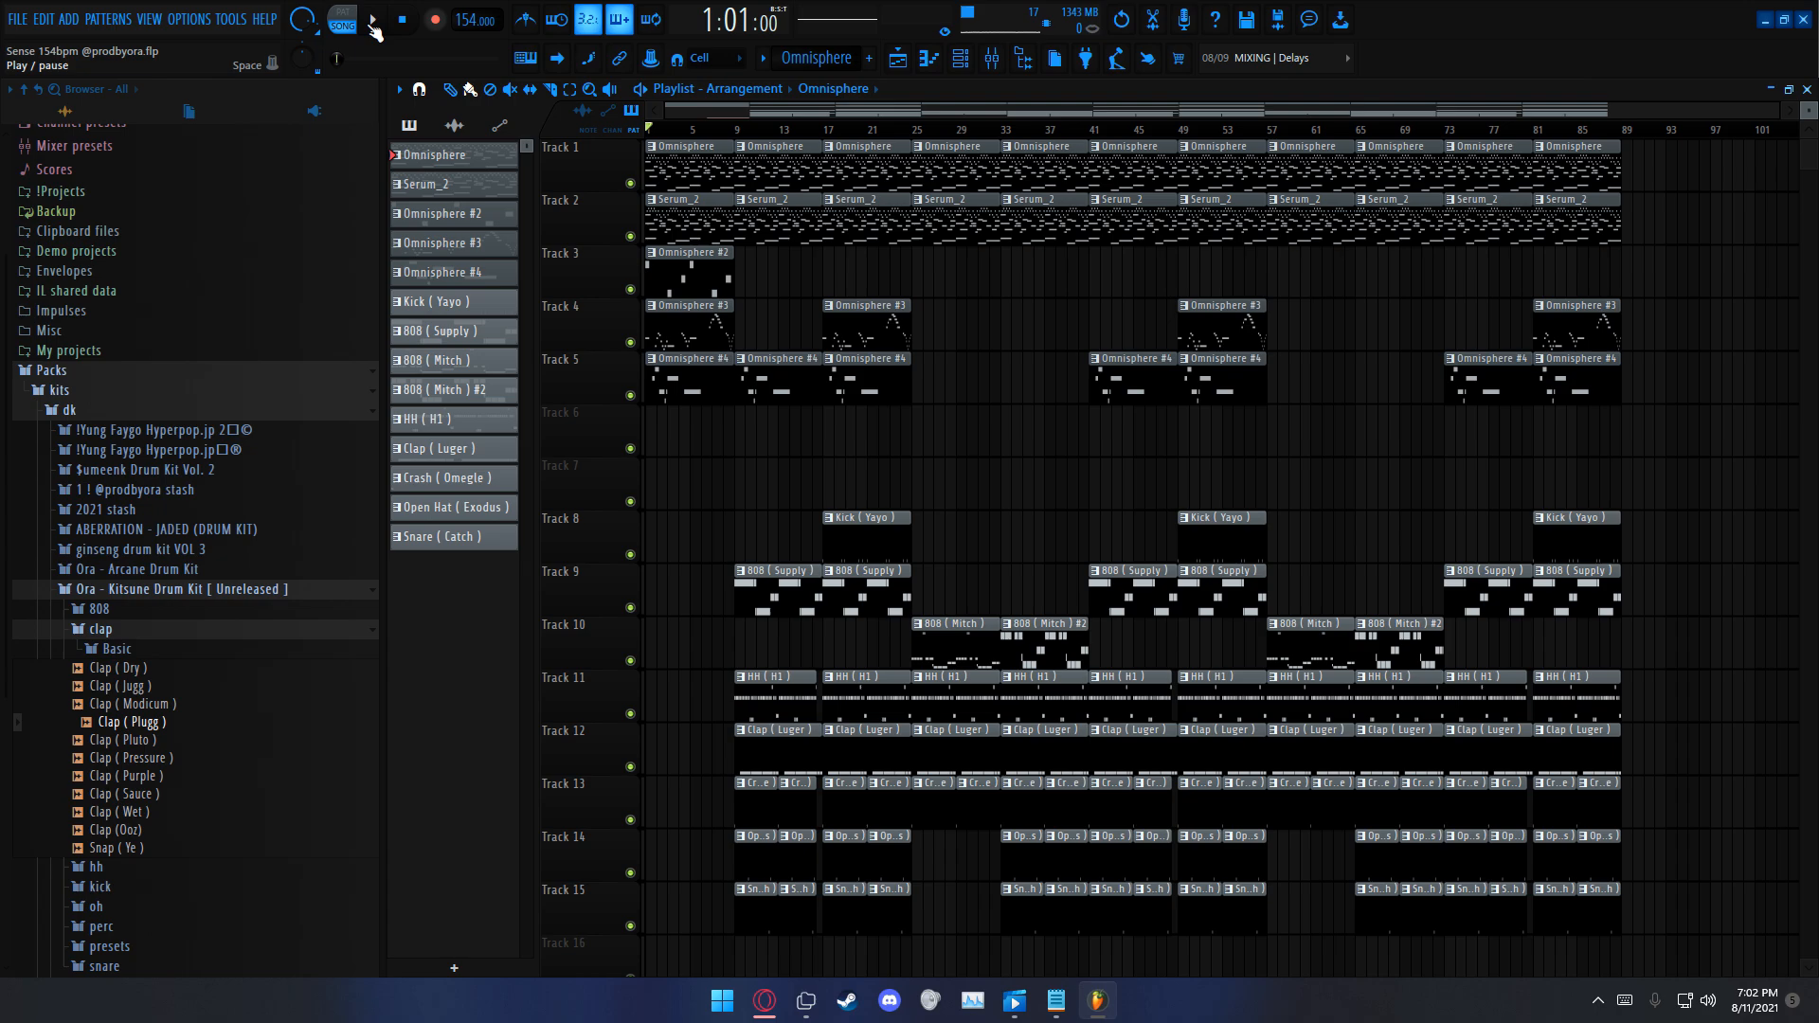
Step: Solo Track 1 and view the Omnisphere pattern's notes in the piano roll
{"action": "scroll", "coordinate": [722, 190], "scroll_direction": "up", "scroll_amount": 2}
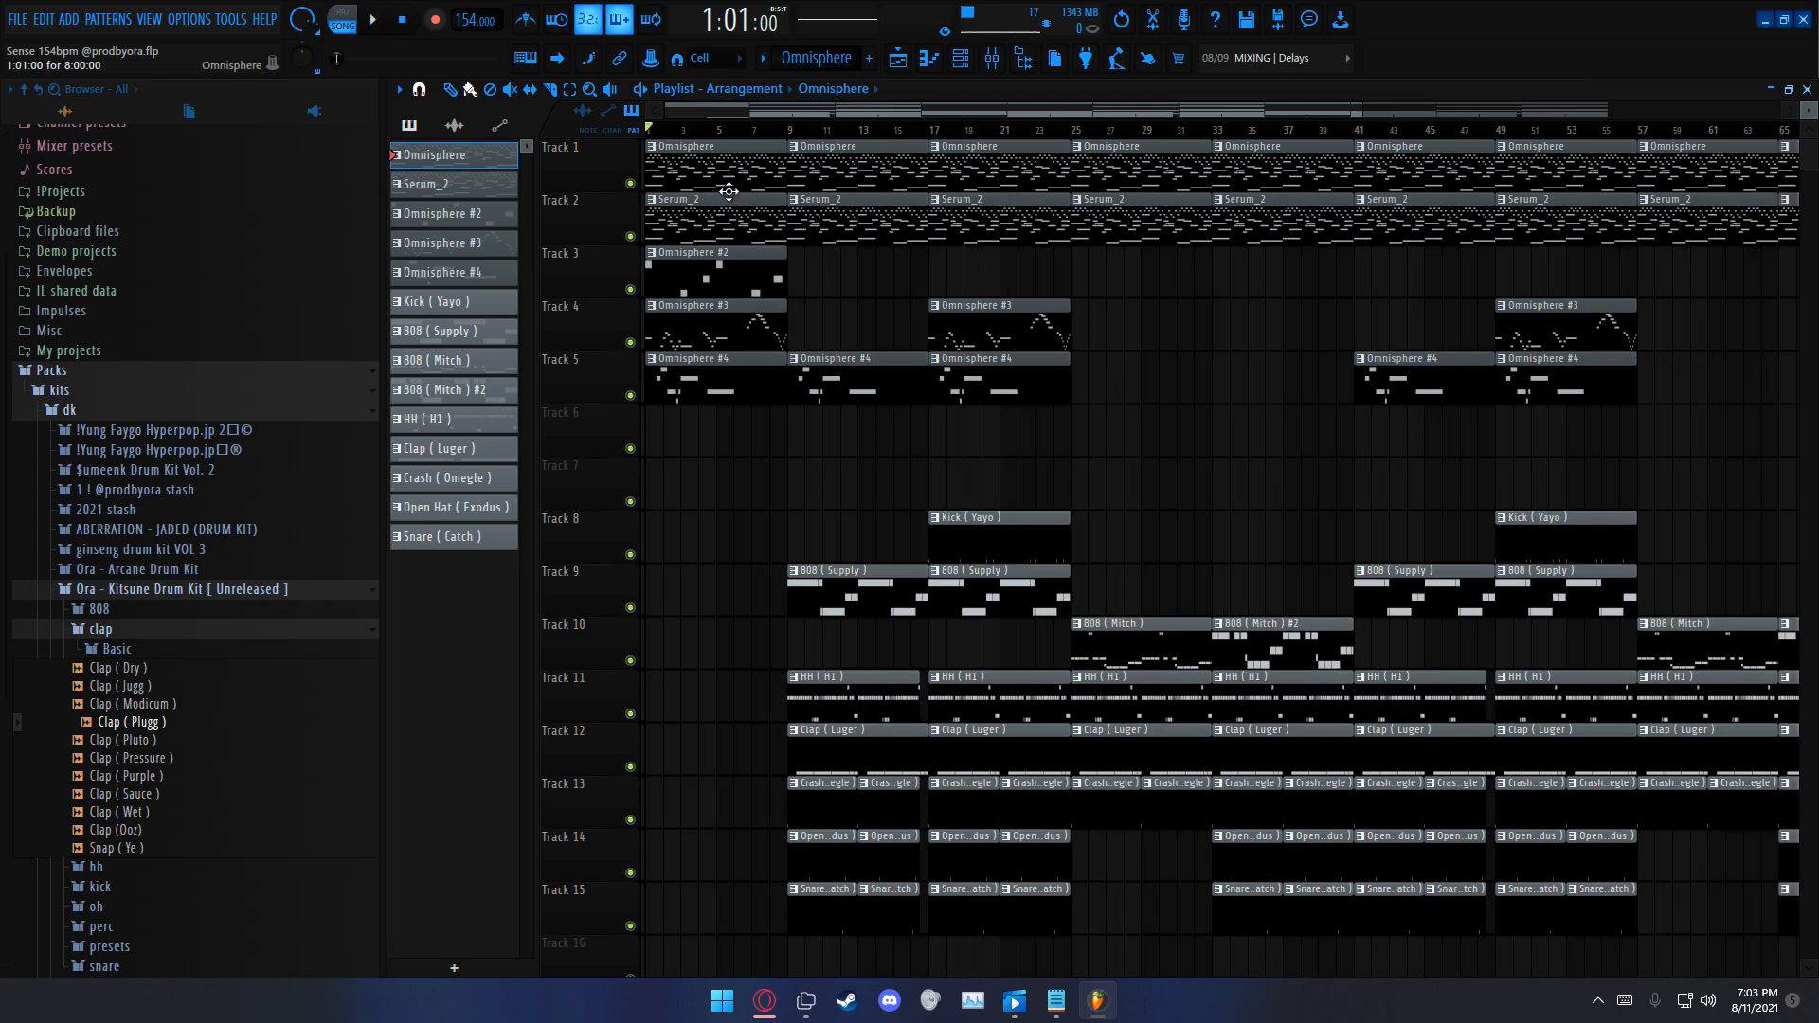
{"action": "right_click", "coordinate": [730, 185], "text": "ctrl+alt"}
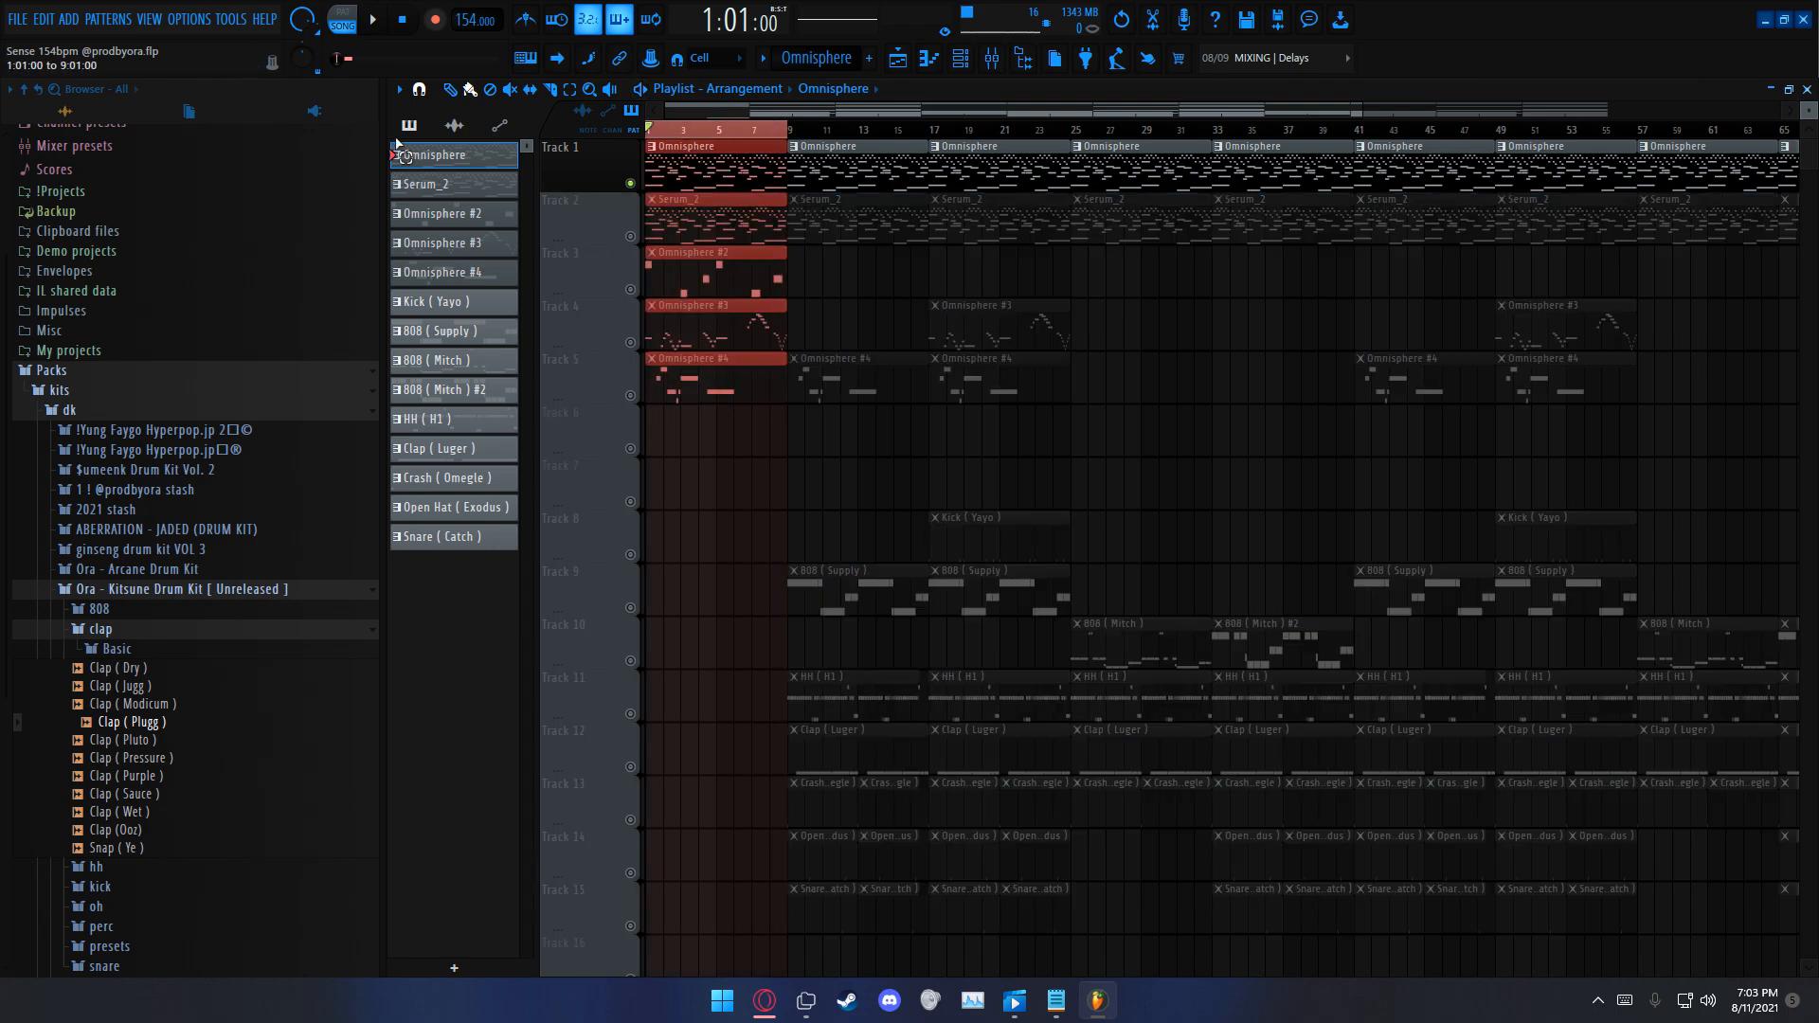
{"action": "double_click", "coordinate": [721, 183]}
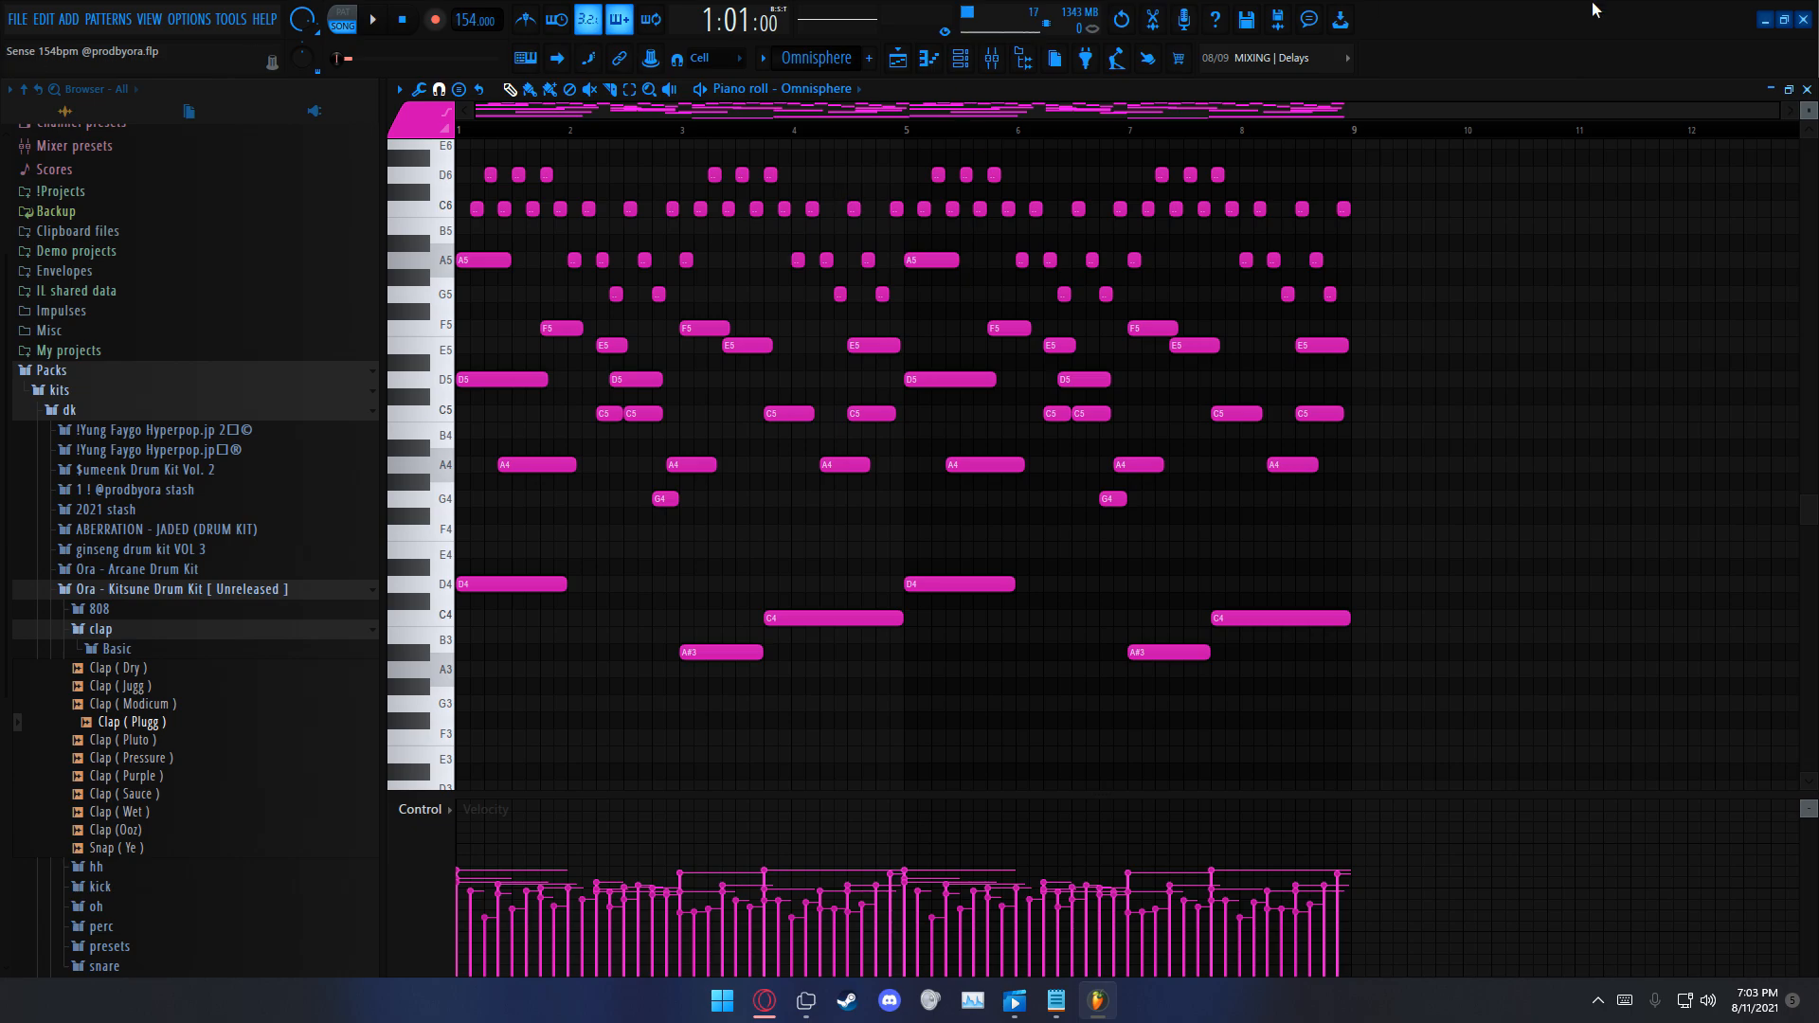
{"action": "left_click", "coordinate": [1770, 89]}
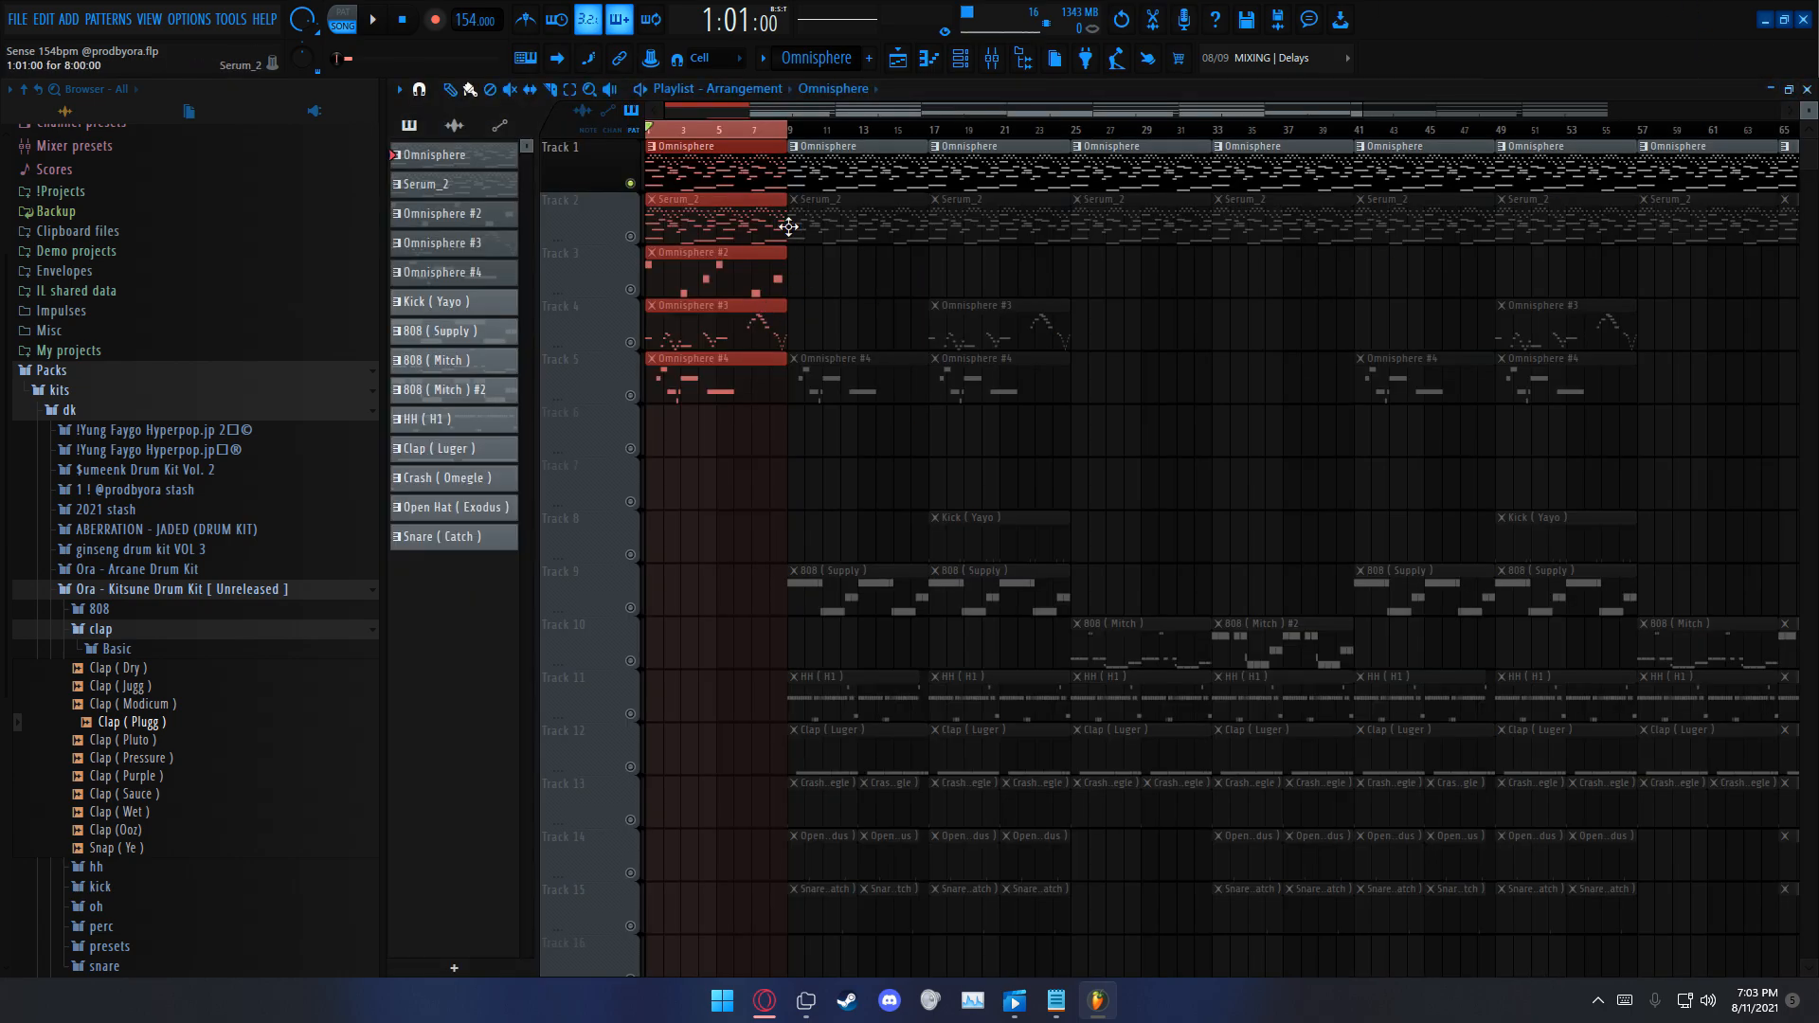
Step: Solo Track 2 and view the Serum_2 pattern's notes in the piano roll
{"action": "key", "text": "ctrl+d"}
{"action": "right_click", "coordinate": [632, 237]}
{"action": "double_click", "coordinate": [711, 240]}
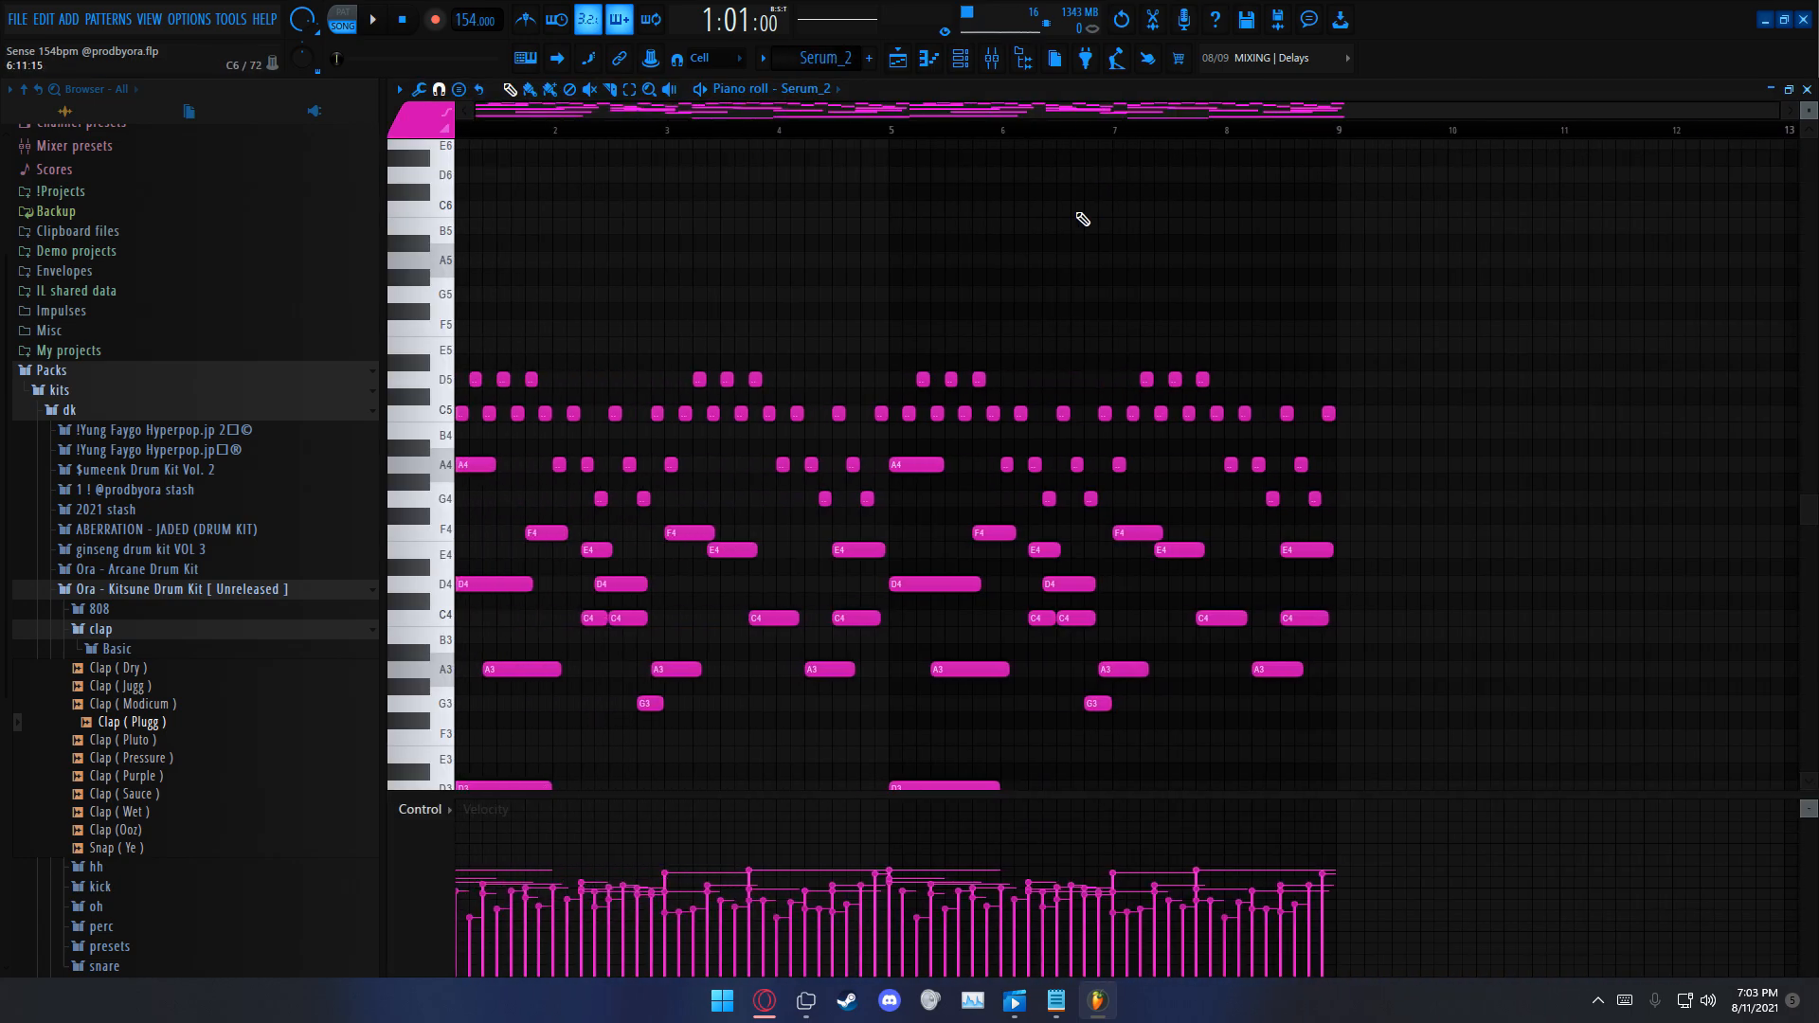
{"action": "scroll", "coordinate": [1019, 336], "scroll_direction": "down", "scroll_amount": 4}
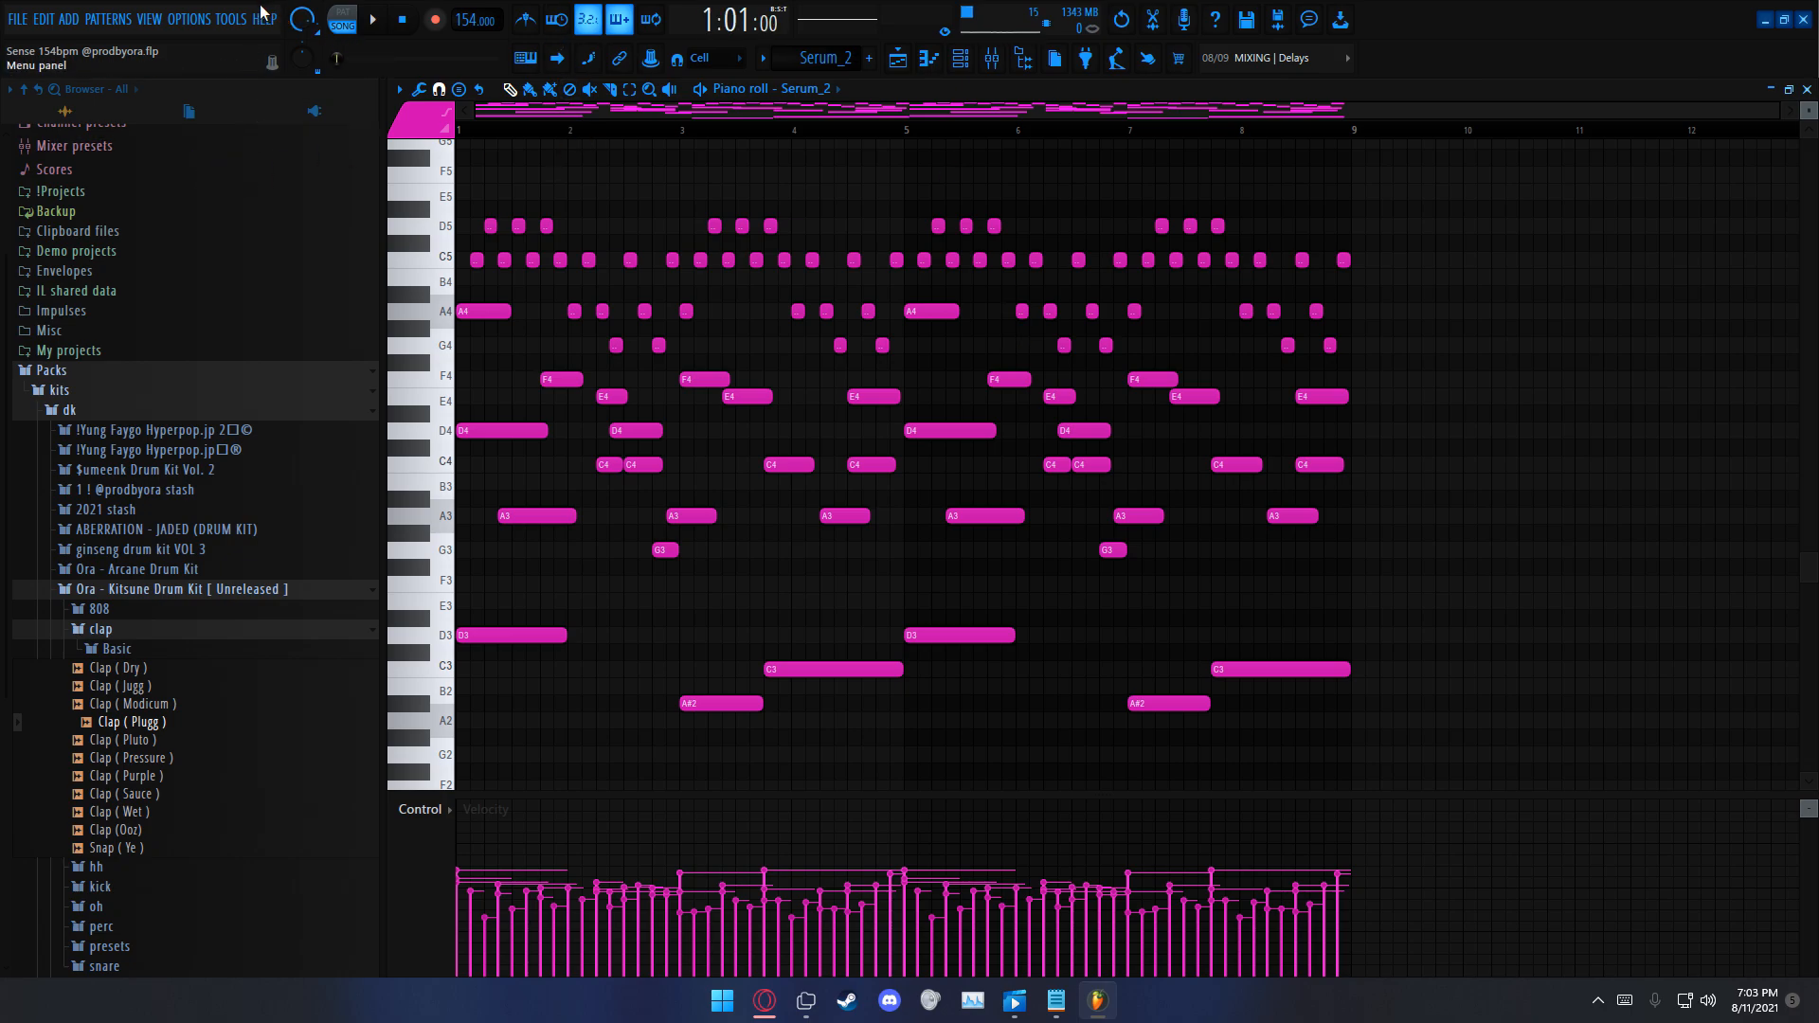
{"action": "left_click", "coordinate": [1774, 90]}
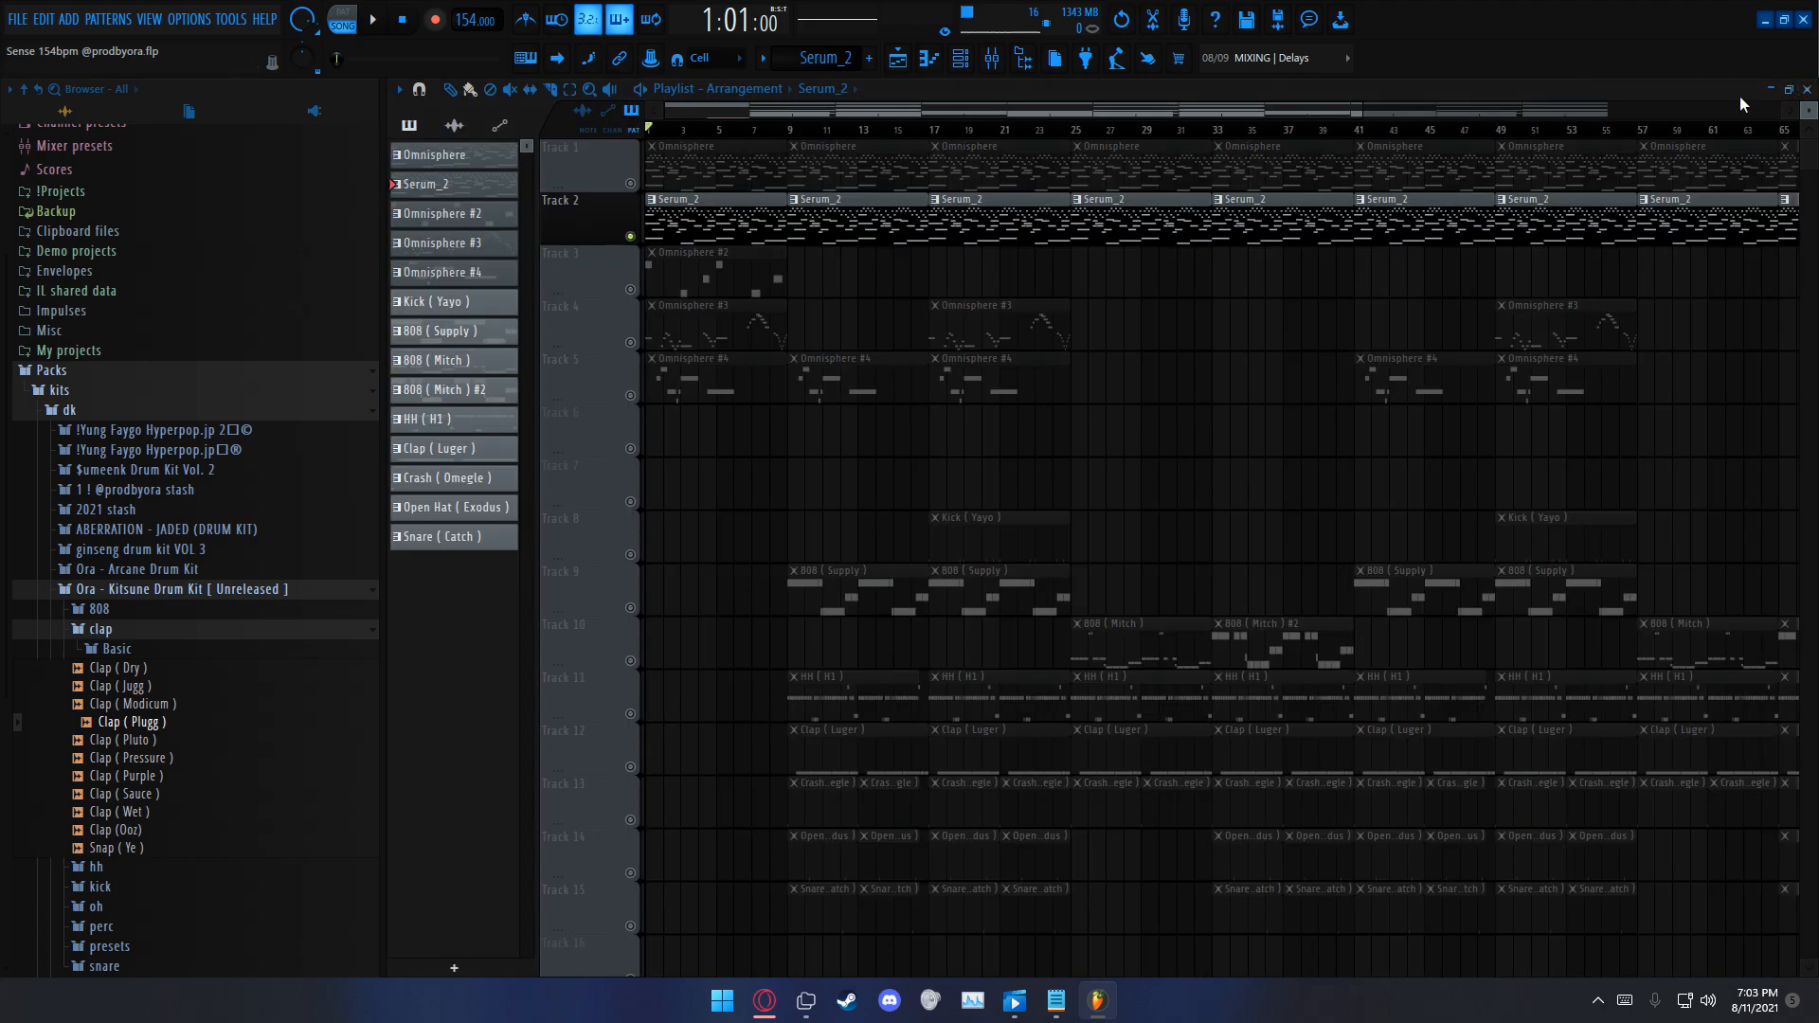
Step: View the Serum_2 channel's Pluck - Skies preset in the Serum plugin window
{"action": "left_click", "coordinate": [928, 60]}
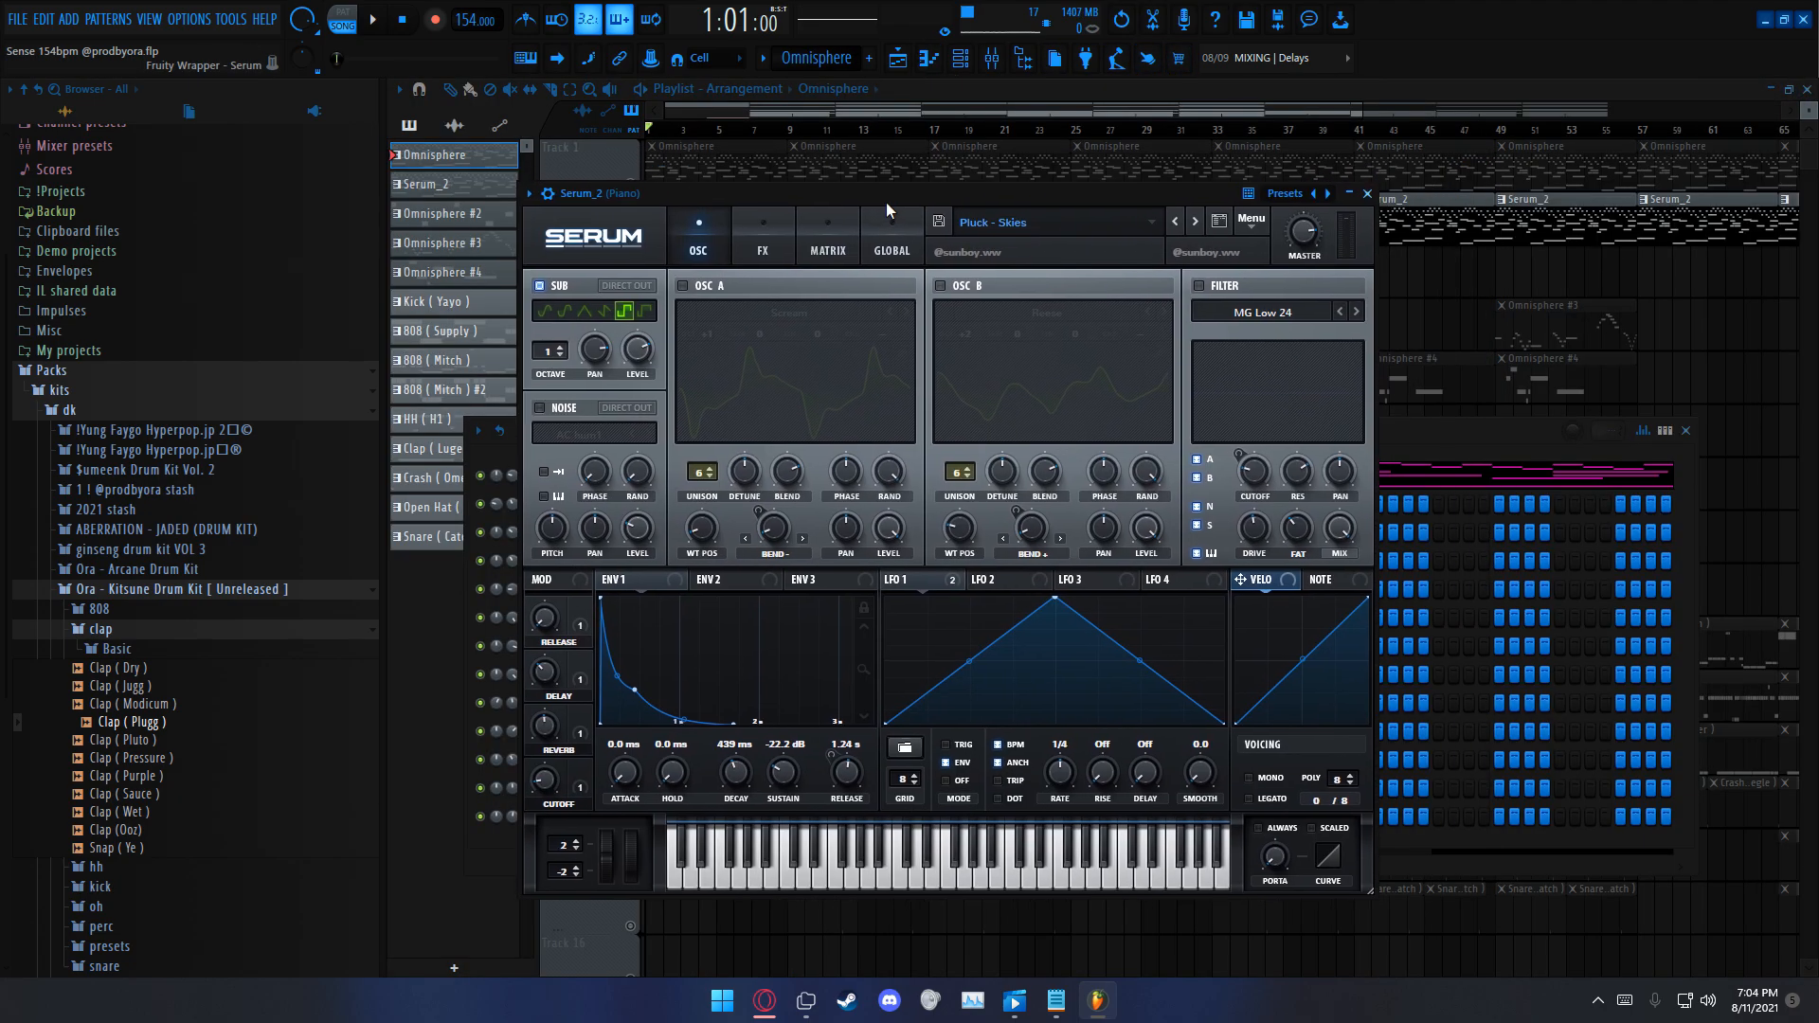
{"action": "left_click_drag", "start_coordinate": [887, 202], "coordinate": [913, 210]}
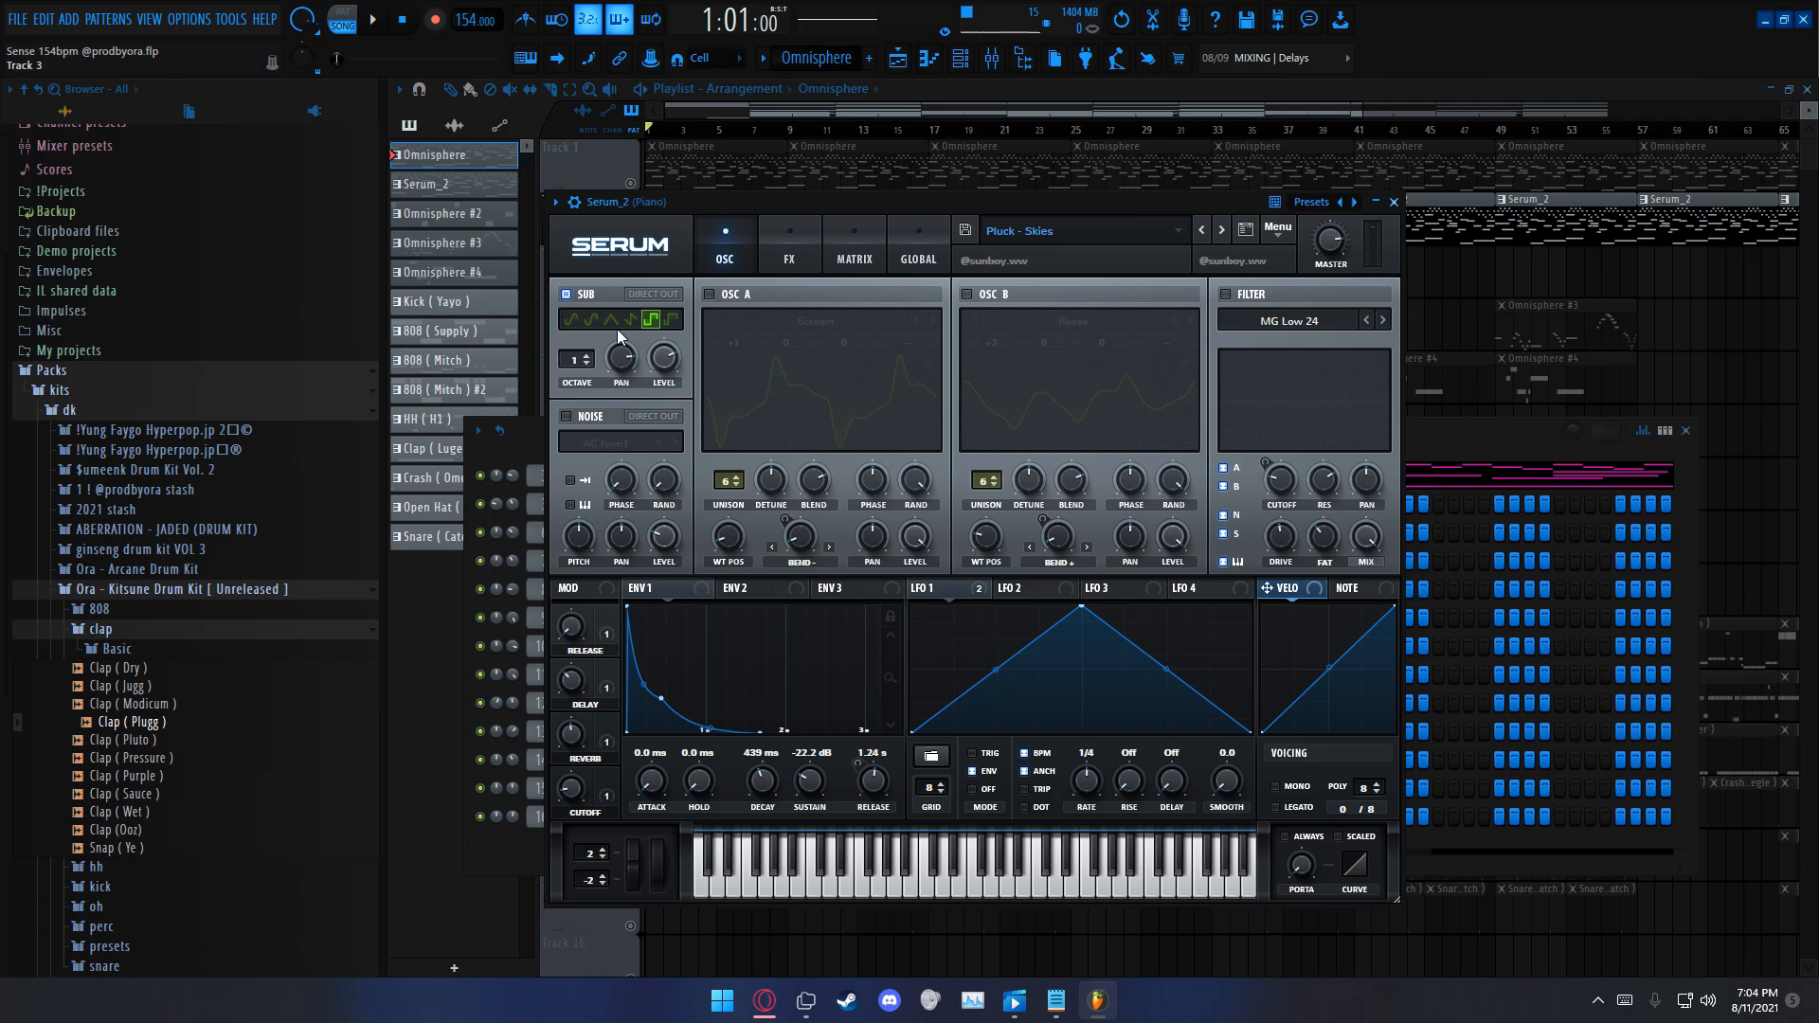
{"action": "left_click", "coordinate": [1394, 202]}
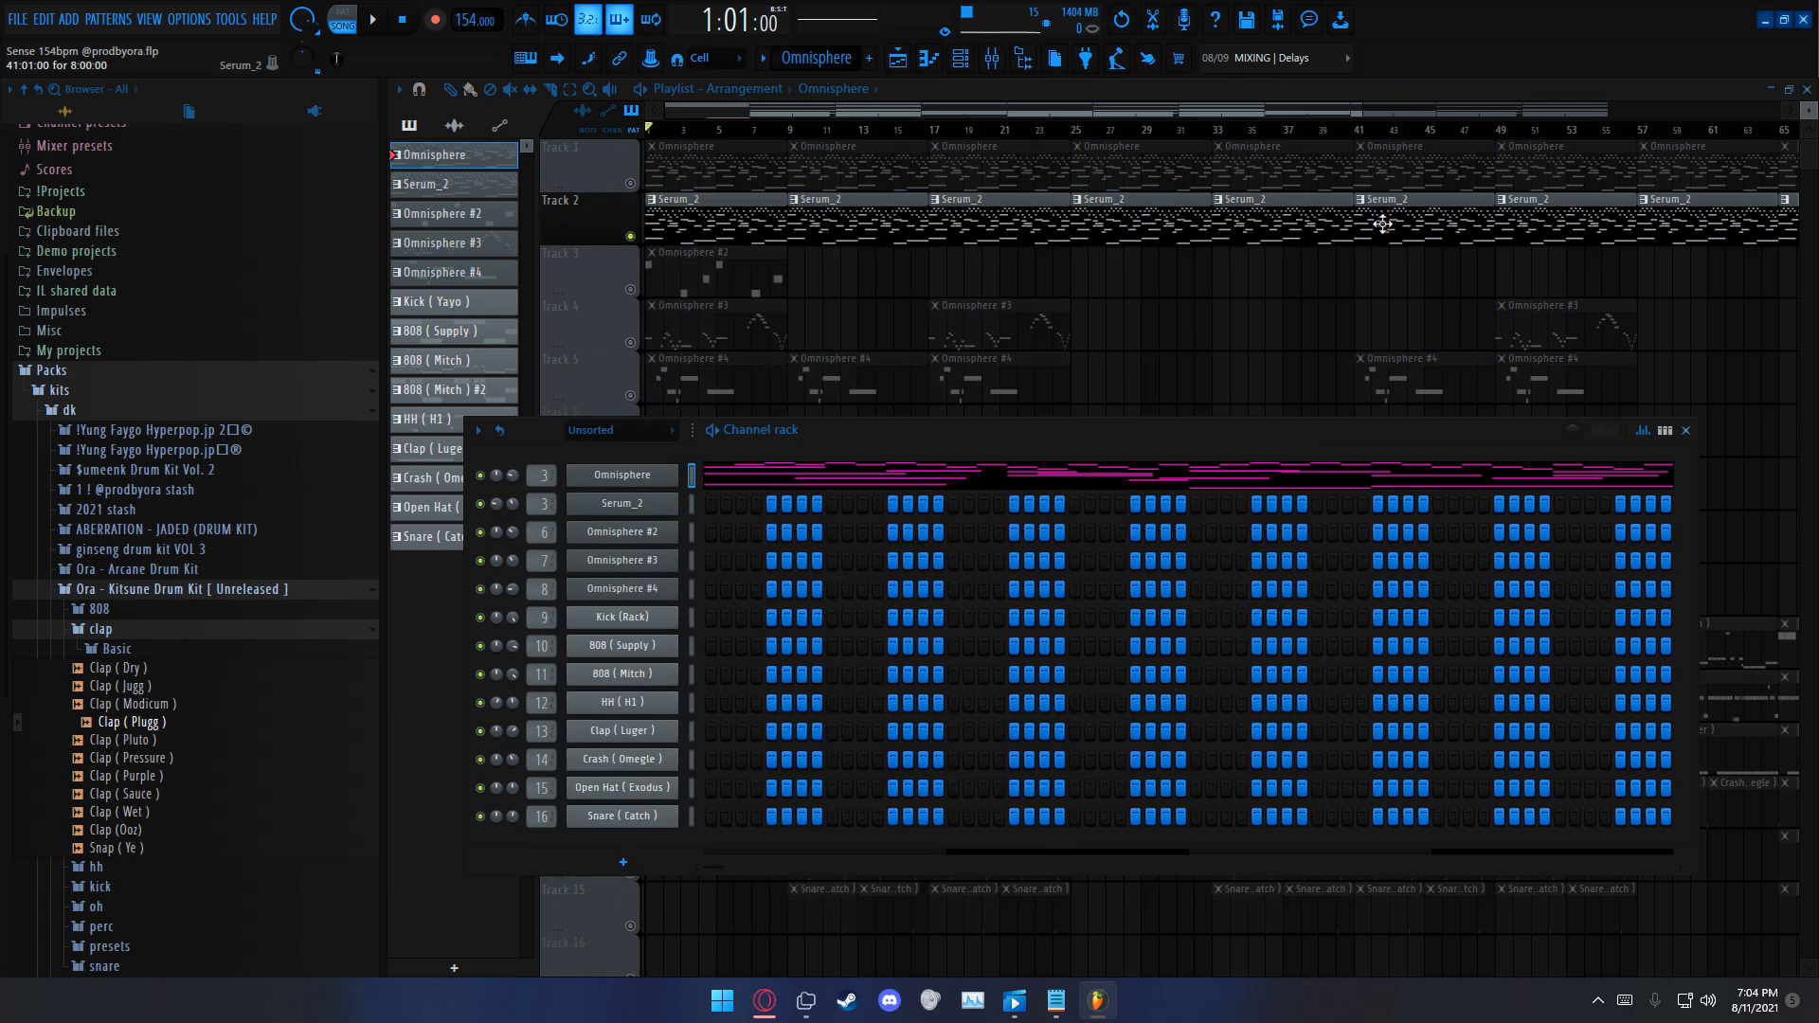
{"action": "right_click", "coordinate": [658, 505]}
{"action": "left_click", "coordinate": [719, 504]}
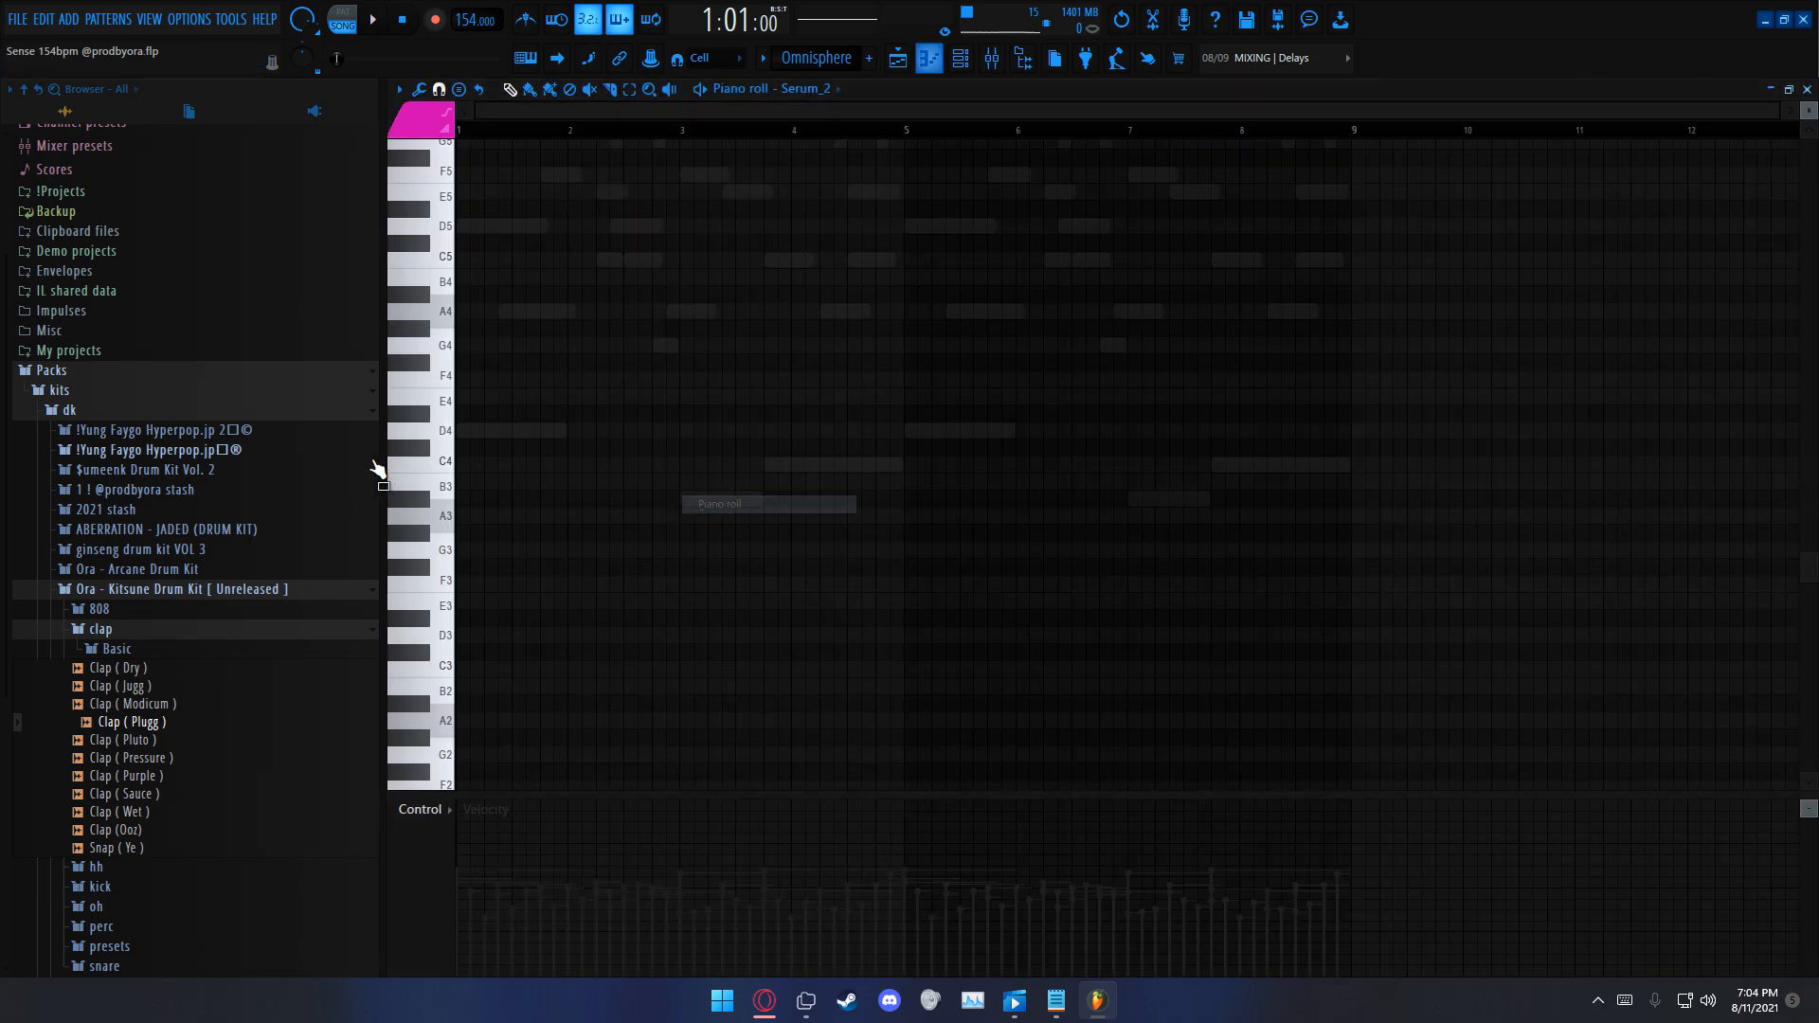
{"action": "left_click", "coordinate": [1788, 89]}
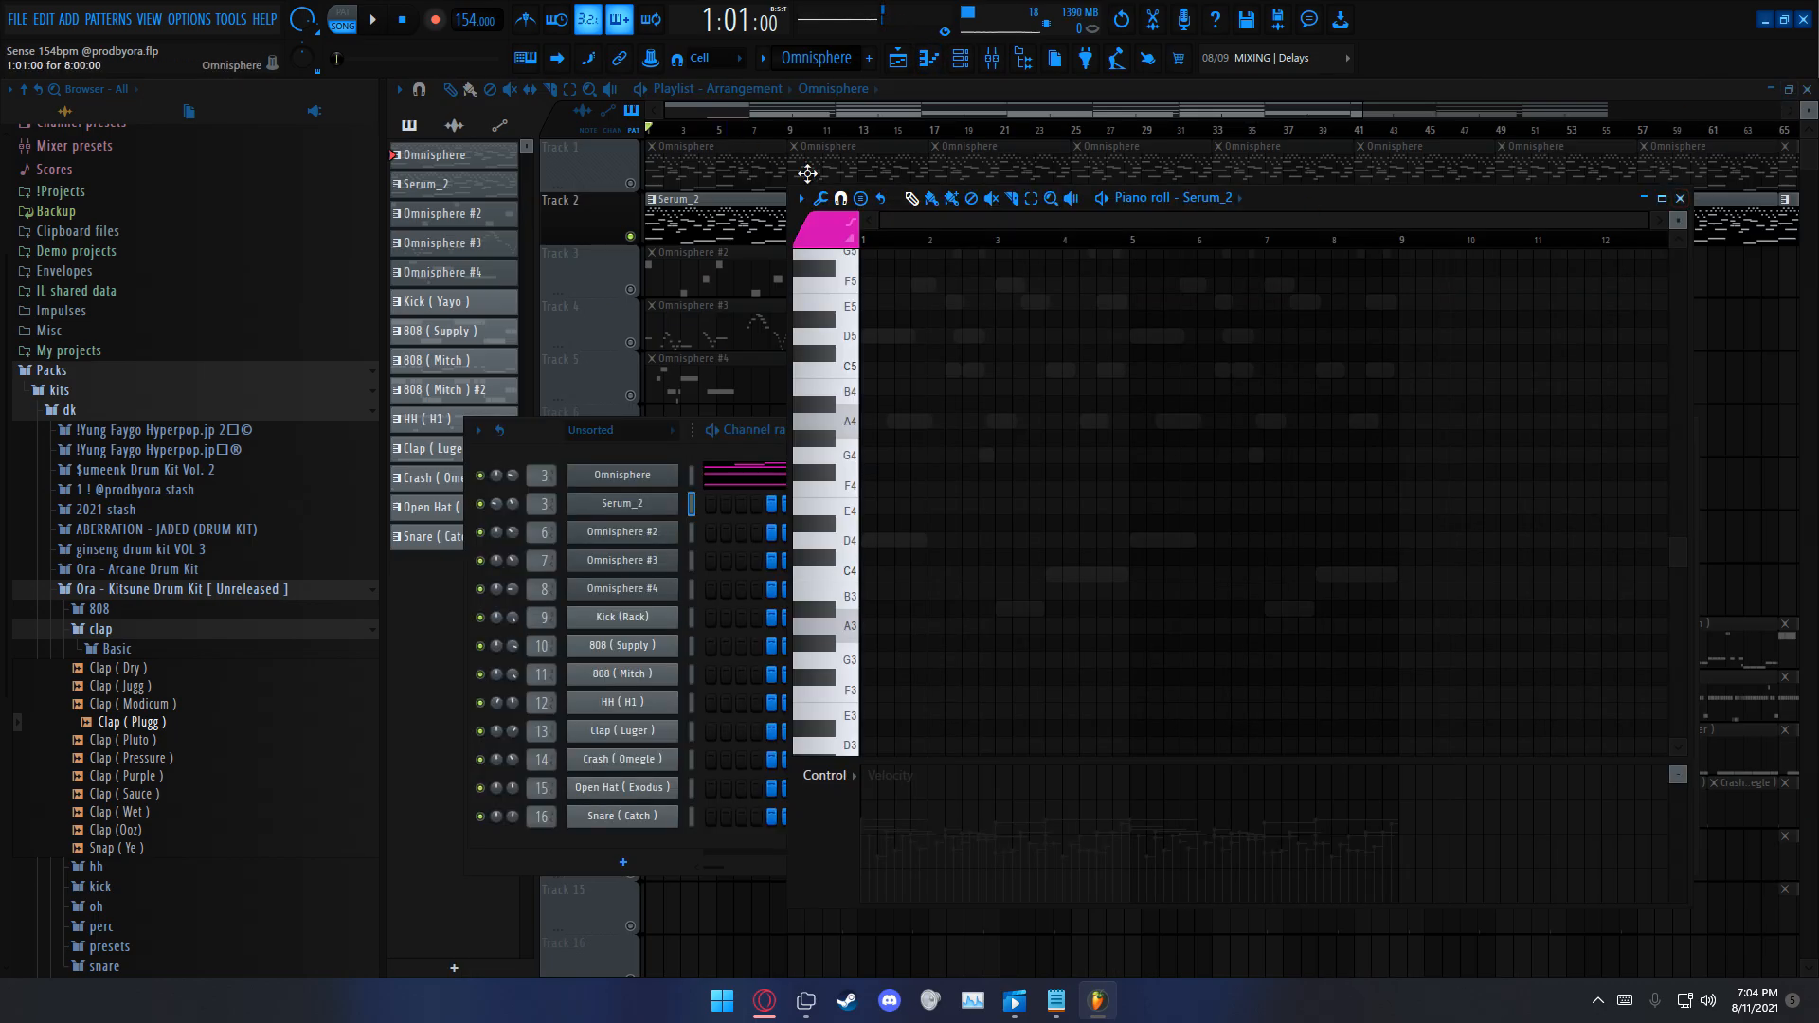
{"action": "double_click", "coordinate": [799, 191]}
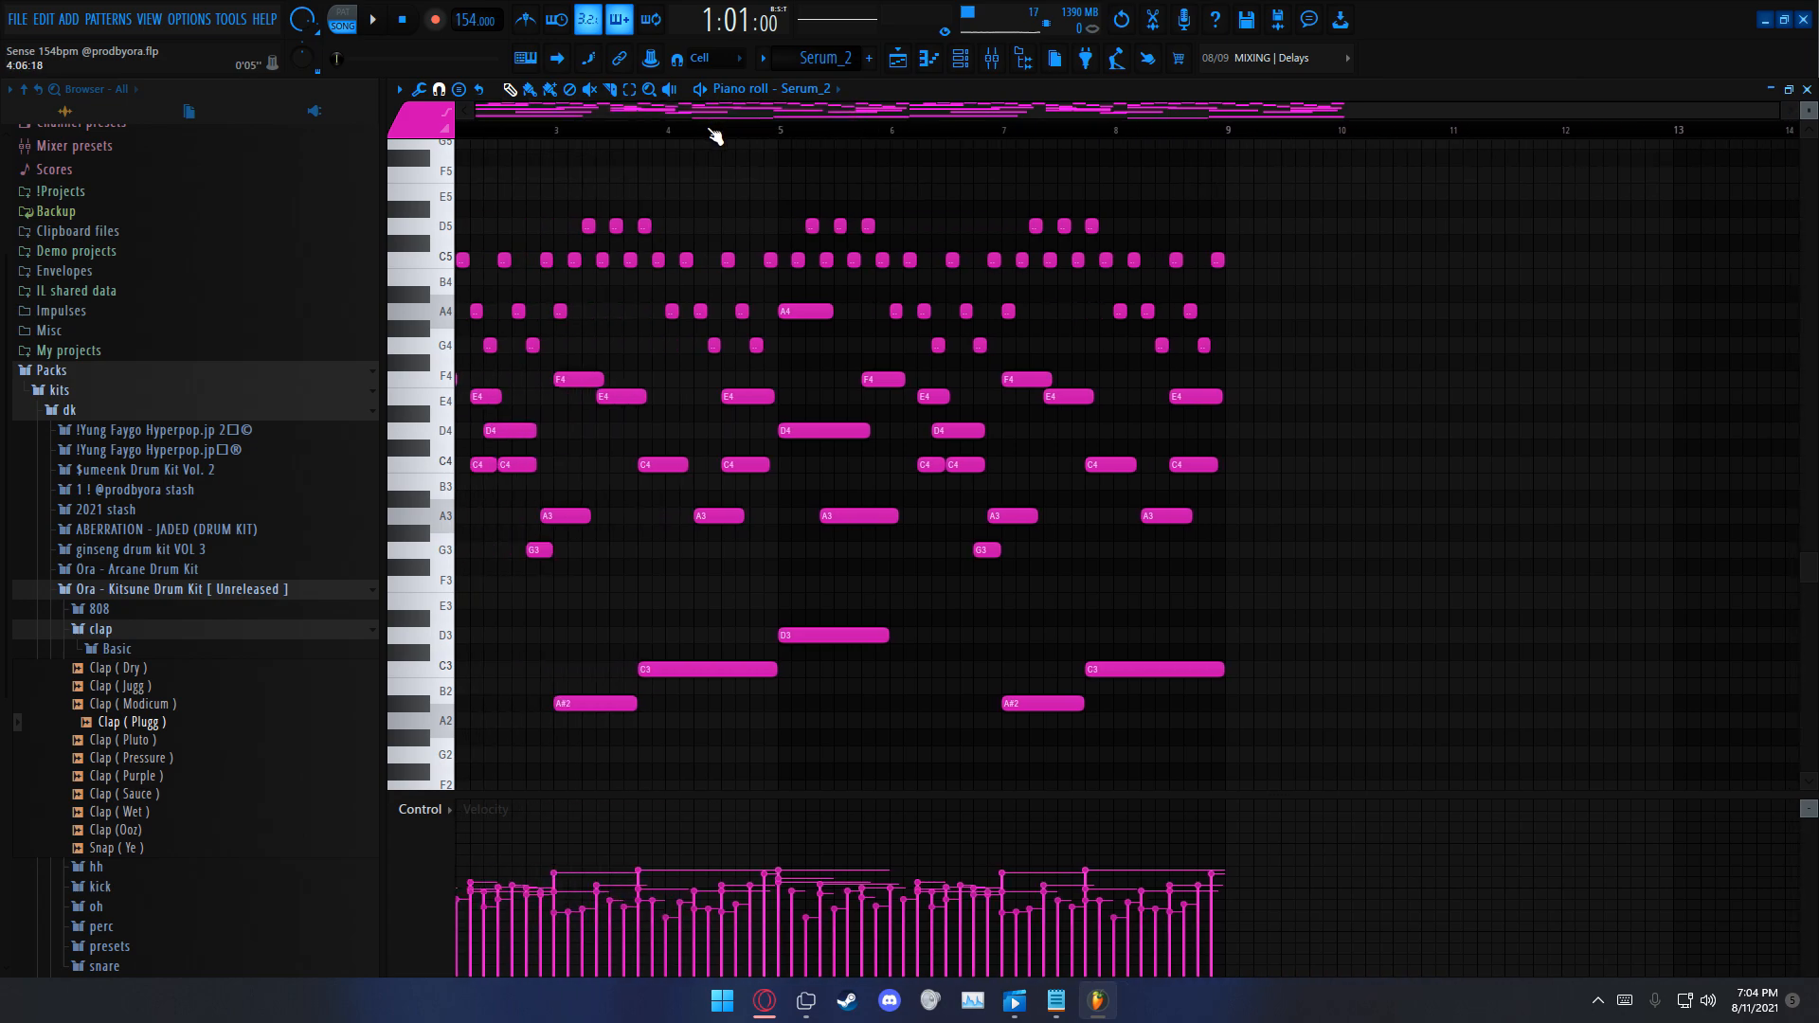
Step: Reopen the Serum_2 pattern in the piano roll and play the soloed melody back once
{"action": "left_click_drag", "start_coordinate": [708, 113], "coordinate": [40, 155]}
{"action": "scroll", "coordinate": [1355, 293], "scroll_direction": "up", "scroll_amount": 1}
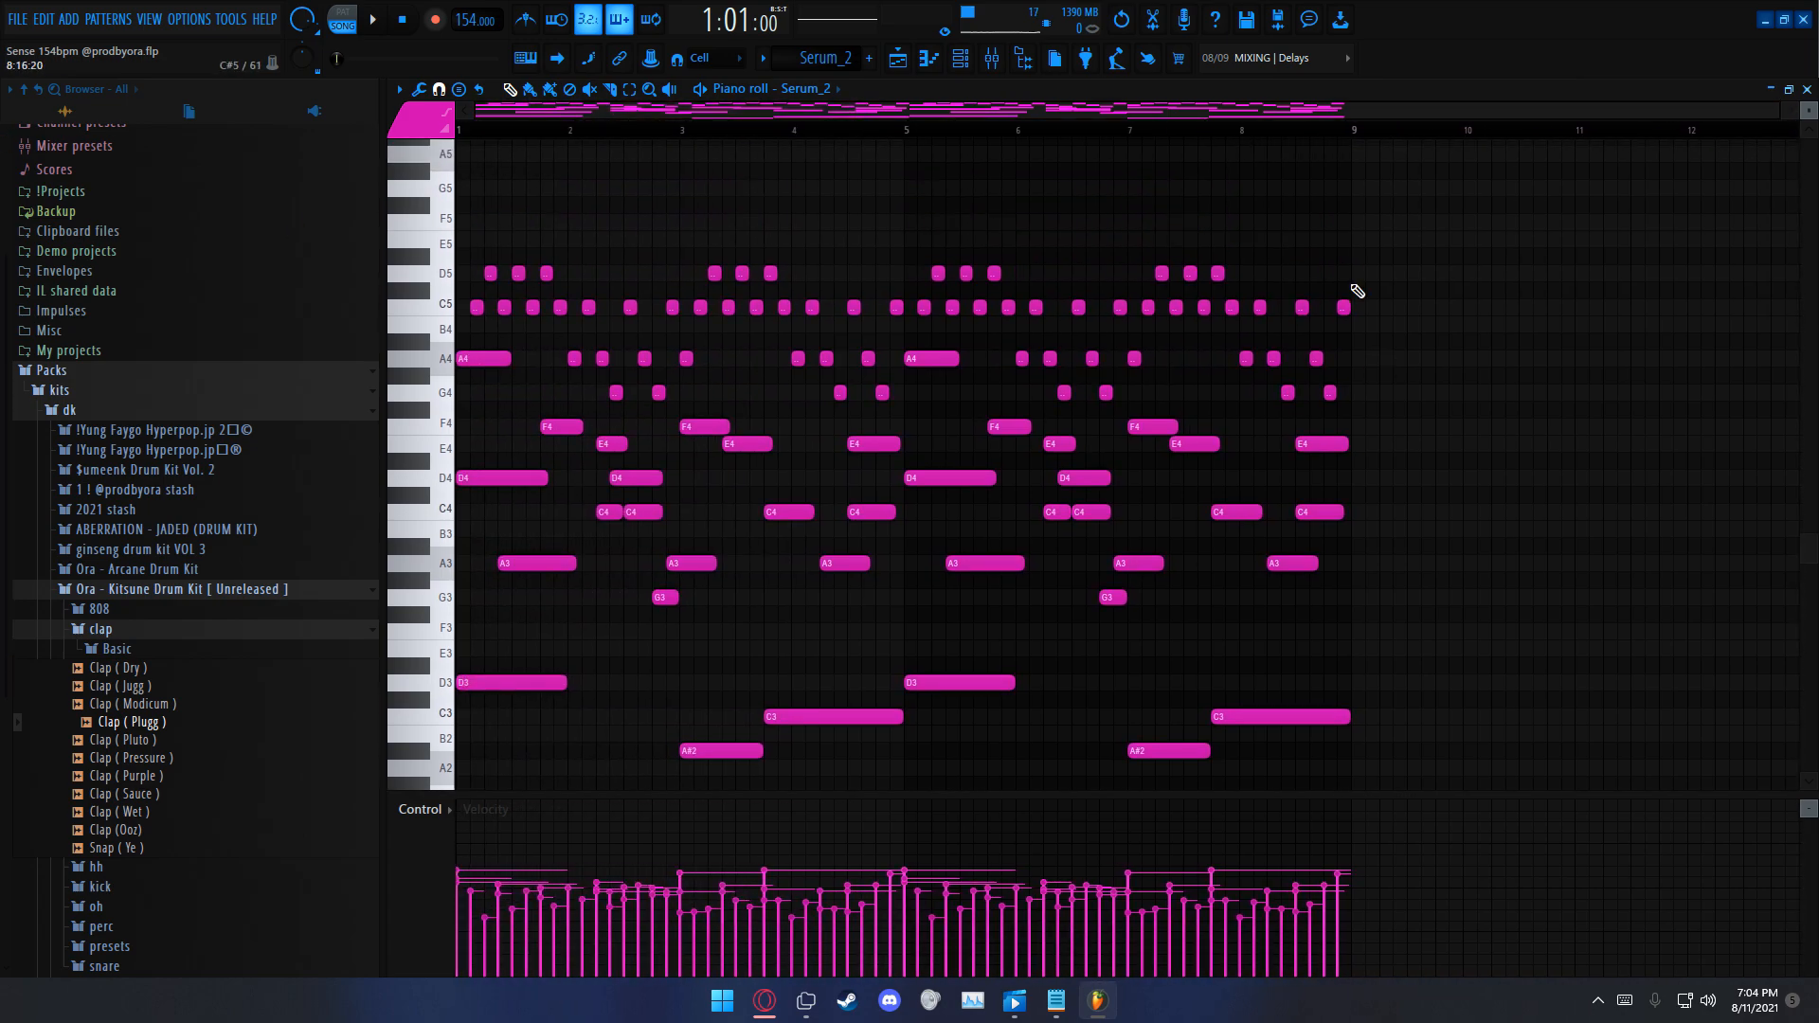
{"action": "scroll", "coordinate": [1356, 293], "scroll_direction": "up", "scroll_amount": 1}
{"action": "key", "text": "space"}
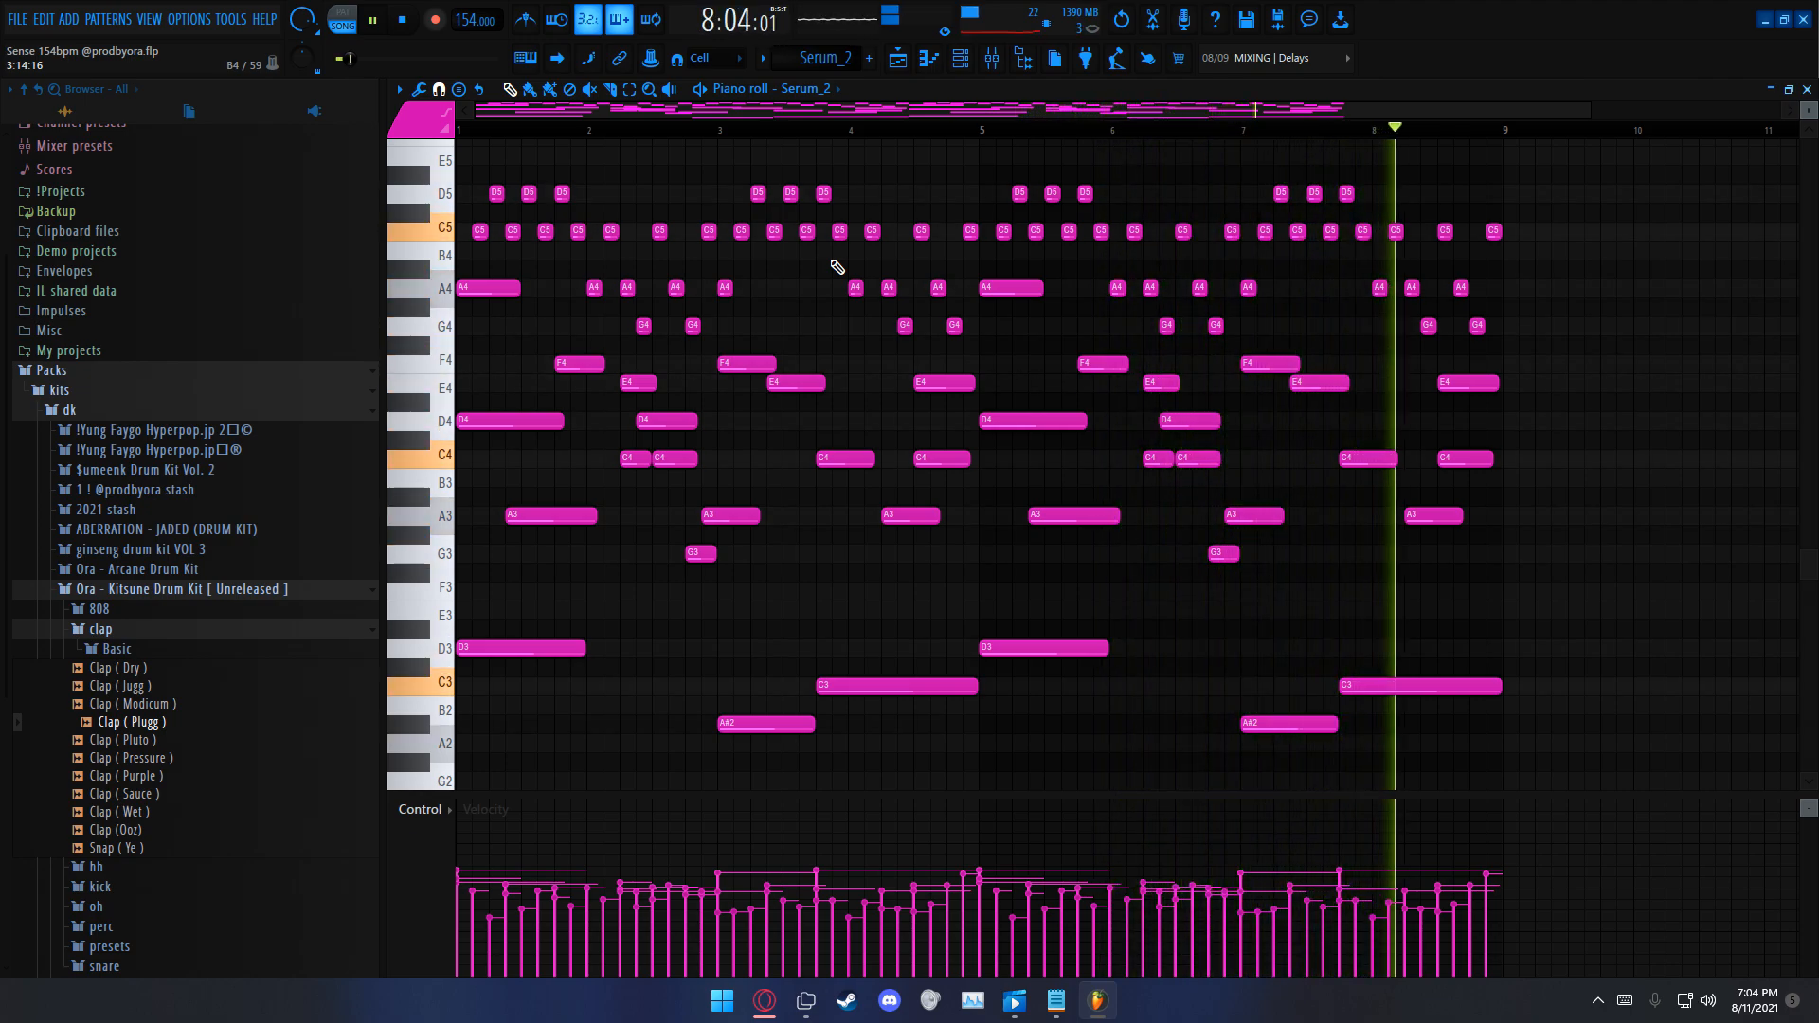
{"action": "left_click", "coordinate": [418, 29]}
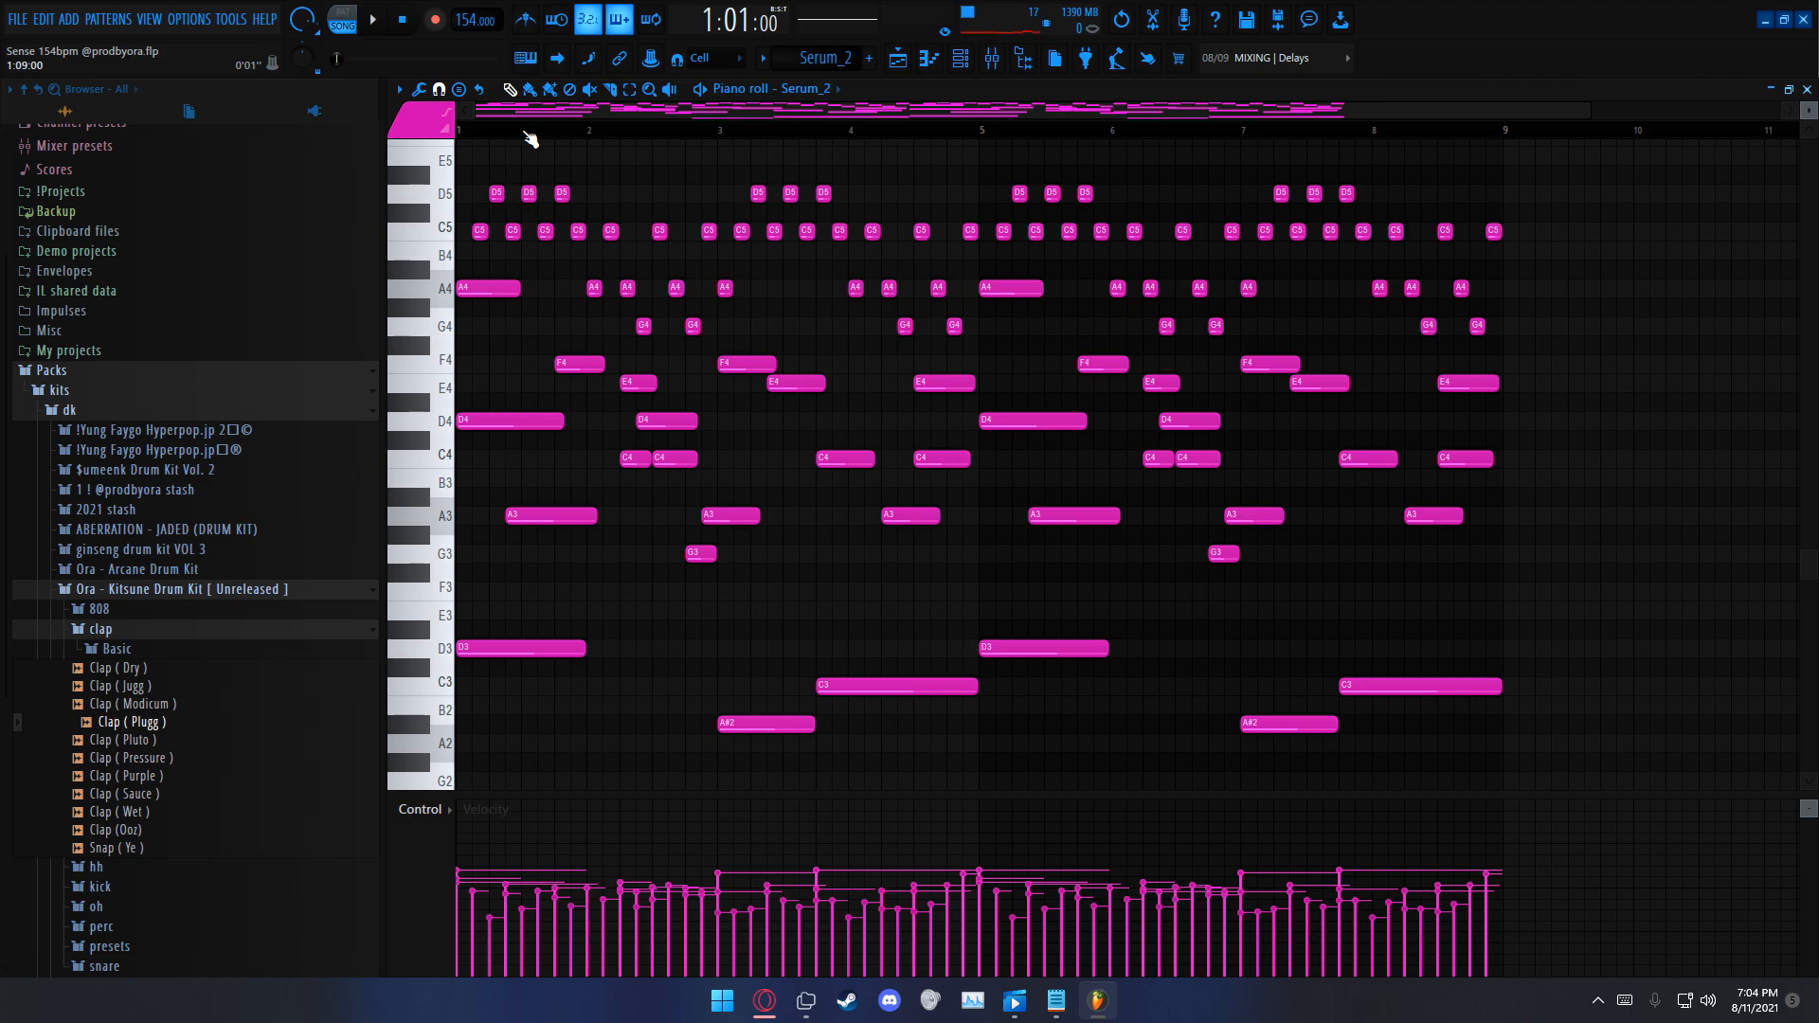
Step: Examine the Serum_2 melody's notes across the eight bars and close the piano roll
{"action": "scroll", "coordinate": [544, 218], "scroll_direction": "up", "scroll_amount": 2}
{"action": "left_click_drag", "start_coordinate": [480, 298], "coordinate": [1647, 360]}
{"action": "left_click_drag", "start_coordinate": [1522, 376], "coordinate": [1142, 453]}
{"action": "key", "text": "ctrl+d"}
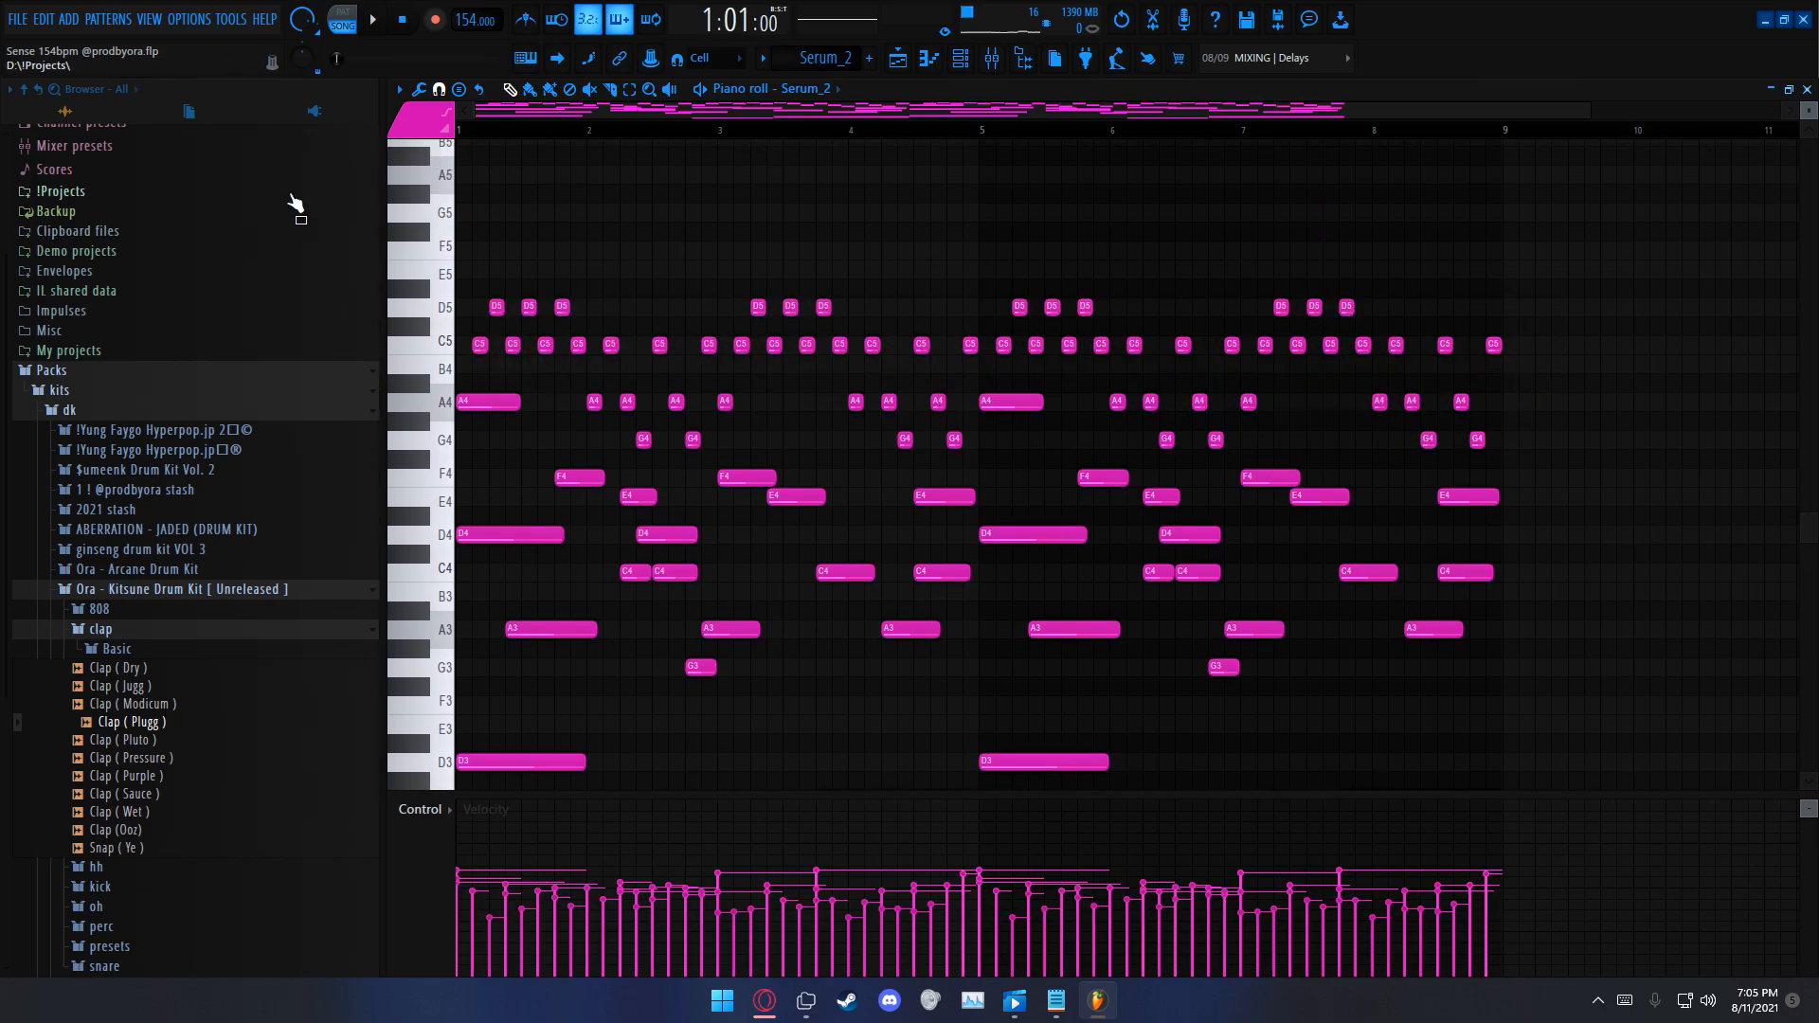
{"action": "scroll", "coordinate": [663, 199], "scroll_direction": "down", "scroll_amount": 2}
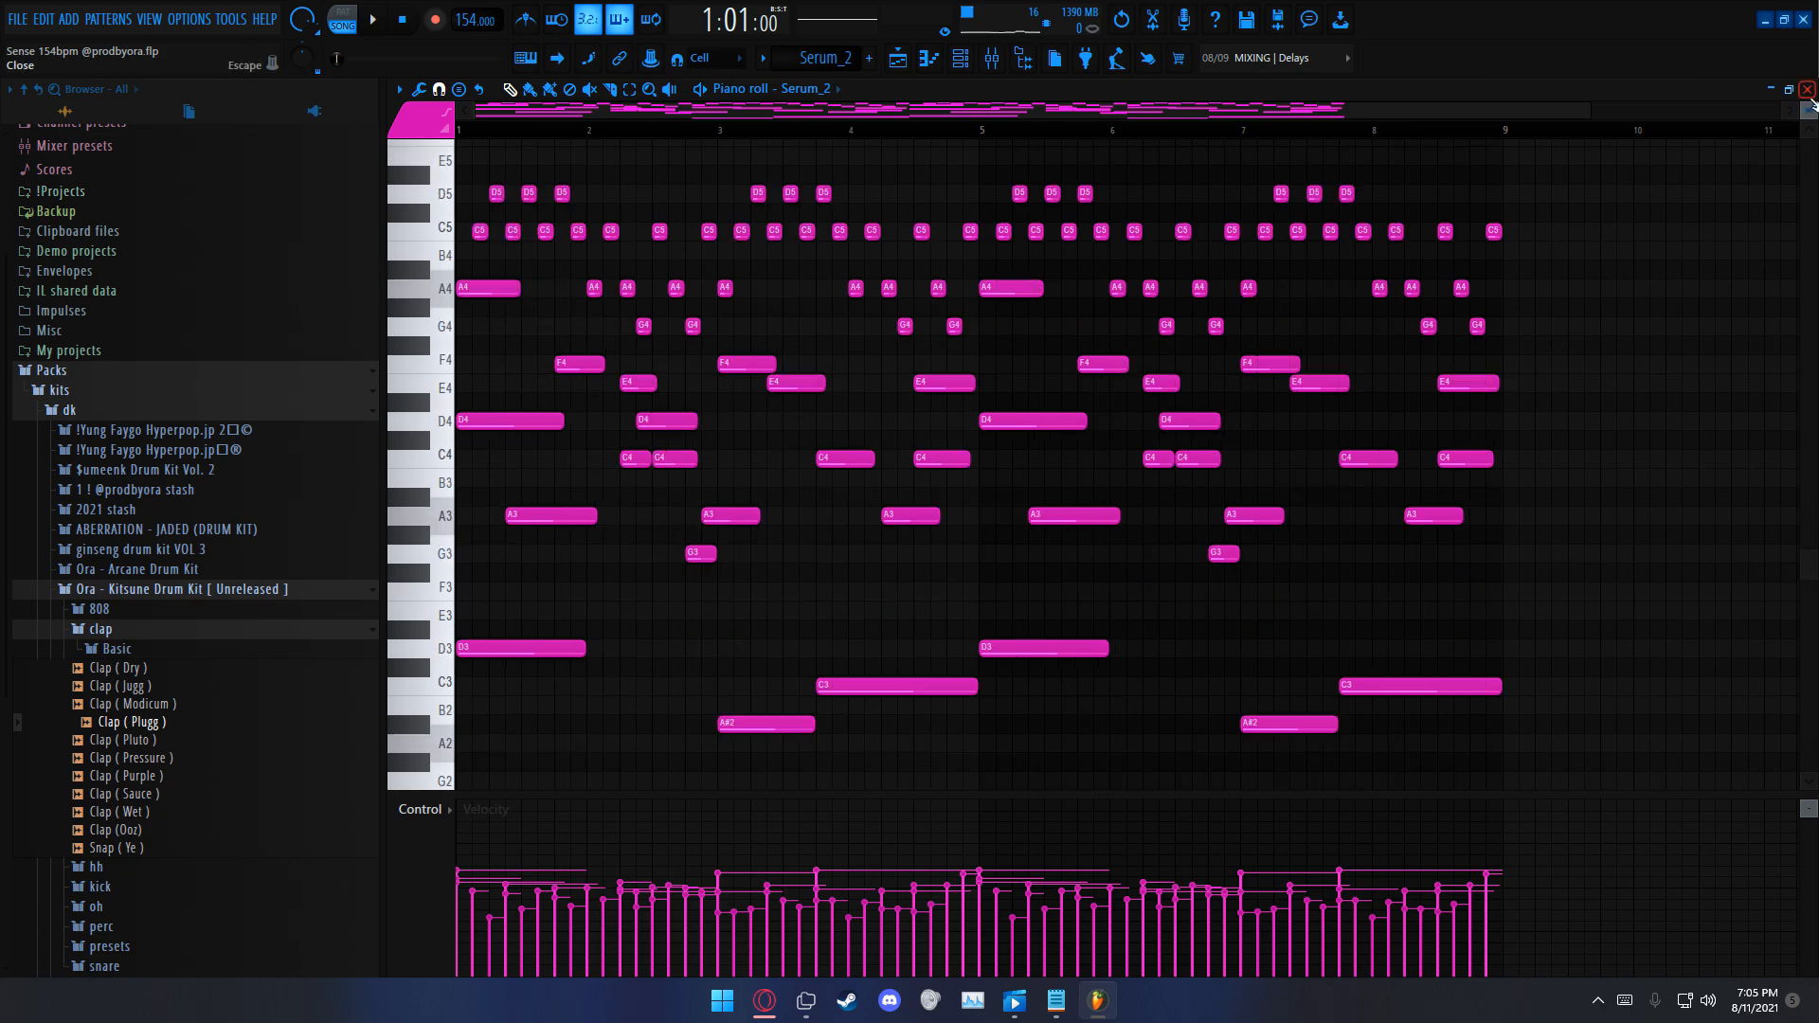
{"action": "left_click", "coordinate": [1807, 90]}
Step: Solo Track 1 and open the Omnisphere pattern from the playlist in the piano roll
{"action": "key", "text": "F6"}
{"action": "left_click", "coordinate": [464, 155]}
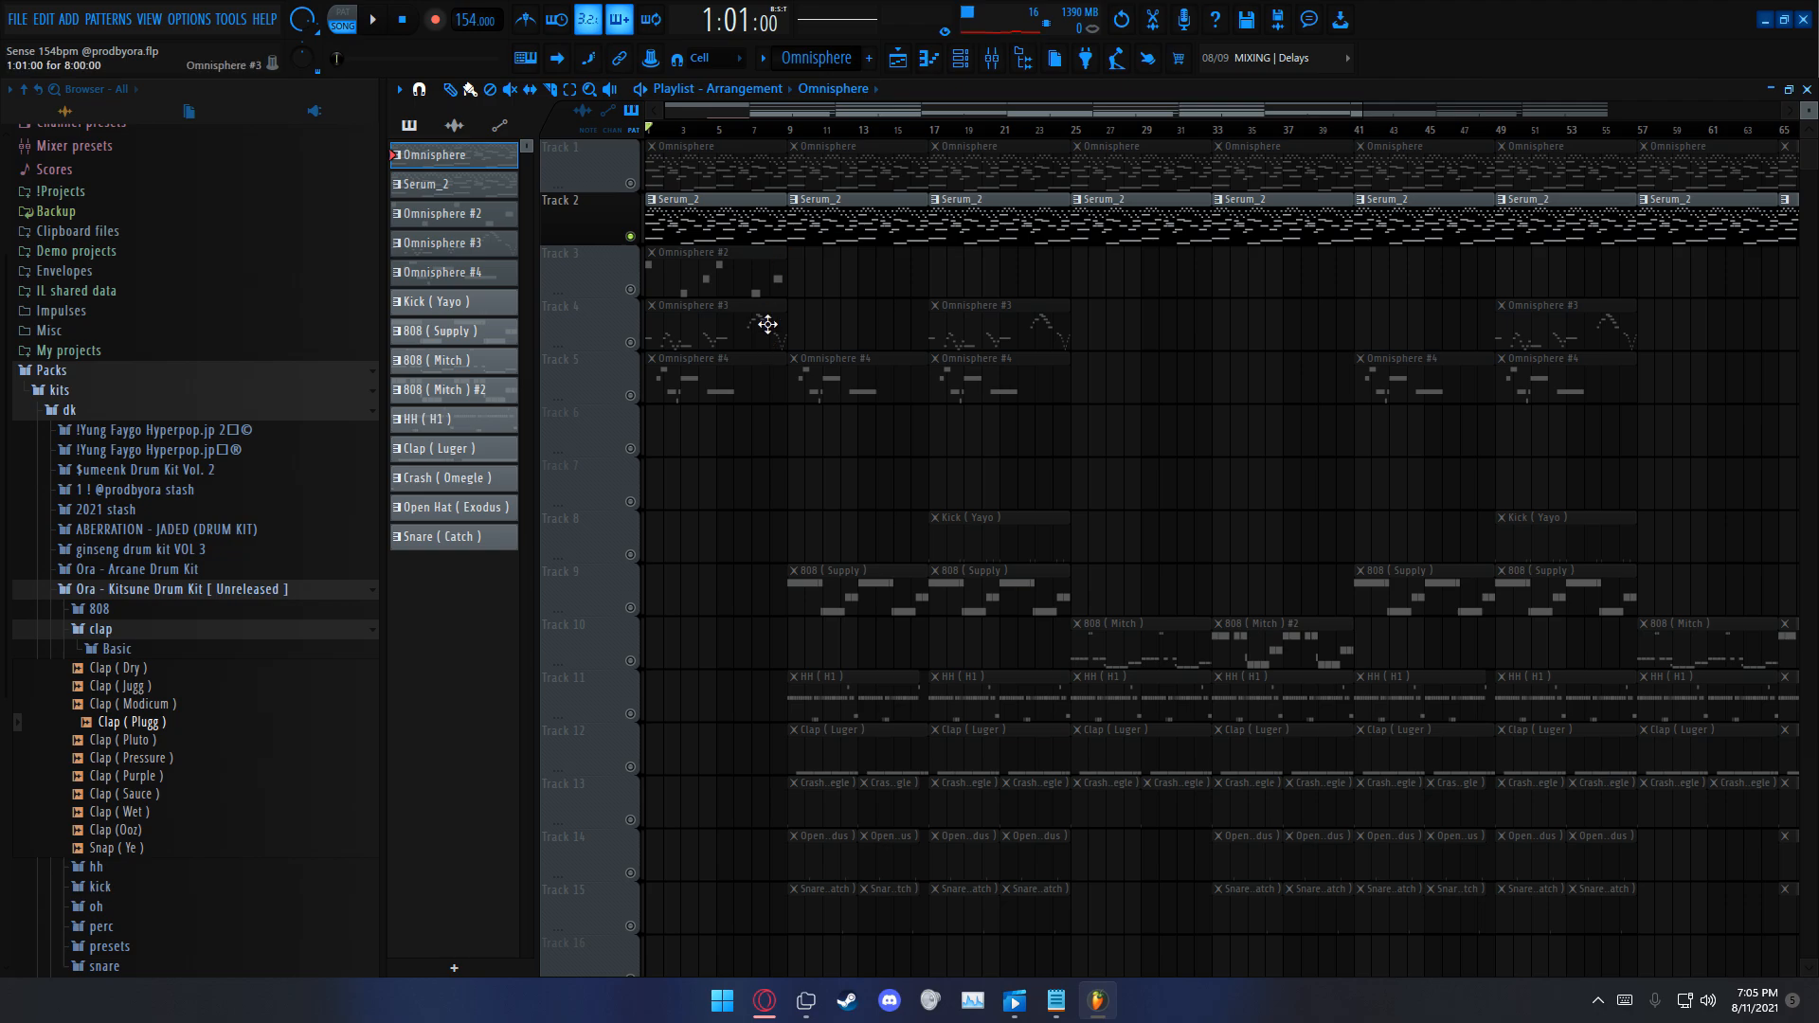
{"action": "left_click", "coordinate": [774, 236]}
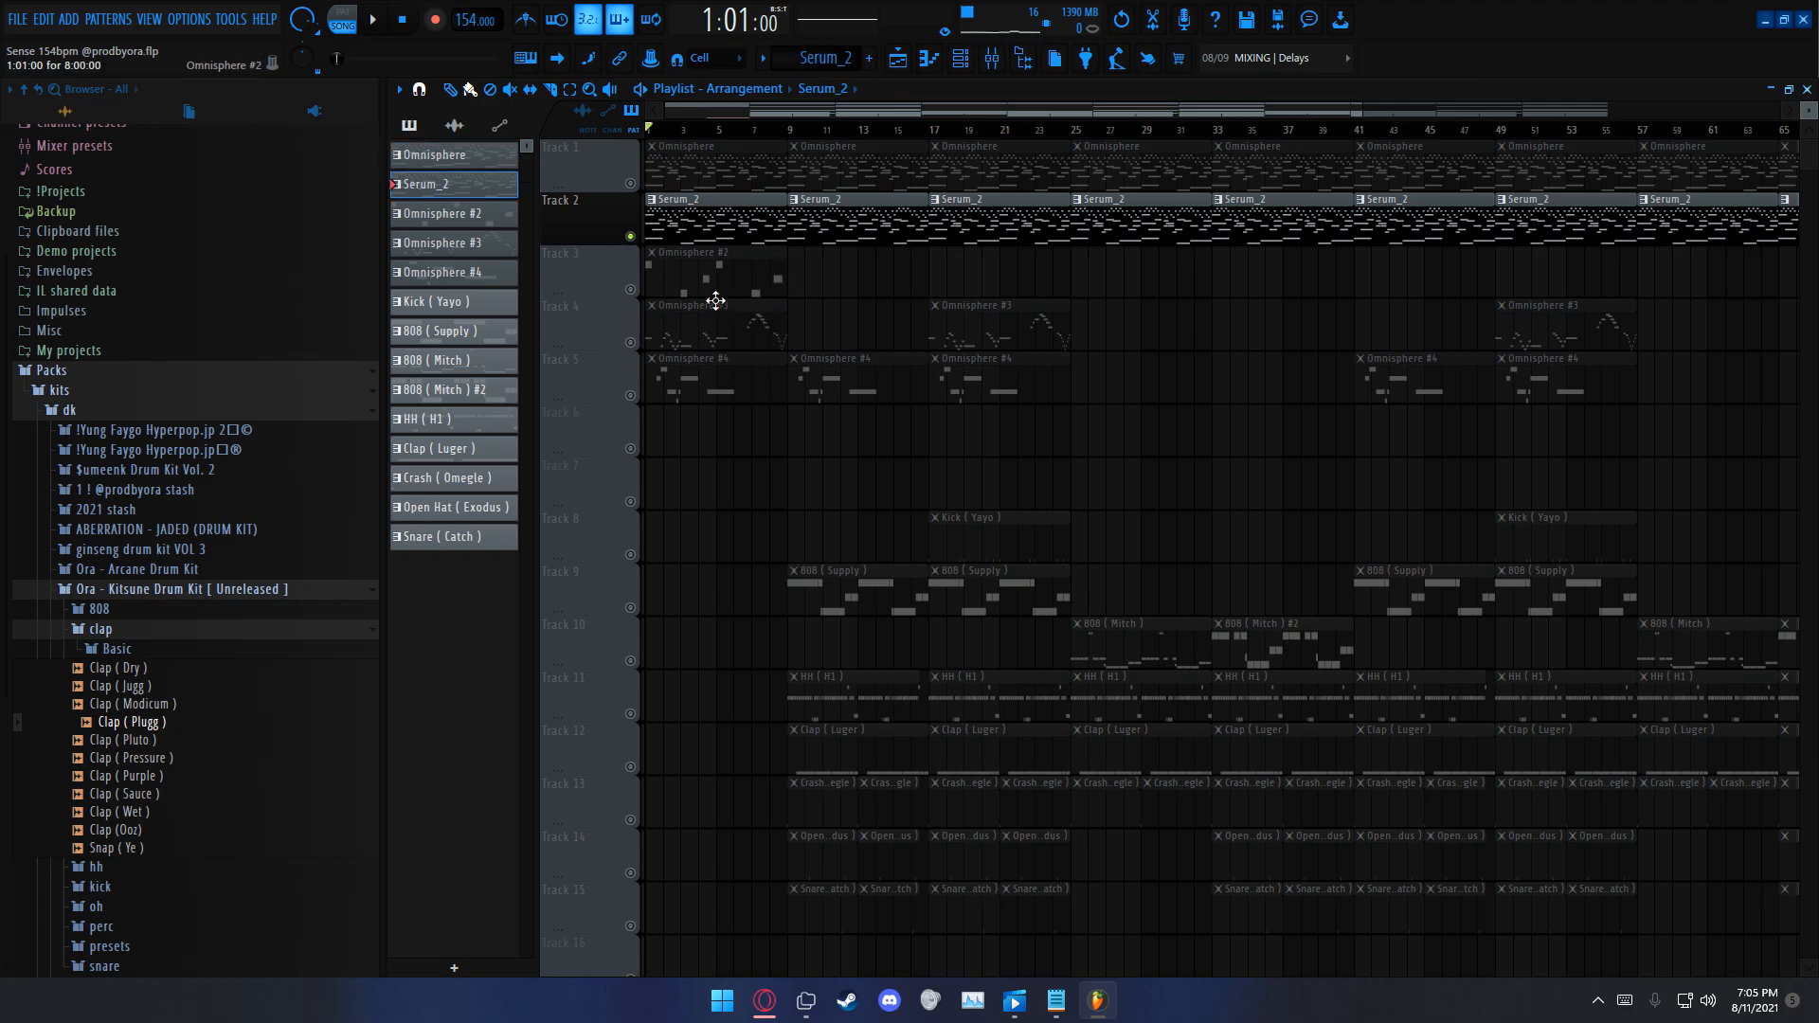
{"action": "right_click", "coordinate": [631, 183]}
{"action": "double_click", "coordinate": [727, 147]}
{"action": "scroll", "coordinate": [915, 420], "scroll_direction": "down", "scroll_amount": 3}
{"action": "scroll", "coordinate": [1137, 465], "scroll_direction": "up", "scroll_amount": 3}
{"action": "scroll", "coordinate": [1162, 476], "scroll_direction": "up", "scroll_amount": 2}
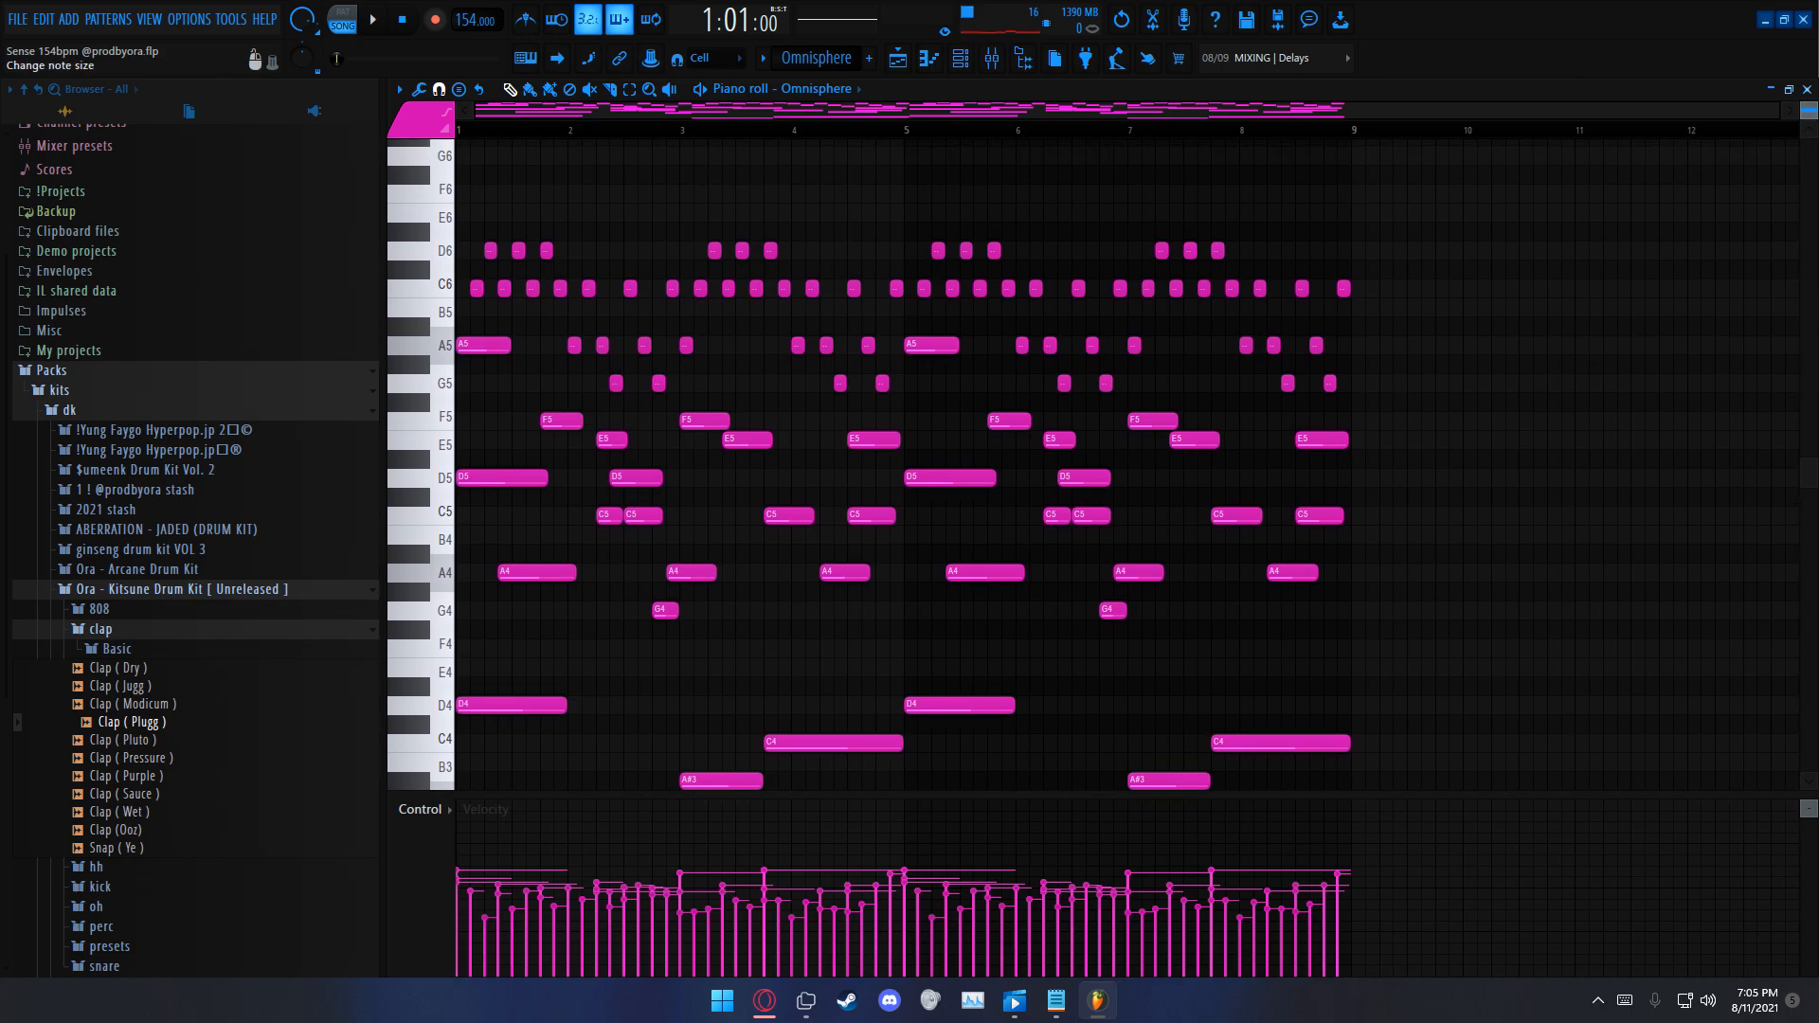
Step: Examine the Omnisphere melody's high repeated notes, middle notes and long low notes across all eight bars
{"action": "left_click_drag", "start_coordinate": [1808, 110], "coordinate": [1809, 117]}
{"action": "scroll", "coordinate": [1601, 256], "scroll_direction": "down", "scroll_amount": 2}
{"action": "scroll", "coordinate": [1374, 346], "scroll_direction": "up", "scroll_amount": 1}
{"action": "left_click_drag", "start_coordinate": [1430, 182], "coordinate": [337, 831]}
{"action": "left_click", "coordinate": [657, 564], "text": "ctrl"}
{"action": "scroll", "coordinate": [597, 465], "scroll_direction": "up", "scroll_amount": 3}
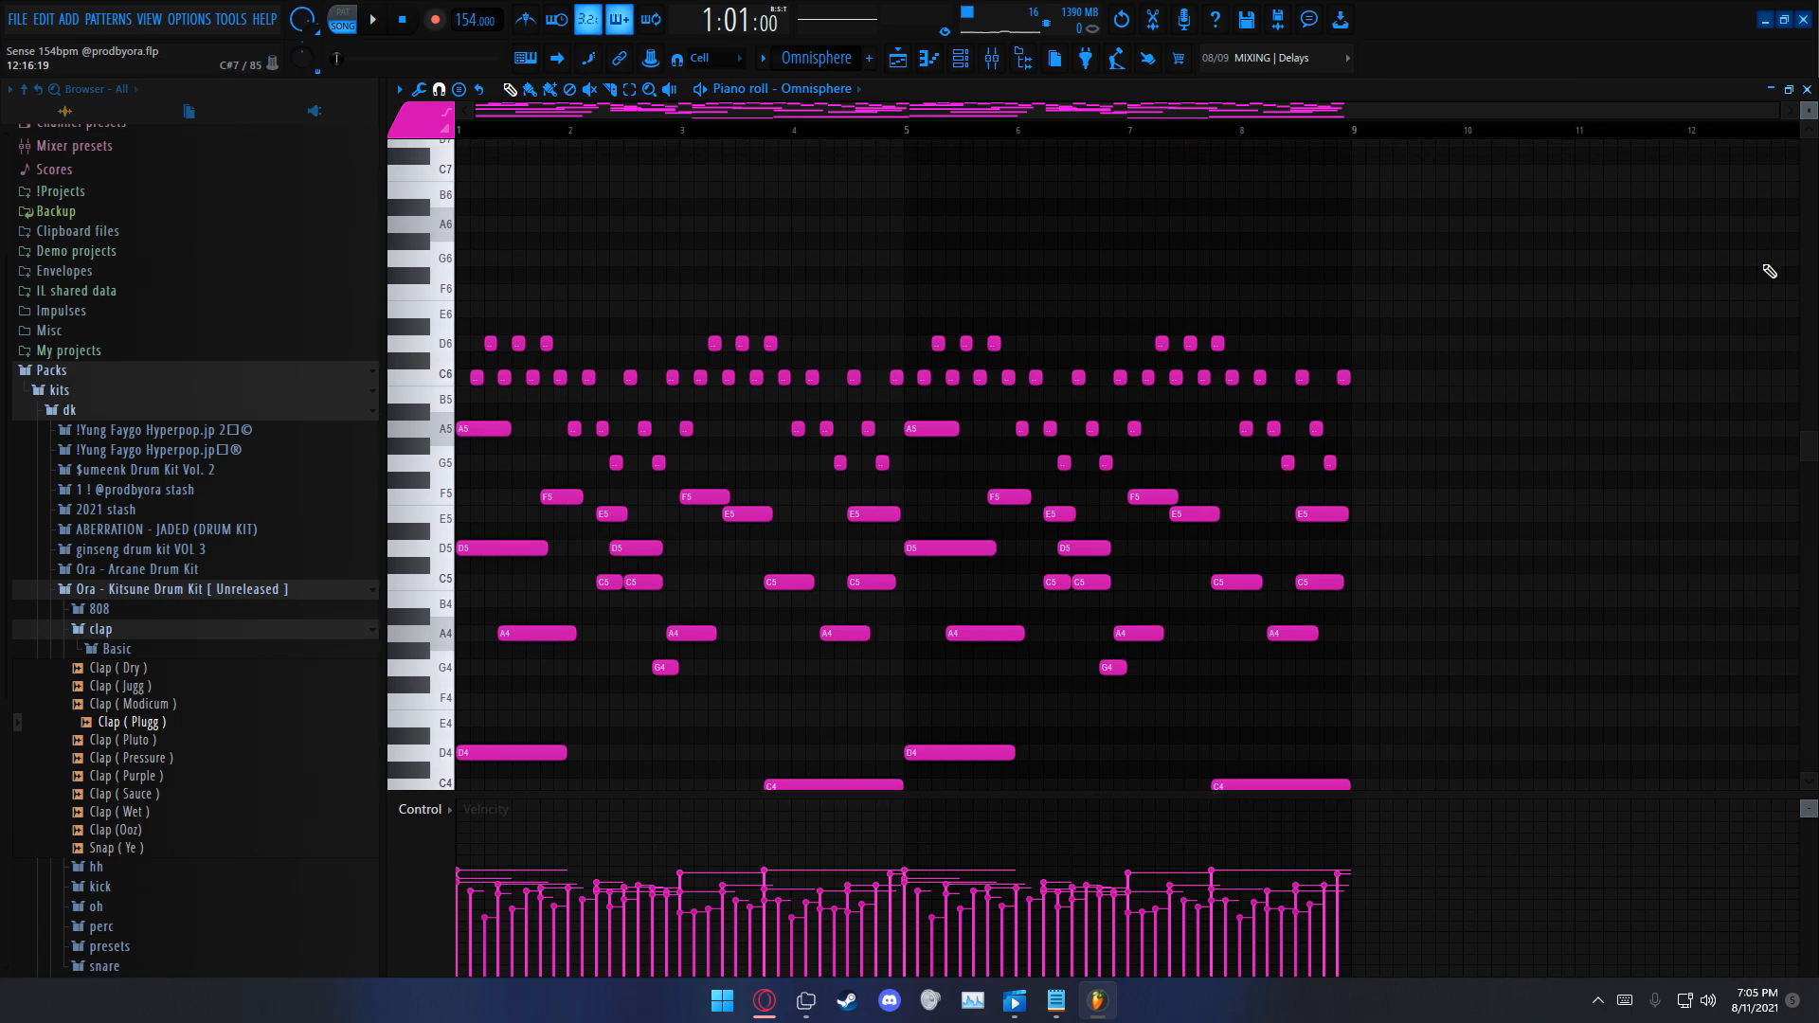
{"action": "scroll", "coordinate": [901, 167], "scroll_direction": "down", "scroll_amount": 2}
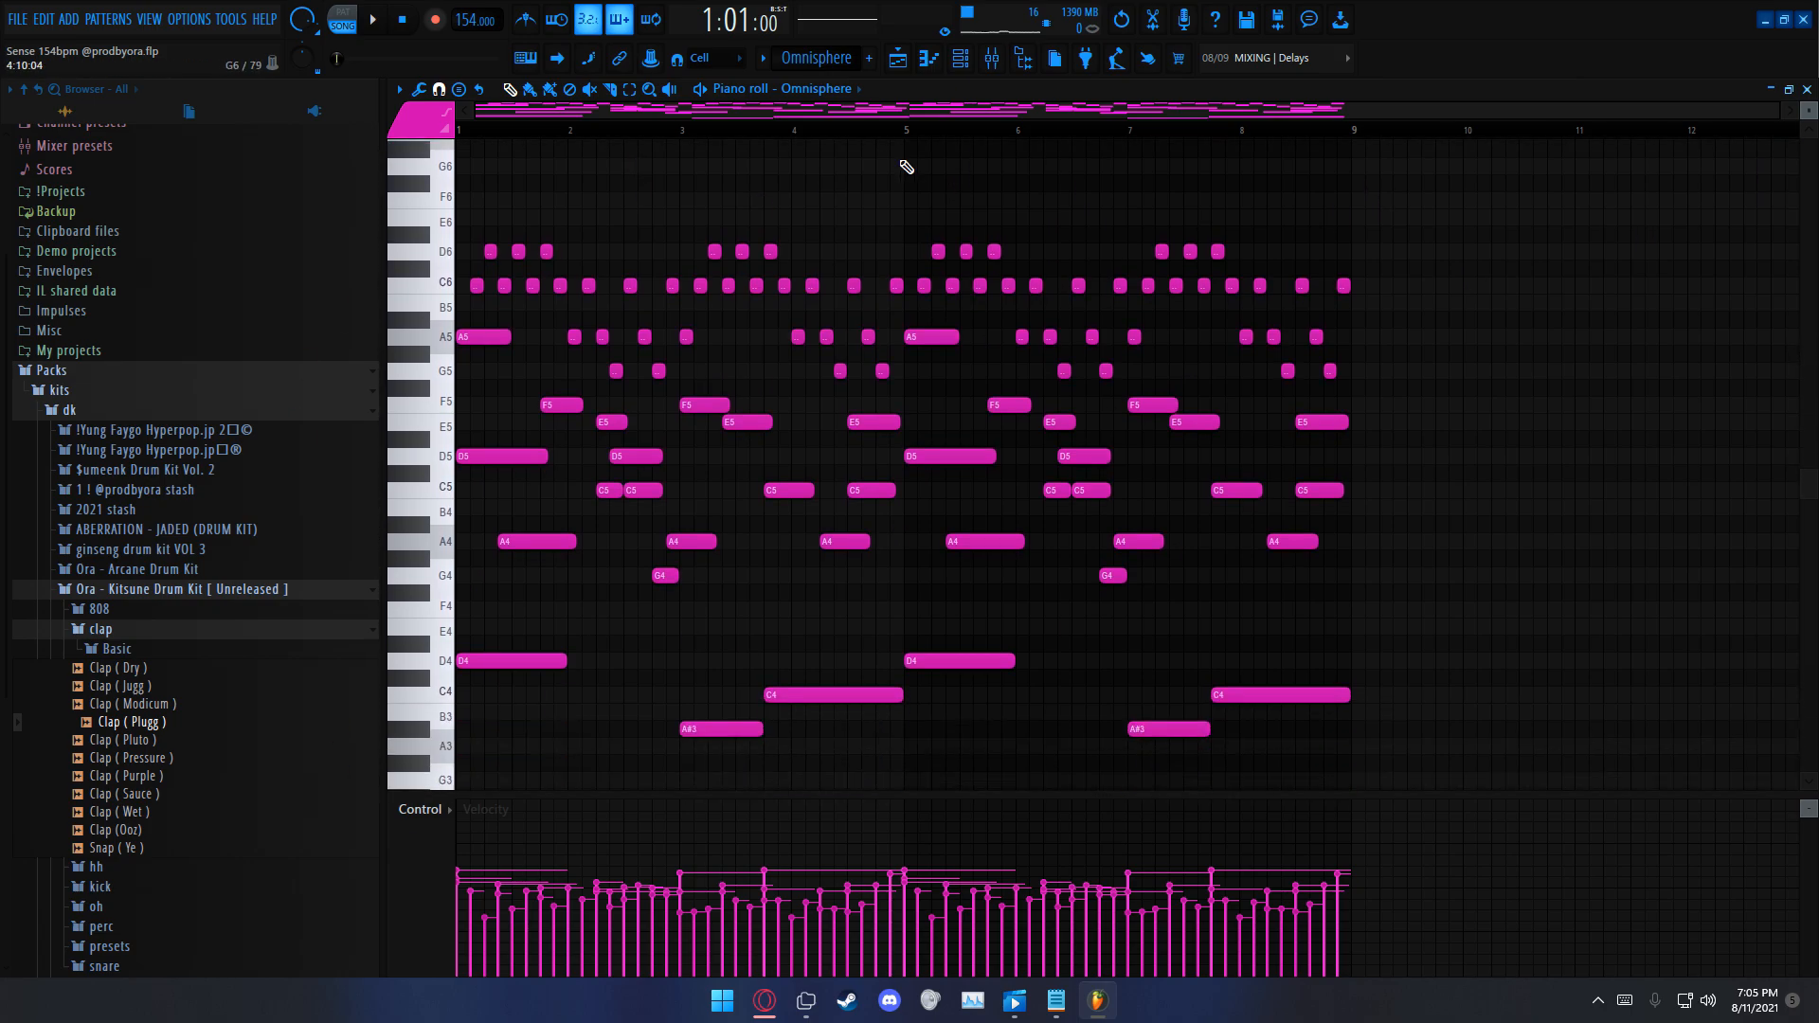
{"action": "left_click_drag", "start_coordinate": [482, 245], "coordinate": [1341, 734]}
{"action": "left_click", "coordinate": [1342, 734]}
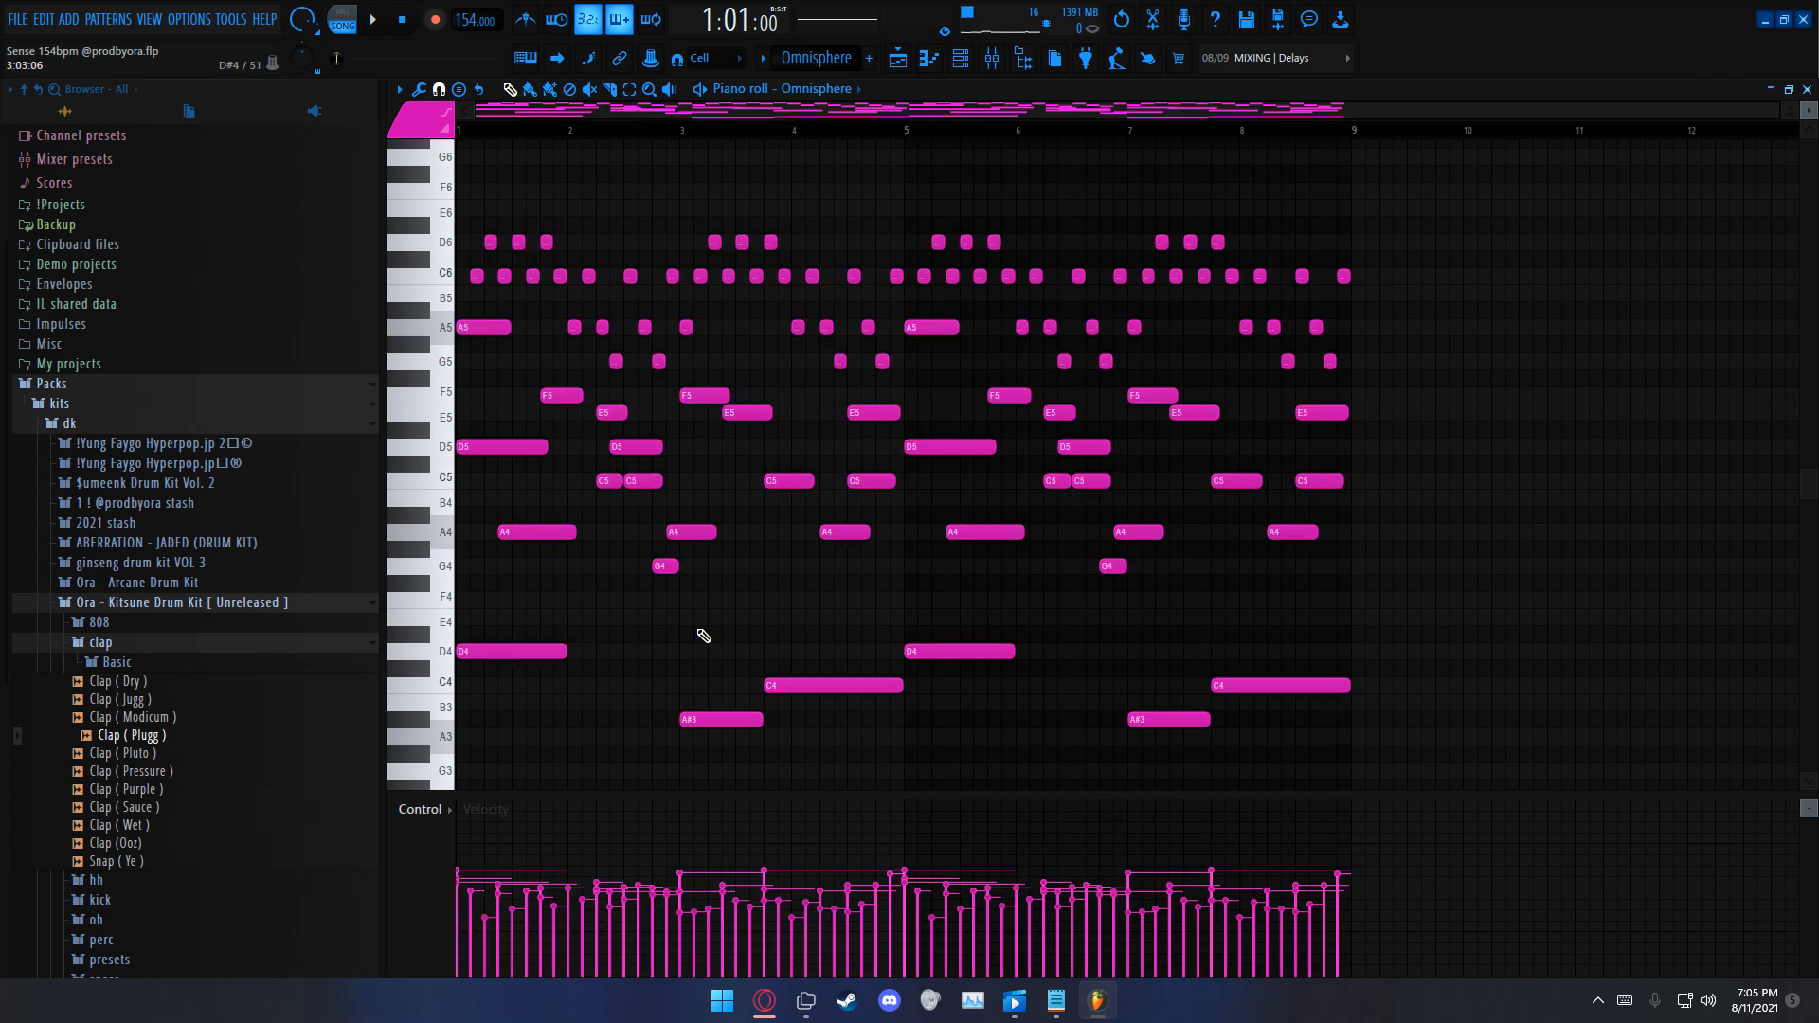
{"action": "left_click_drag", "start_coordinate": [1358, 247], "coordinate": [327, 837]}
{"action": "left_click", "coordinate": [606, 817], "text": "ctrl"}
{"action": "scroll", "coordinate": [836, 772], "scroll_direction": "up", "scroll_amount": 3}
{"action": "scroll", "coordinate": [854, 765], "scroll_direction": "up", "scroll_amount": 1}
{"action": "scroll", "coordinate": [857, 762], "scroll_direction": "down", "scroll_amount": 1}
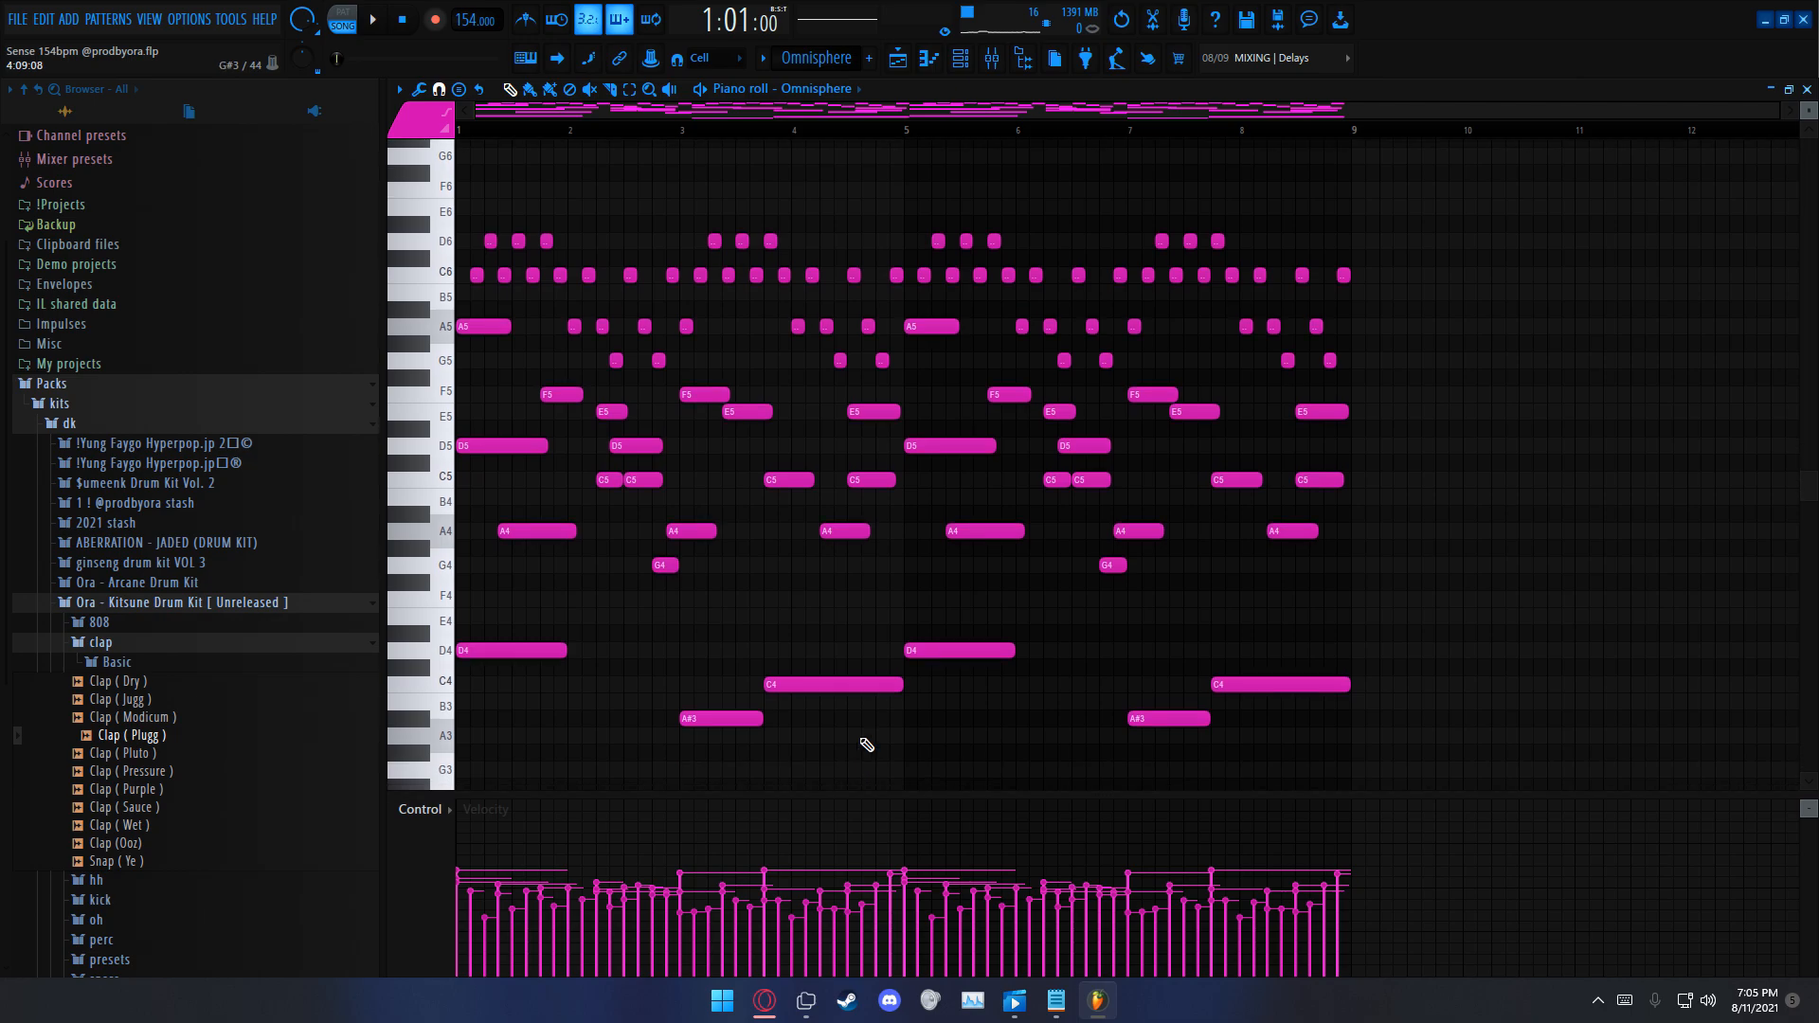
{"action": "left_click_drag", "start_coordinate": [1349, 249], "coordinate": [308, 732]}
{"action": "left_click", "coordinate": [547, 681], "text": "ctrl"}
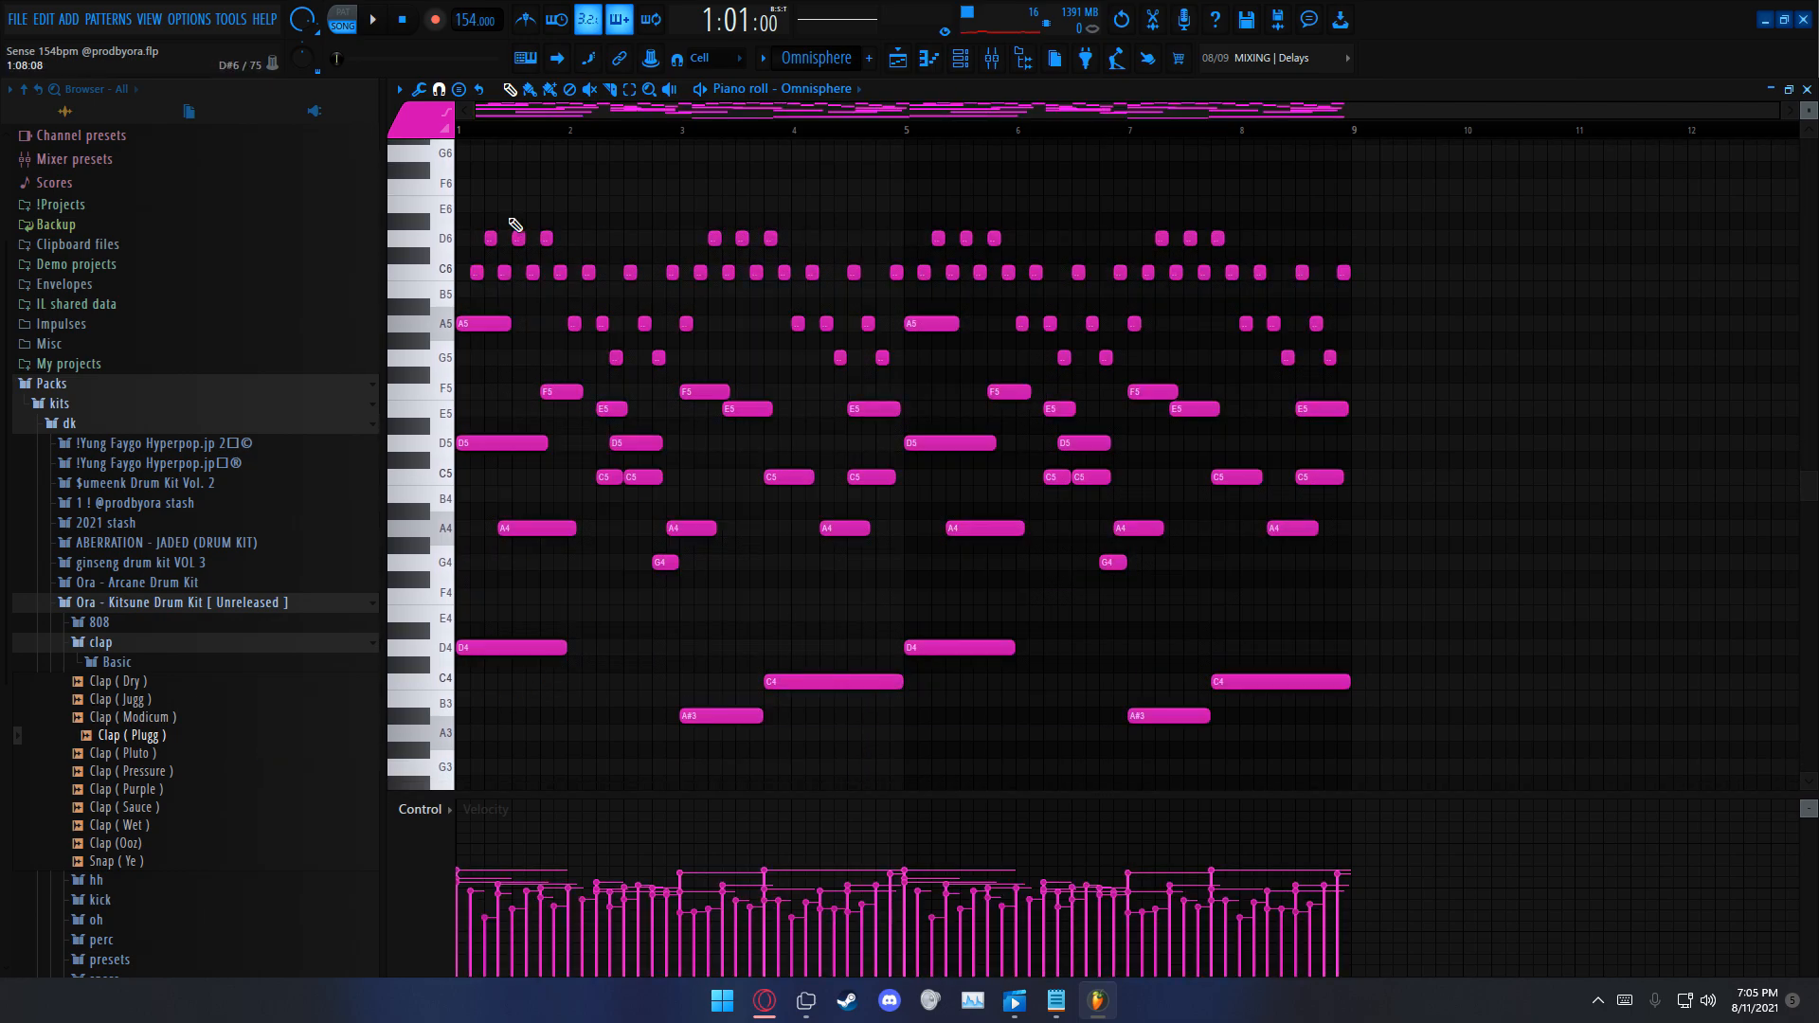
Step: Play the Omnisphere pattern alone in pattern mode and view its Pad - Evolve patch in the plugin
{"action": "left_click", "coordinate": [343, 19]}
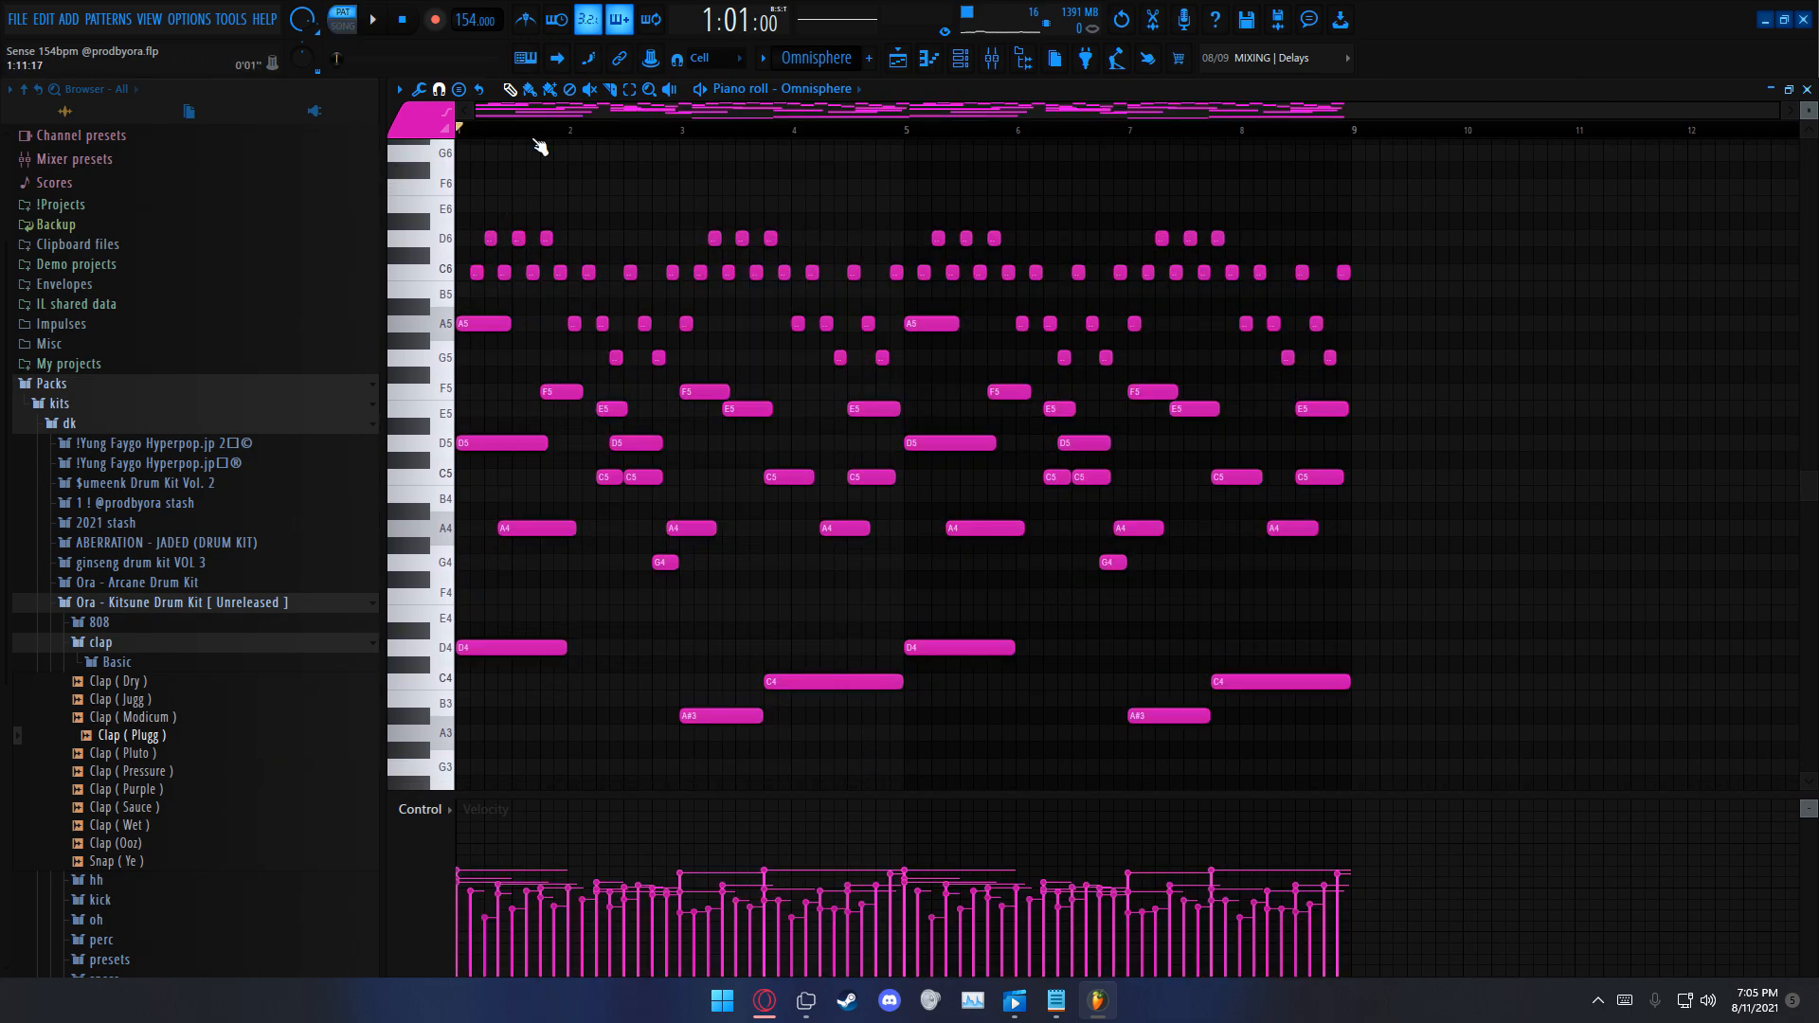
{"action": "key", "text": "space"}
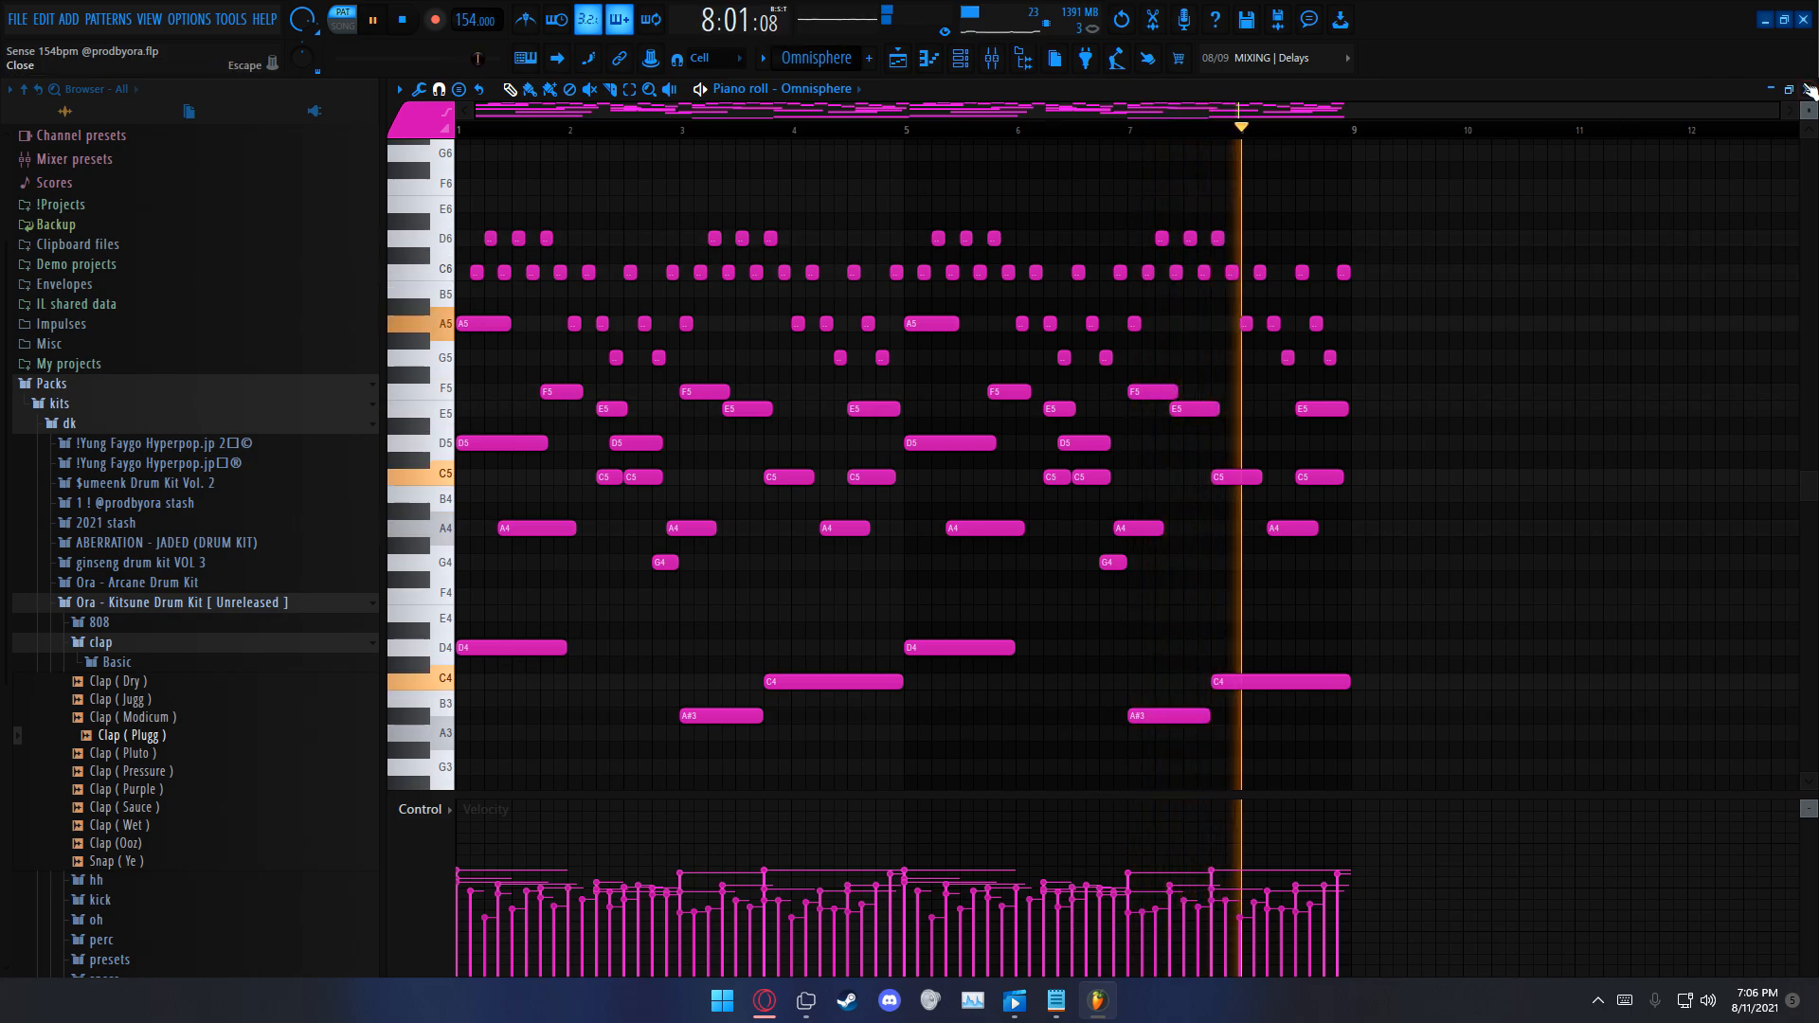
{"action": "key", "text": "F5"}
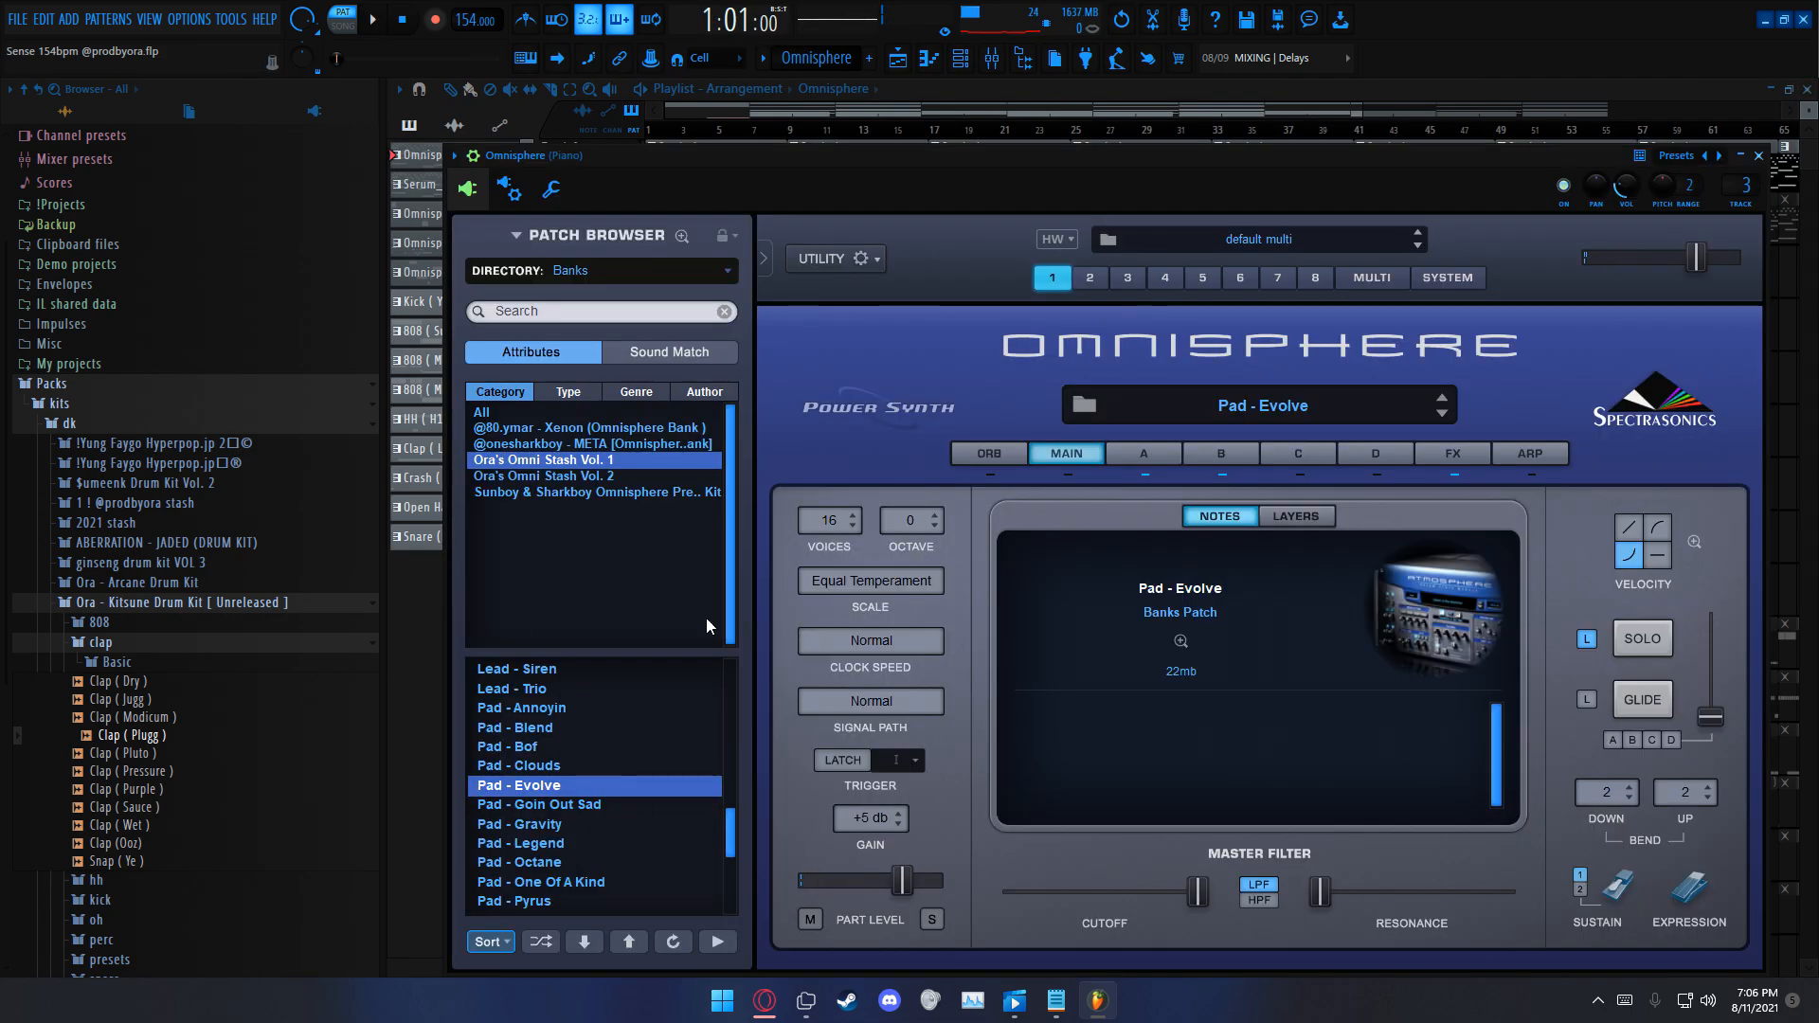
{"action": "left_click", "coordinate": [1760, 157]}
{"action": "key", "text": "F6"}
{"action": "key", "text": "l"}
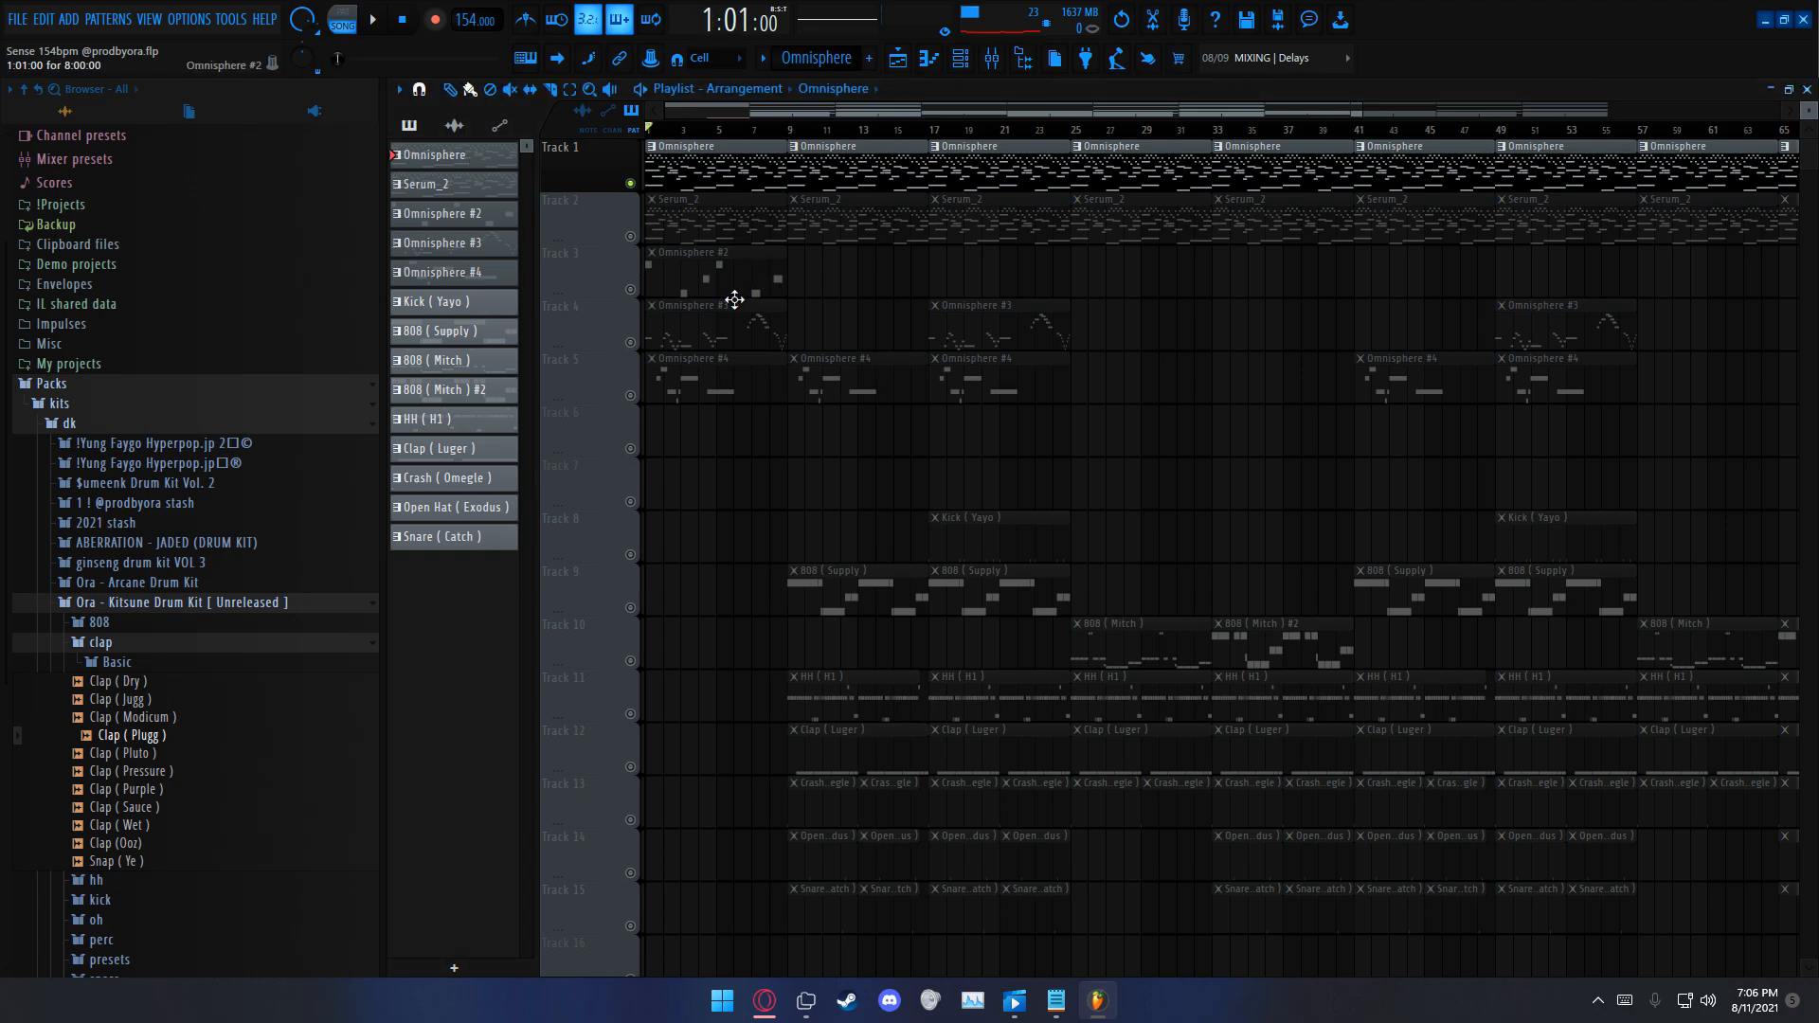
Step: Solo Track 3 and open the Omnisphere #2 pattern in the piano roll
{"action": "right_click", "coordinate": [632, 290]}
{"action": "double_click", "coordinate": [684, 261]}
{"action": "scroll", "coordinate": [740, 145], "scroll_direction": "left", "scroll_amount": 3}
{"action": "scroll", "coordinate": [1065, 346], "scroll_direction": "up", "scroll_amount": 1}
{"action": "left_click_drag", "start_coordinate": [1379, 384], "coordinate": [265, 792]}
{"action": "left_click", "coordinate": [1109, 629], "text": "ctrl"}
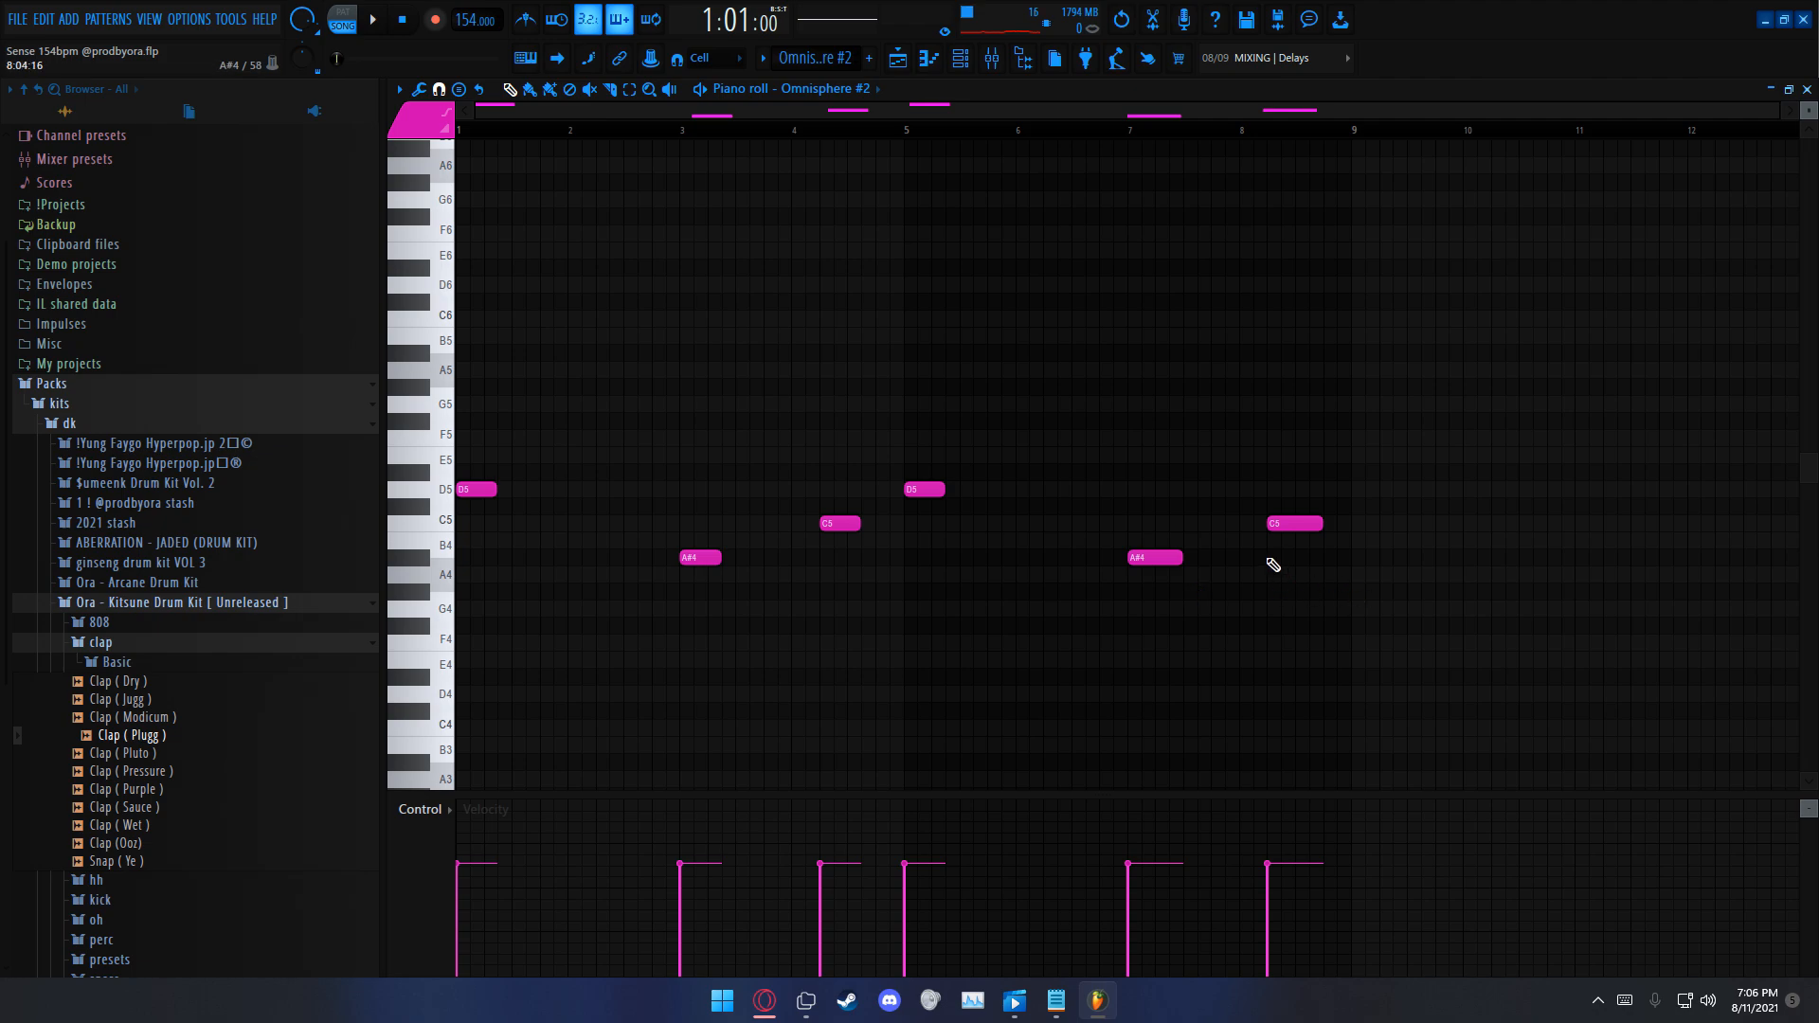
Step: Play the soloed Omnisphere #2 part back through its eight bars
{"action": "left_click_drag", "start_coordinate": [1330, 430], "coordinate": [1246, 499]}
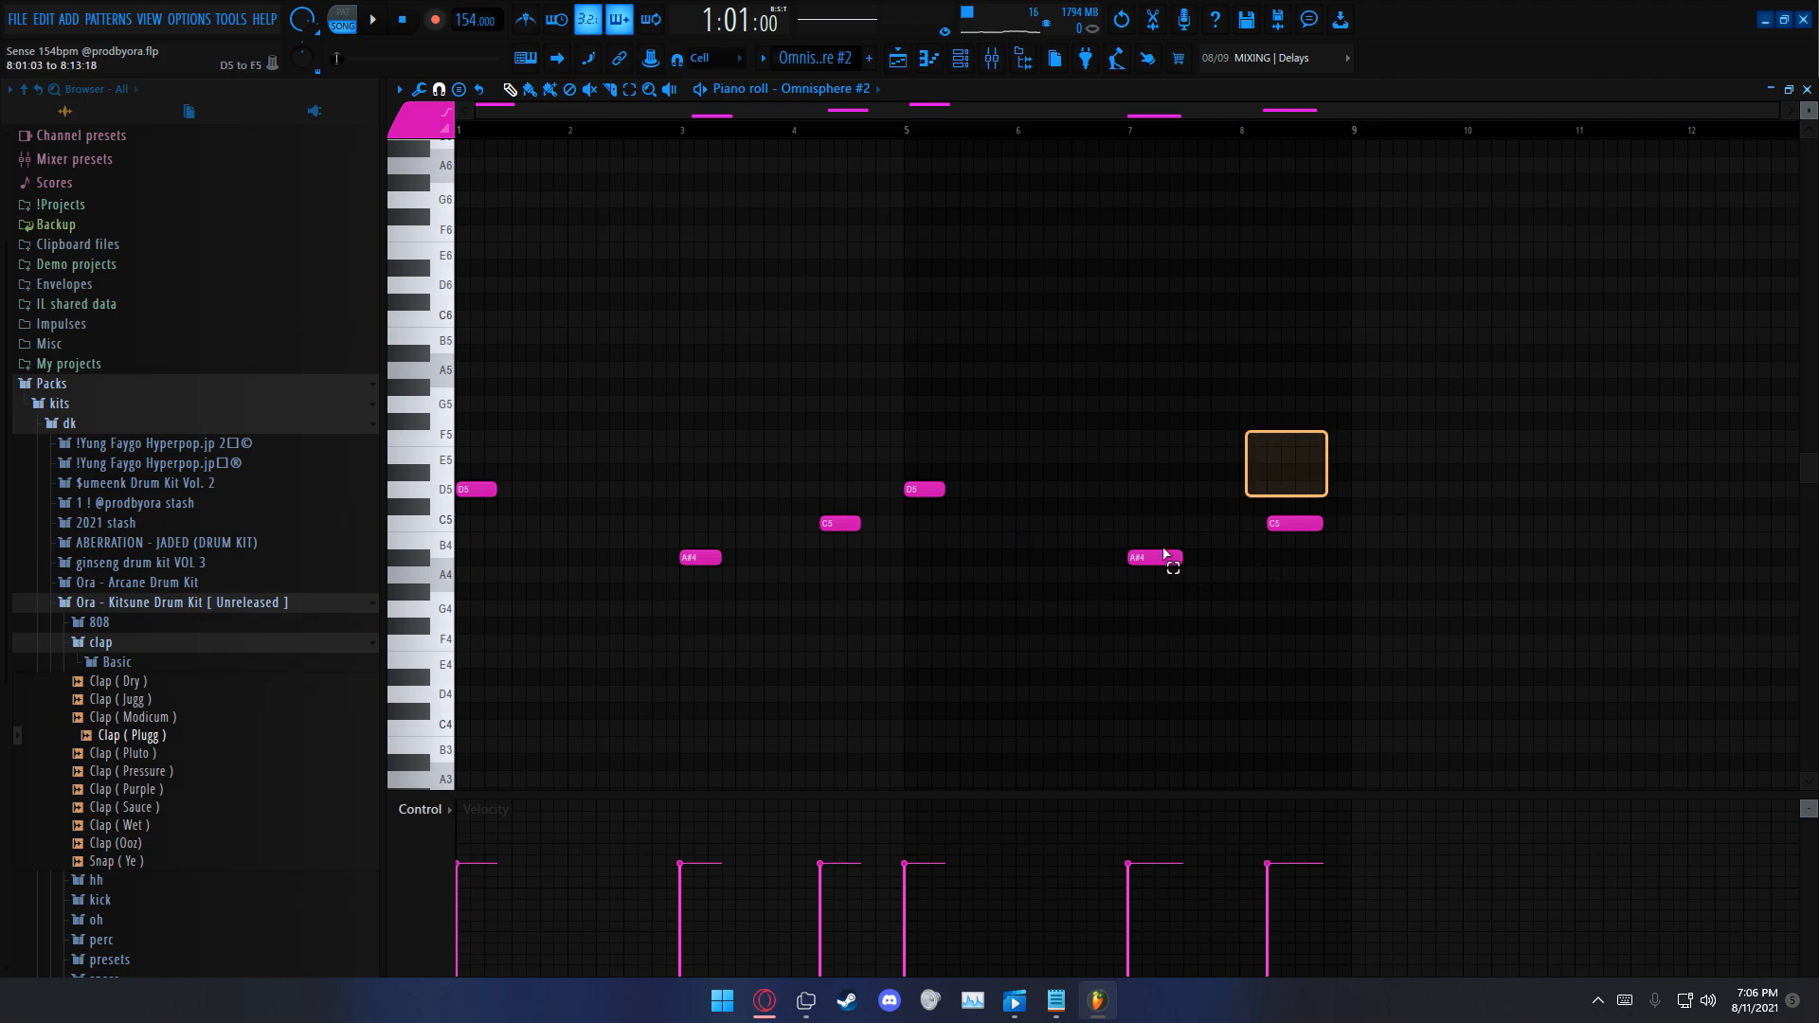
{"action": "scroll", "coordinate": [1061, 645], "scroll_direction": "down", "scroll_amount": 1}
{"action": "key", "text": "space"}
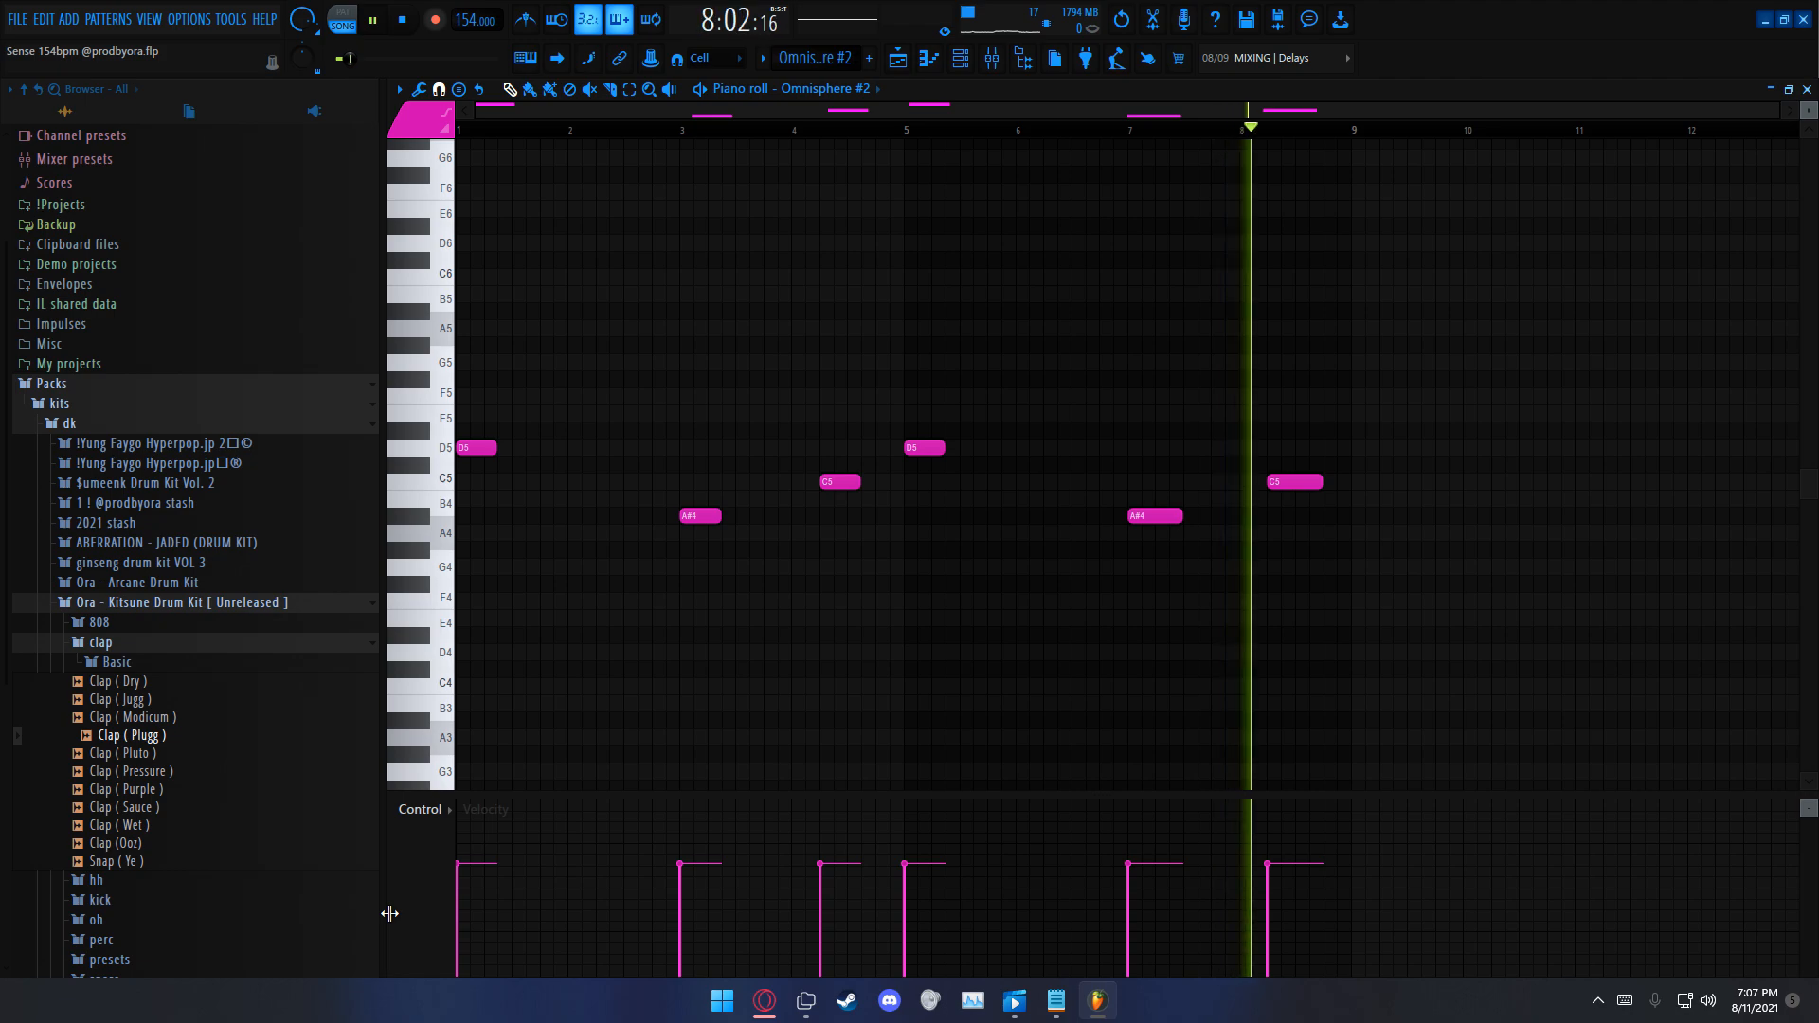
{"action": "key", "text": "space"}
Step: Shorten the last A#4 and C5 notes of the Omnisphere #2 pattern and return to the playlist
{"action": "left_click_drag", "start_coordinate": [1336, 460], "coordinate": [1175, 529], "text": "ctrl"}
{"action": "key", "text": "ctrl+d"}
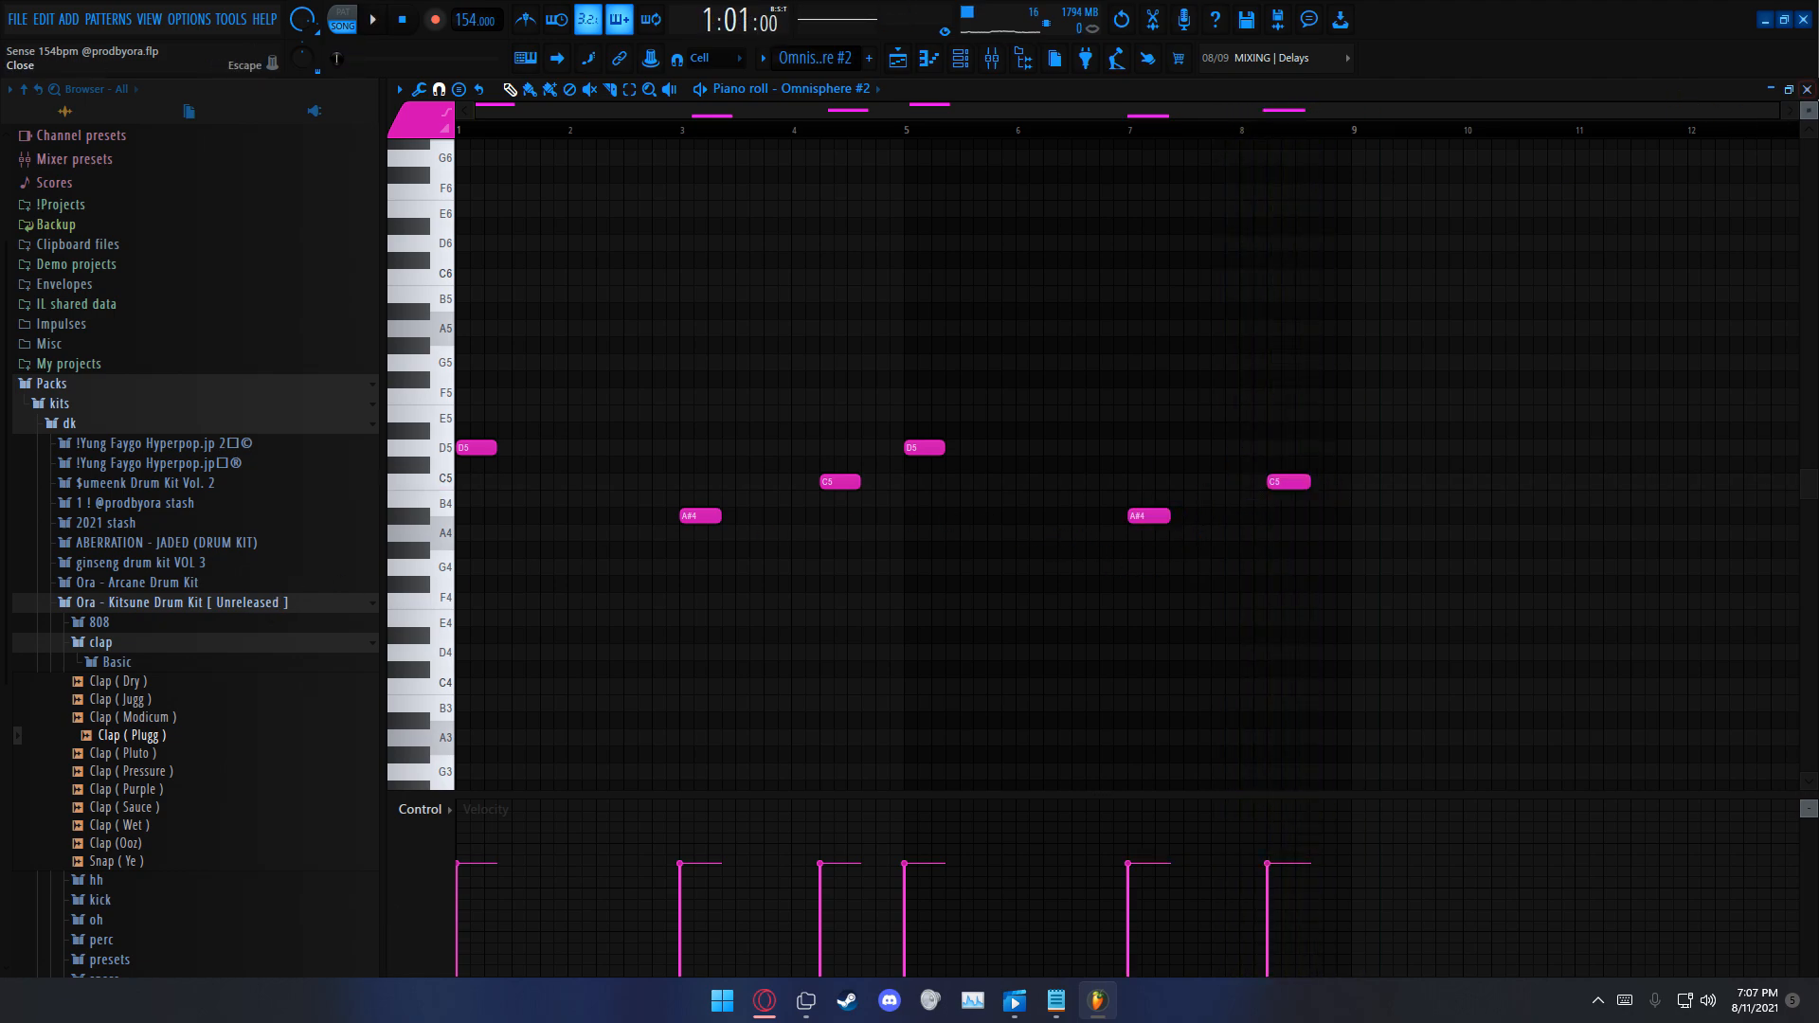
{"action": "left_click", "coordinate": [1807, 90]}
{"action": "key", "text": "F6"}
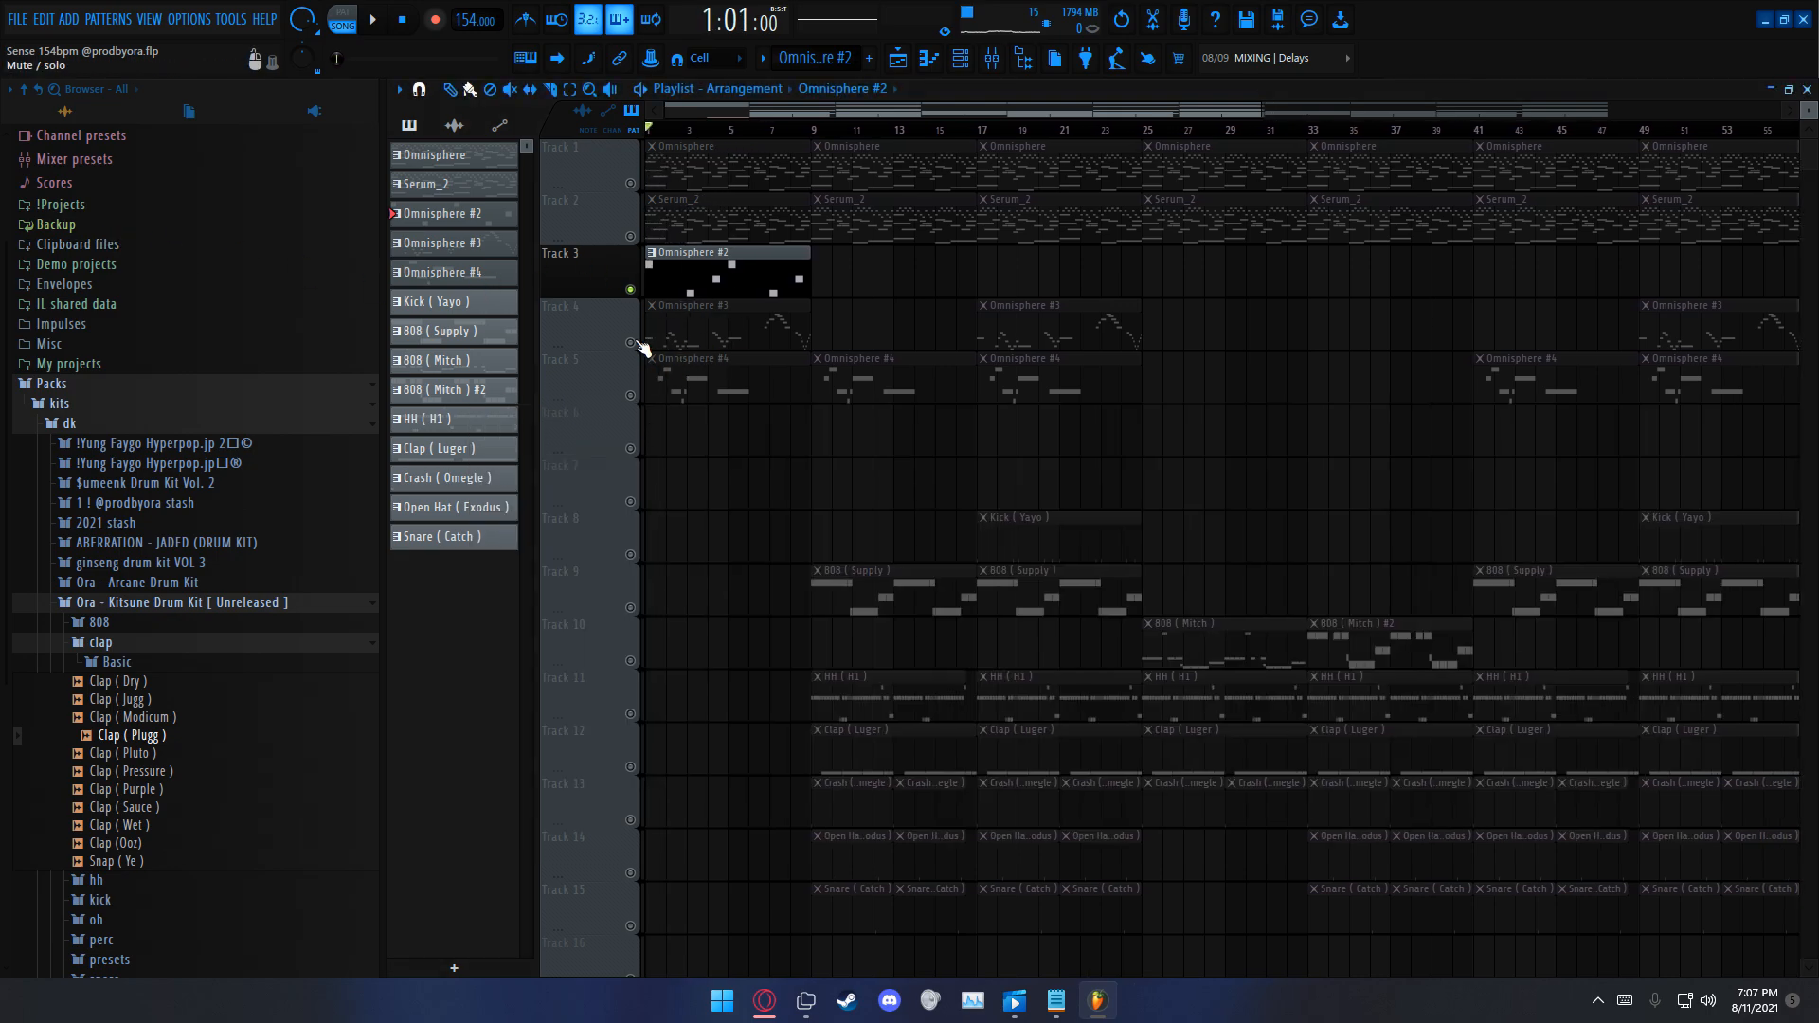
Step: Open the Omnisphere #3 pattern from Track 4 in the piano roll and view its notes
{"action": "left_click", "coordinate": [739, 343]}
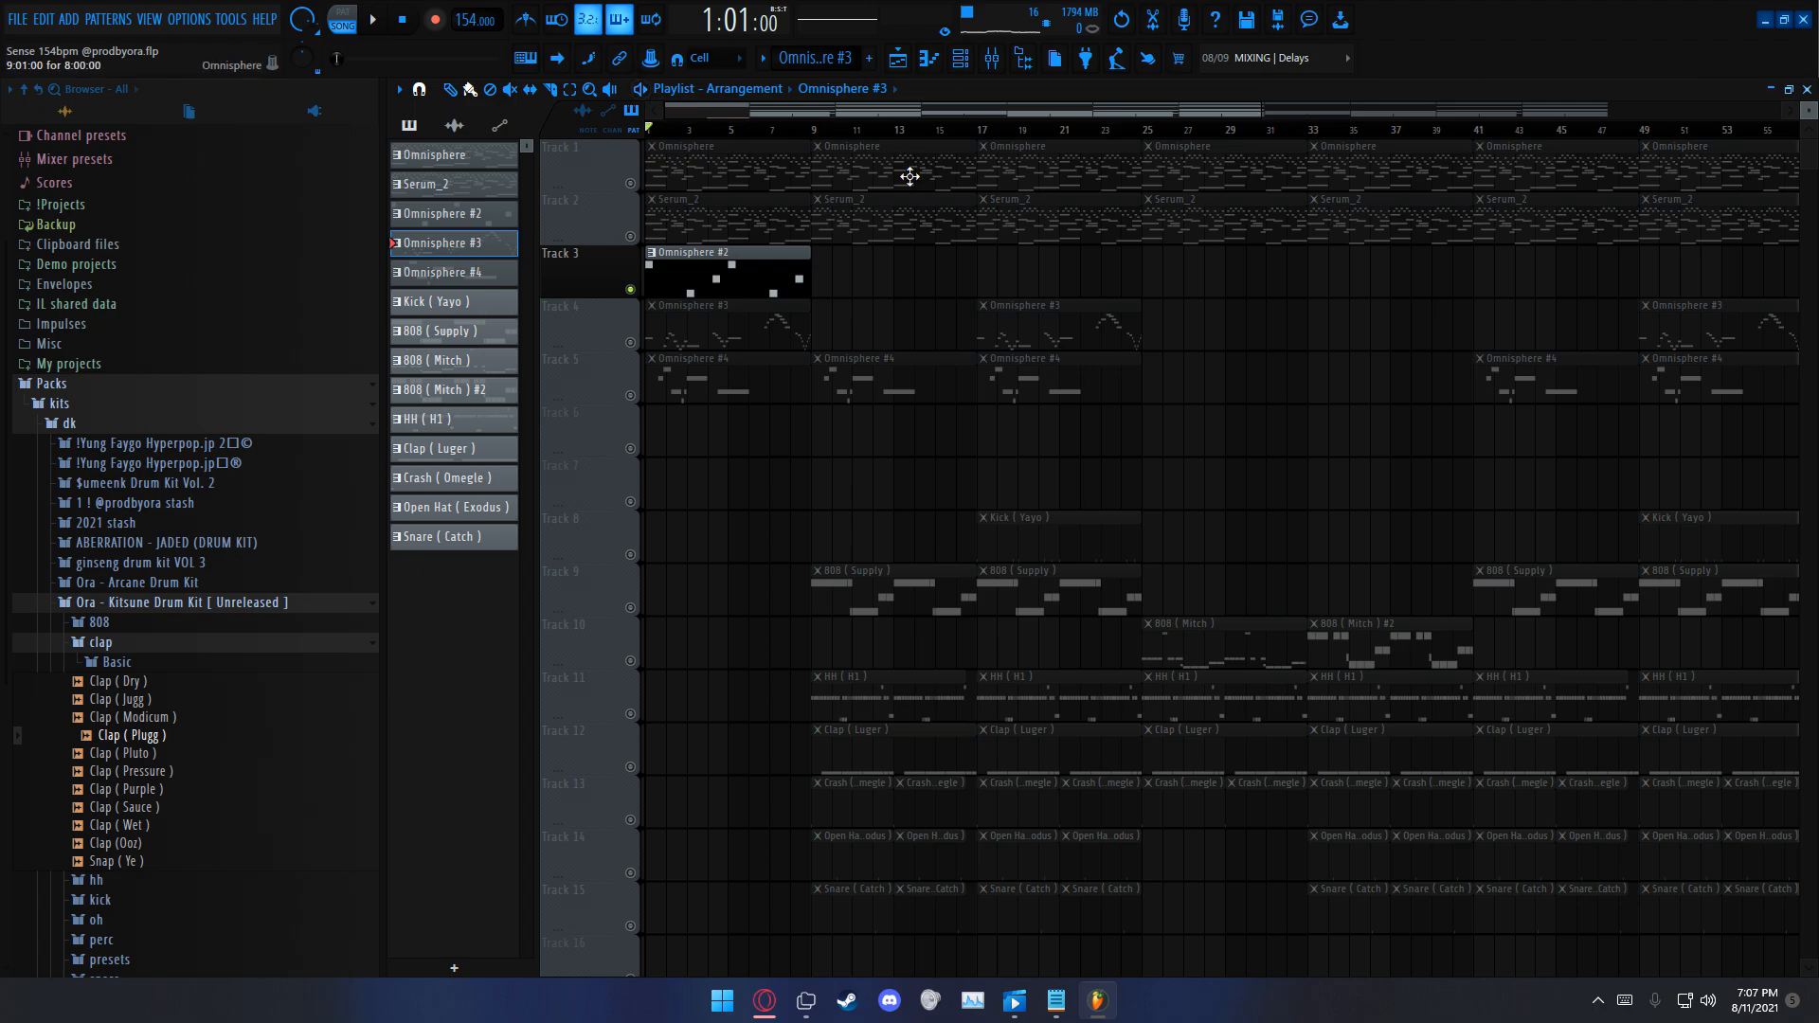
{"action": "left_click_drag", "start_coordinate": [815, 132], "coordinate": [632, 138]}
{"action": "key", "text": "ctrl+d"}
{"action": "scroll", "coordinate": [748, 132], "scroll_direction": "up", "scroll_amount": 3}
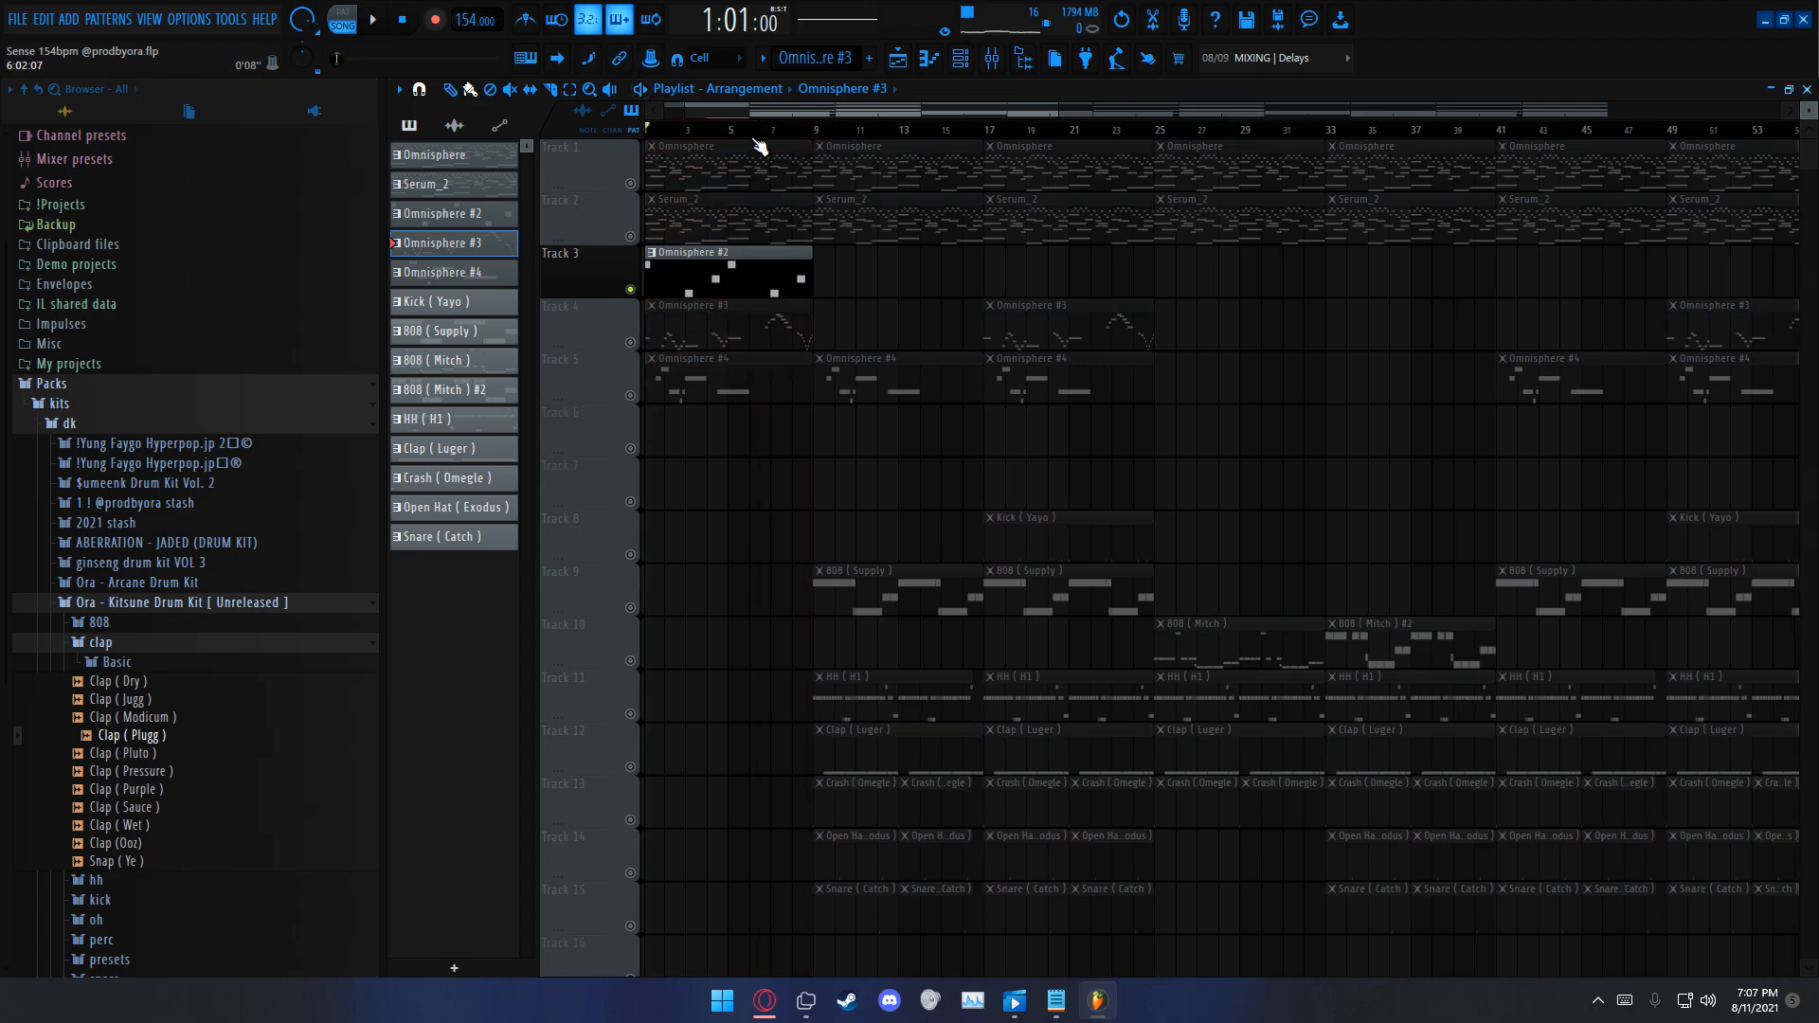
{"action": "right_click", "coordinate": [633, 343]}
{"action": "double_click", "coordinate": [791, 336]}
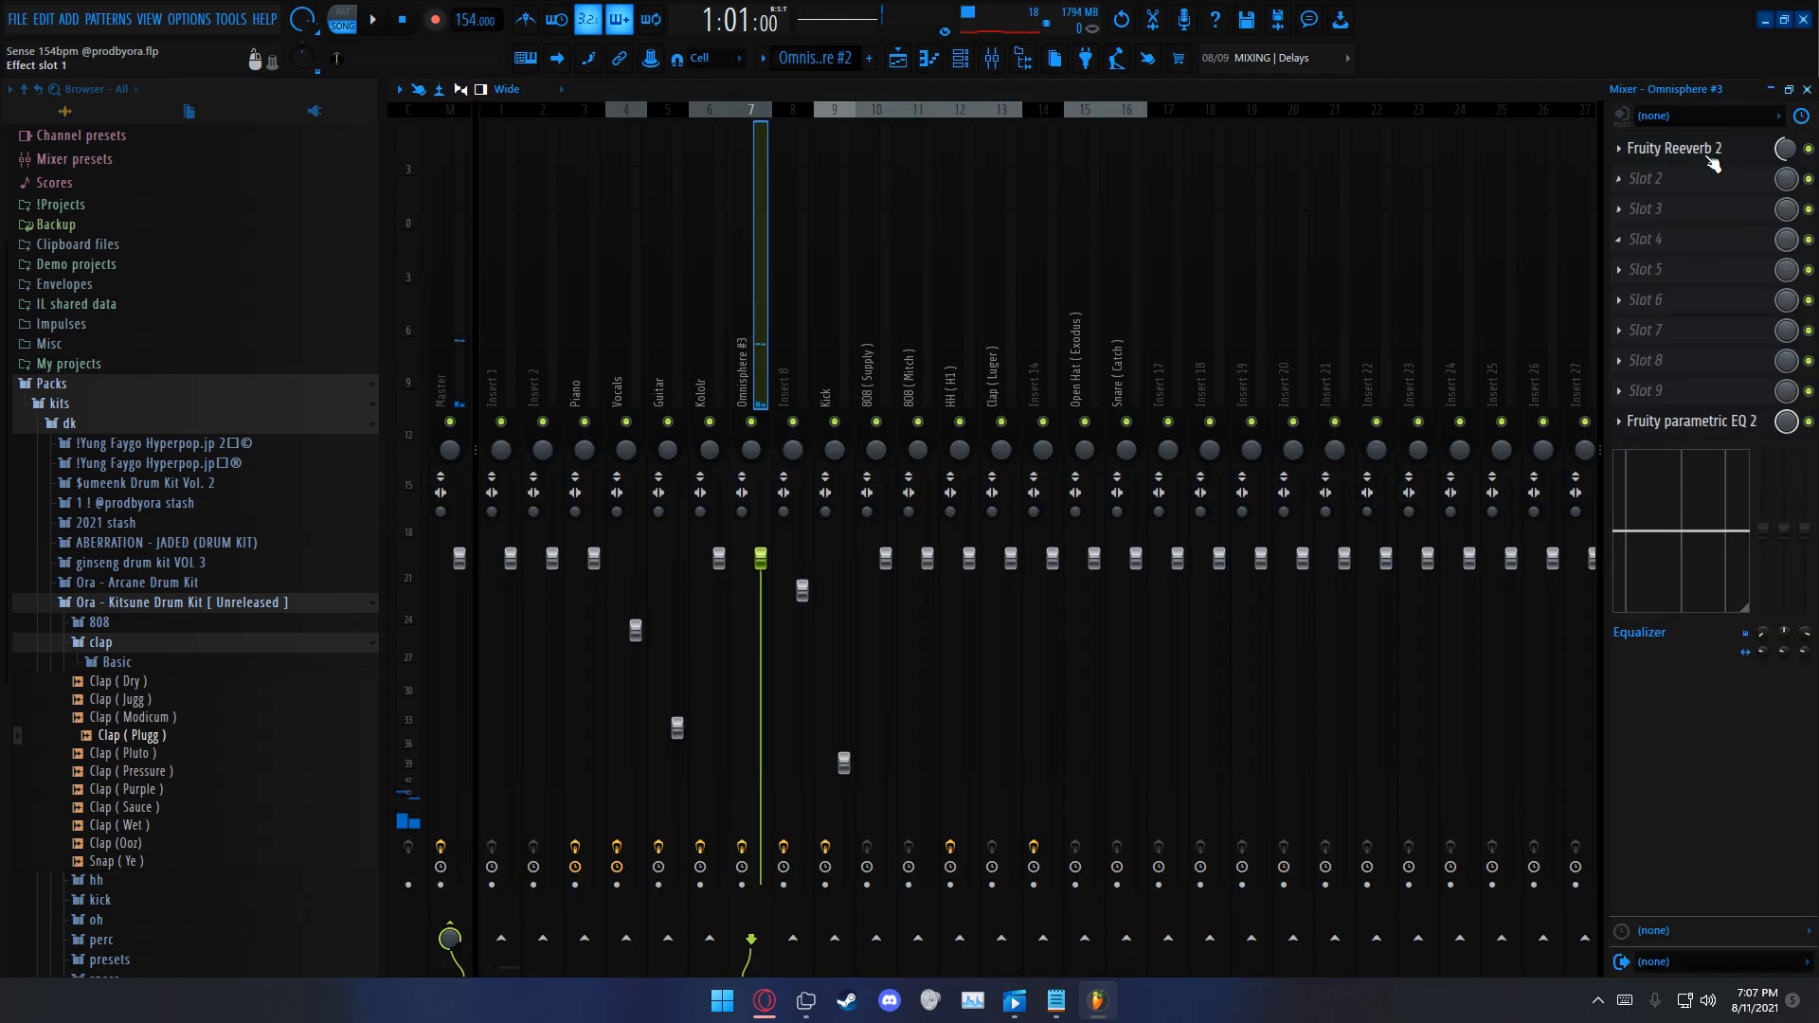
Step: View the Fruity parametric EQ 2 curve on the Kololr mixer track and return to the playlist
{"action": "left_click", "coordinate": [1710, 427]}
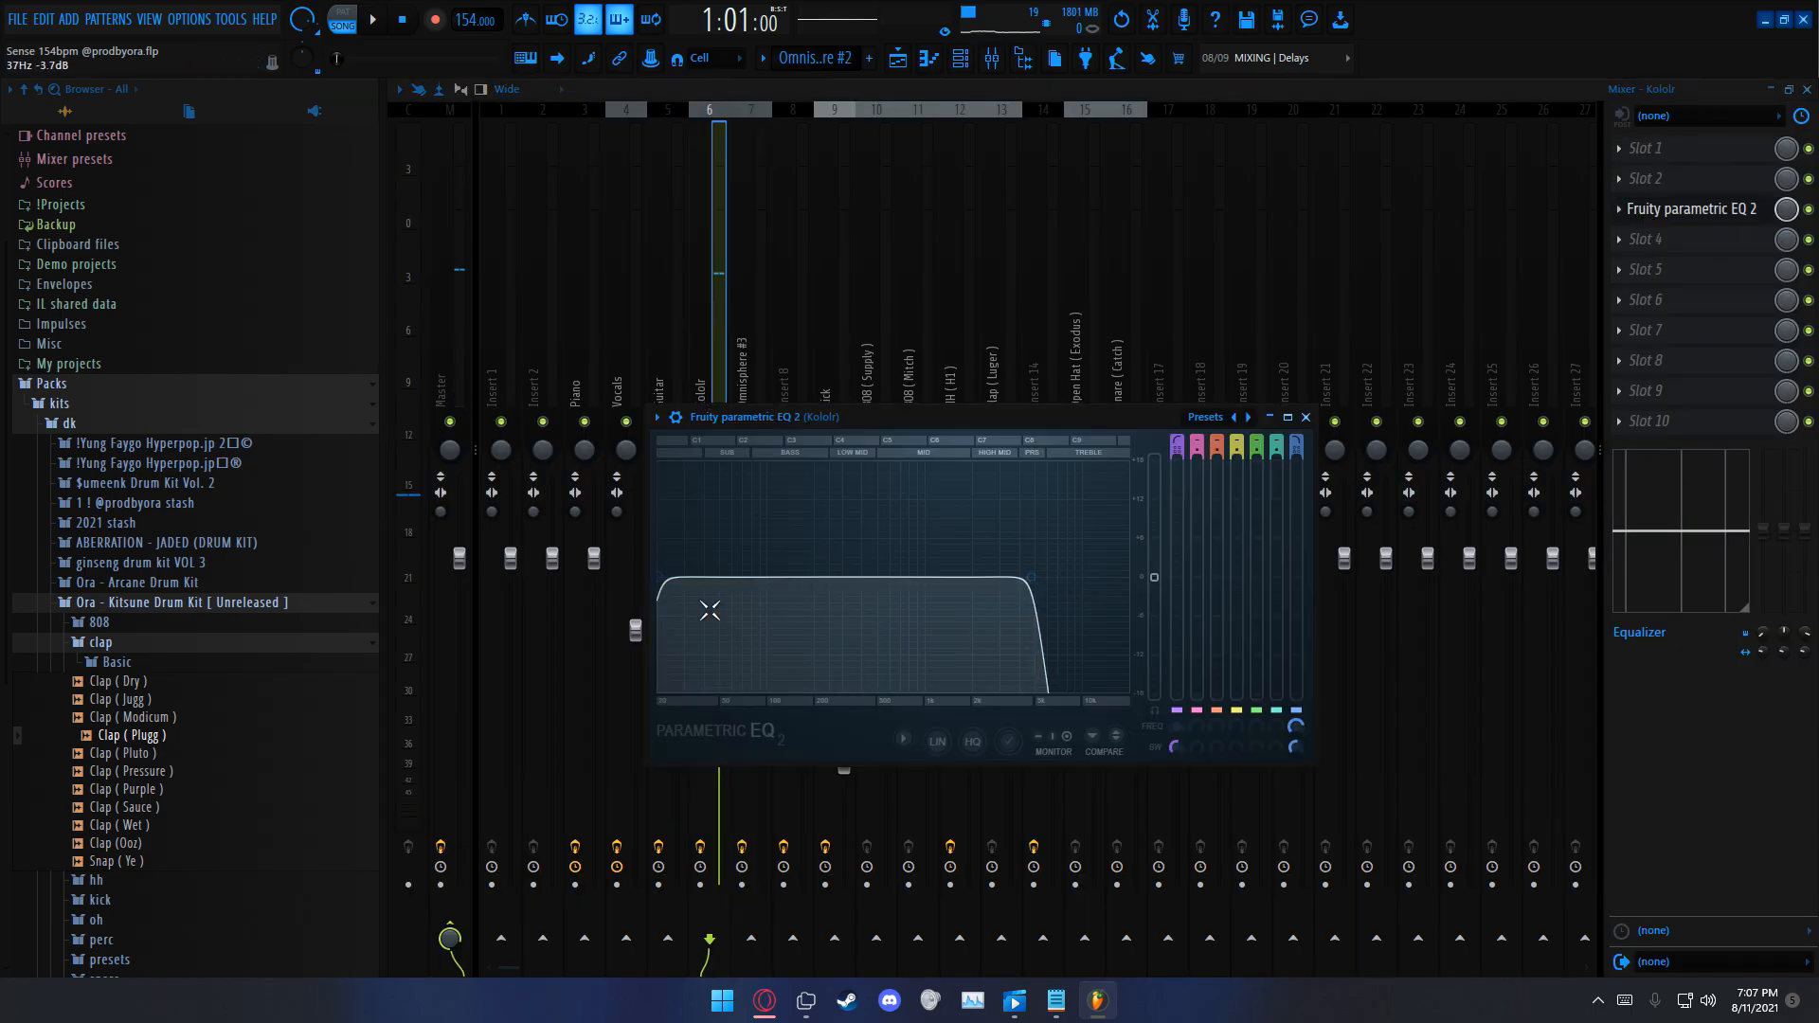
{"action": "left_click", "coordinate": [1305, 417]}
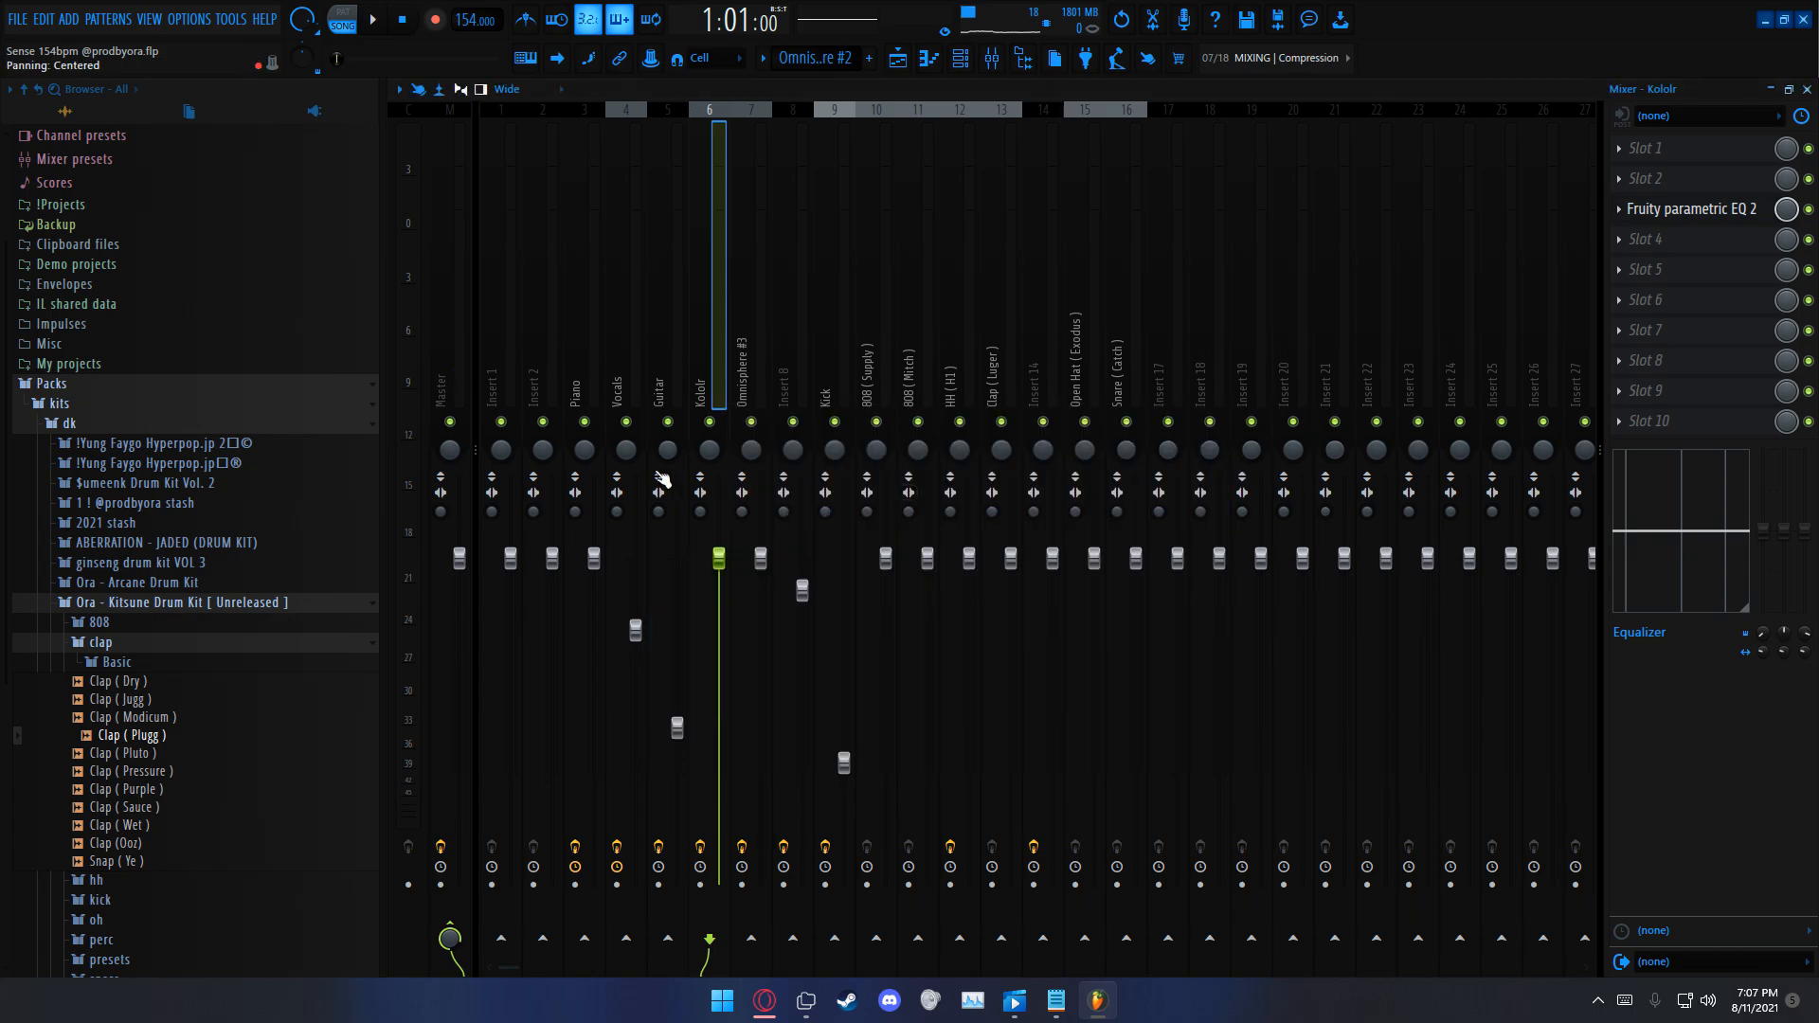
{"action": "left_click", "coordinate": [1807, 91]}
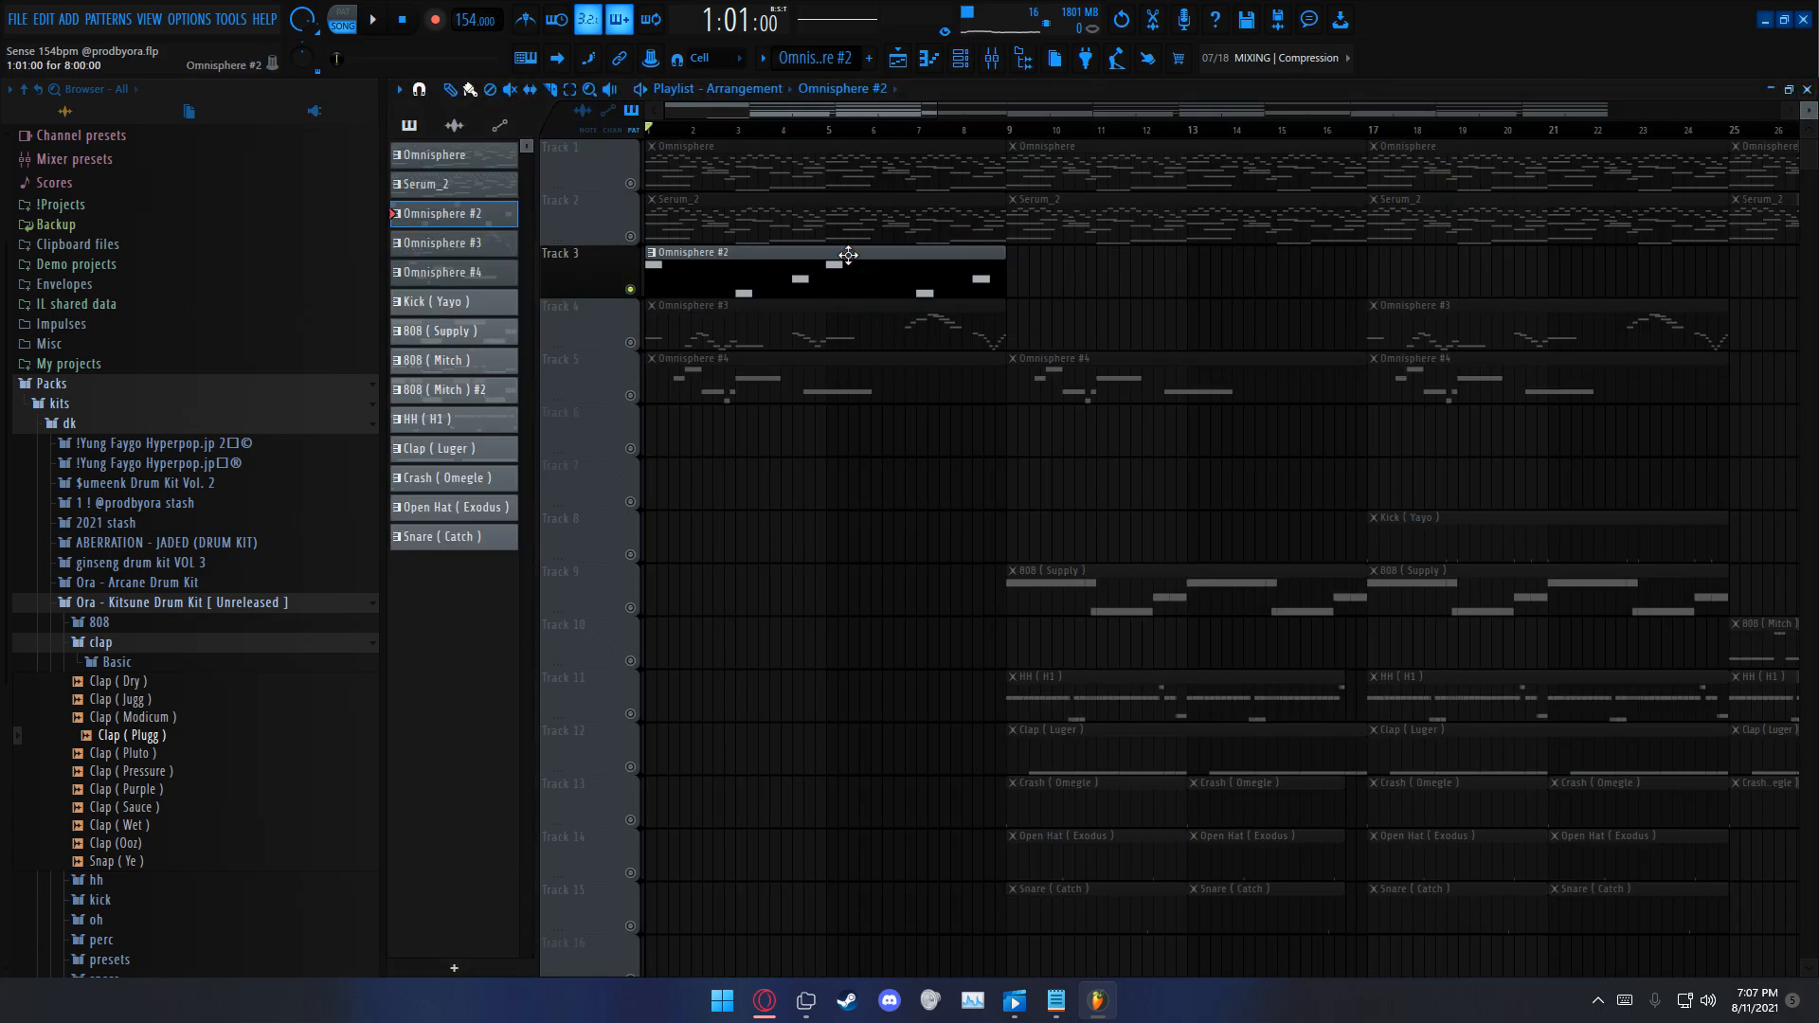
{"action": "scroll", "coordinate": [917, 146], "scroll_direction": "down", "scroll_amount": 6}
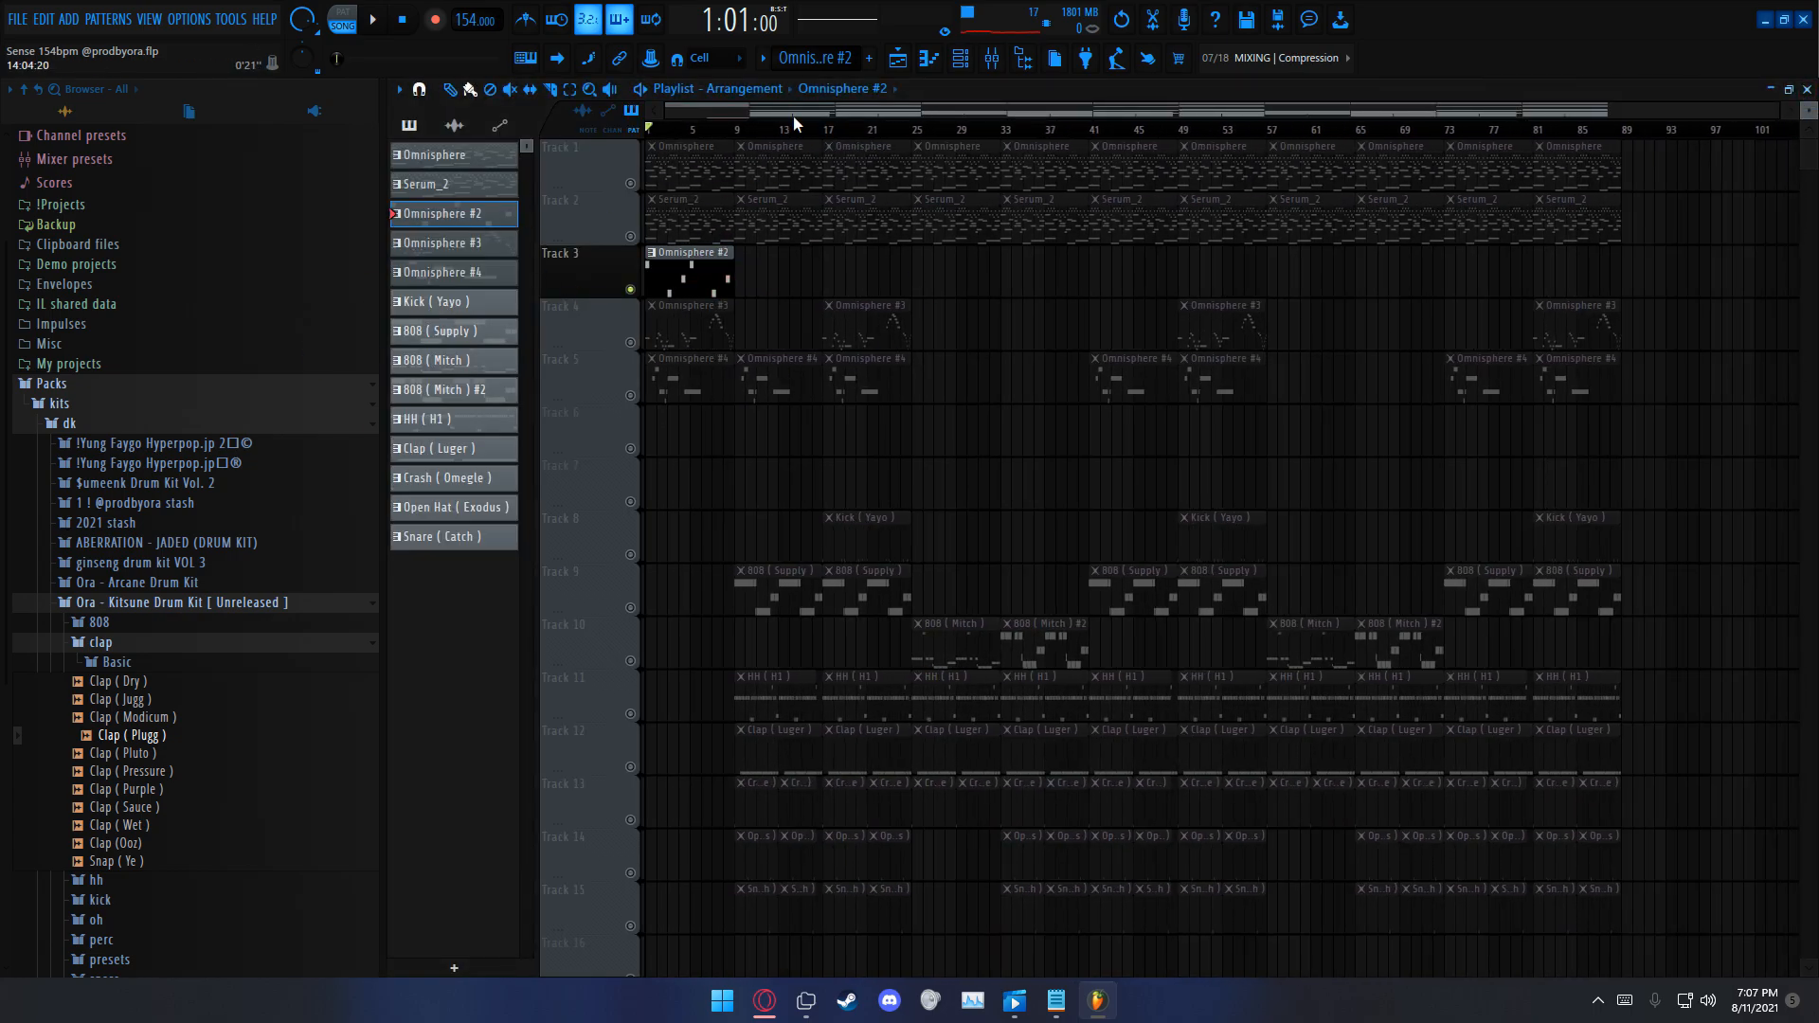
{"action": "scroll", "coordinate": [793, 122], "scroll_direction": "up", "scroll_amount": 6}
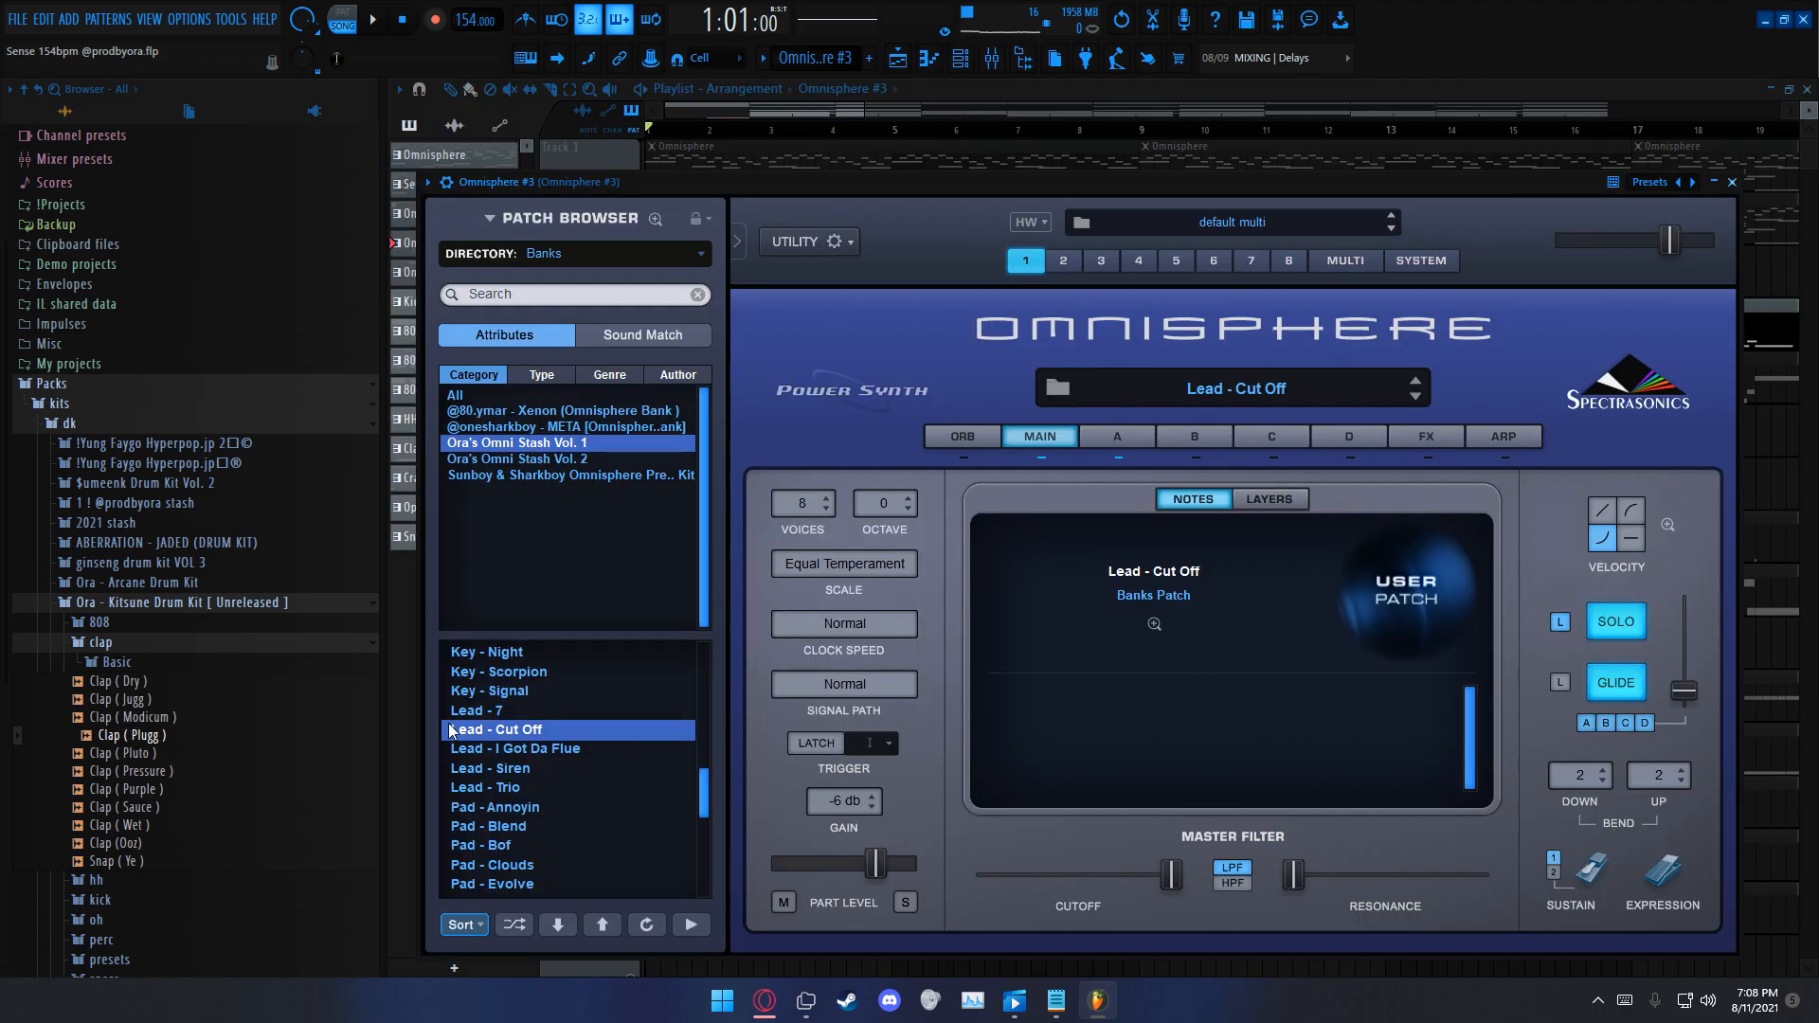
Step: View the Lead - Cut Off patch of Omnisphere #3 and play its soloed part back from the piano roll
{"action": "left_click", "coordinate": [1732, 182]}
{"action": "left_click", "coordinate": [839, 544]}
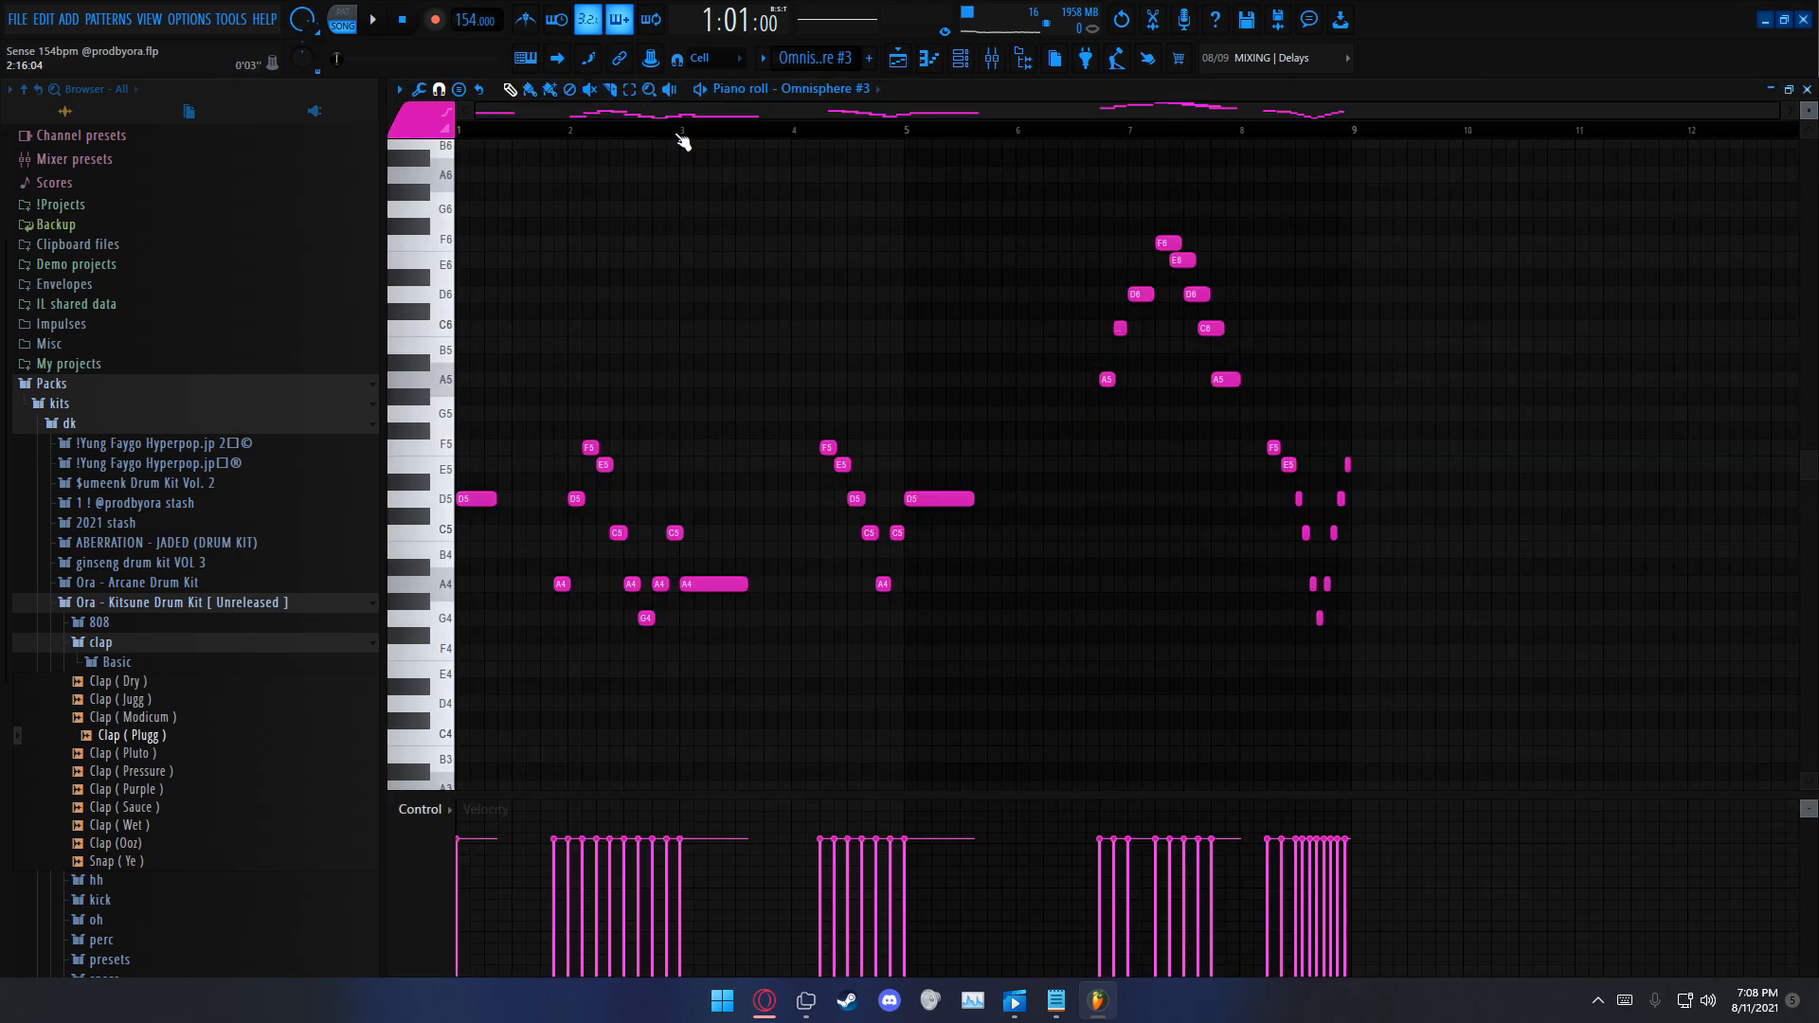
{"action": "key", "text": "space"}
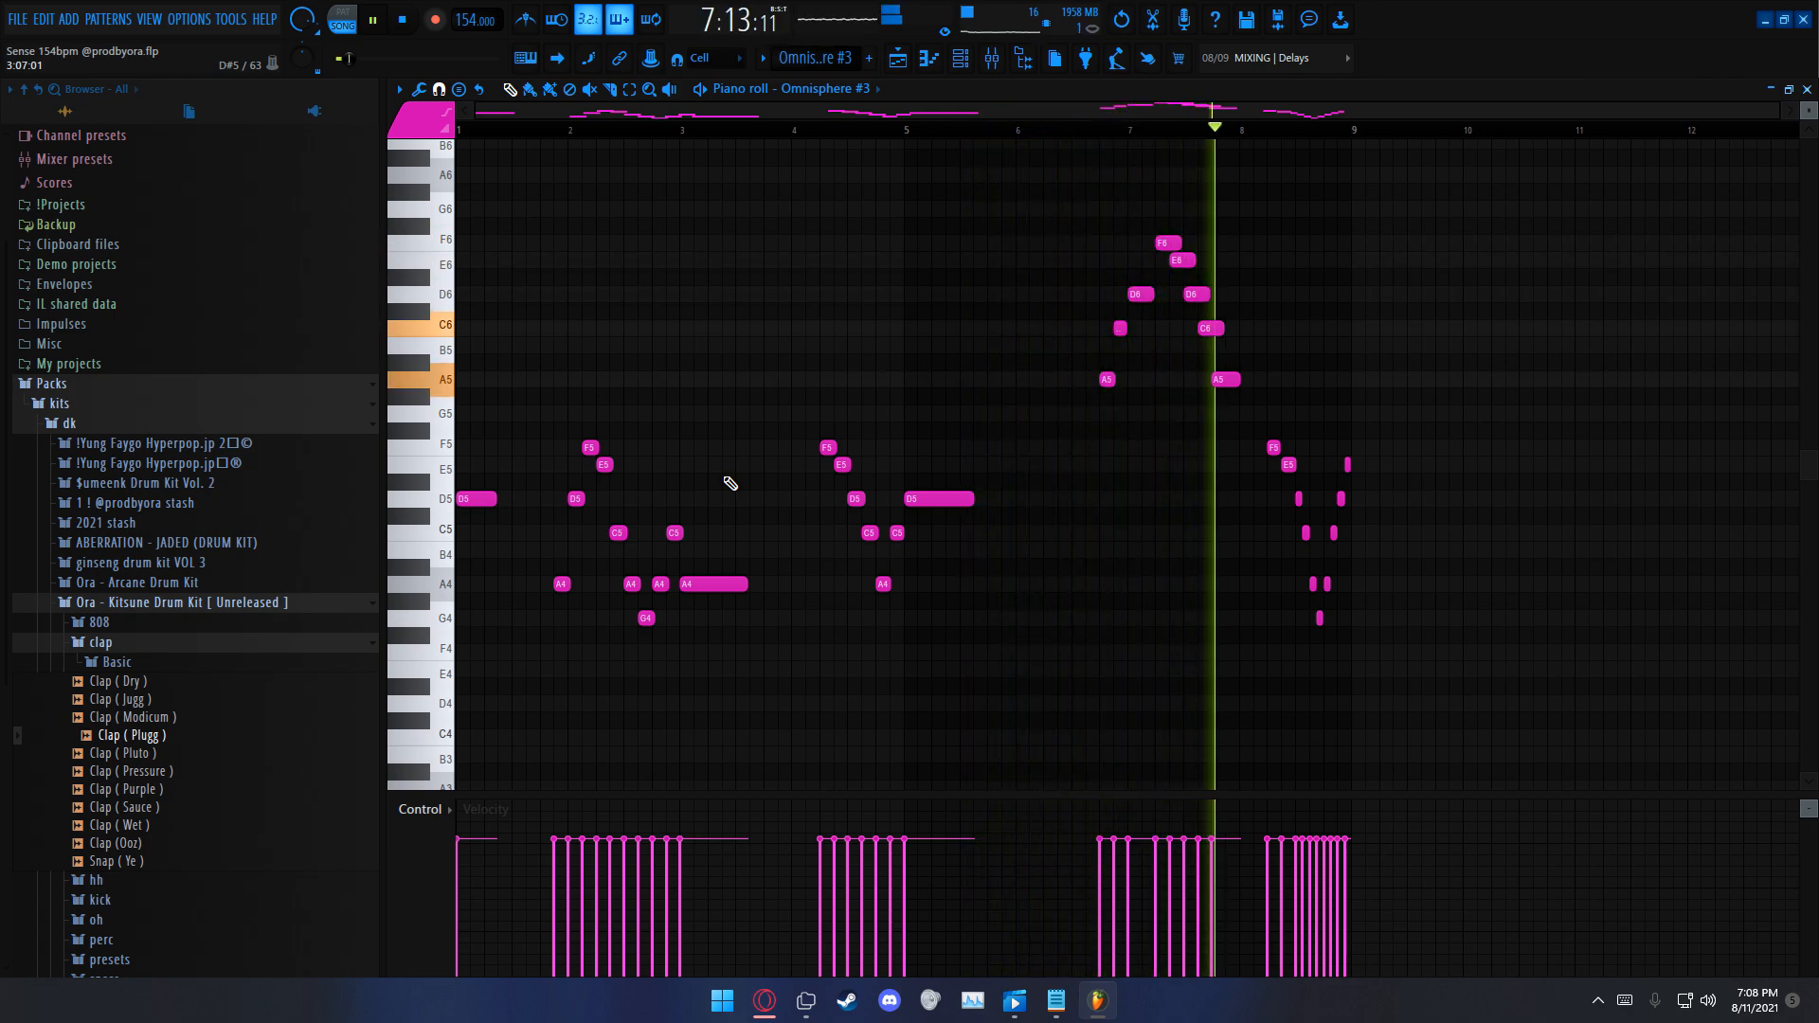
{"action": "key", "text": "space"}
Step: Examine the closing note runs in bars 6 to 8 of Omnisphere #3 and return to the playlist
{"action": "left_click_drag", "start_coordinate": [1204, 389], "coordinate": [1489, 745]}
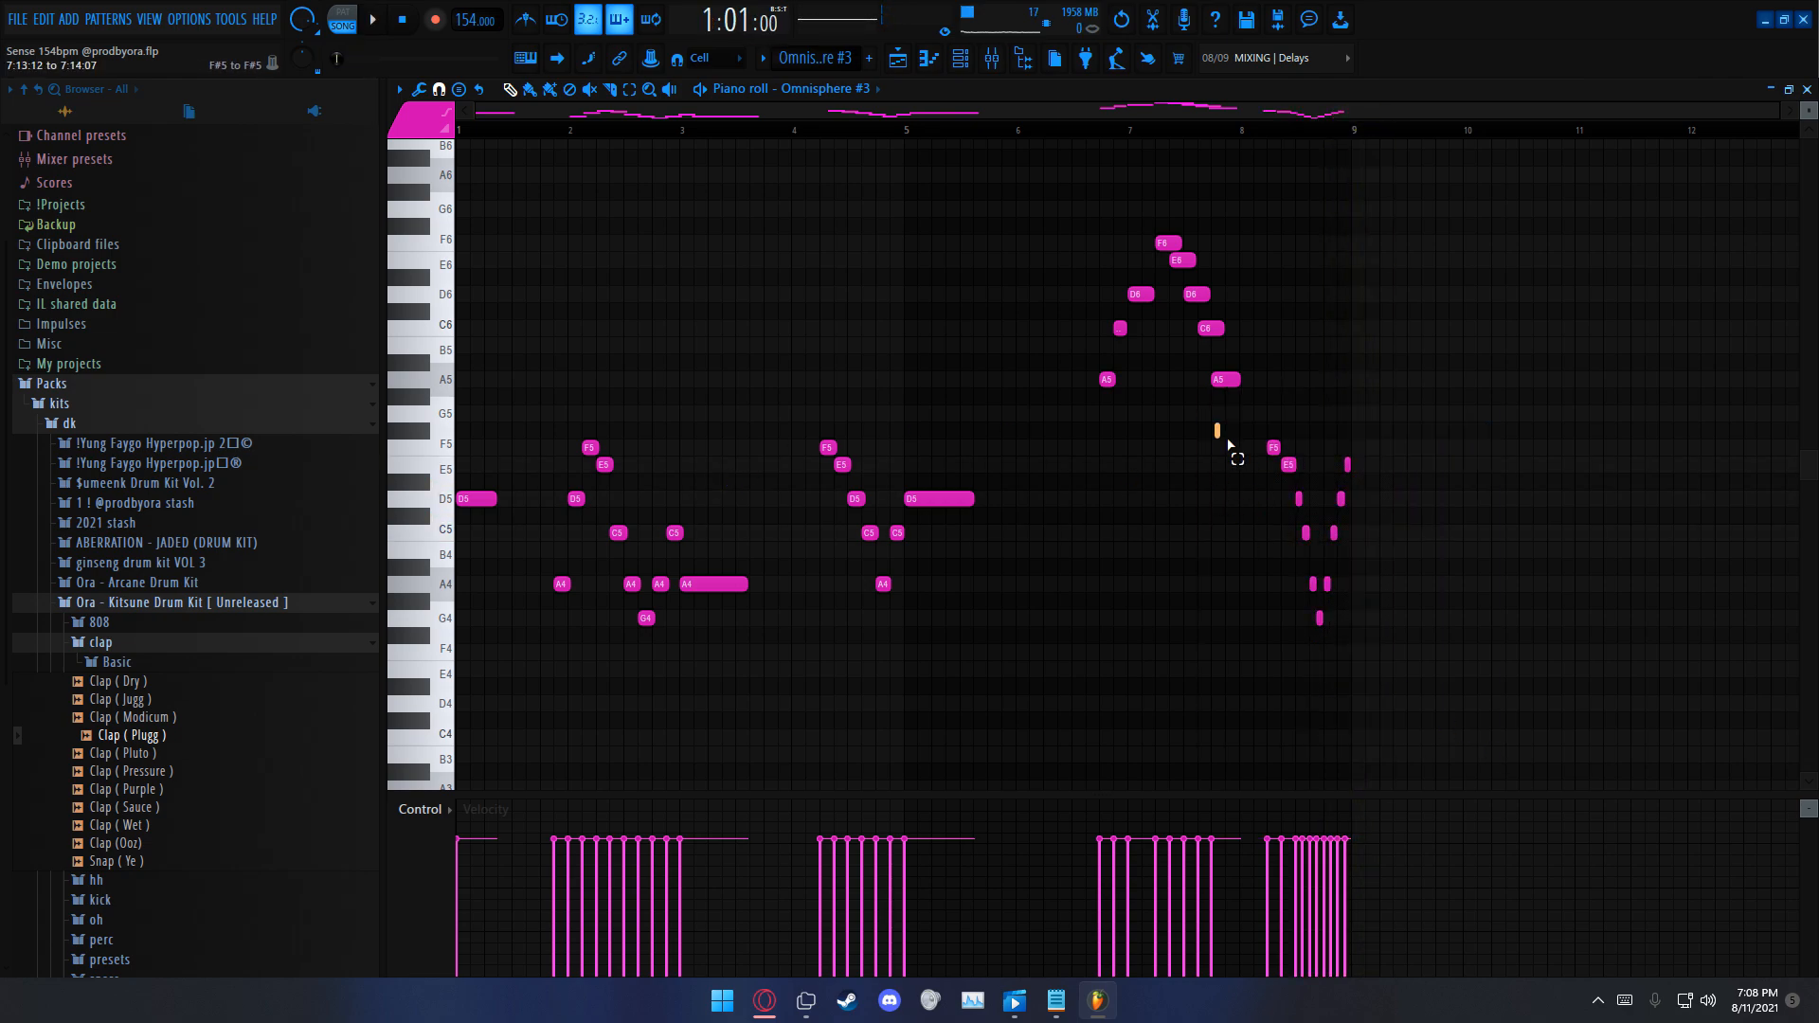
{"action": "scroll", "coordinate": [1370, 146], "scroll_direction": "up", "scroll_amount": 4}
{"action": "left_click_drag", "start_coordinate": [1138, 423], "coordinate": [1317, 626]}
{"action": "left_click", "coordinate": [1317, 607], "text": "ctrl"}
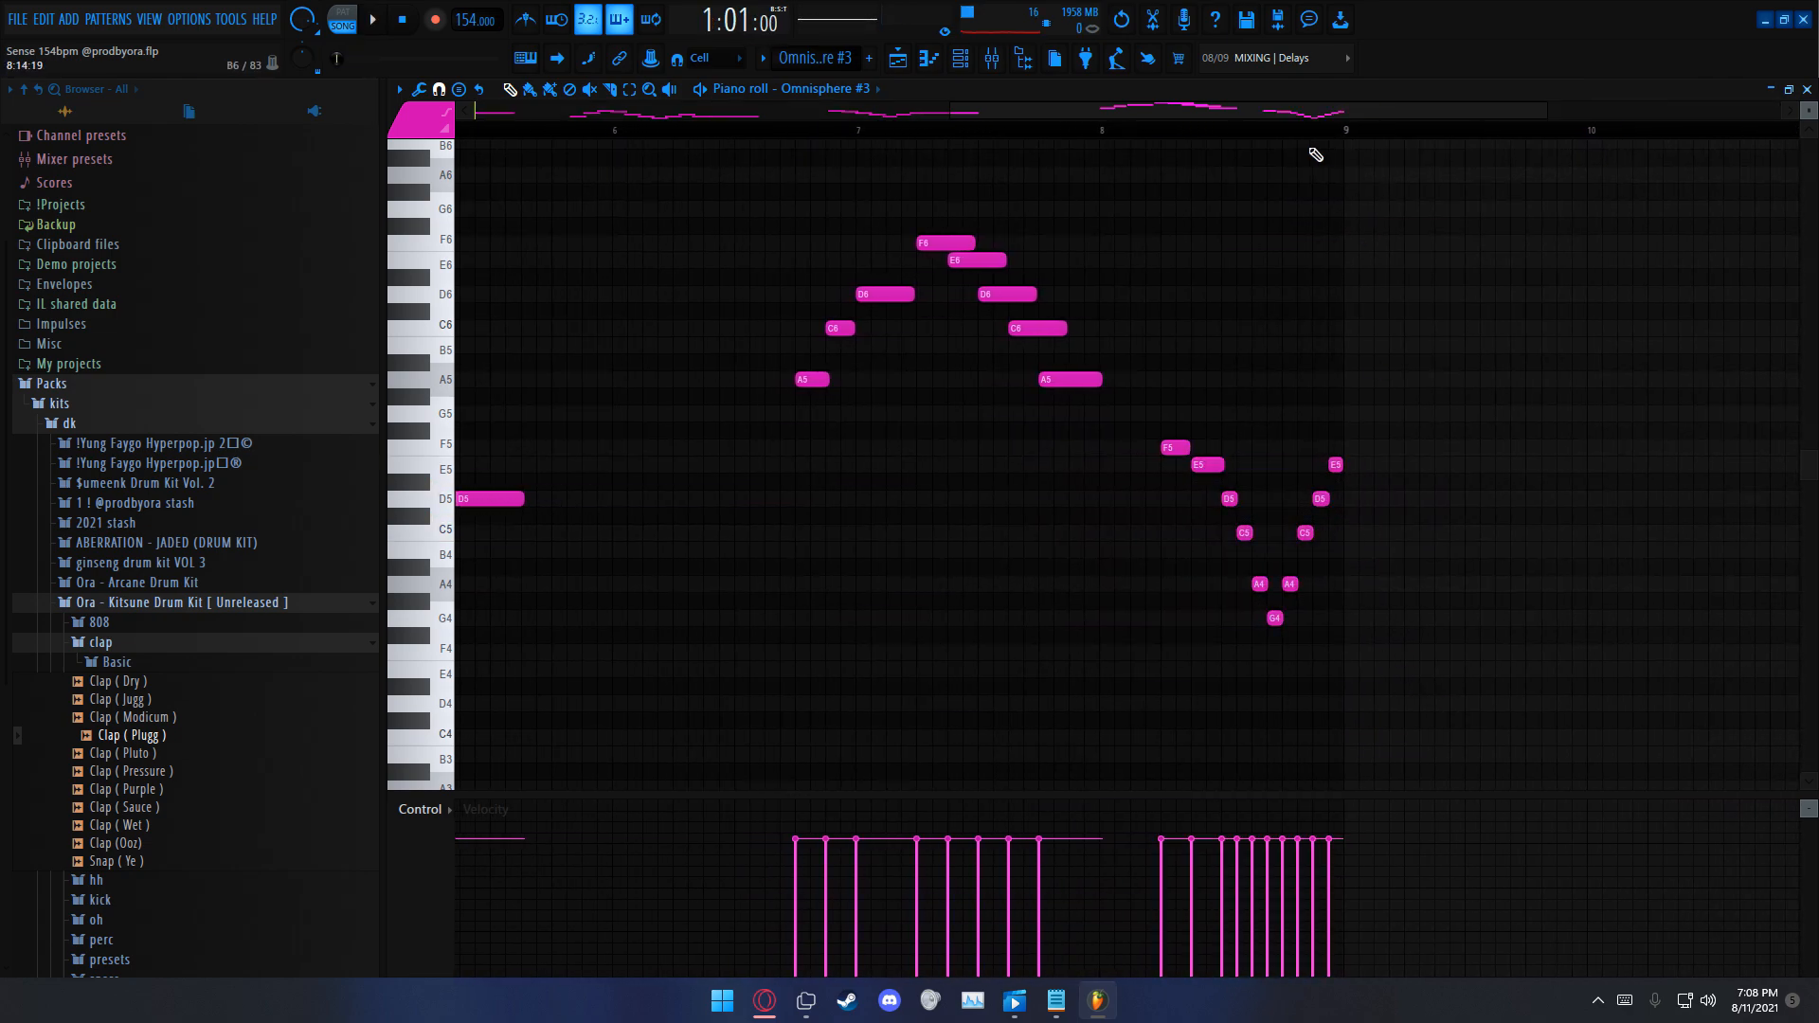
{"action": "scroll", "coordinate": [1343, 147], "scroll_direction": "down", "scroll_amount": 3}
{"action": "key", "text": "F5"}
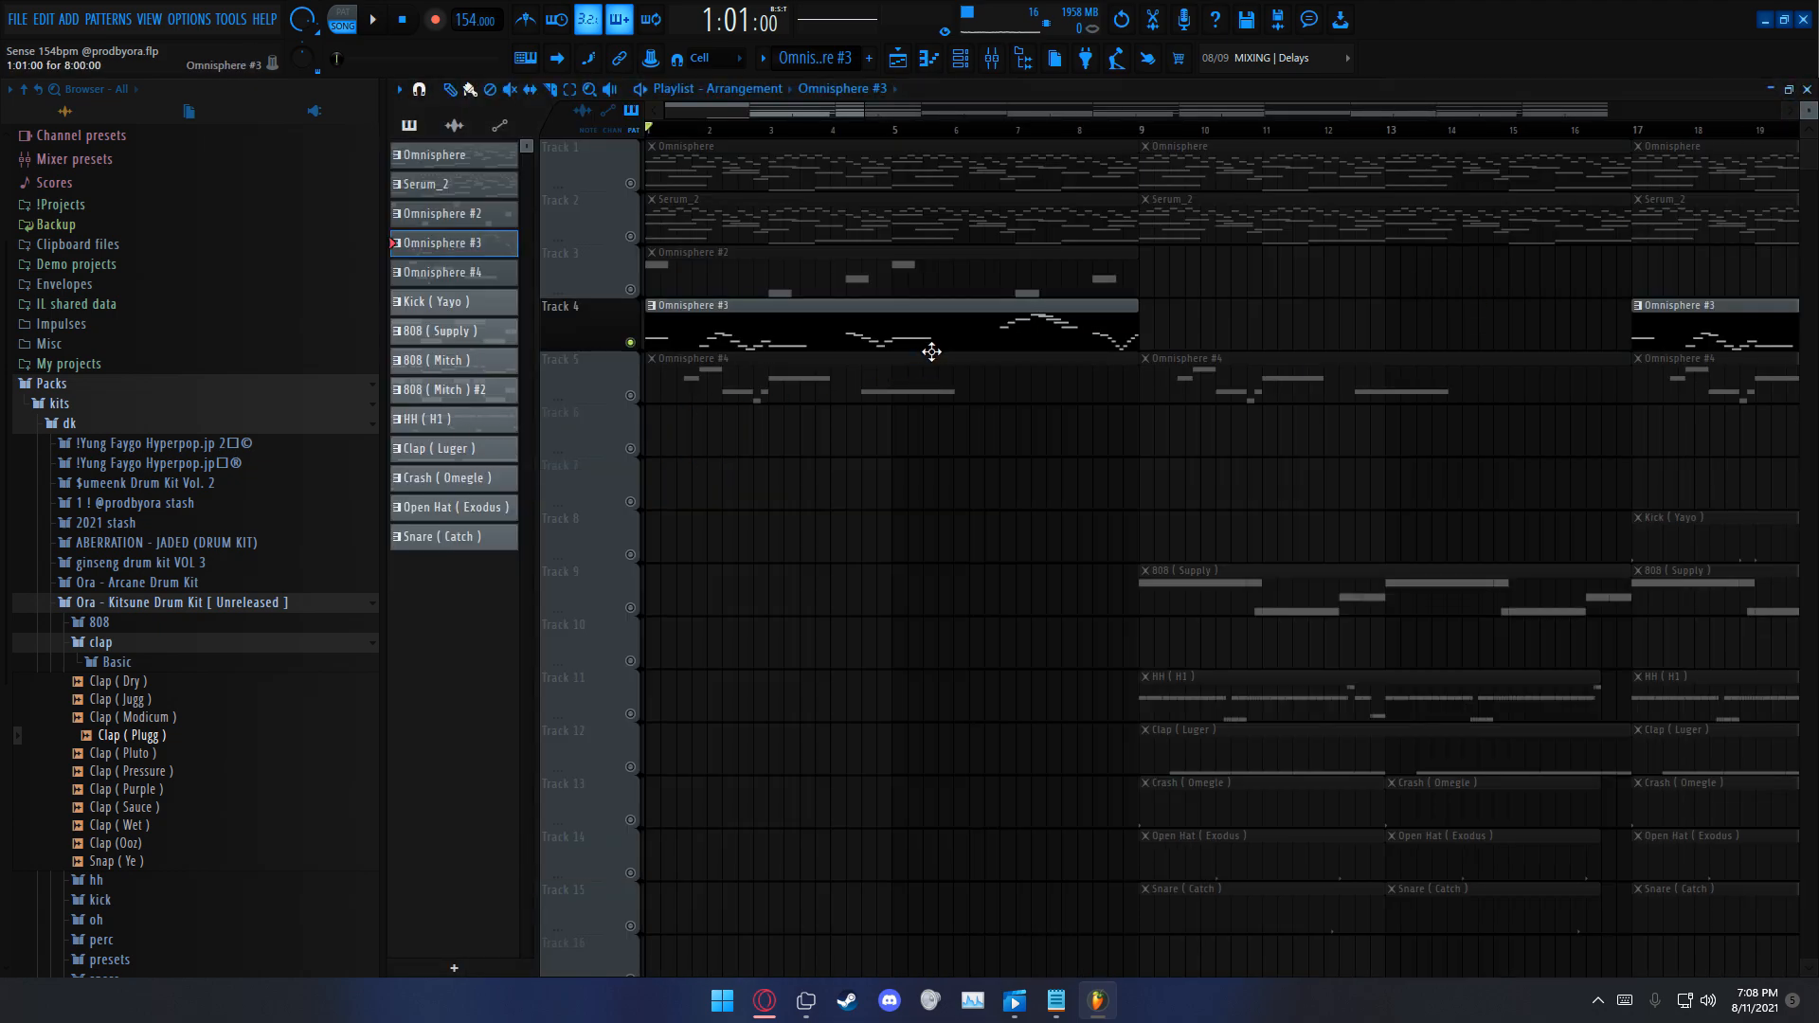
Step: Solo Track 5 and open the Omnisphere #4 pattern in the piano roll
{"action": "key", "text": "F7"}
{"action": "key", "text": "F5"}
{"action": "key", "text": "F7"}
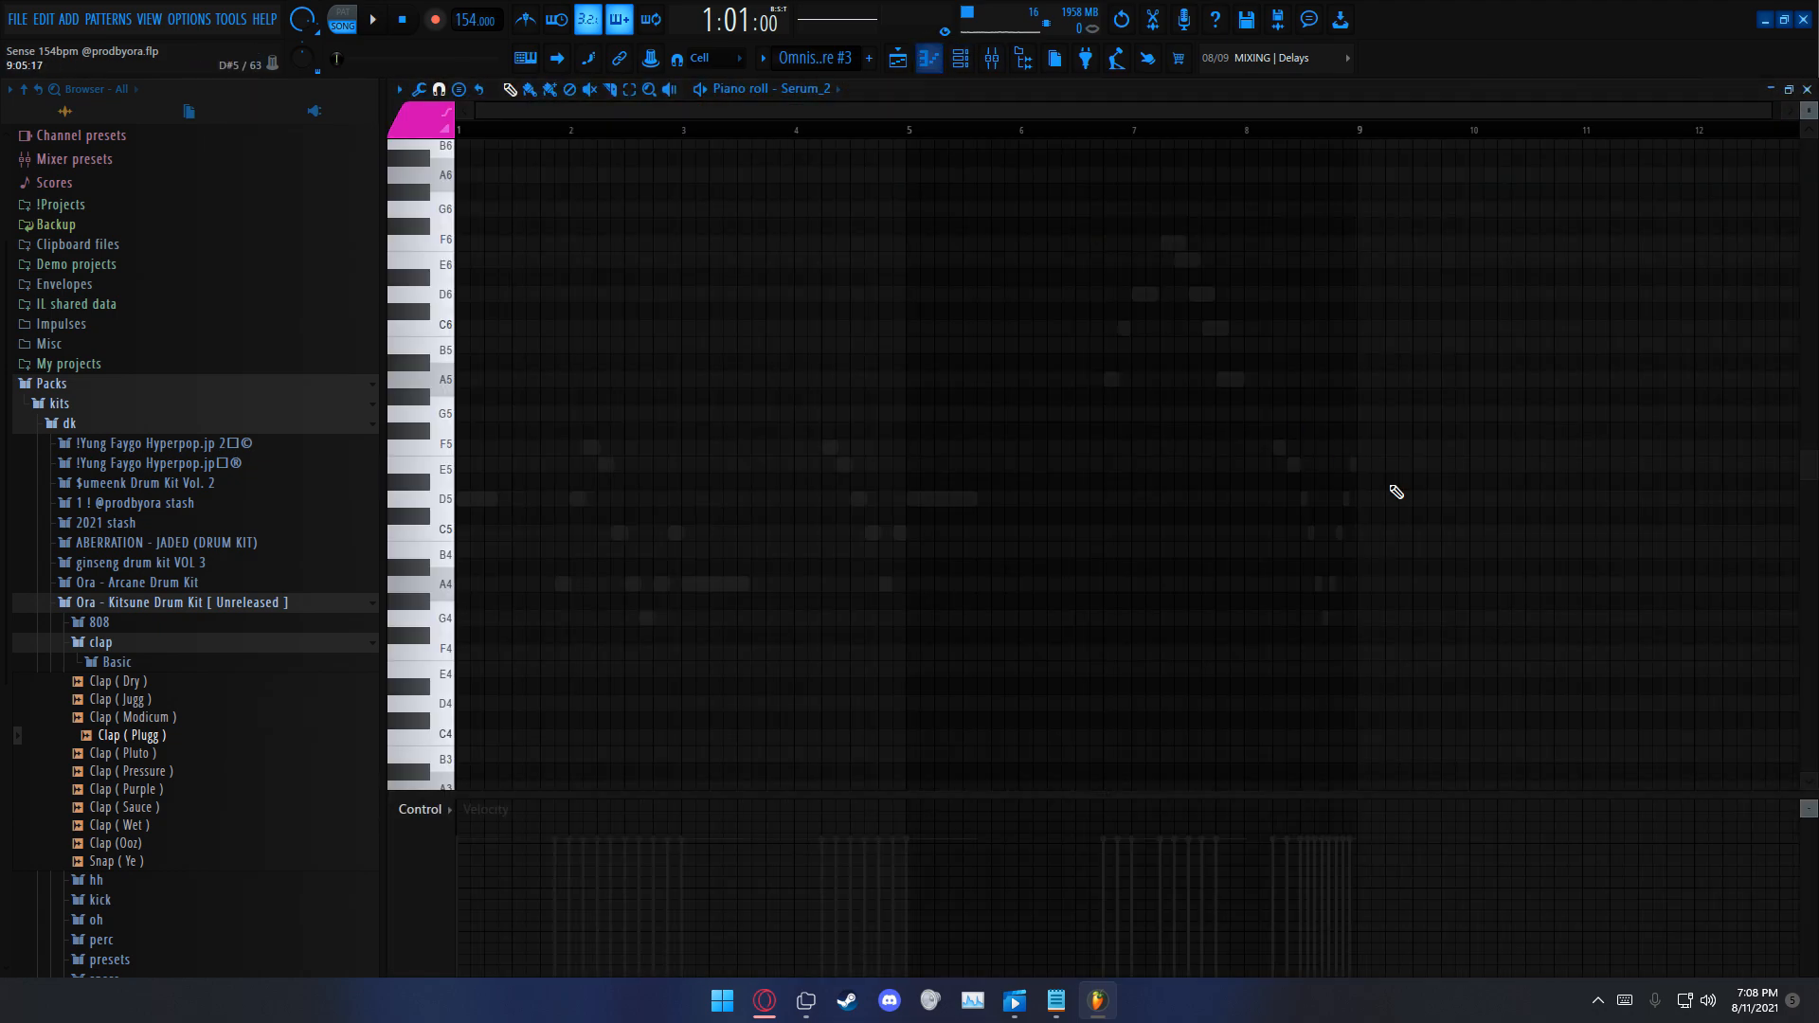
{"action": "right_click", "coordinate": [1281, 455]}
{"action": "right_click", "coordinate": [1280, 455]}
{"action": "left_click", "coordinate": [1807, 90]}
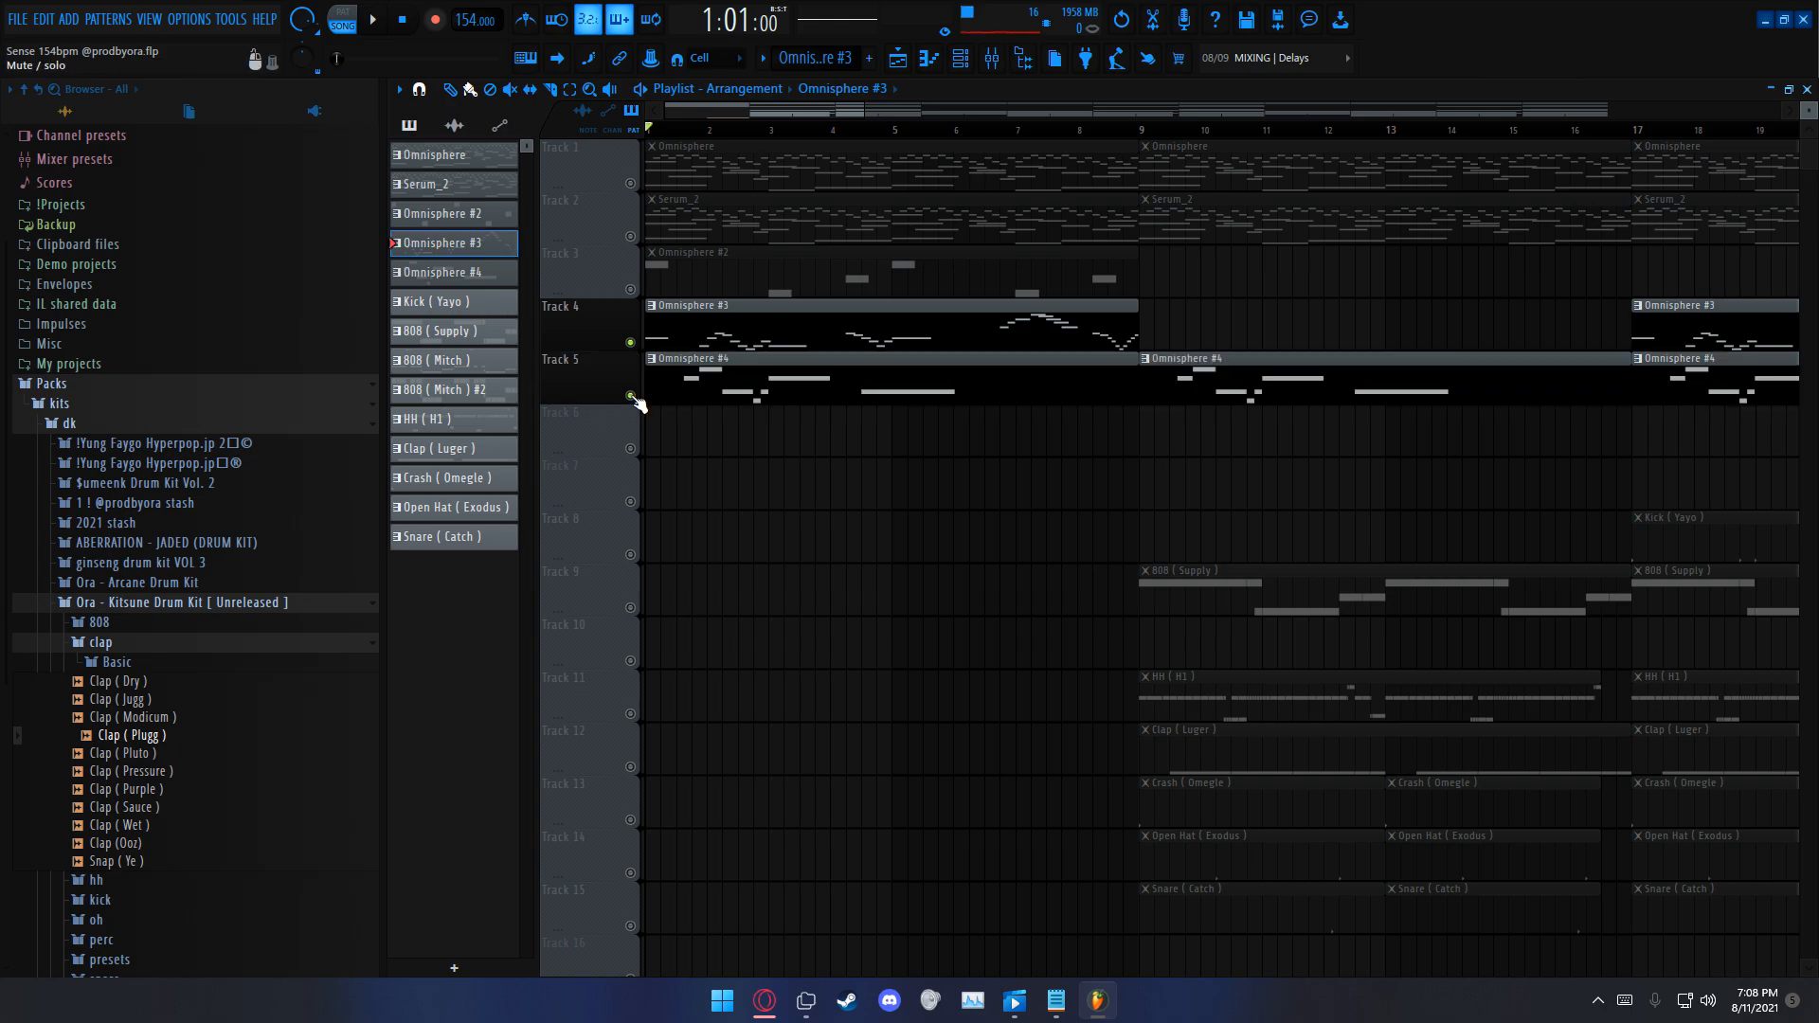
{"action": "double_click", "coordinate": [729, 391]}
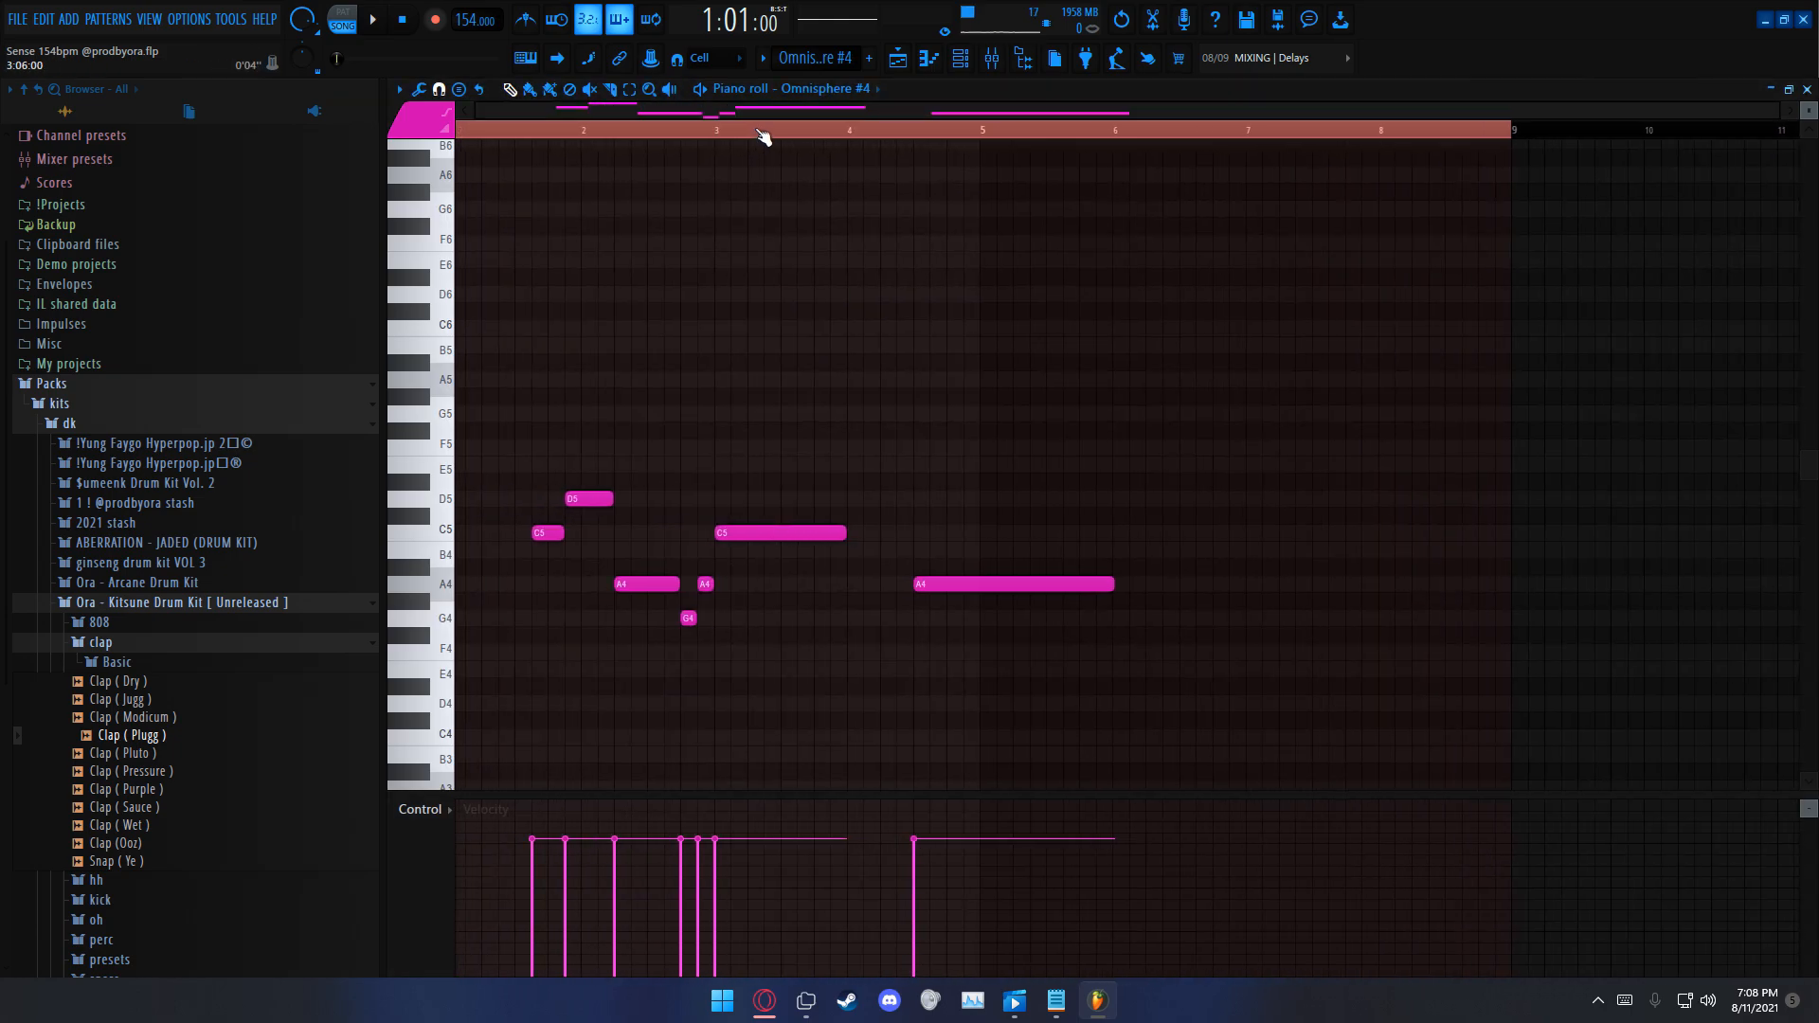
Step: Clear the eight-bar selection, play the soloed Omnisphere #4 part and close the piano roll
{"action": "left_click", "coordinate": [761, 136], "text": "ctrl"}
{"action": "left_click_drag", "start_coordinate": [557, 462], "coordinate": [1311, 738], "text": "ctrl"}
{"action": "left_click", "coordinate": [1053, 140], "text": "ctrl"}
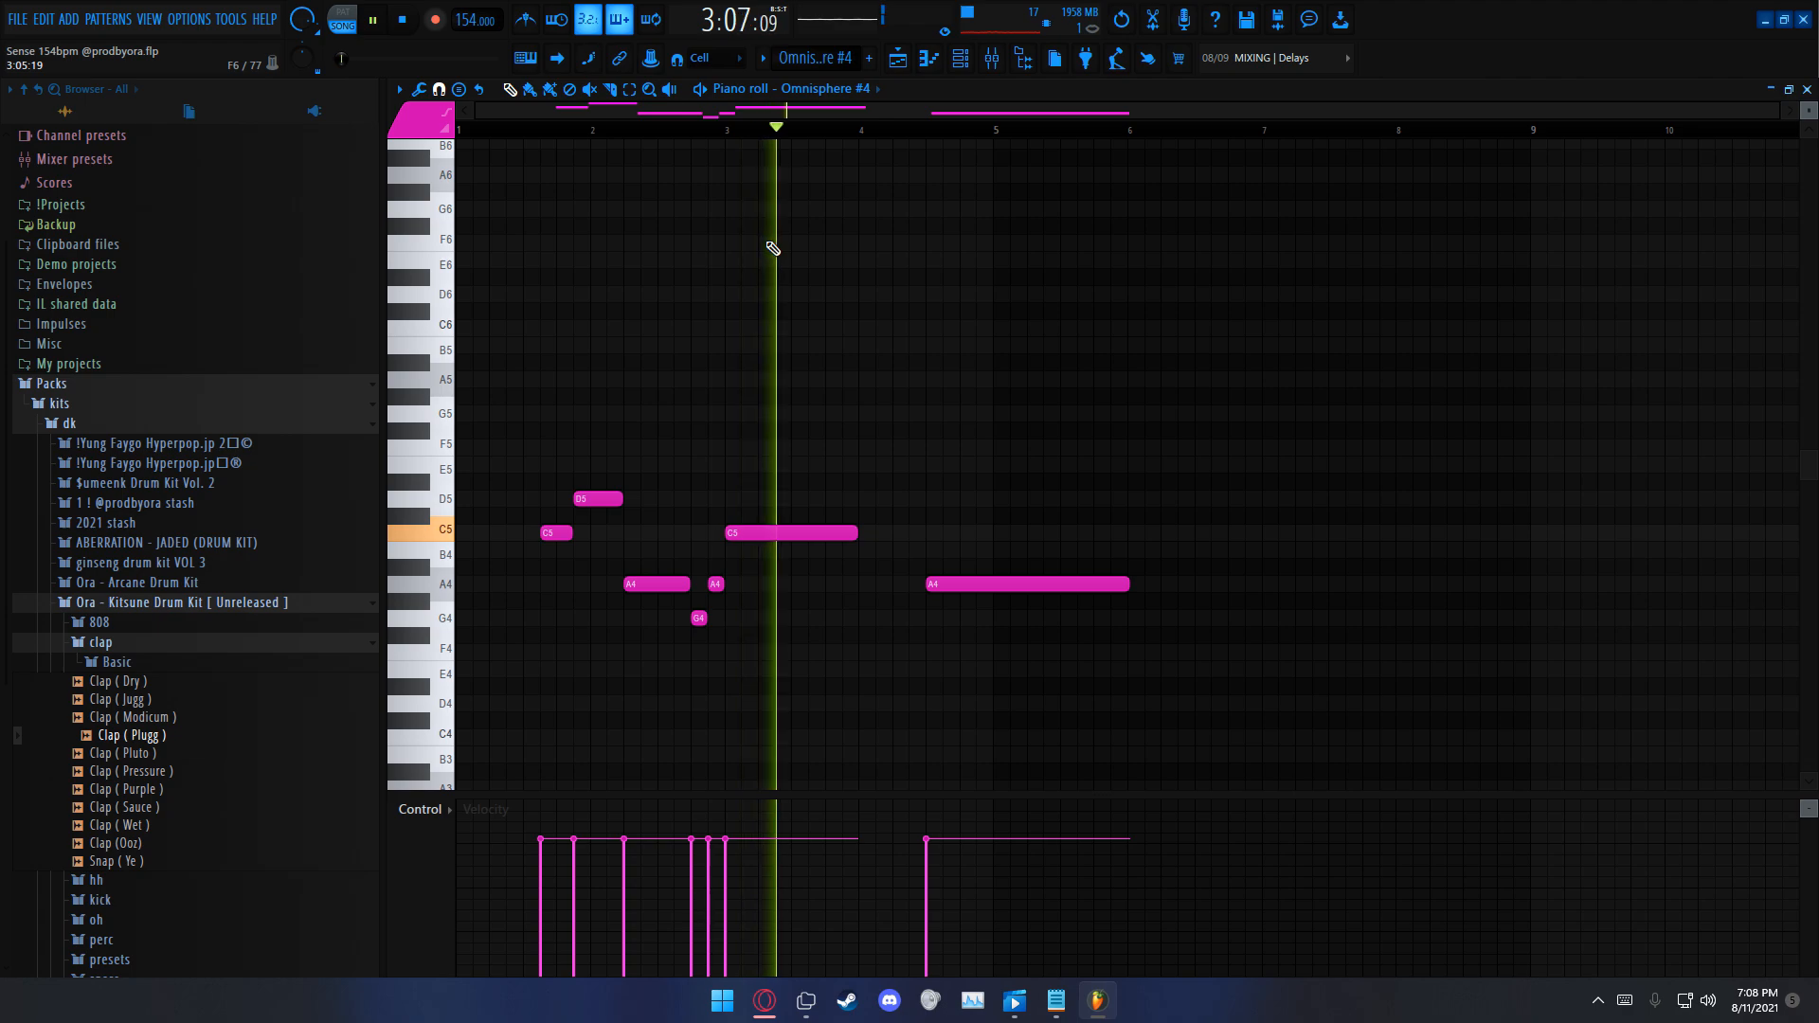
{"action": "left_click", "coordinate": [1808, 89]}
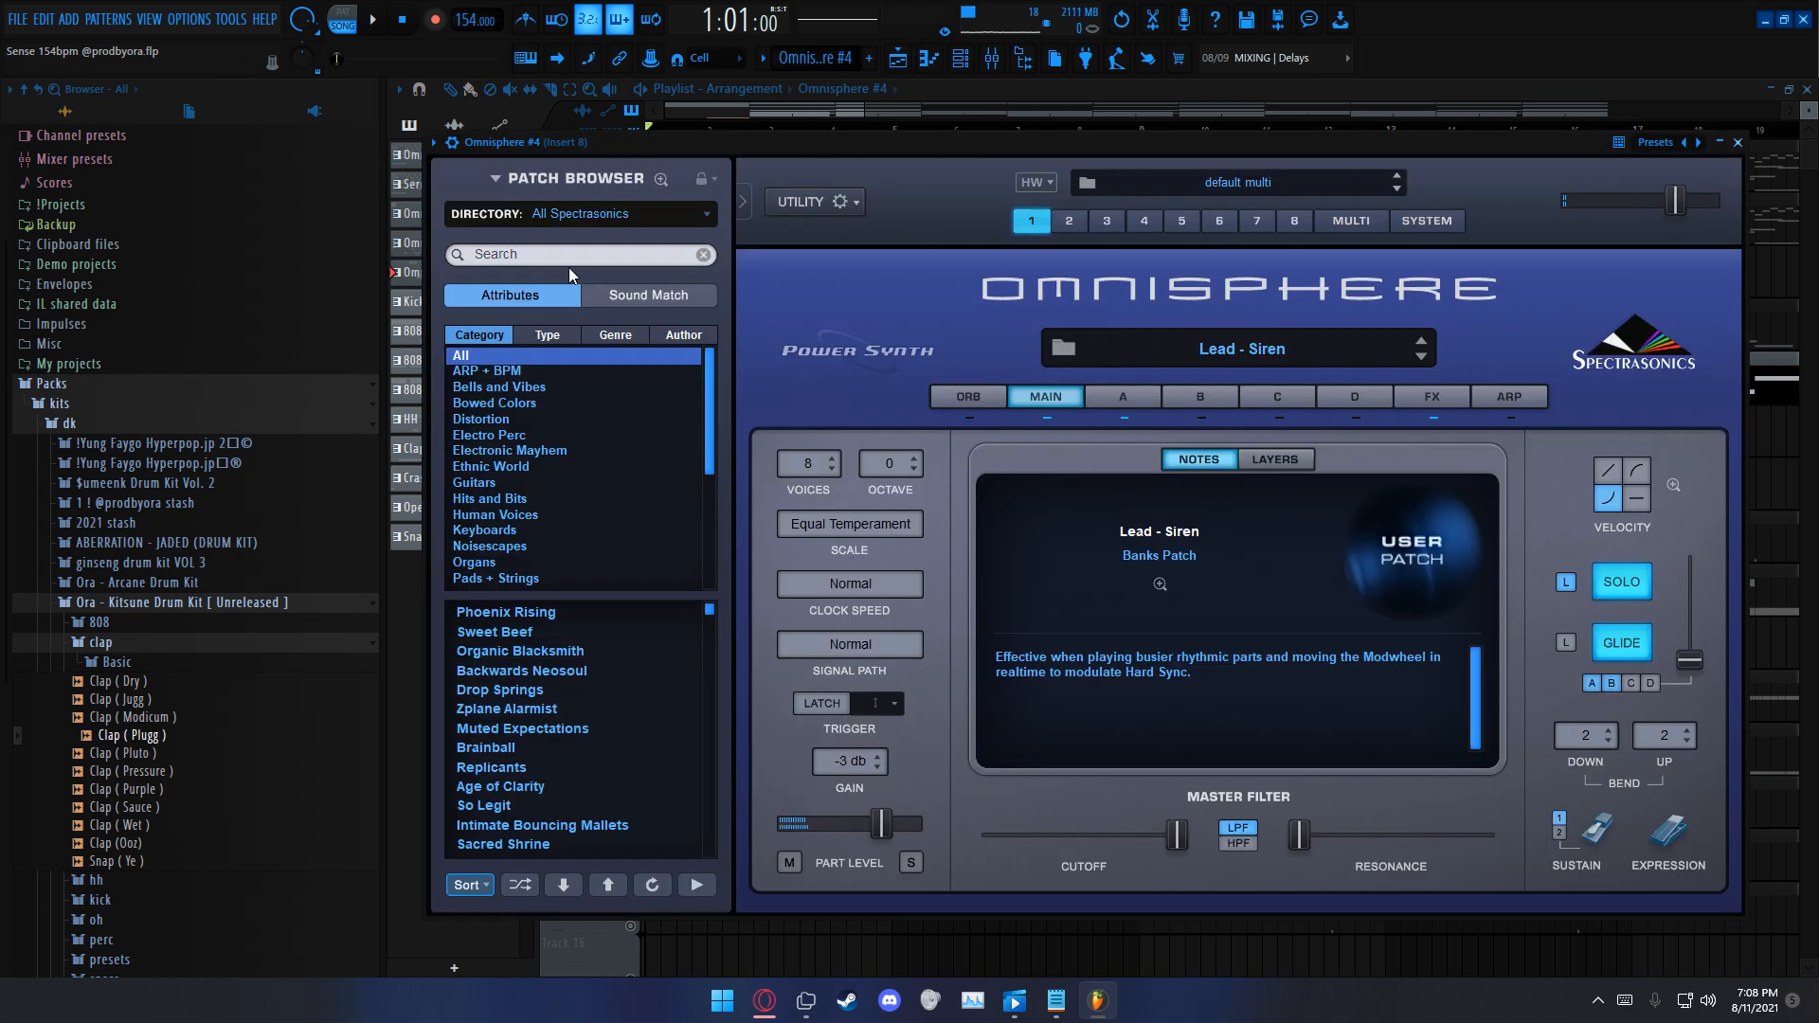
Step: View the Lead - Siren patch of Omnisphere #4 in the plugin and close it
{"action": "left_click", "coordinate": [572, 216]}
{"action": "left_click", "coordinate": [1422, 310]}
{"action": "left_click", "coordinate": [1737, 142]}
Step: Mute the producer tag on Track 17 and play all five melody tracks together over bars 1 to 8
{"action": "left_click_drag", "start_coordinate": [1139, 142], "coordinate": [3, 481]}
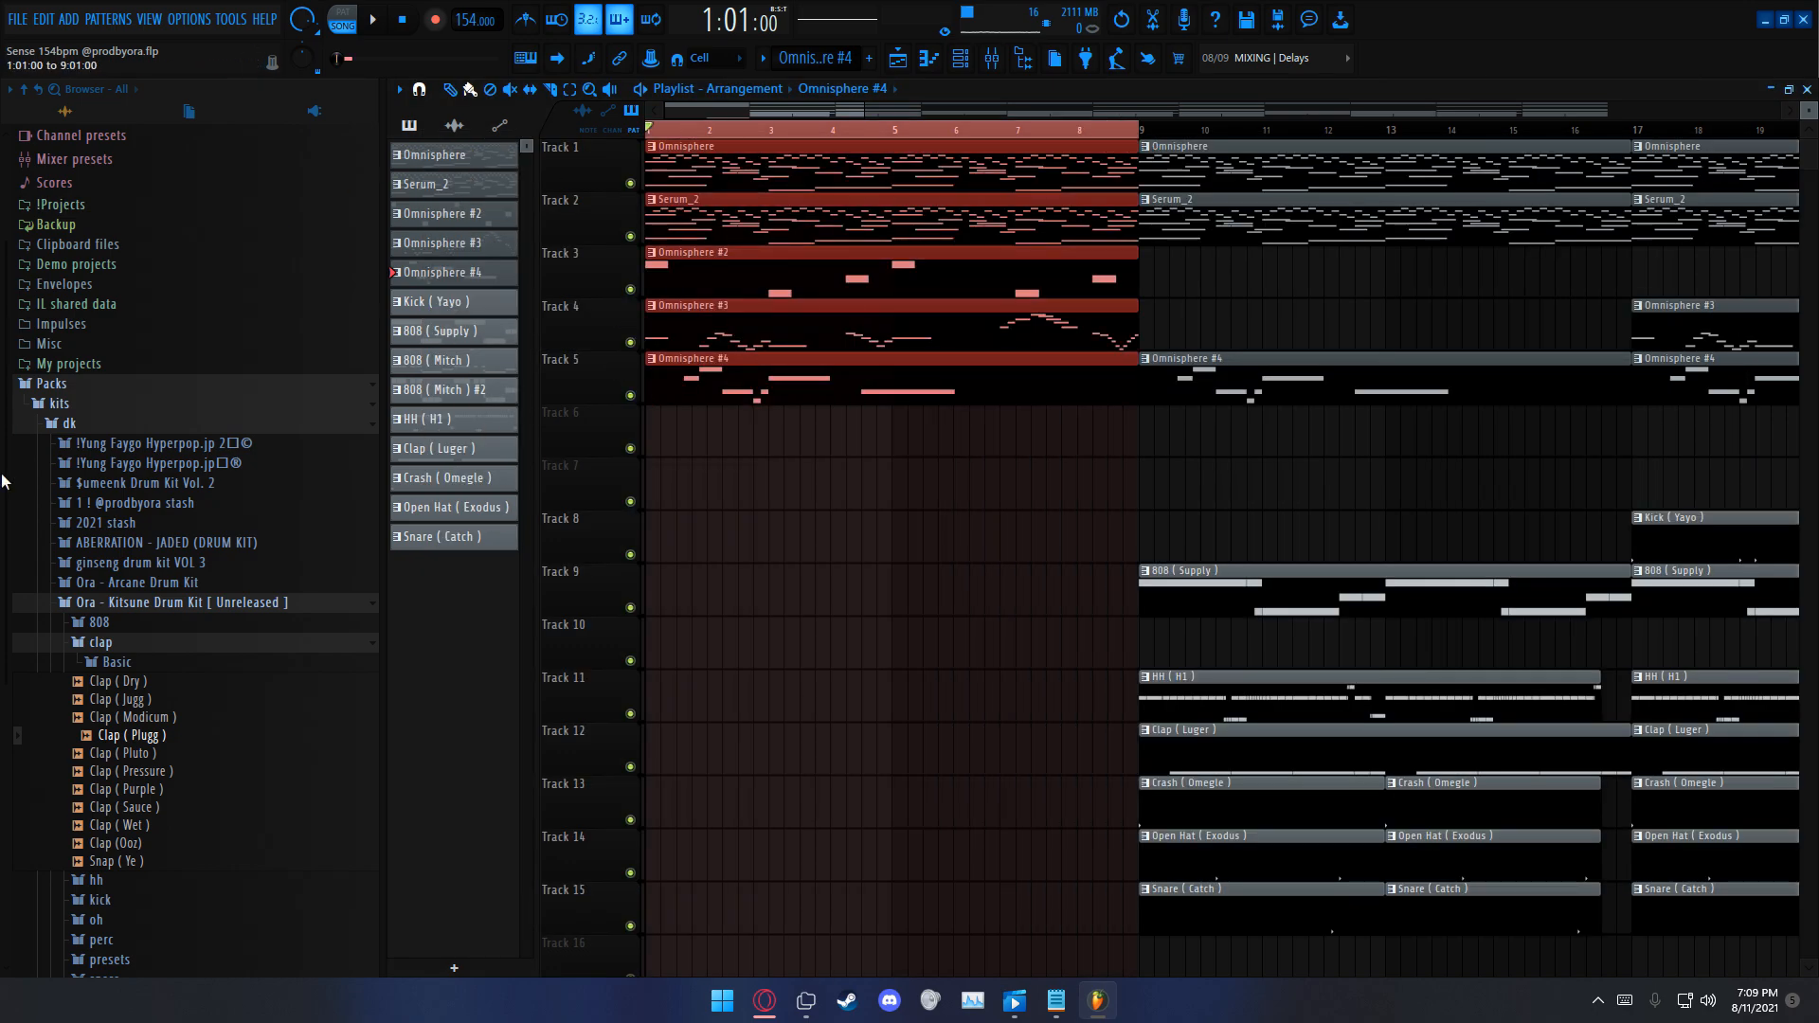
{"action": "scroll", "coordinate": [1222, 449], "scroll_direction": "down", "scroll_amount": 6}
{"action": "left_click", "coordinate": [630, 715]}
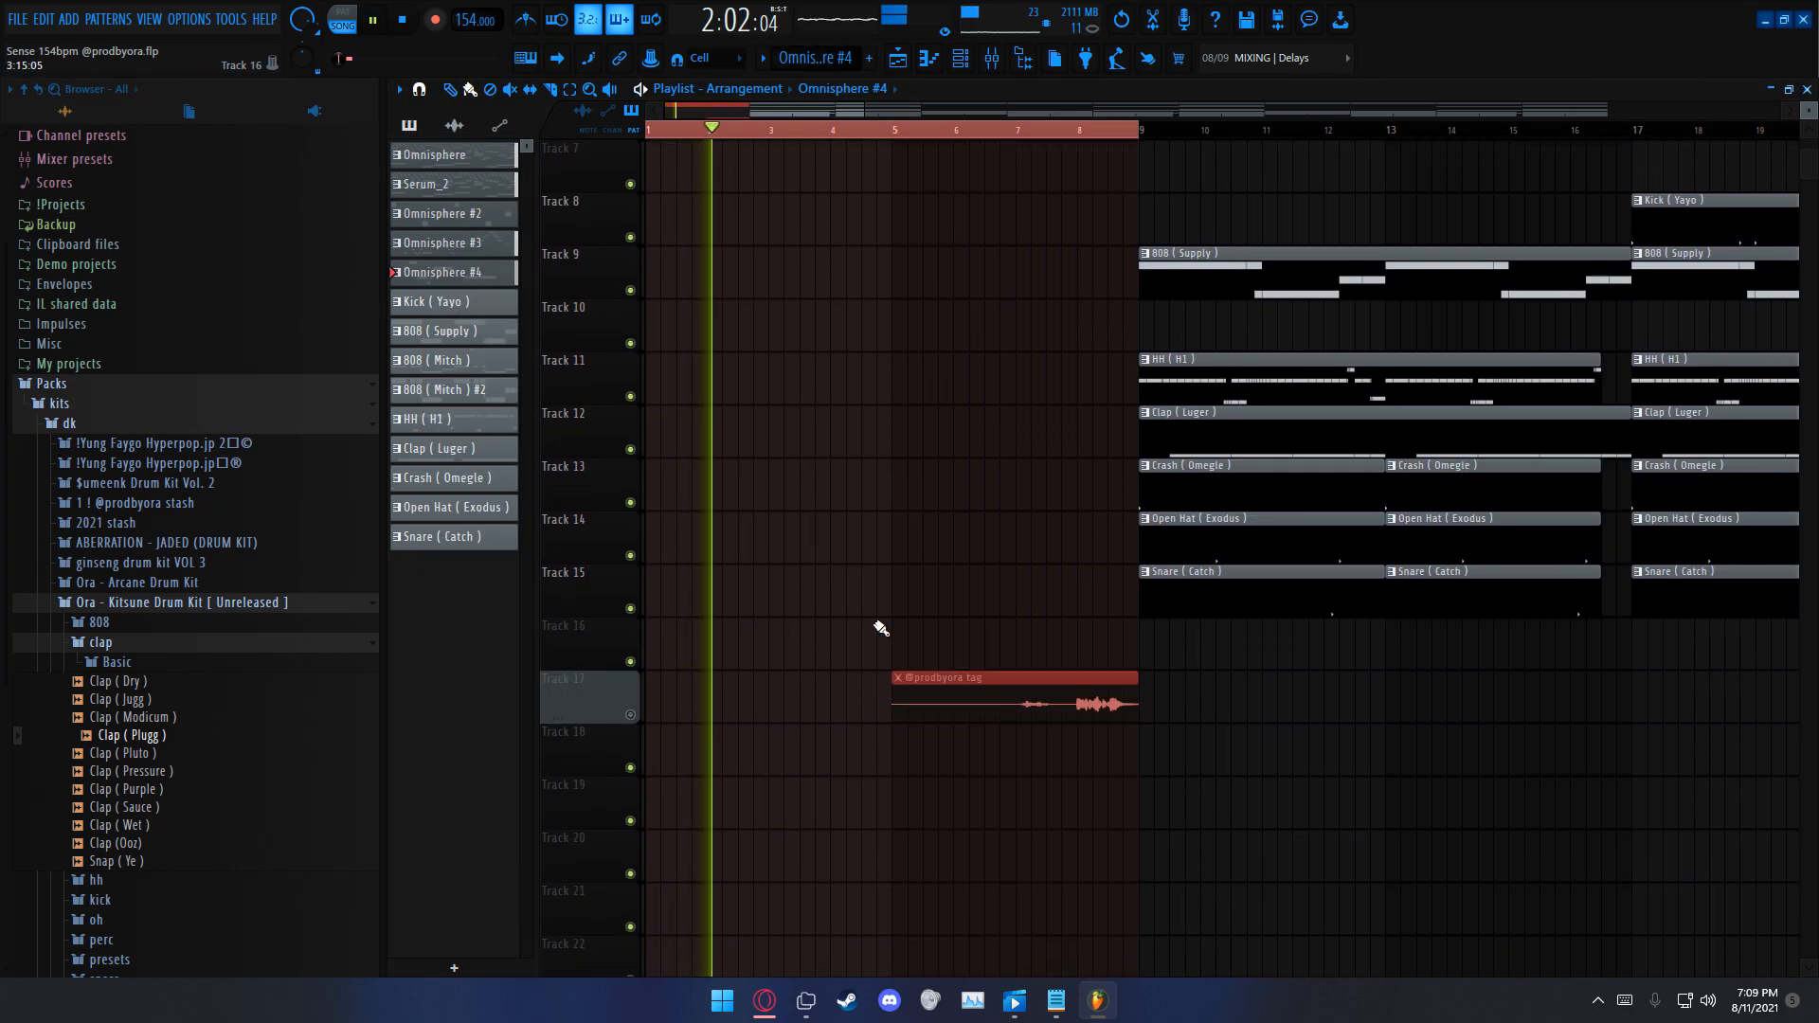
{"action": "scroll", "coordinate": [948, 618], "scroll_direction": "up", "scroll_amount": 6}
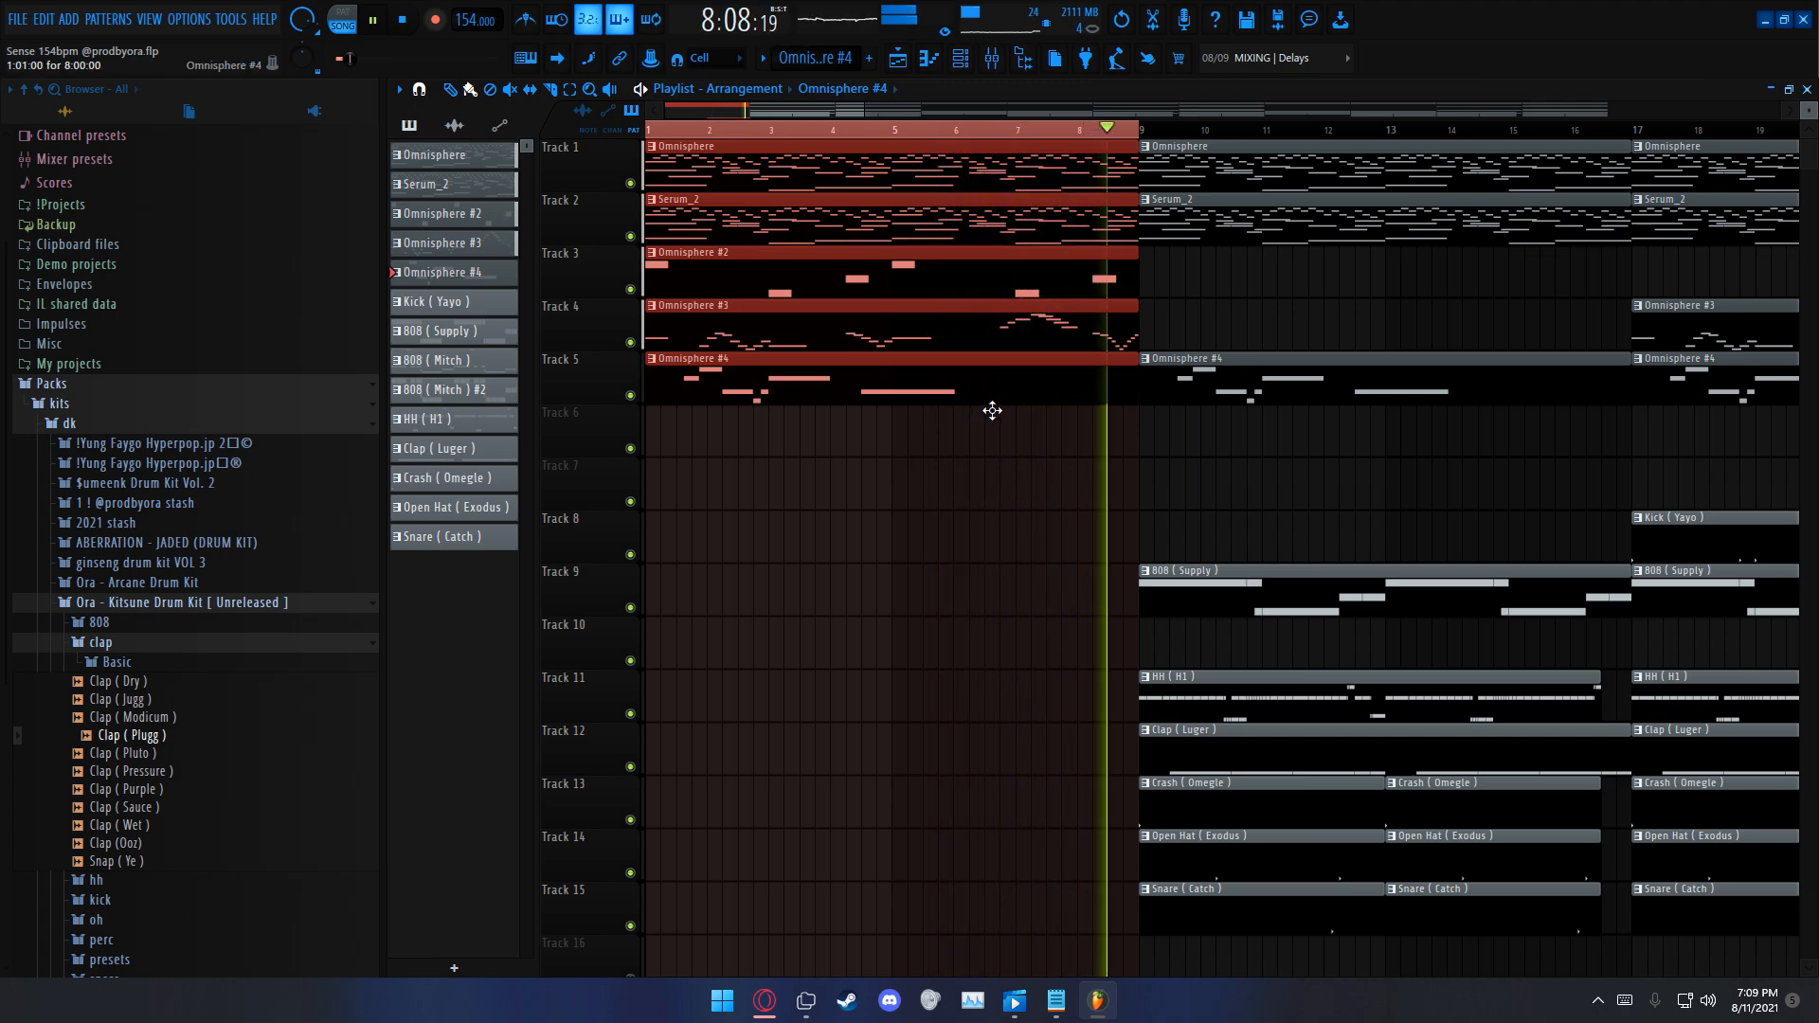
{"action": "right_click", "coordinate": [1063, 130]}
{"action": "key", "text": "space"}
Step: Make 808 (Supply) the active pattern, clear the bars 1 to 8 selection and place the playhead at bar 9
{"action": "scroll", "coordinate": [1023, 398], "scroll_direction": "down", "scroll_amount": 3}
{"action": "left_click", "coordinate": [986, 589]}
{"action": "scroll", "coordinate": [858, 432], "scroll_direction": "down", "scroll_amount": 1}
{"action": "scroll", "coordinate": [857, 432], "scroll_direction": "up", "scroll_amount": 1}
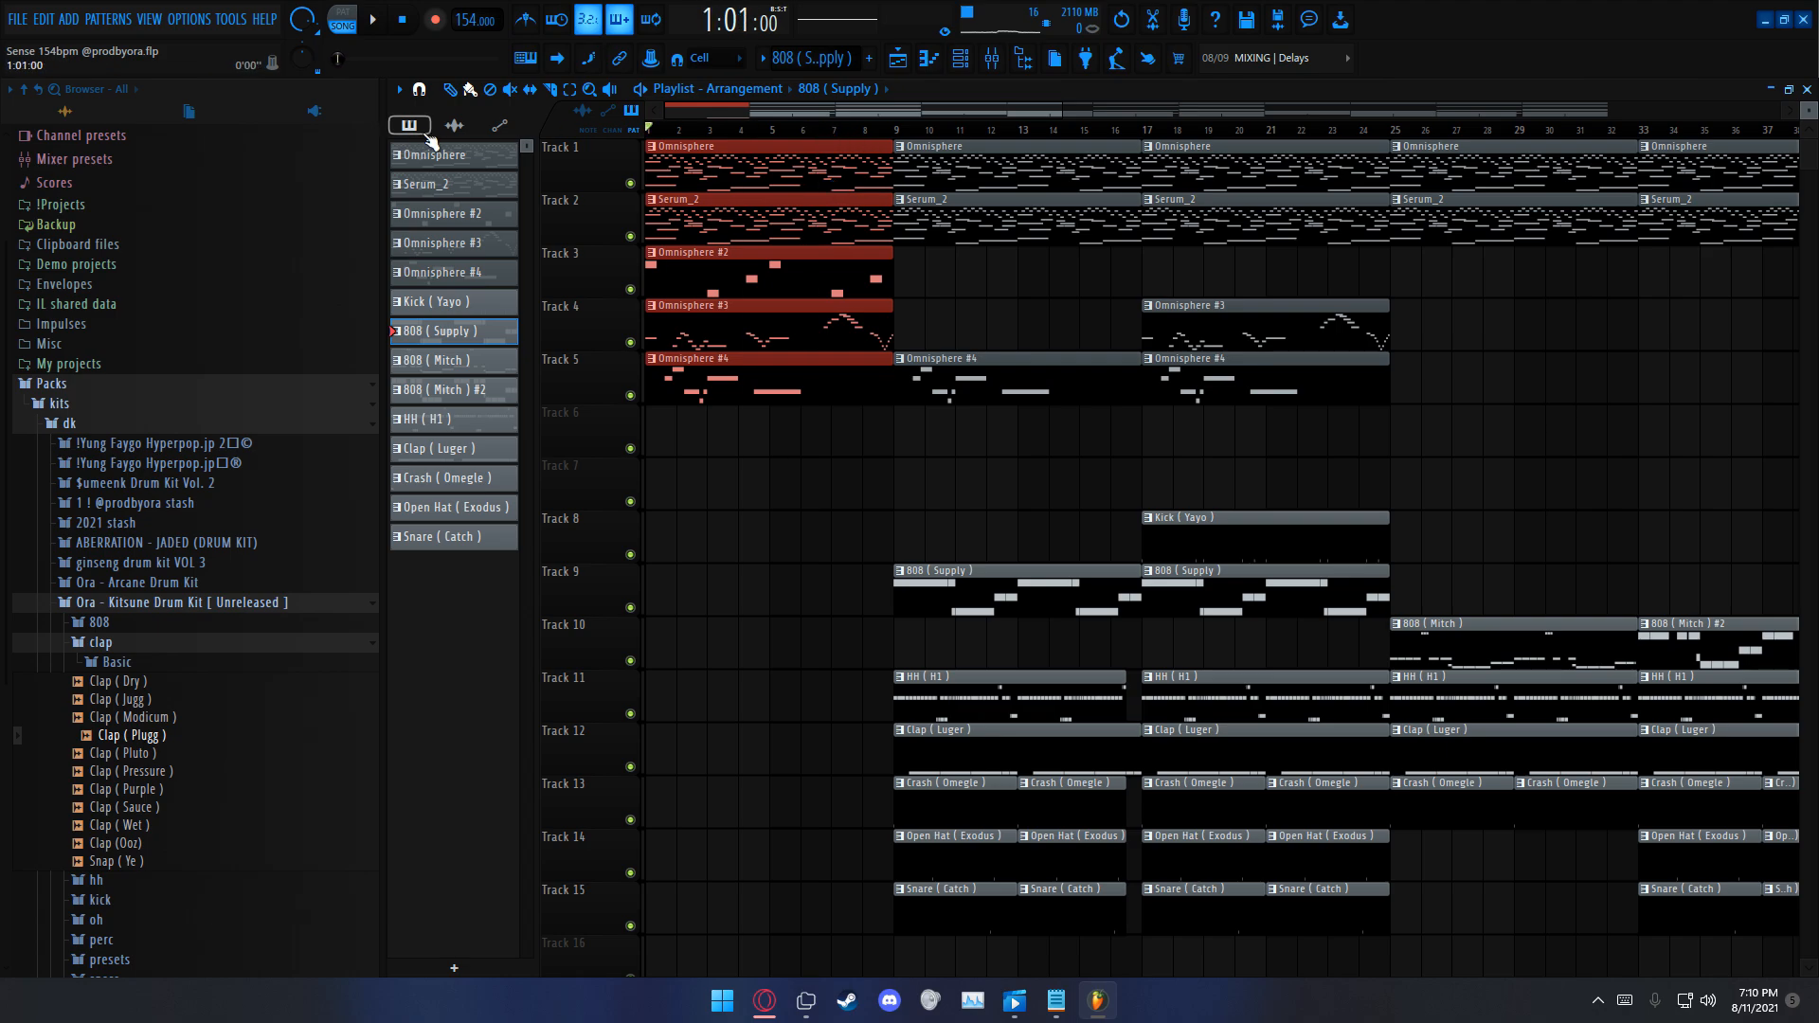
{"action": "key", "text": "ctrl+d"}
{"action": "scroll", "coordinate": [941, 336], "scroll_direction": "down", "scroll_amount": 1}
{"action": "scroll", "coordinate": [922, 325], "scroll_direction": "up", "scroll_amount": 1}
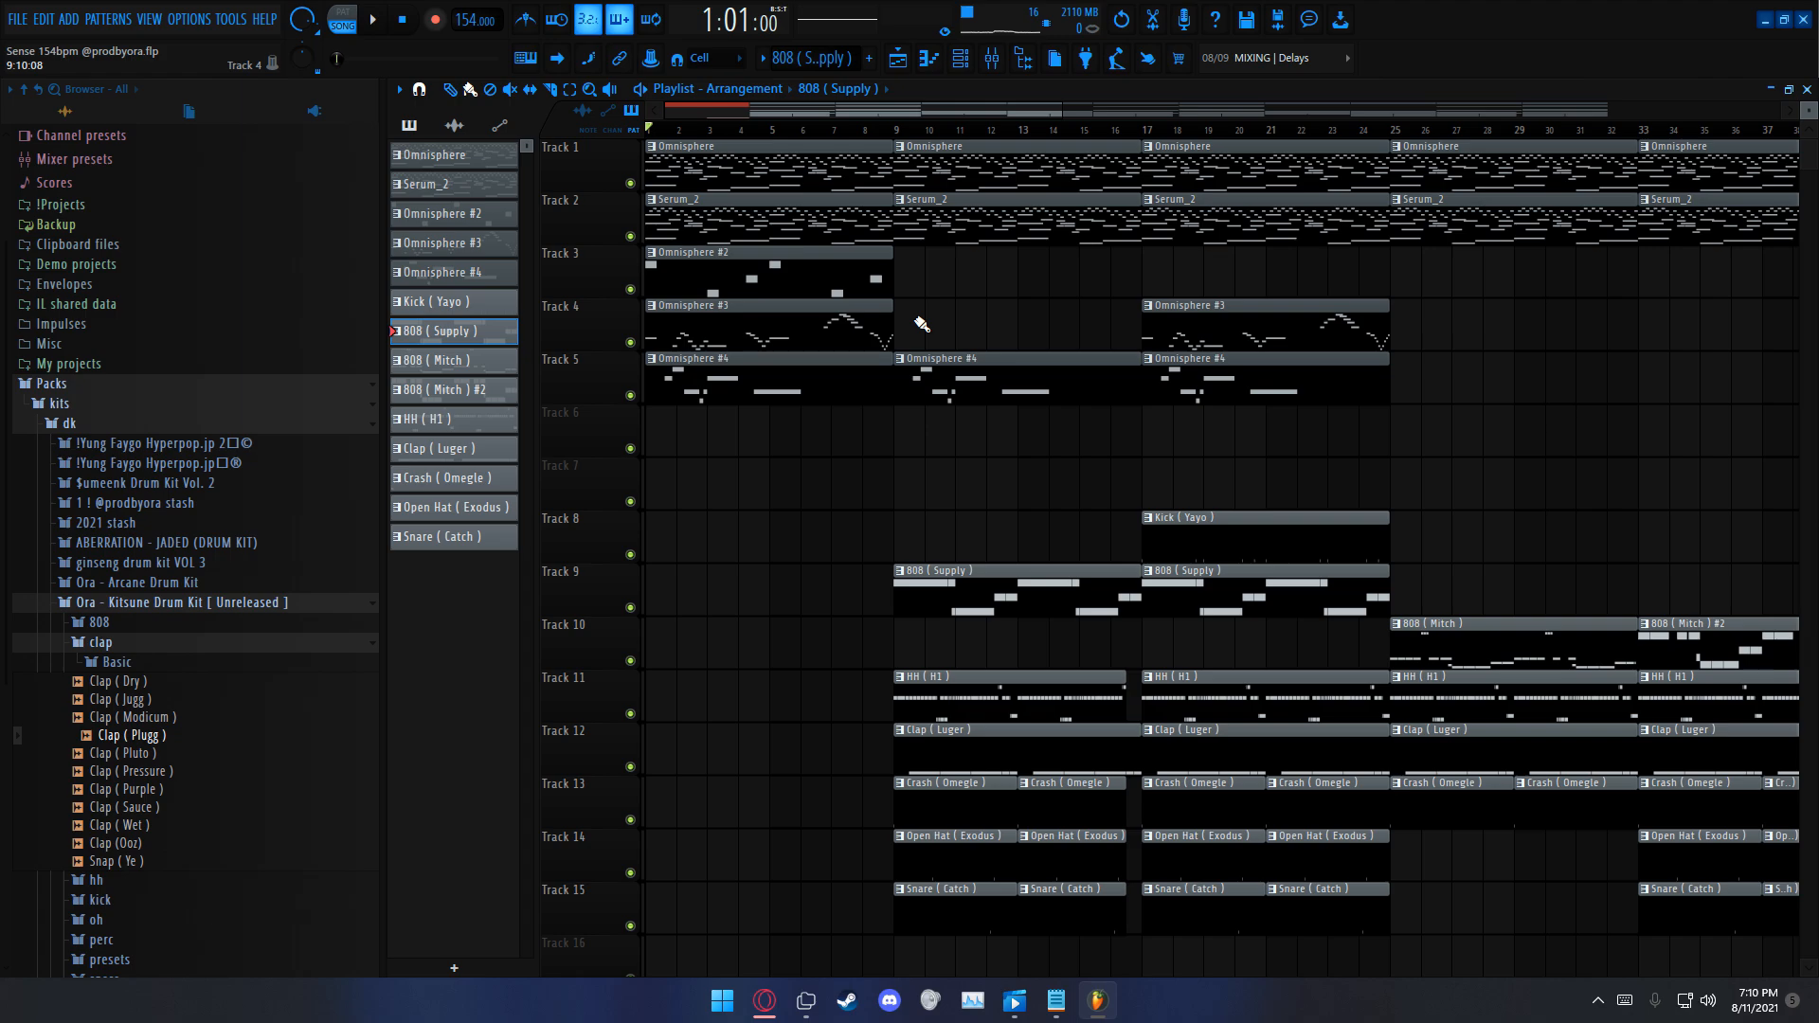
{"action": "left_click", "coordinate": [928, 132]}
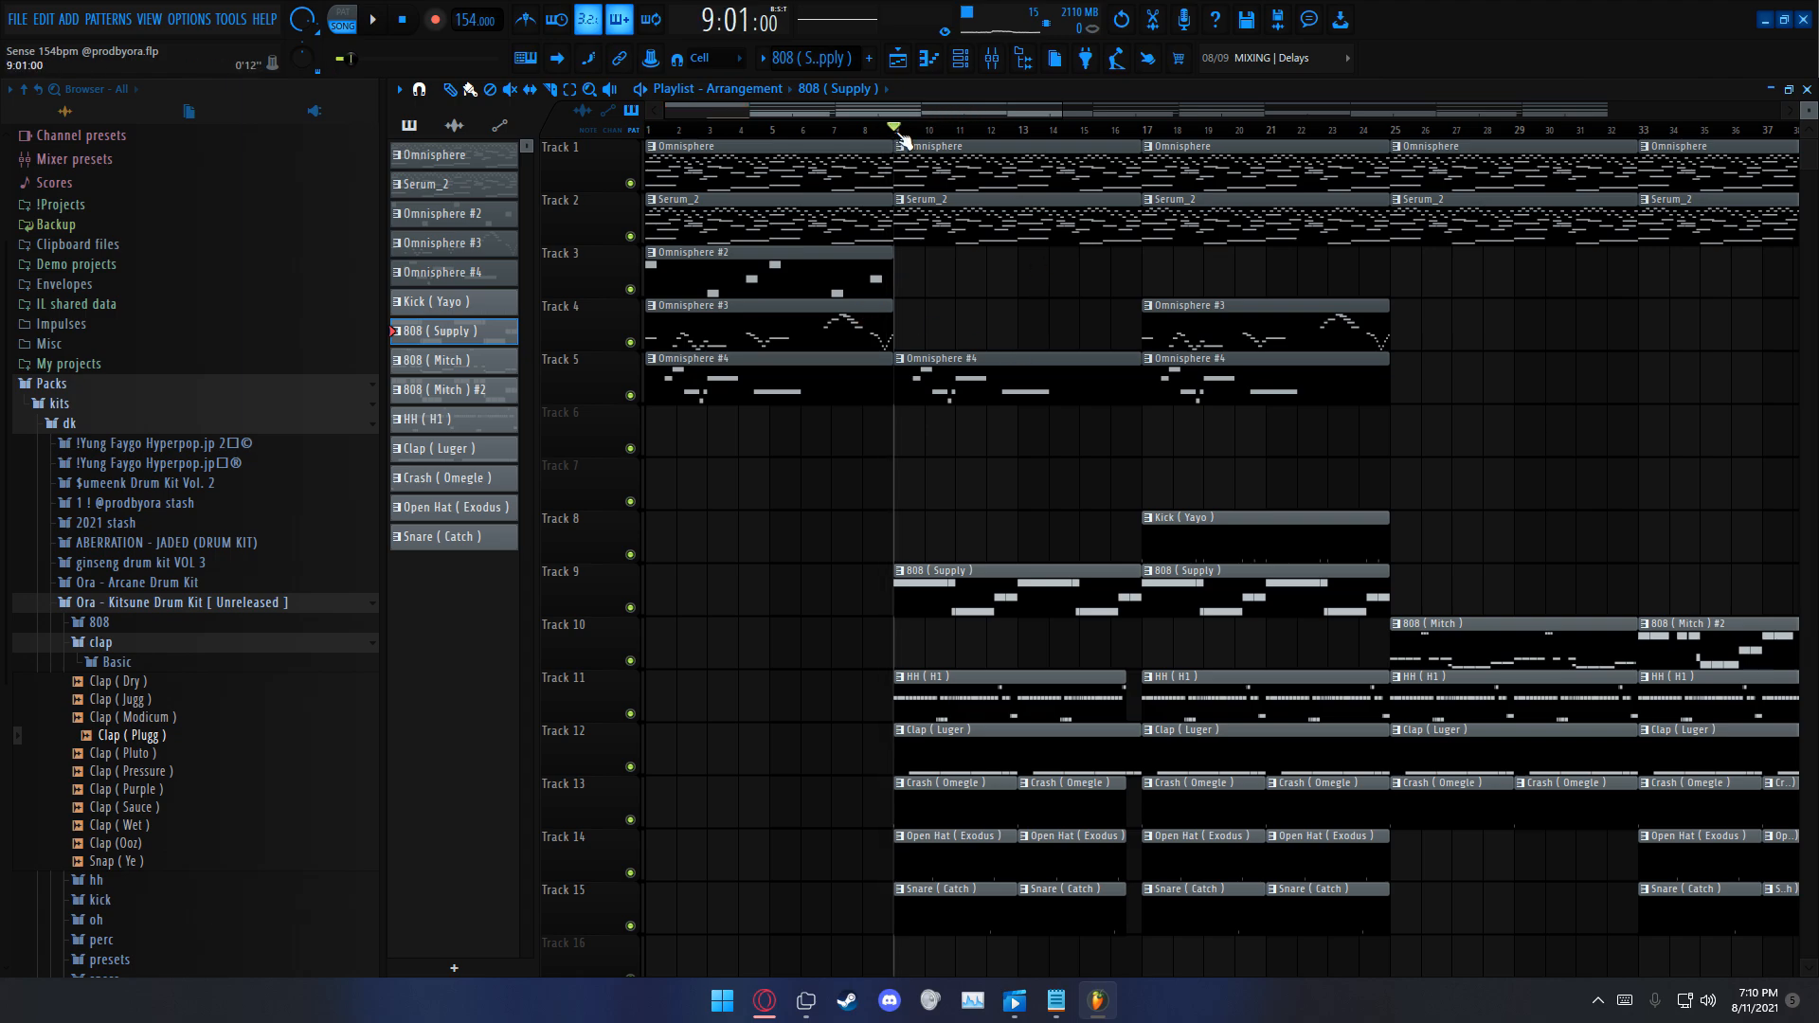
Step: Open the soloed 808 (Supply) pattern of Track 9 in the piano roll and view the Ora - Kitsune Drum Kit's 808 samples
{"action": "scroll", "coordinate": [1033, 725], "scroll_direction": "down", "scroll_amount": 1}
{"action": "scroll", "coordinate": [1015, 658], "scroll_direction": "up", "scroll_amount": 1}
{"action": "right_click", "coordinate": [630, 609]}
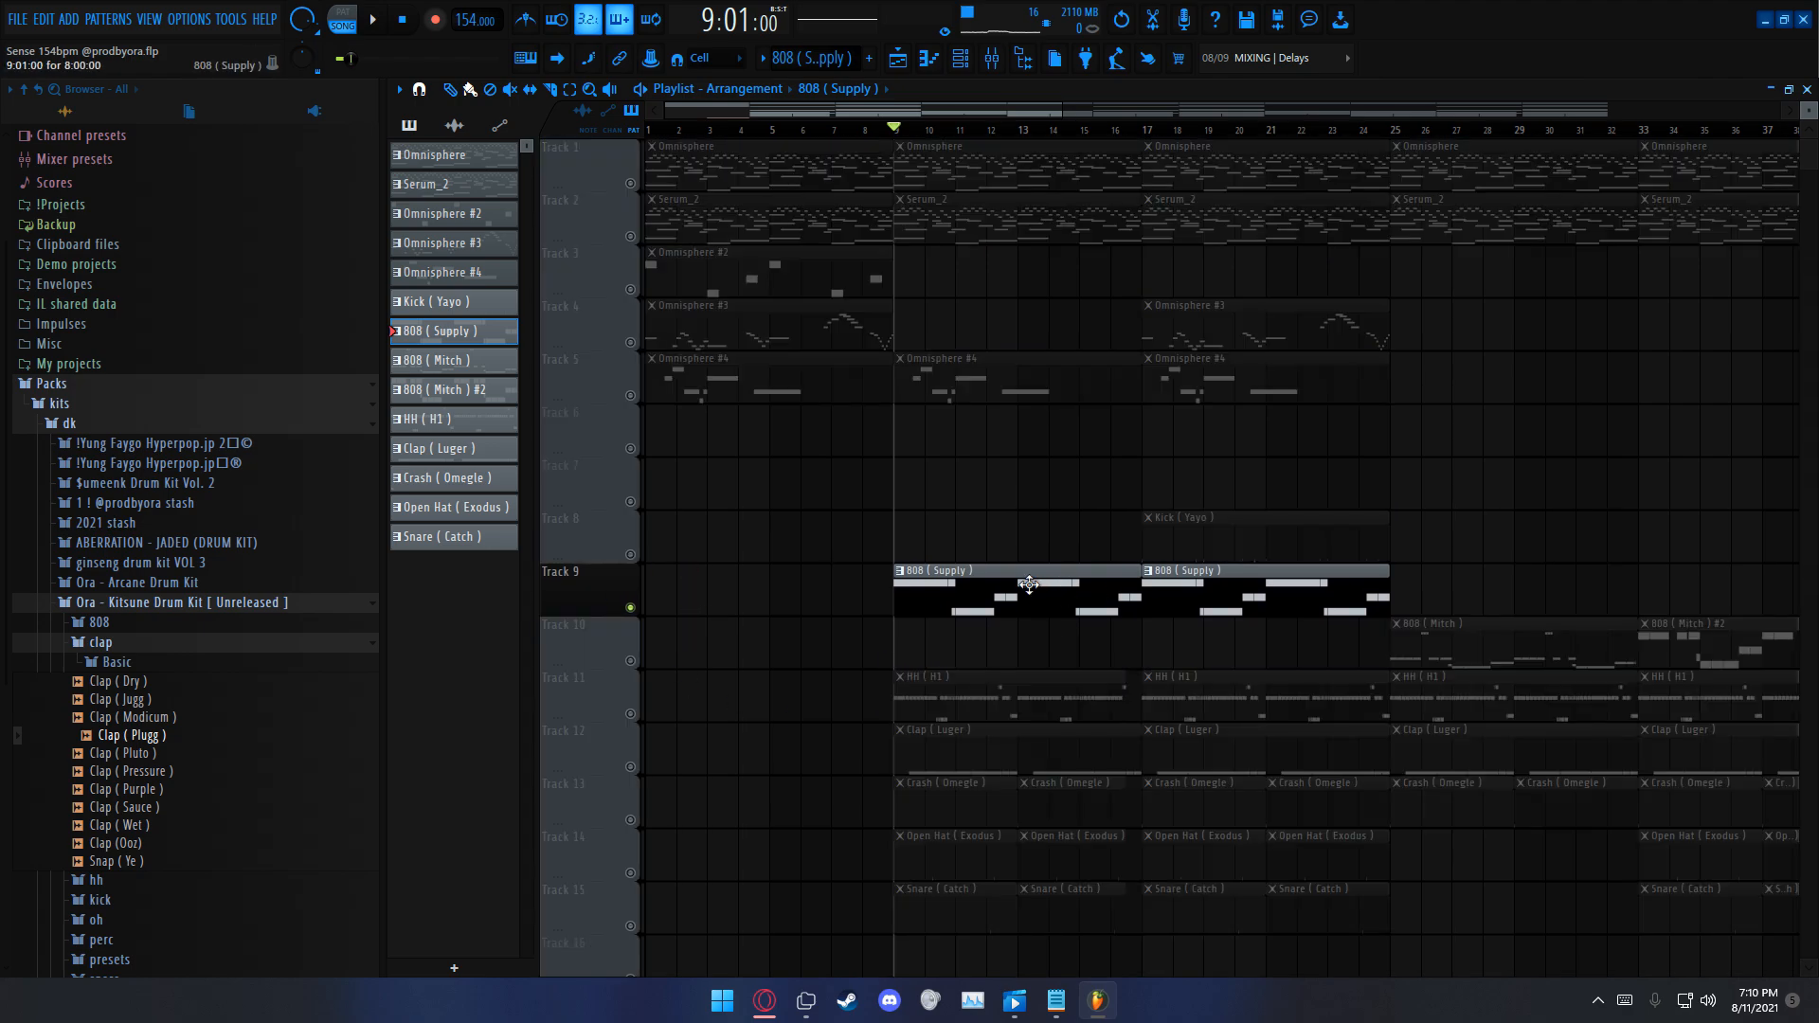
{"action": "double_click", "coordinate": [982, 593]}
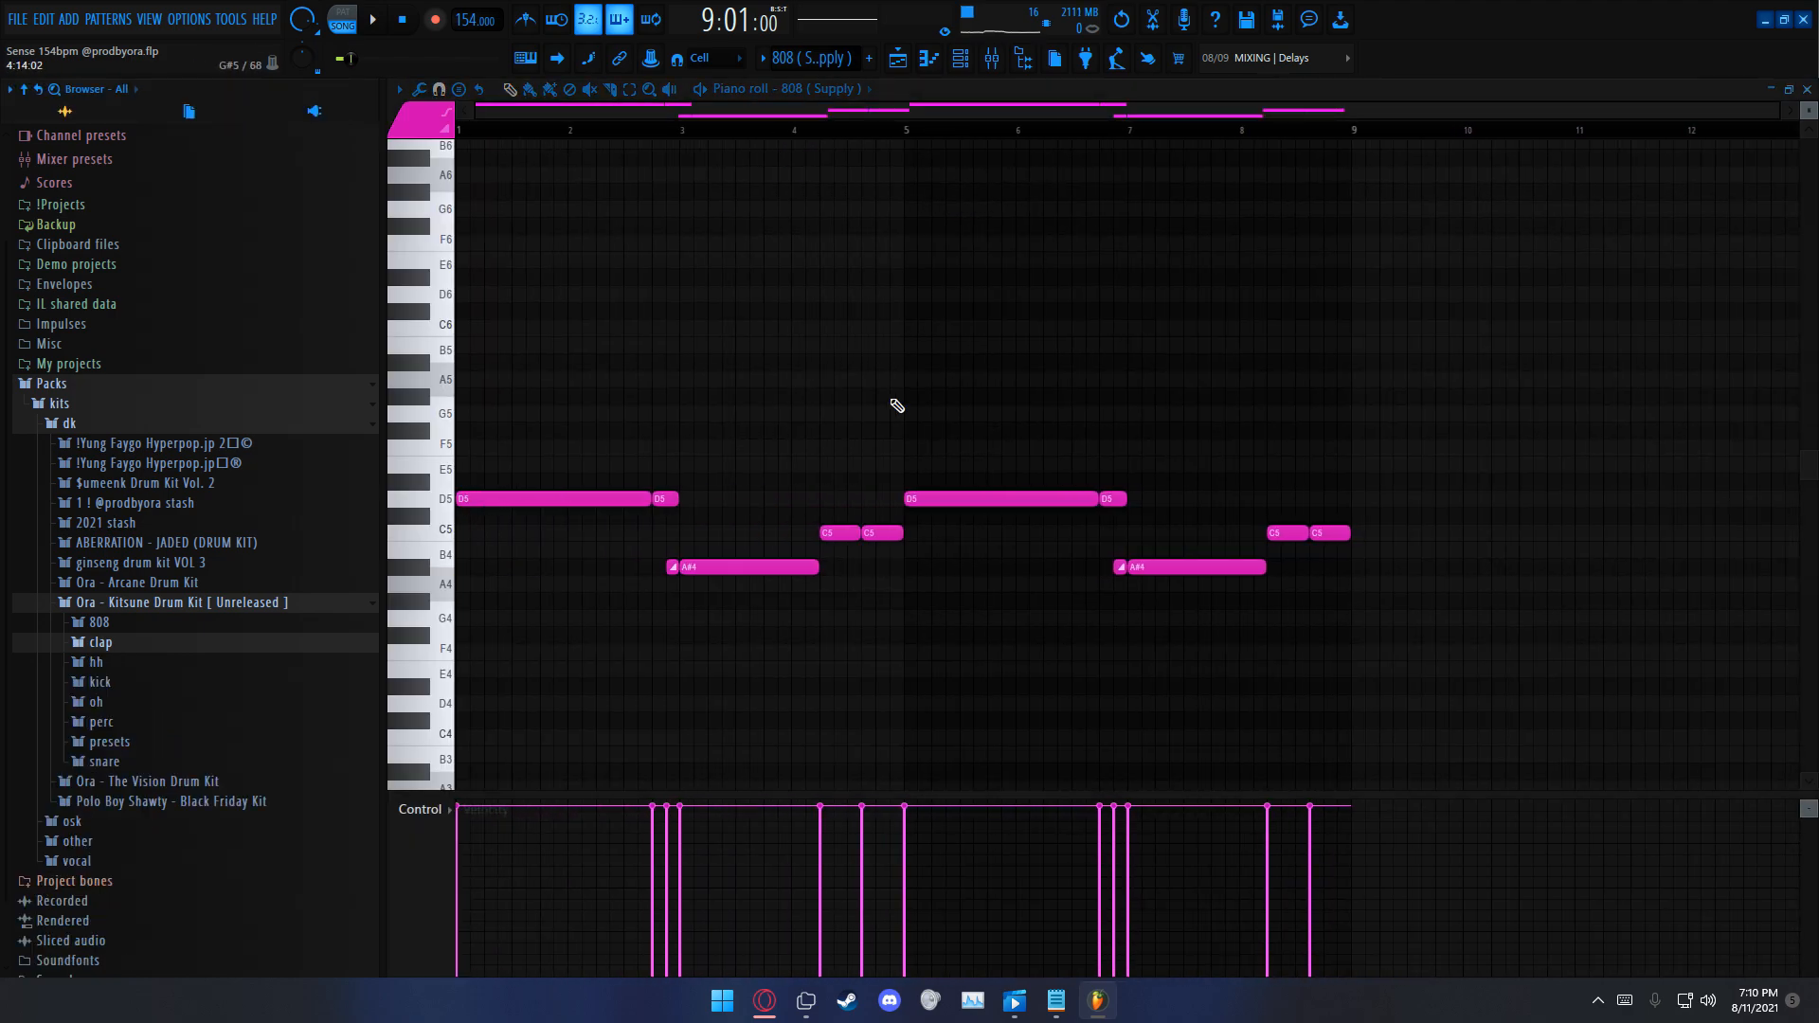
{"action": "left_click", "coordinate": [133, 625]}
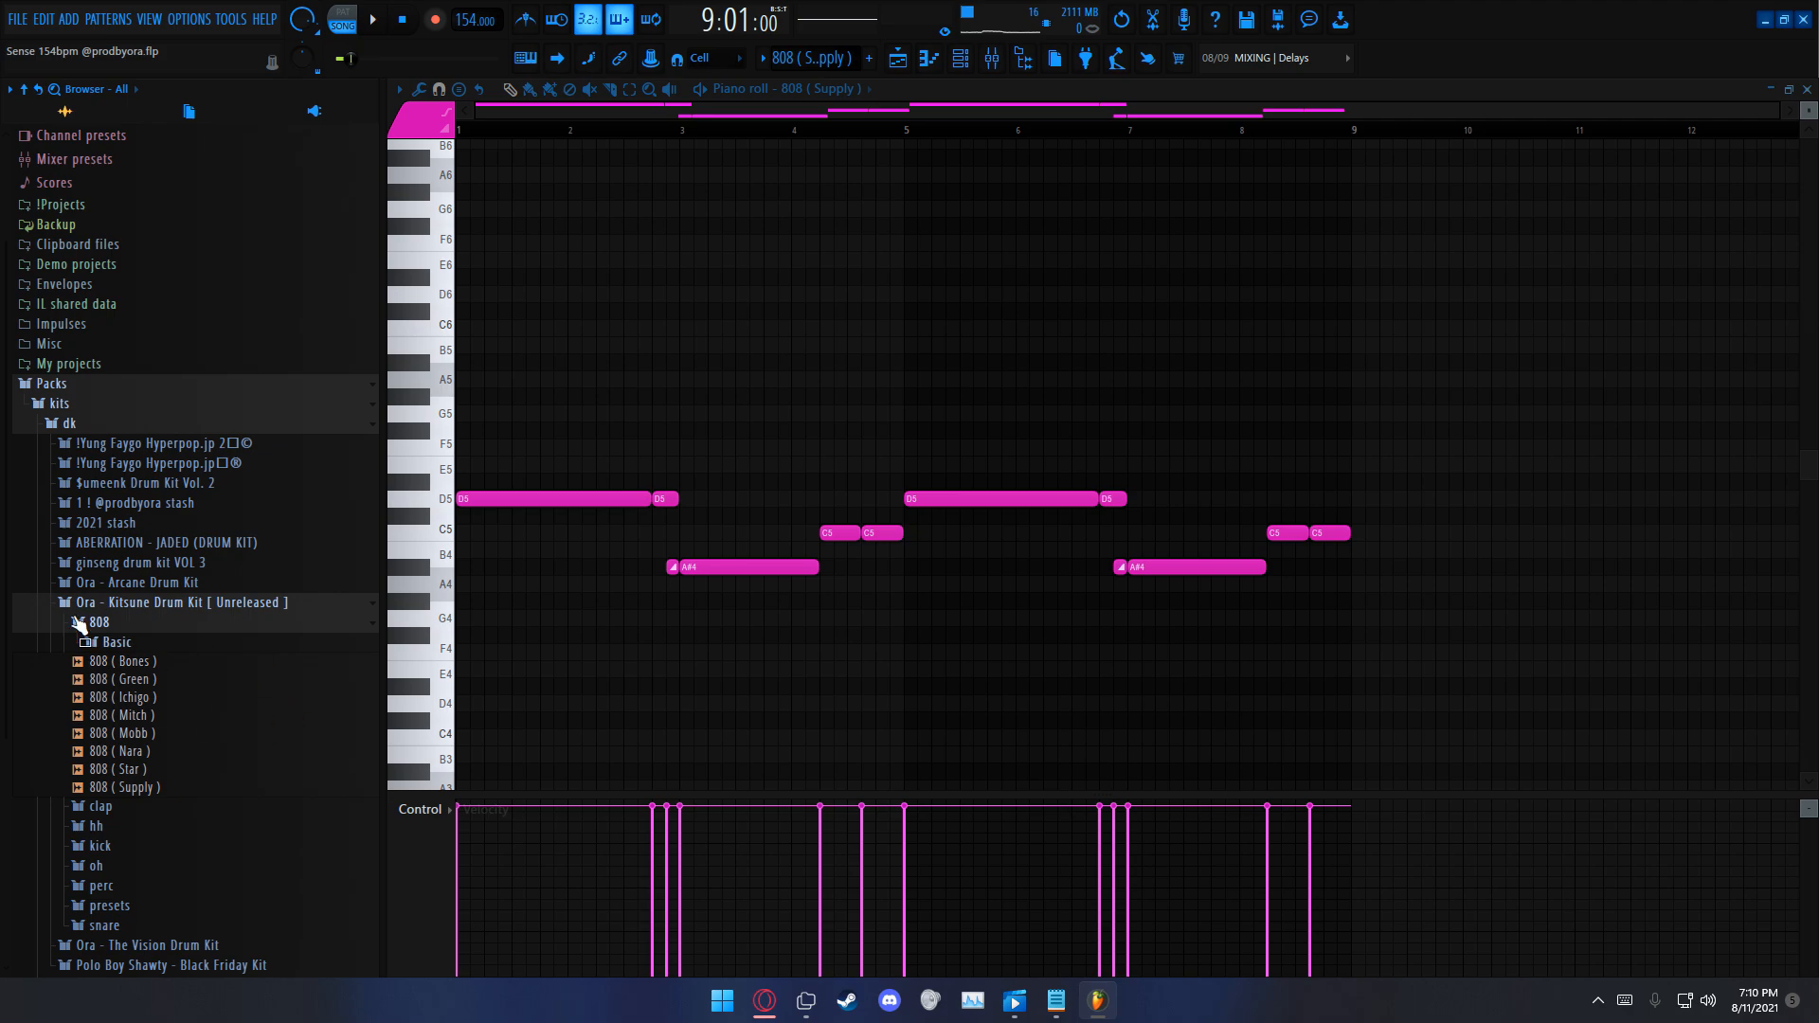
{"action": "left_click", "coordinate": [185, 622]}
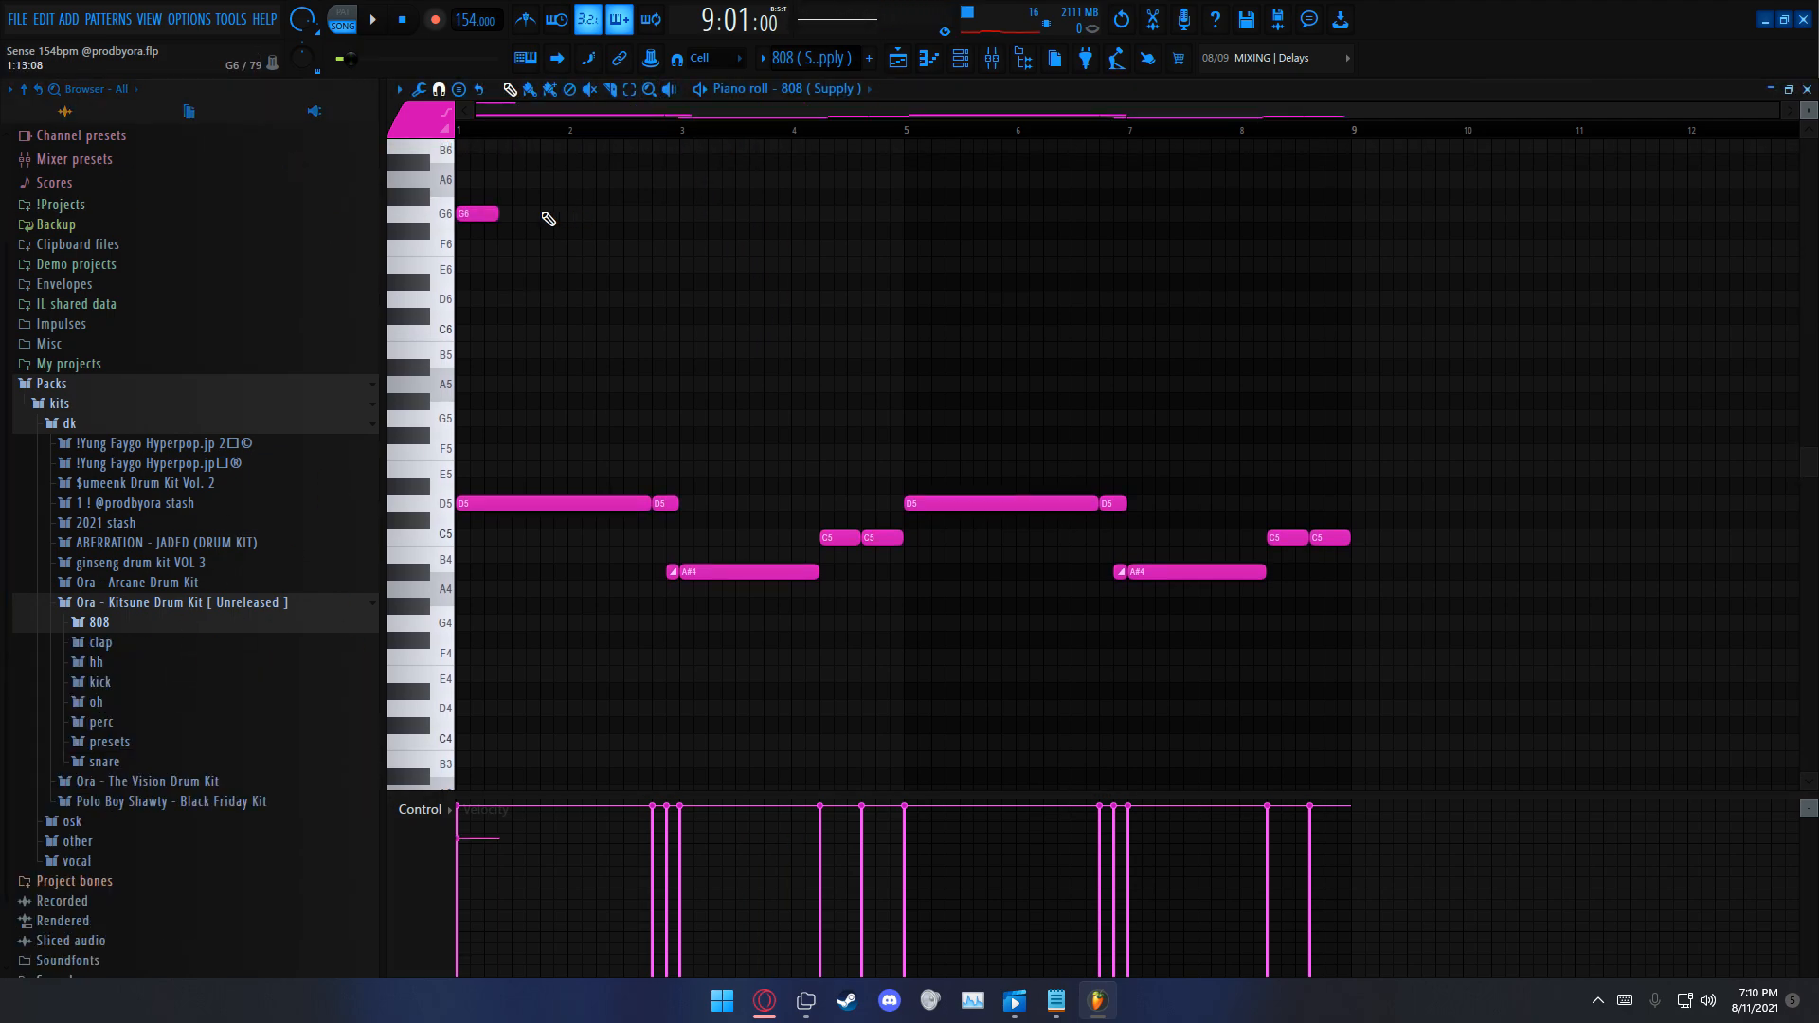
Step: Play the 808 (Supply) pattern alone in pattern mode and return to the playlist
{"action": "left_click", "coordinate": [344, 20]}
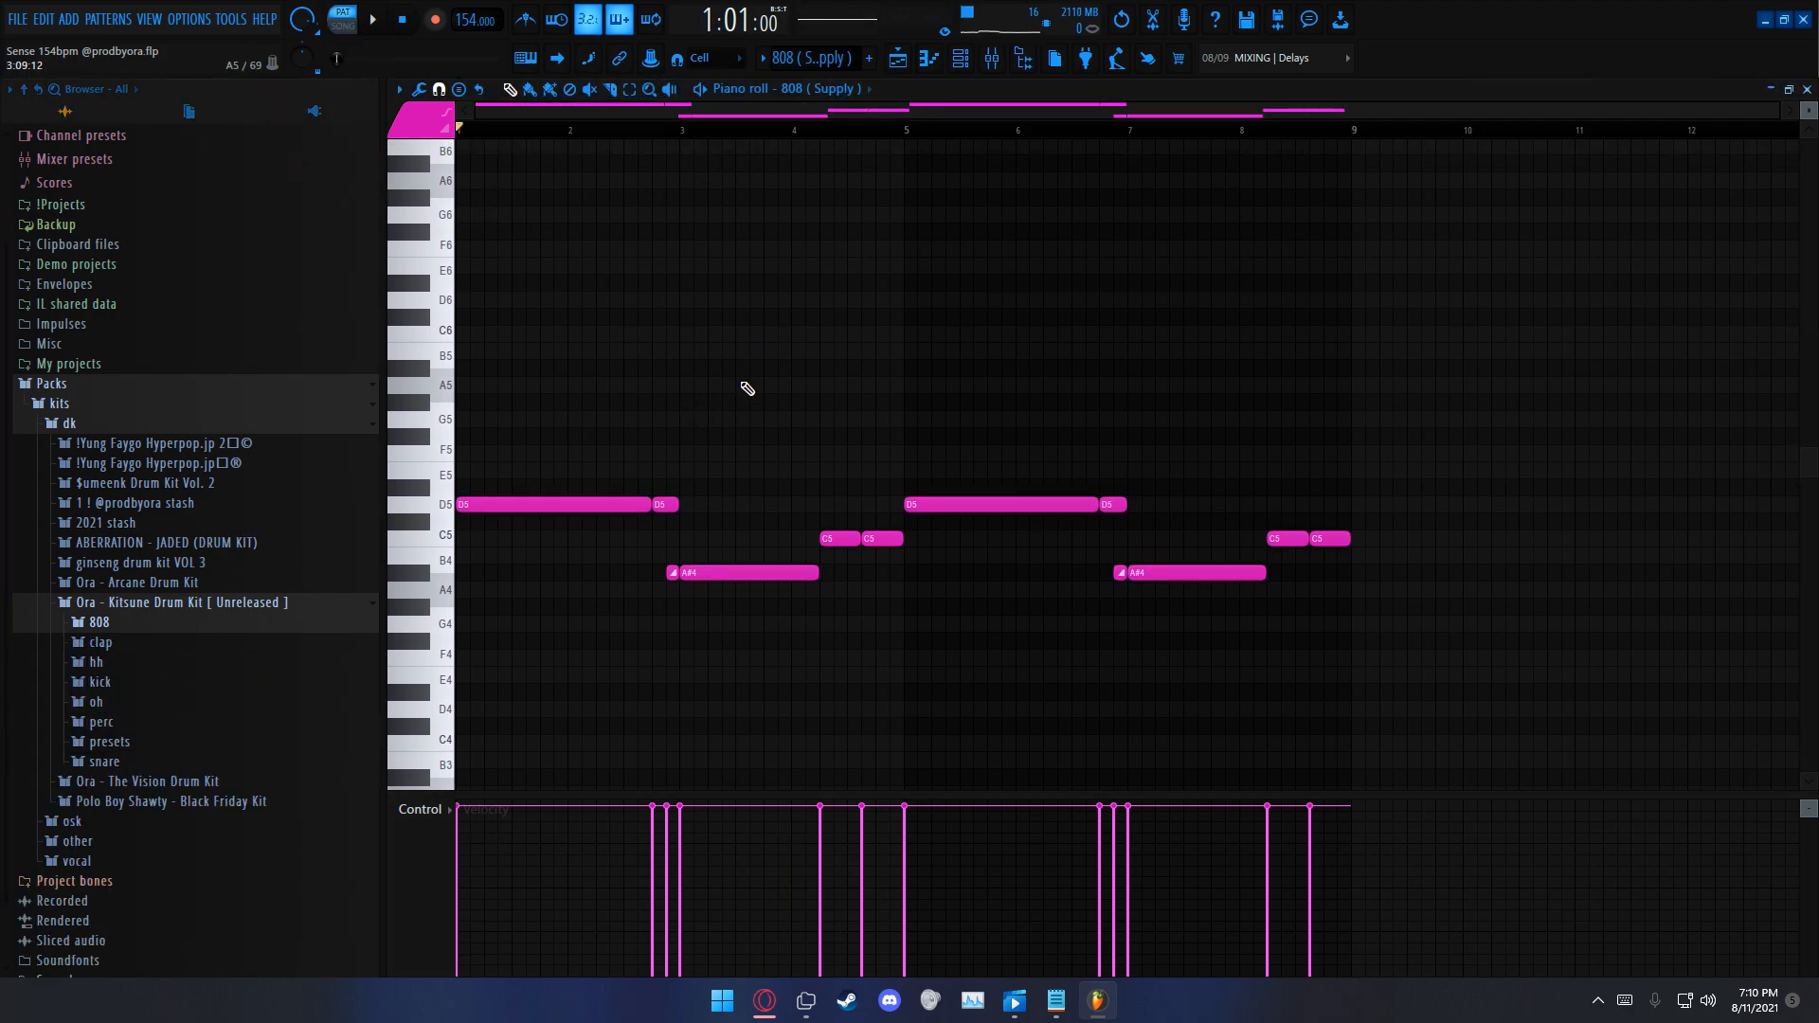
{"action": "key", "text": "space"}
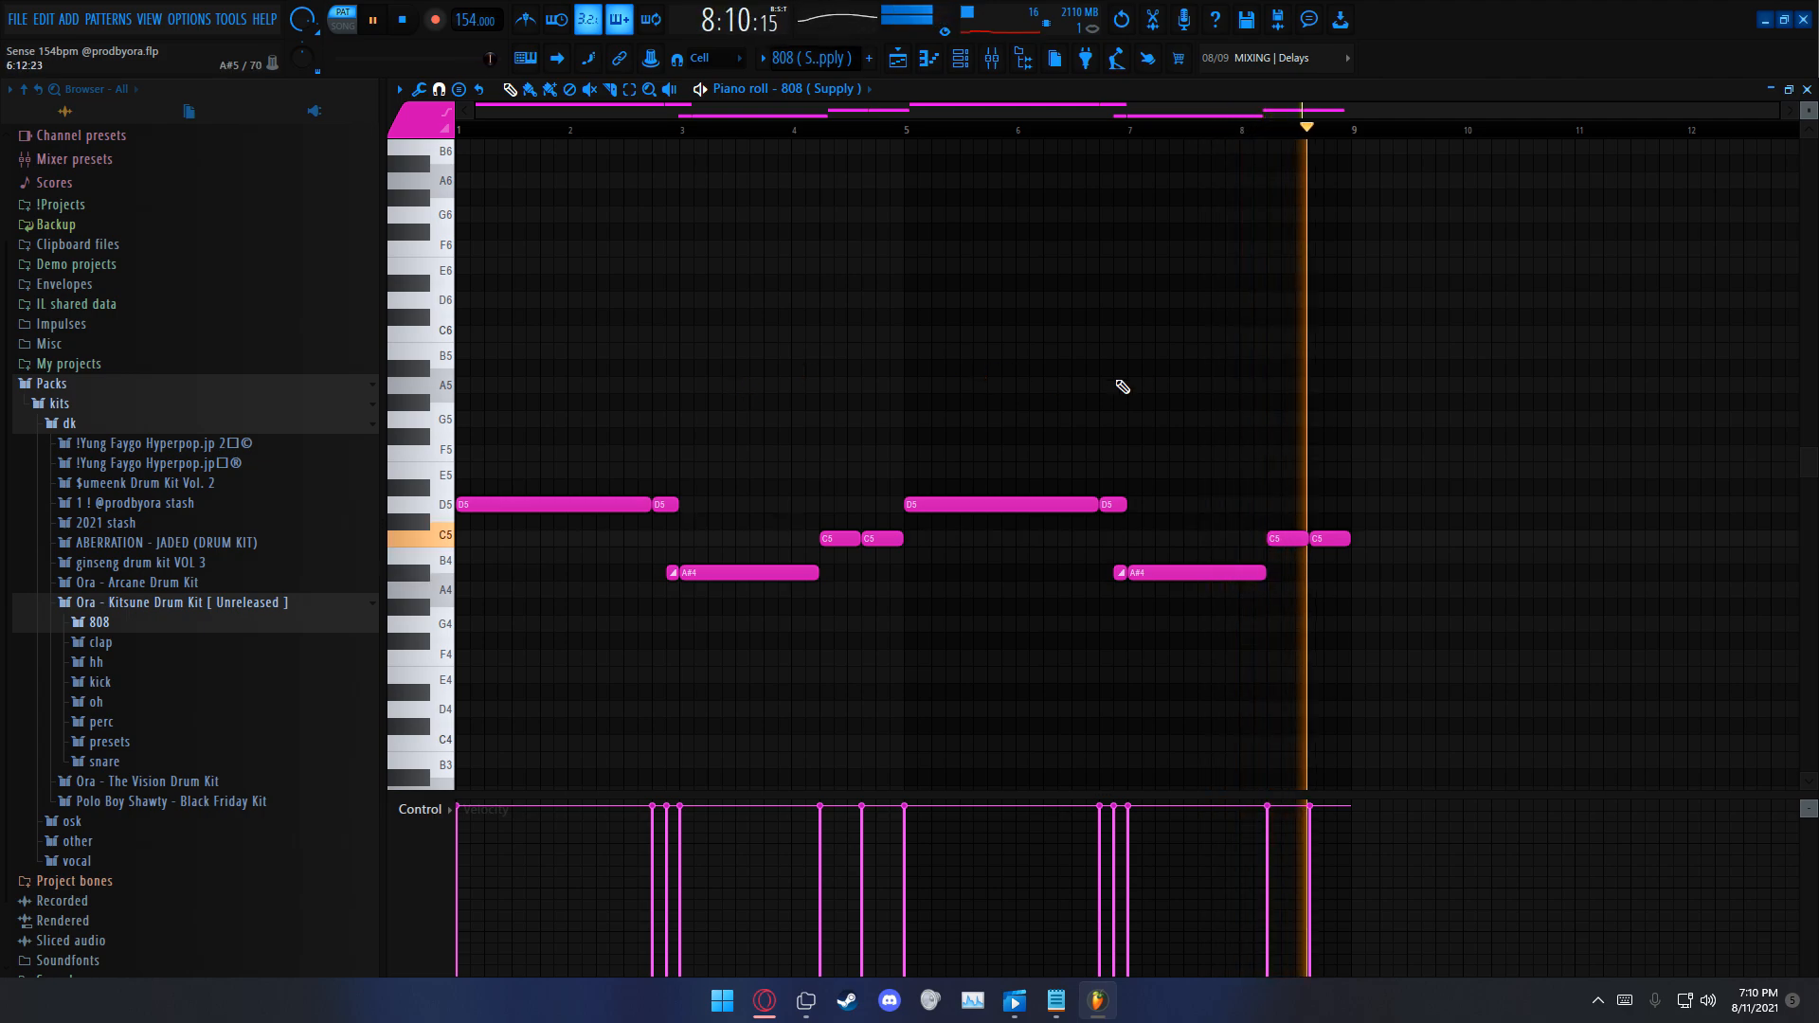
{"action": "key", "text": "space"}
{"action": "key", "text": "F5"}
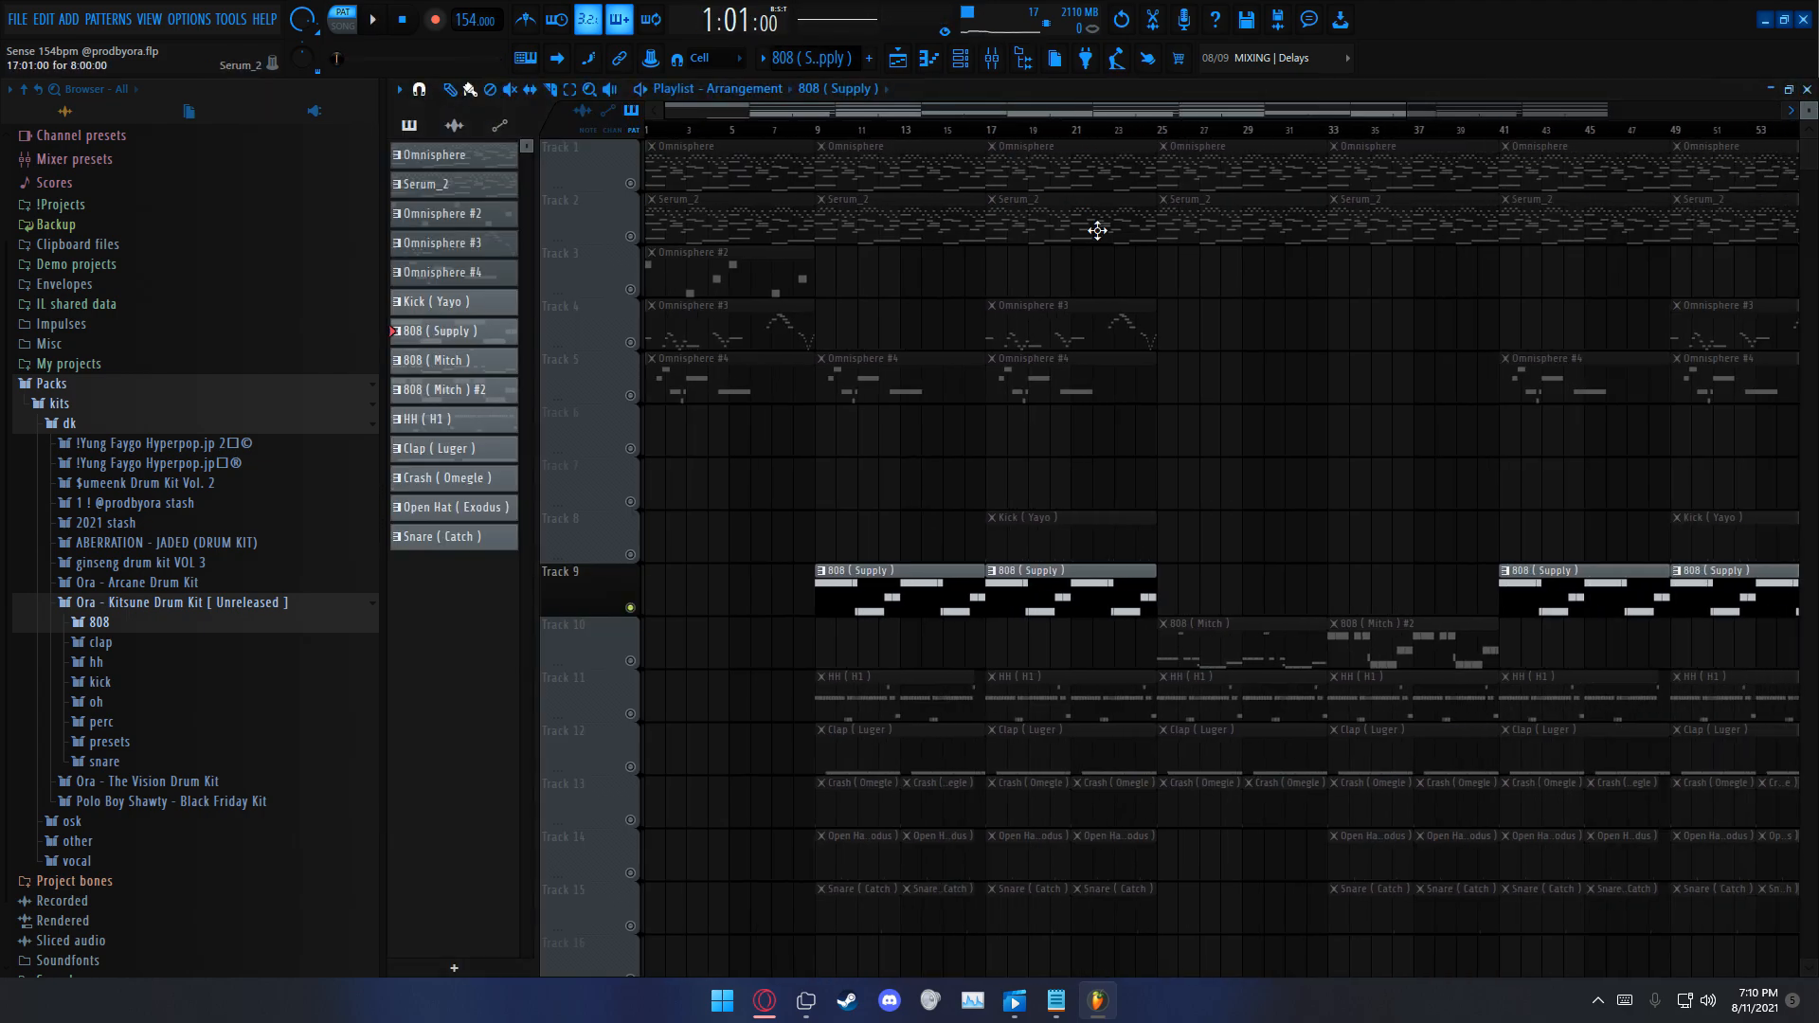
Step: Solo Track 10 with the 808 (Mitch) patterns and set the song playhead back to bar 9
{"action": "scroll", "coordinate": [1097, 230], "scroll_direction": "down", "scroll_amount": 3}
{"action": "right_click", "coordinate": [632, 556]}
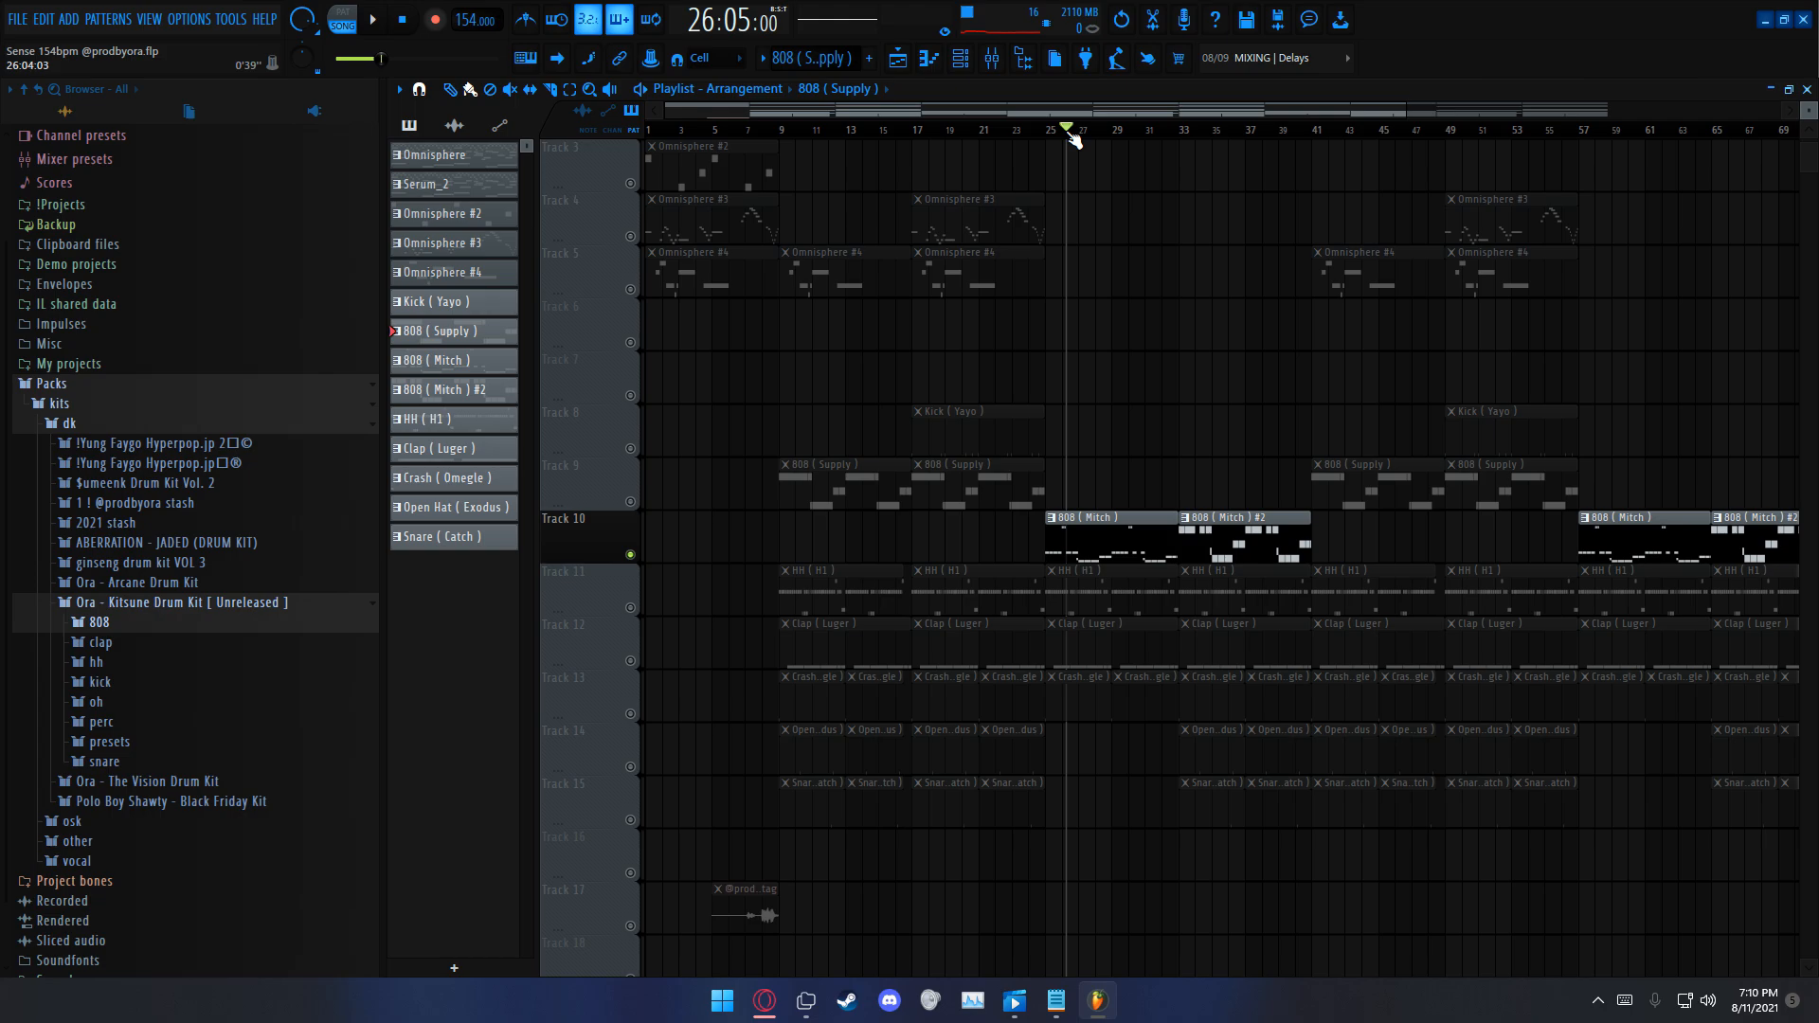
{"action": "scroll", "coordinate": [1066, 531], "scroll_direction": "up", "scroll_amount": 3}
{"action": "left_click_drag", "start_coordinate": [1092, 112], "coordinate": [897, 130]}
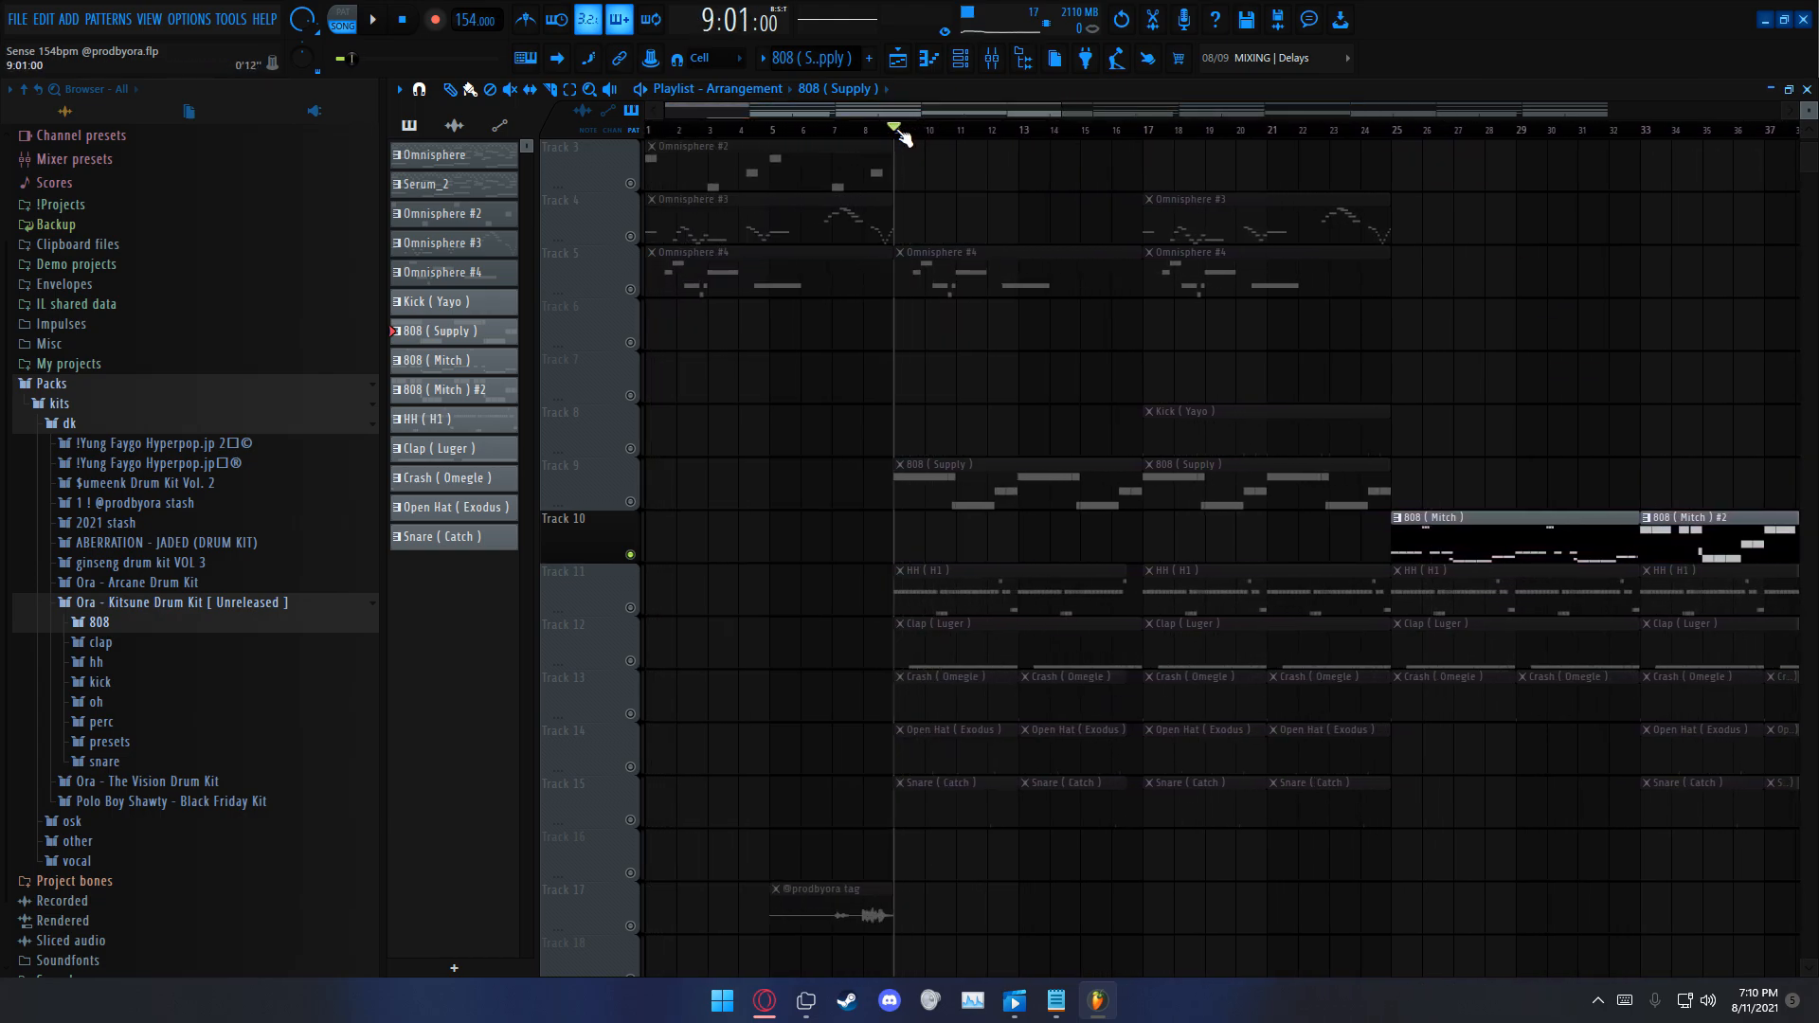
Step: Solo Track 11 and open the HH (H1) hi-hat pattern in the piano roll
{"action": "right_click", "coordinate": [632, 606]}
{"action": "double_click", "coordinate": [942, 597]}
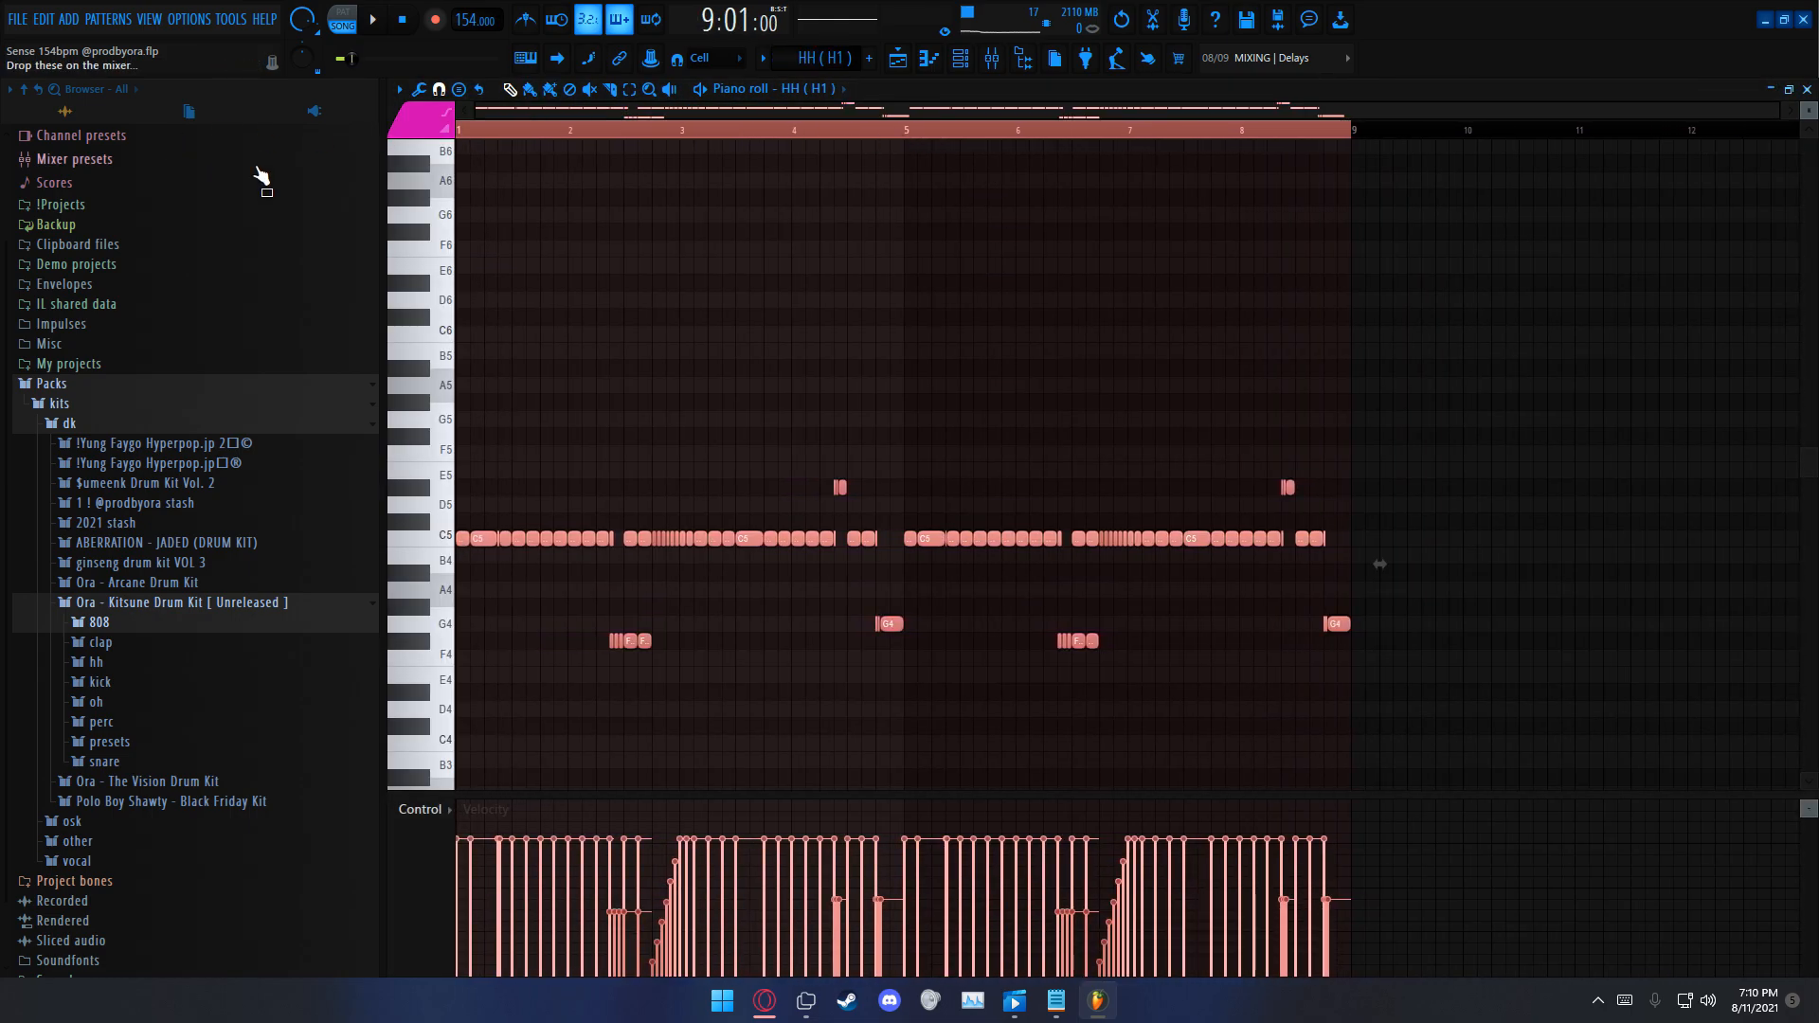
Step: Play the HH (H1) hi-hat pattern on its own, close its piano roll and stop playback
{"action": "key", "text": "space"}
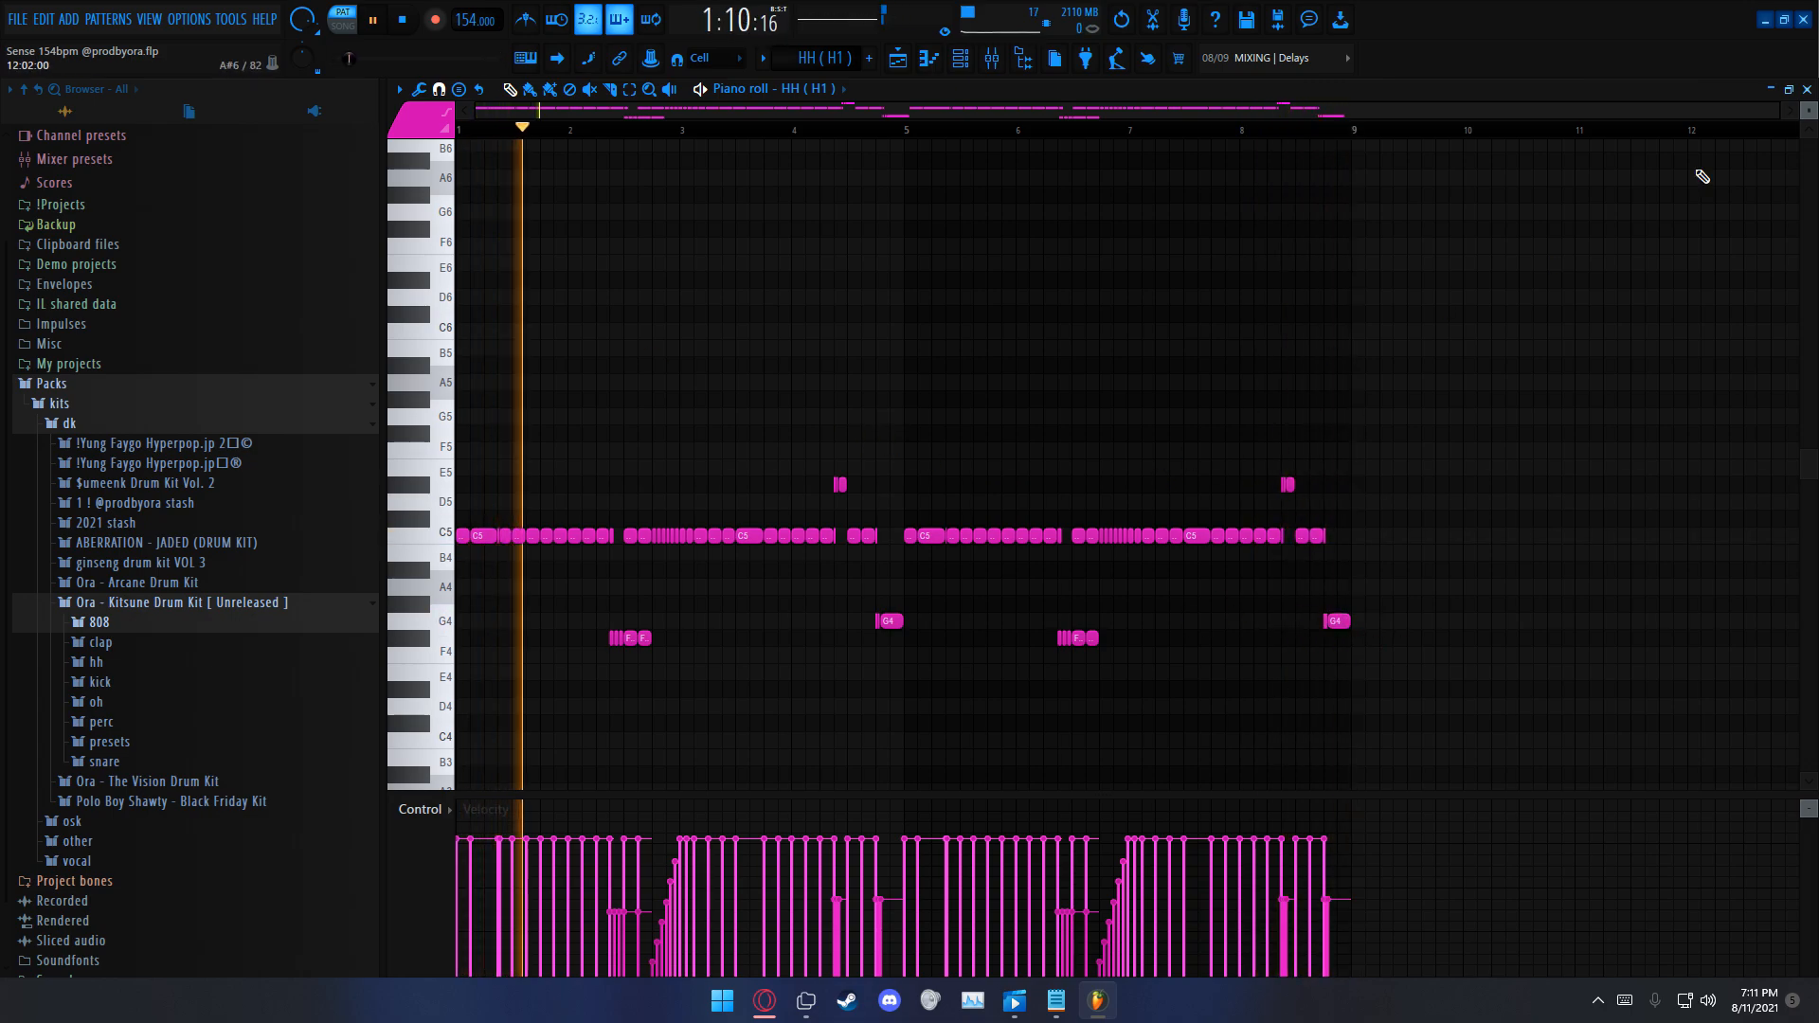
{"action": "key", "text": "F5"}
{"action": "key", "text": "space"}
Step: Inspect the Effectrix effect on the mixer's HH (H1) insert and return to the playlist
{"action": "left_click", "coordinate": [992, 64]}
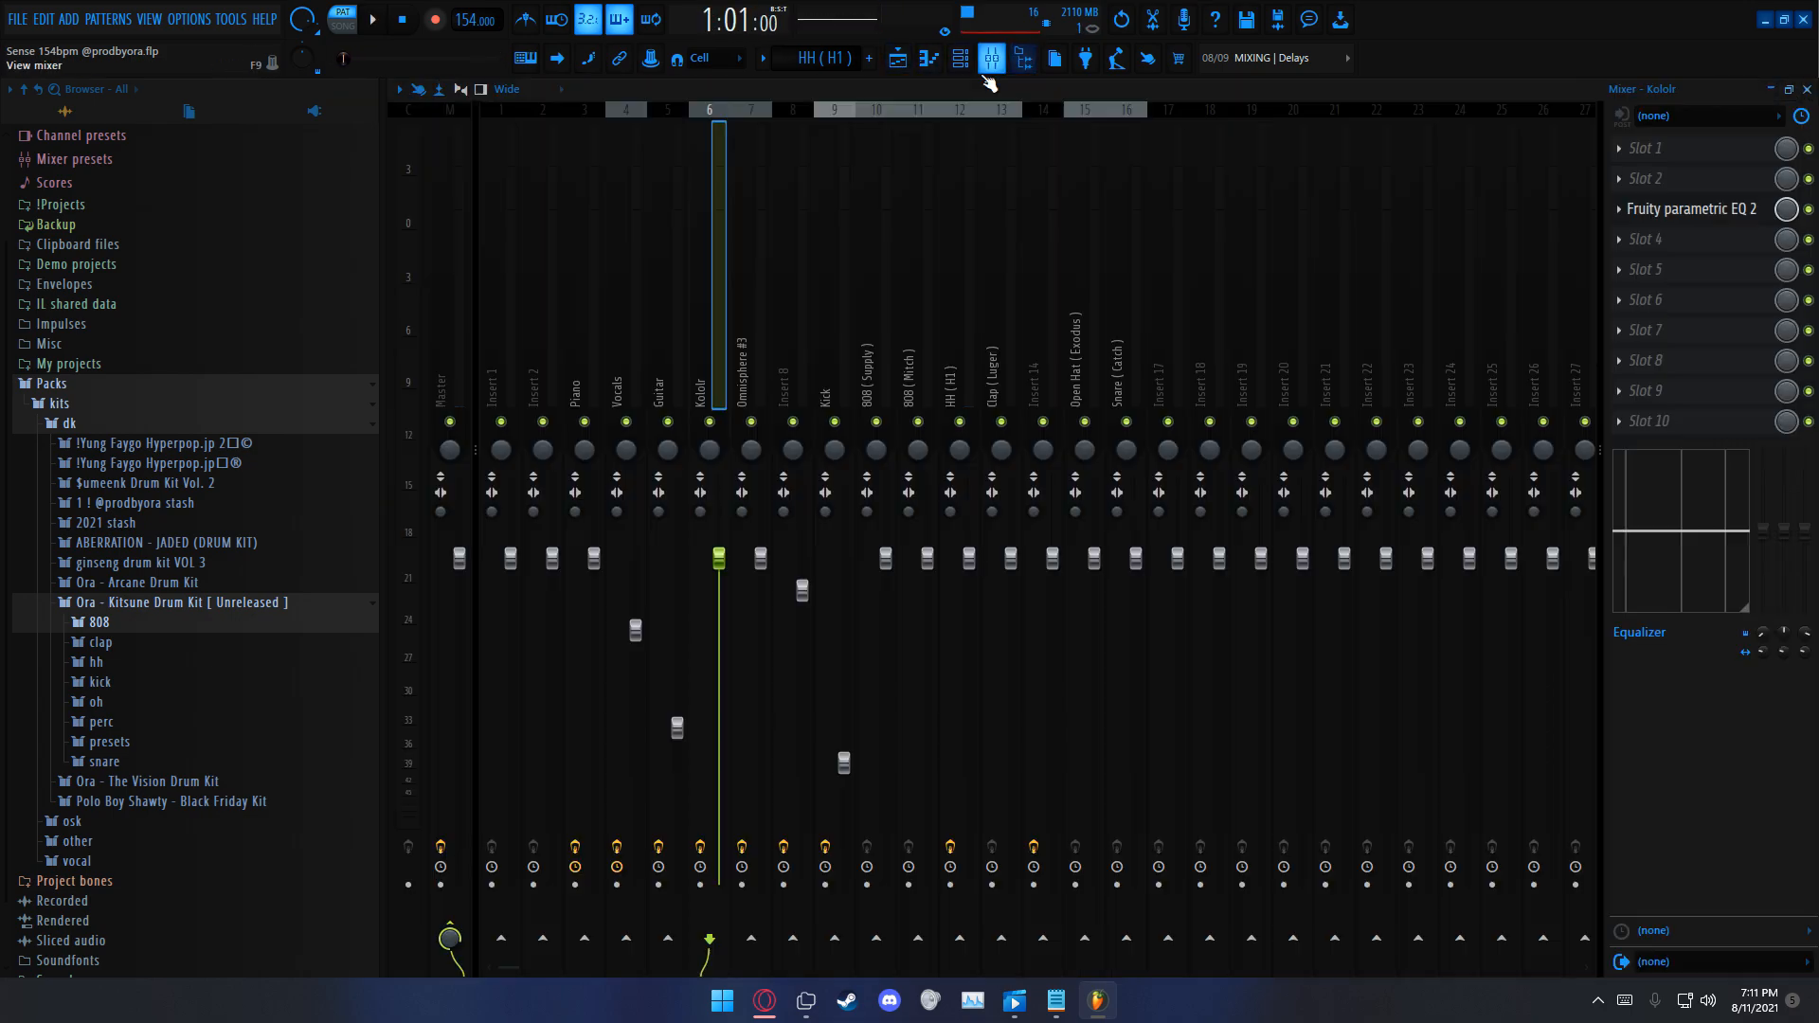
{"action": "key", "text": "space"}
{"action": "key", "text": "space"}
{"action": "left_click", "coordinate": [968, 358]}
{"action": "left_click", "coordinate": [1653, 149]}
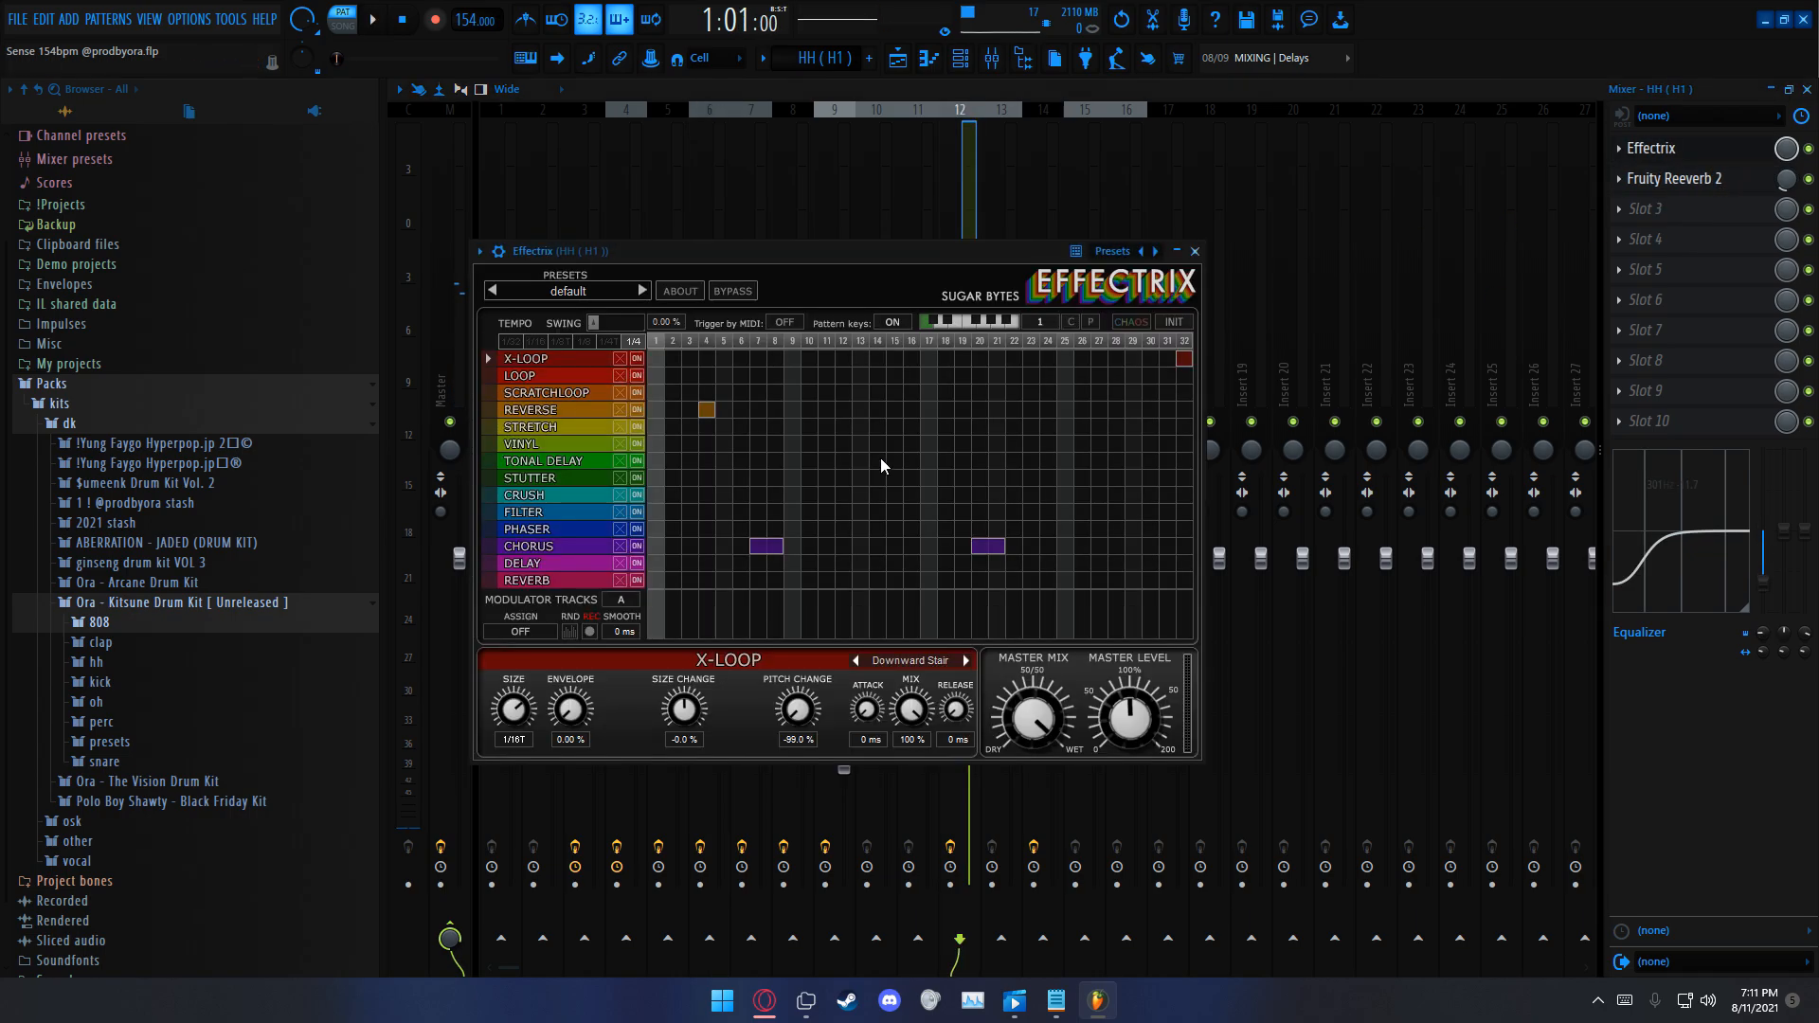
{"action": "left_click", "coordinate": [1194, 251]}
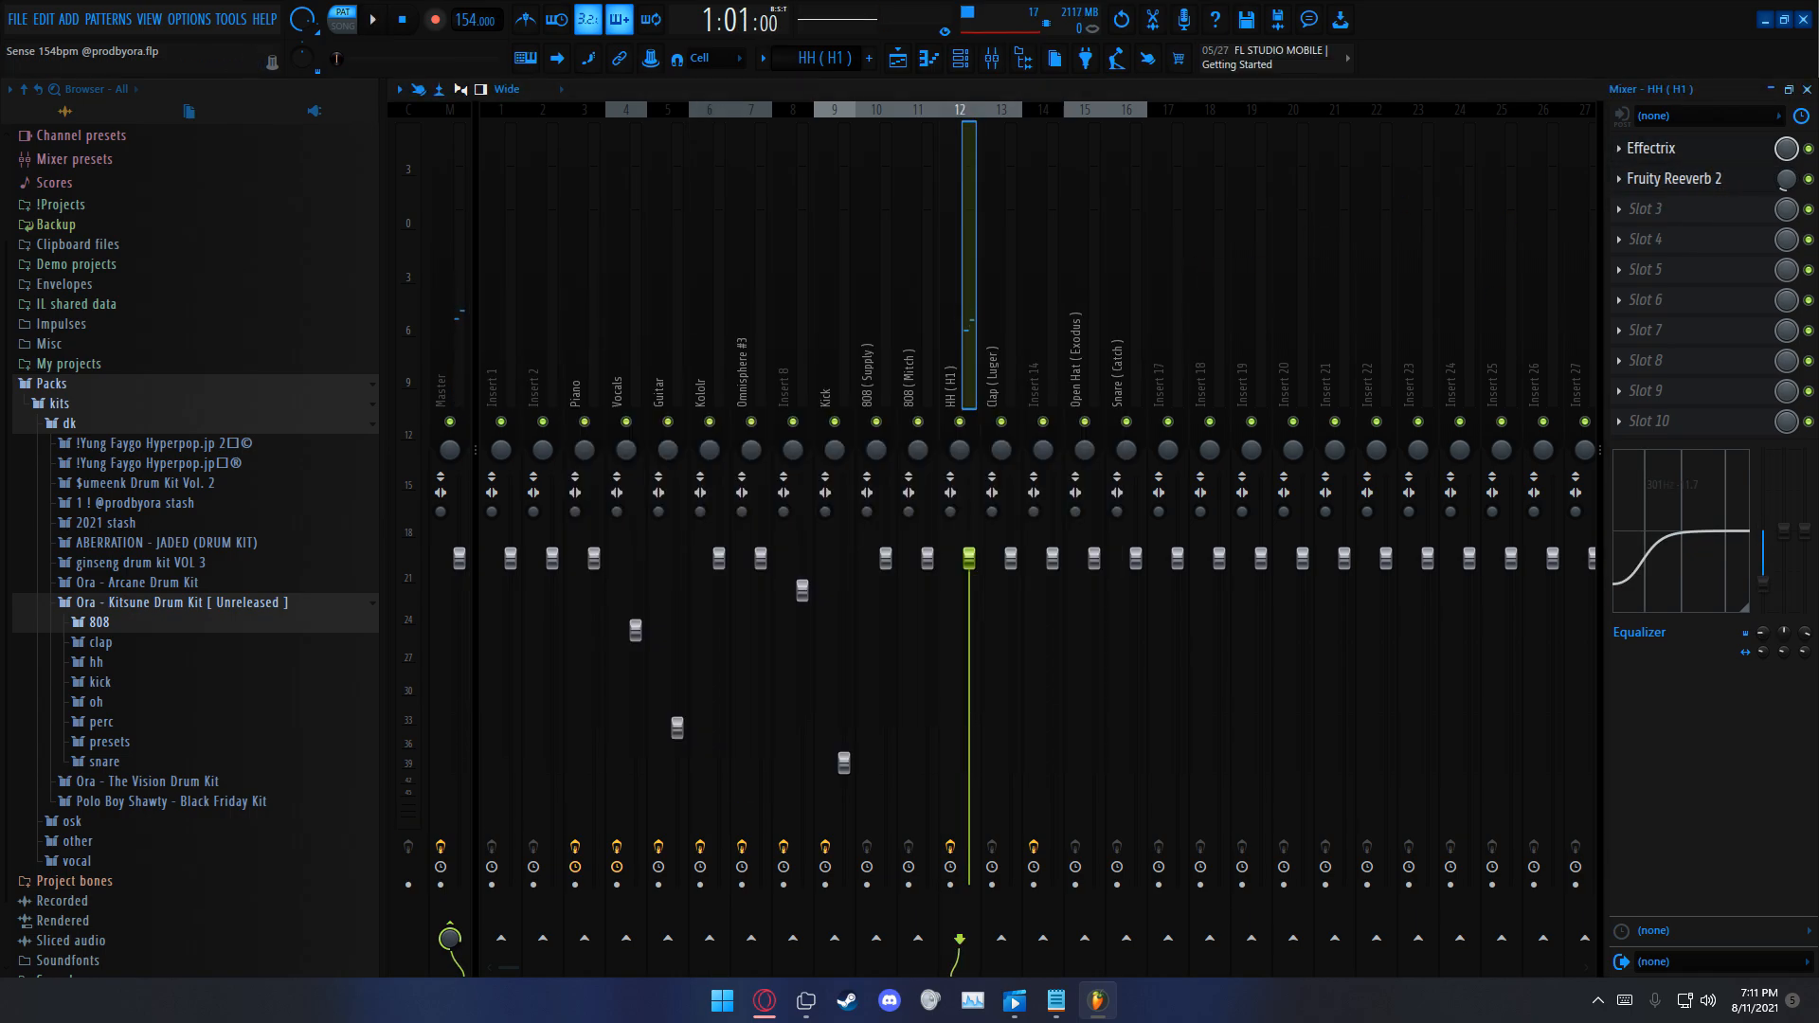
{"action": "left_click", "coordinate": [1794, 92]}
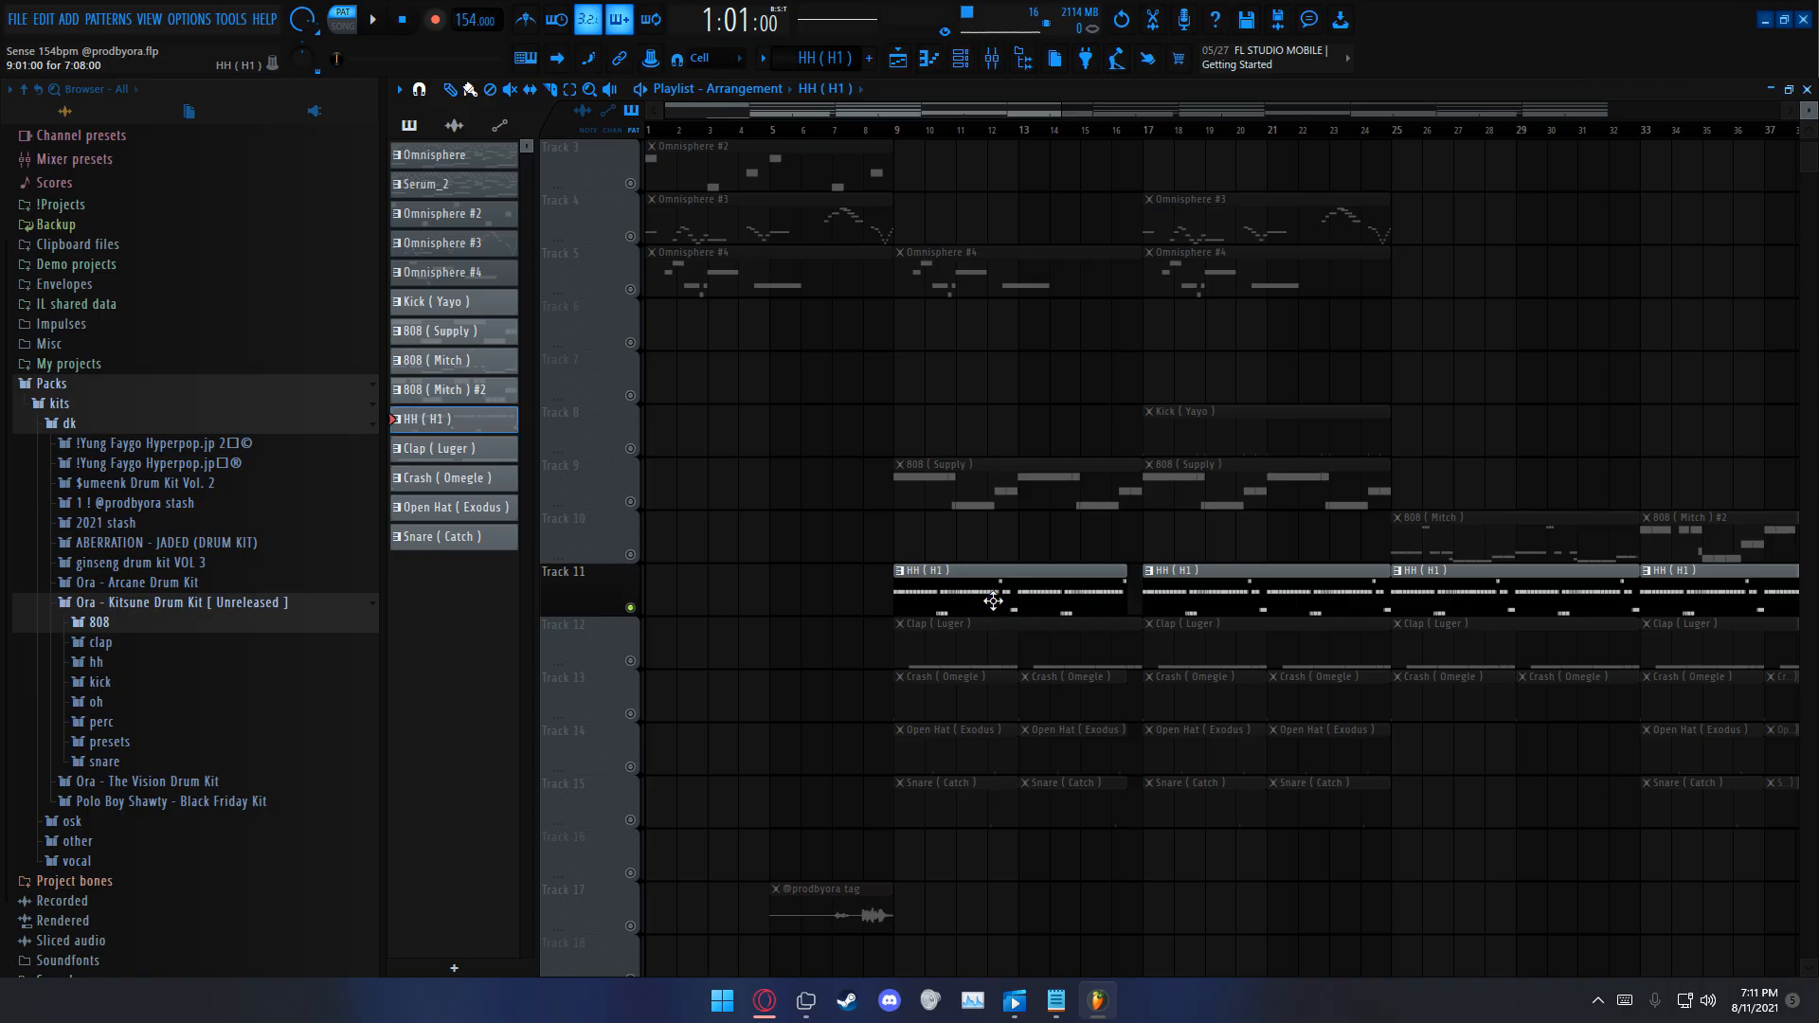
Step: Play the soloed Clap (Luger) pattern from bar 9 while viewing its notes in the piano roll, and return to the playlist
{"action": "left_click", "coordinate": [903, 133]}
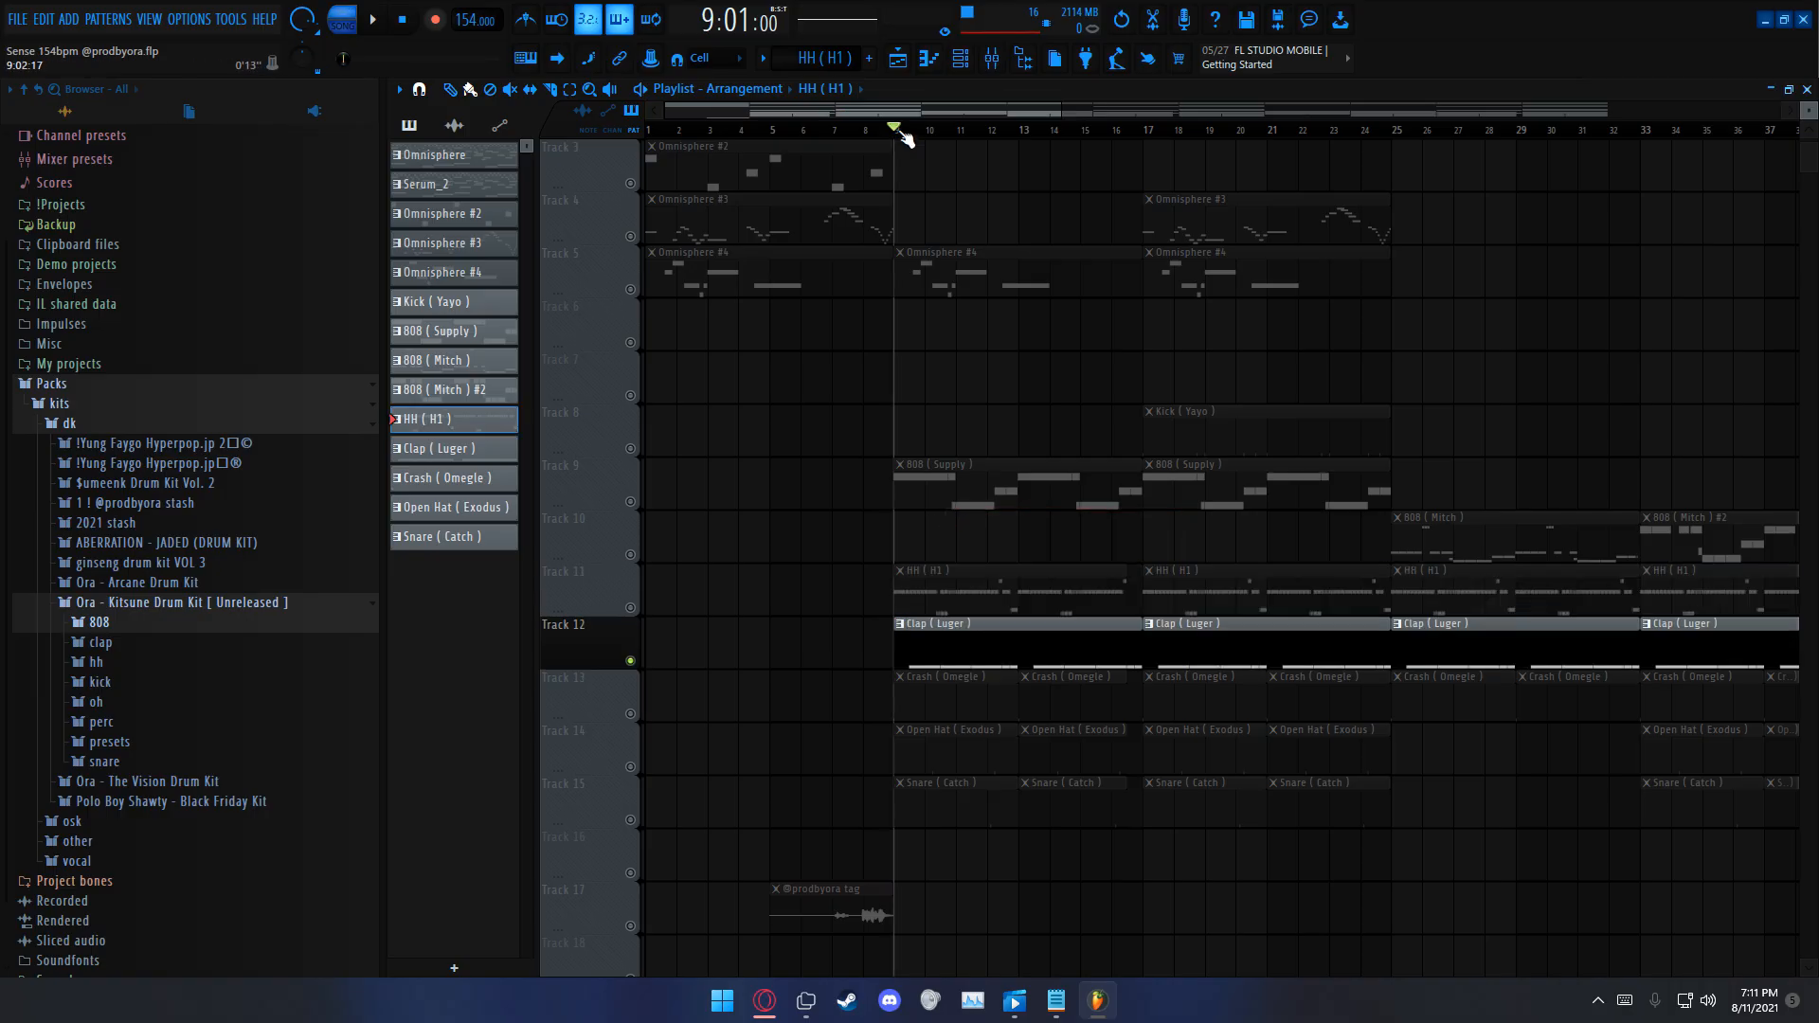
{"action": "double_click", "coordinate": [952, 633]}
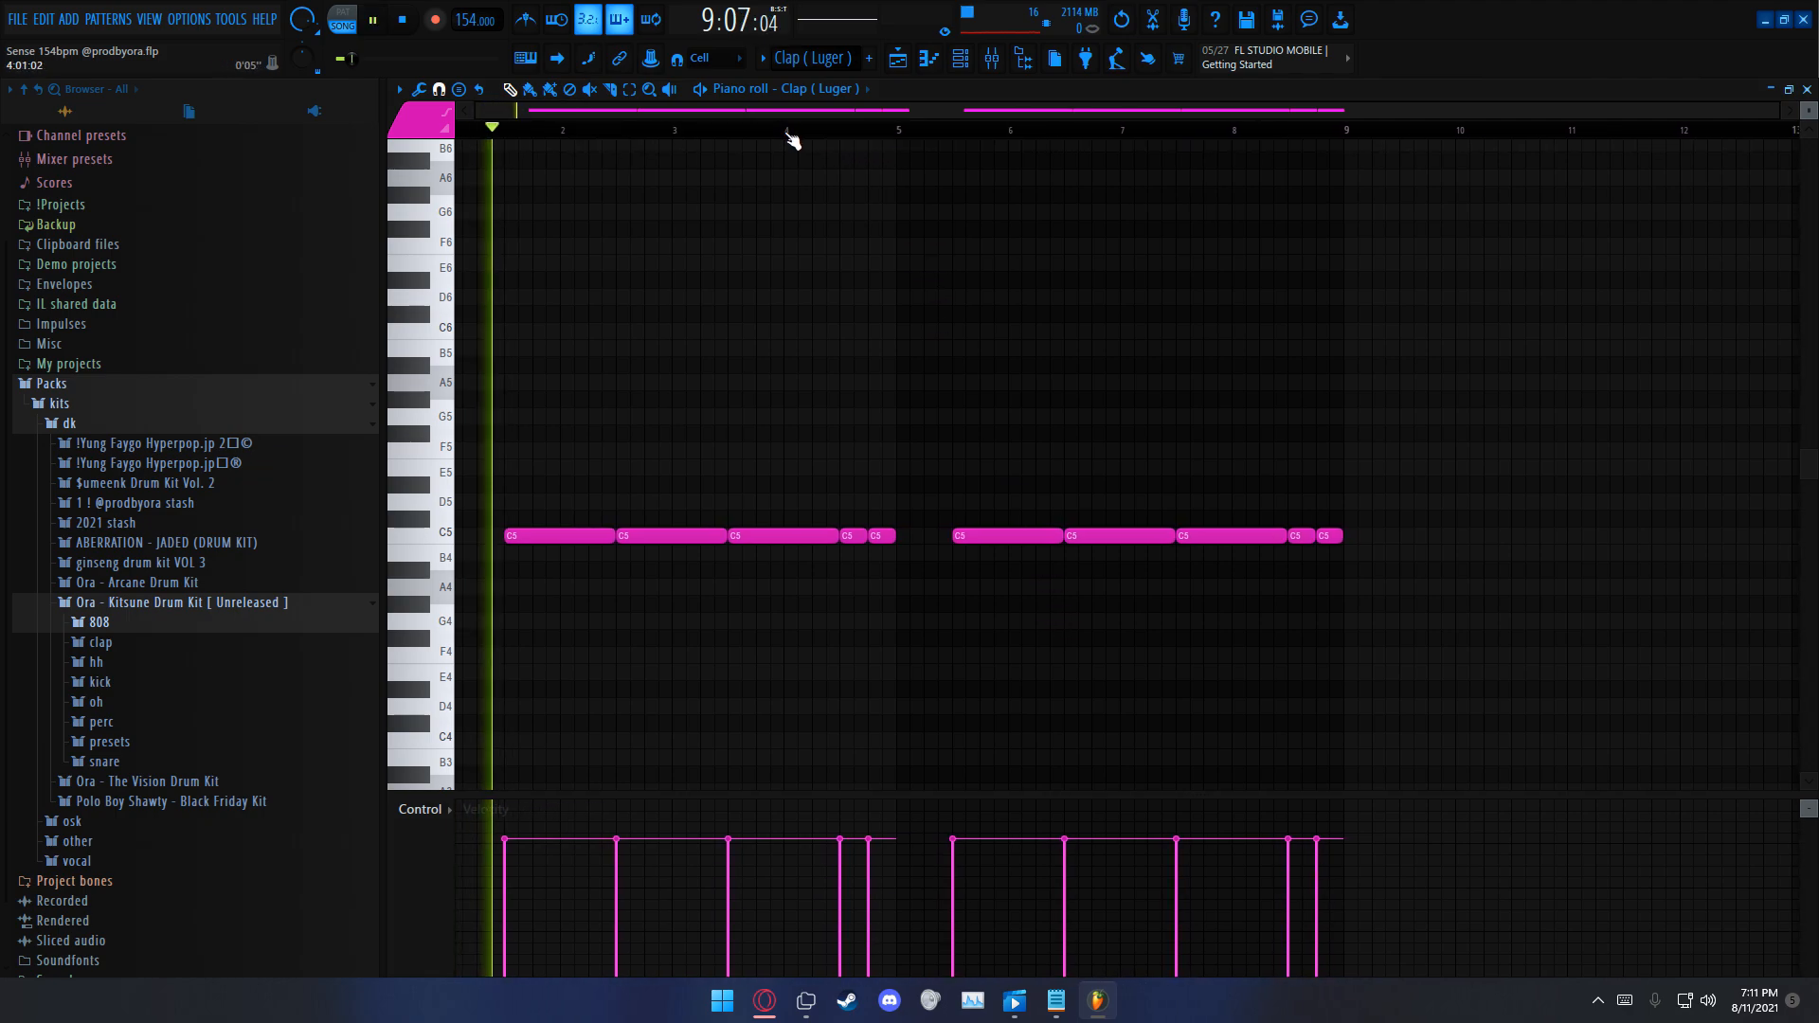
{"action": "left_click_drag", "start_coordinate": [864, 537], "coordinate": [892, 540]}
{"action": "left_click", "coordinate": [1457, 696], "text": "ctrl"}
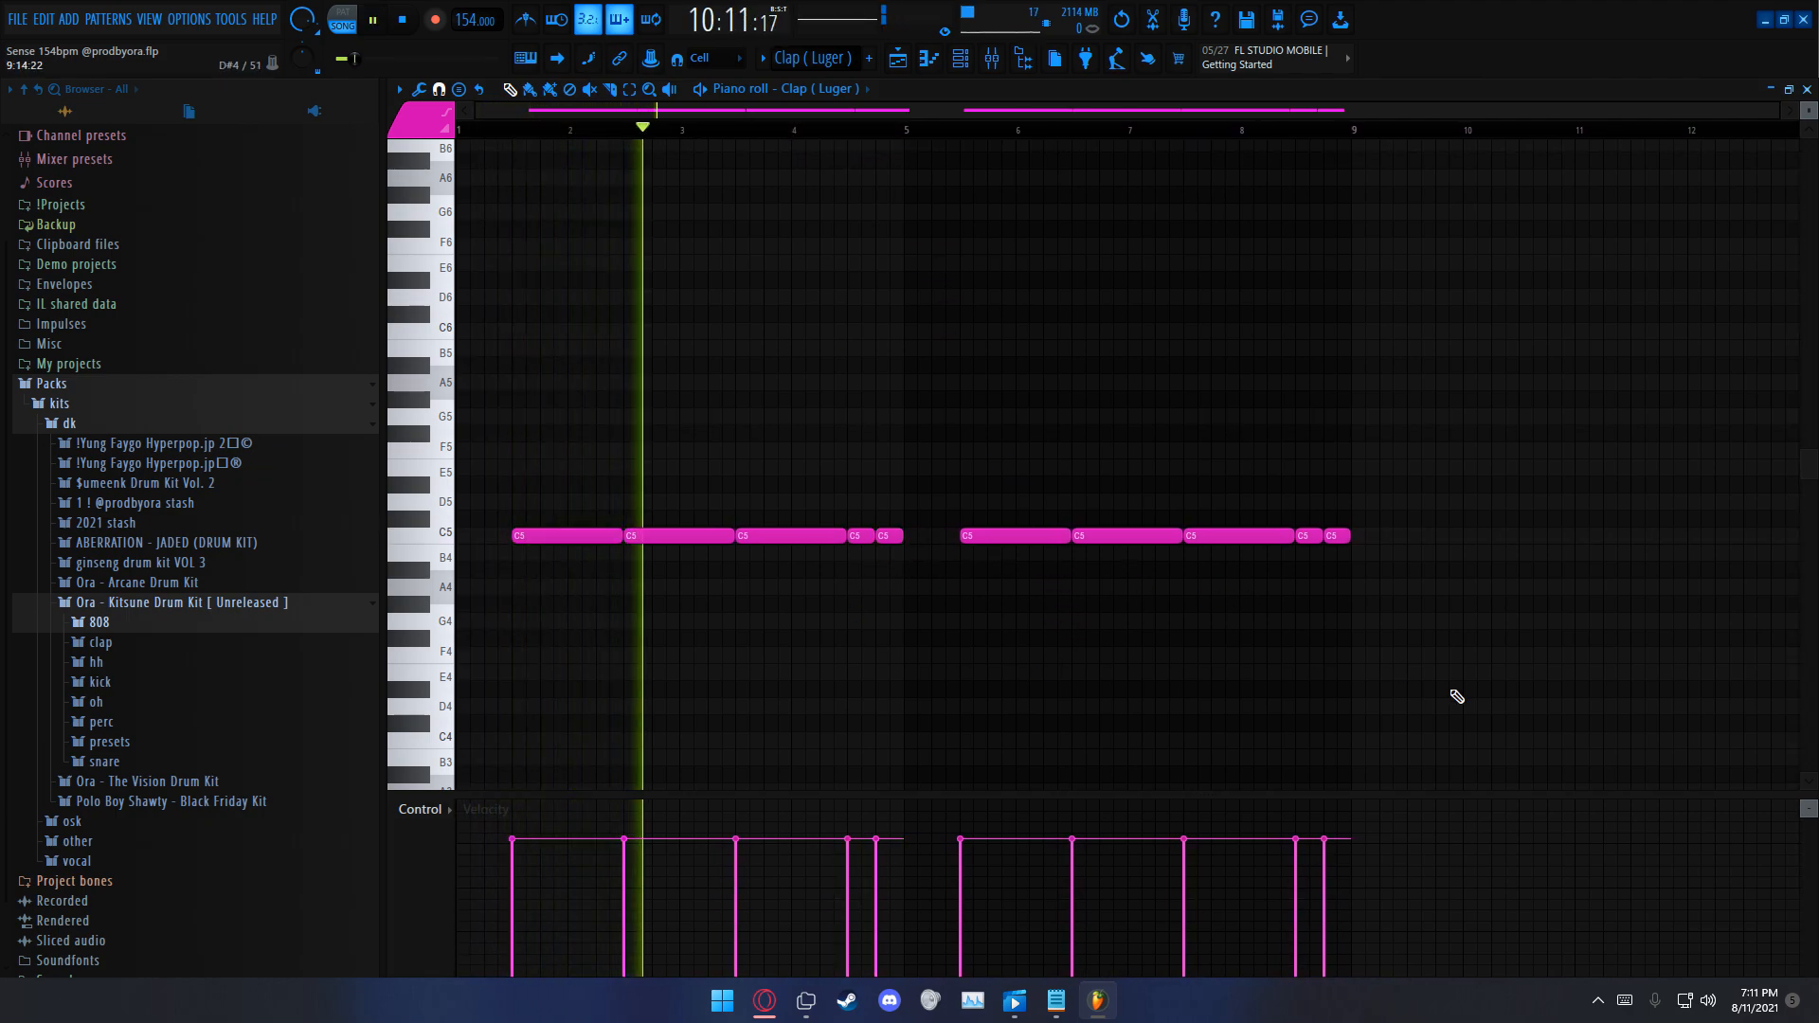
{"action": "left_click", "coordinate": [1806, 89]}
{"action": "key", "text": "space"}
Step: Unmute Tracks 11 and 9 alongside the clap and play them together from bar 9
{"action": "left_click", "coordinate": [630, 608]}
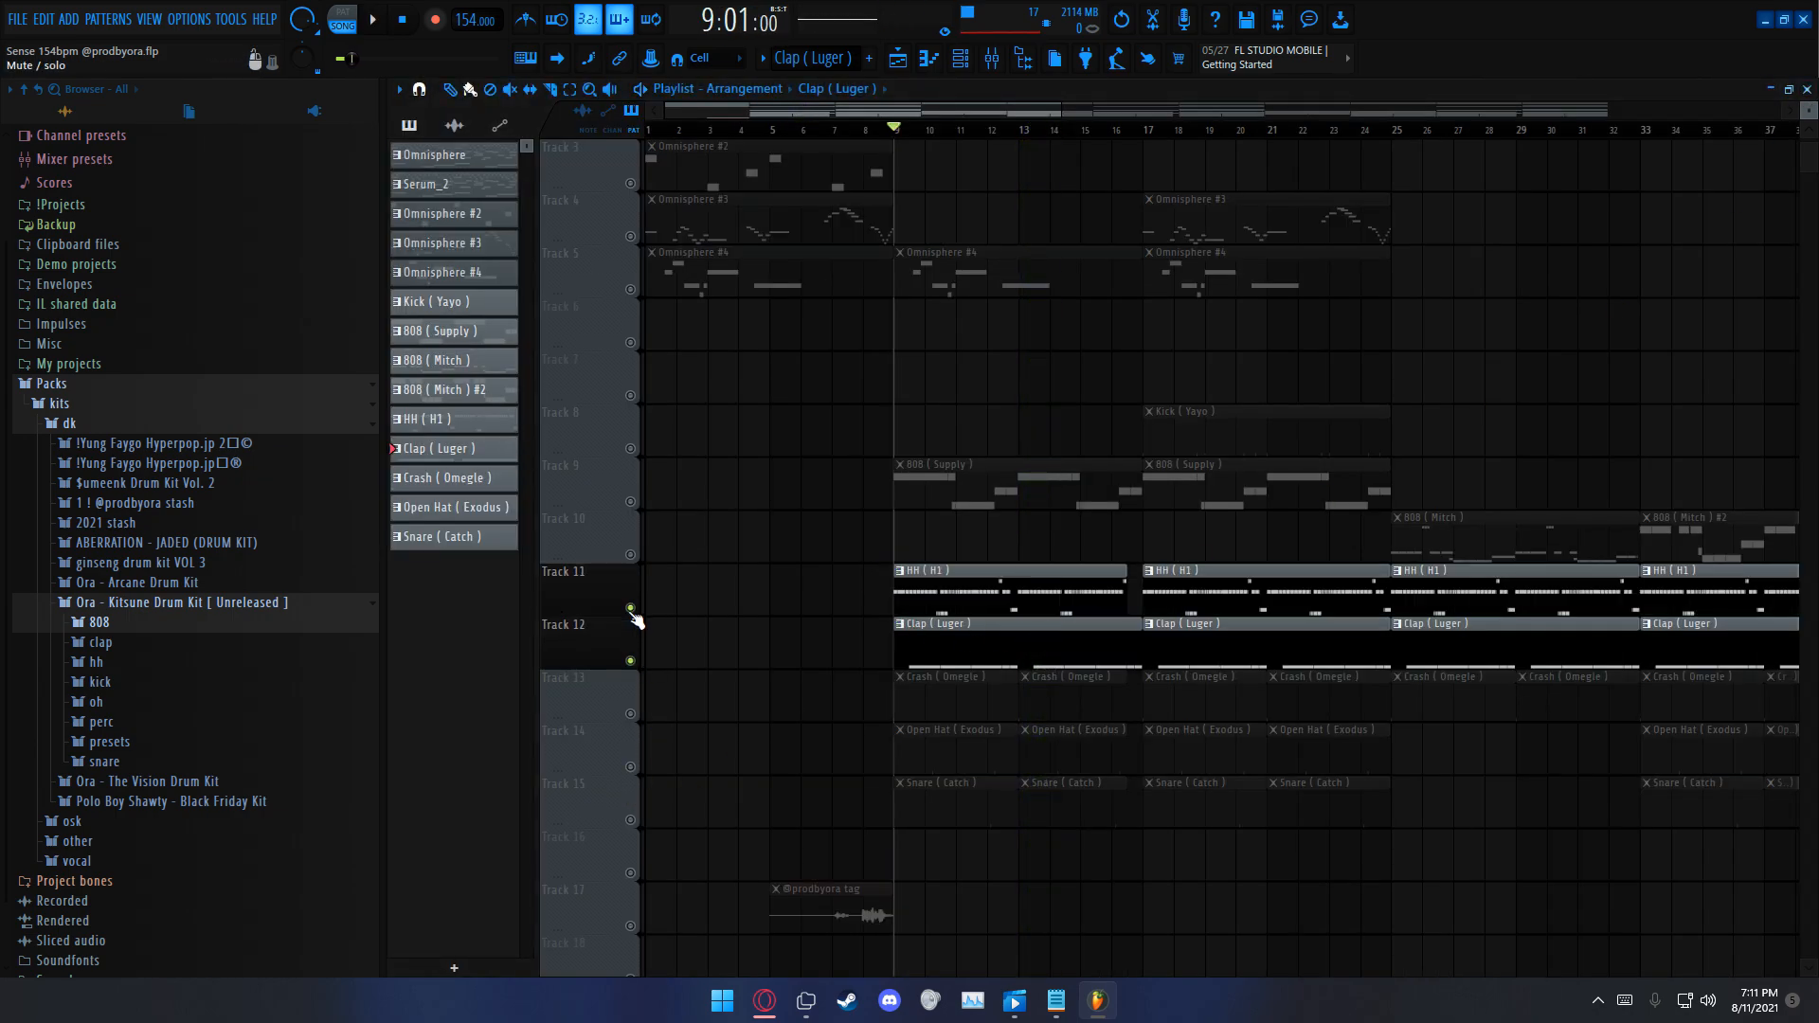
{"action": "left_click", "coordinate": [633, 504]}
{"action": "key", "text": "space"}
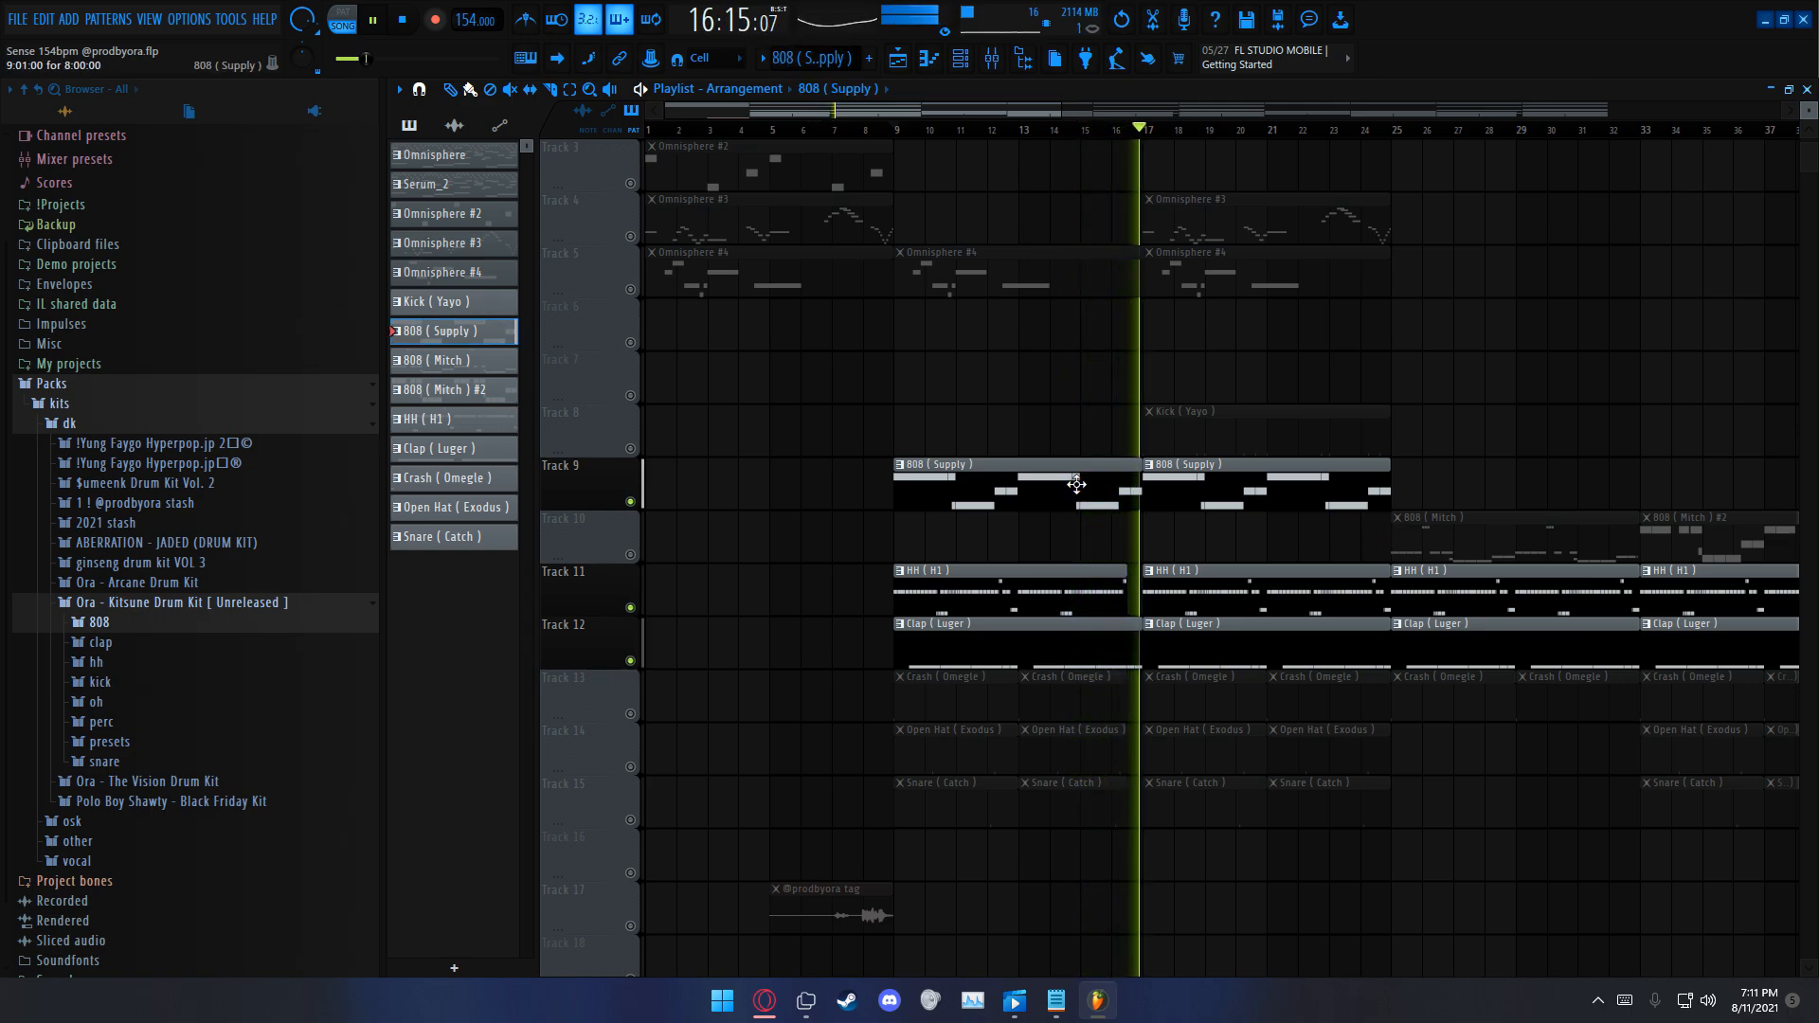
Step: Stop playback and examine the A#4 slide note near bar 3 of the 808 (Supply) pattern in the piano roll
{"action": "double_click", "coordinate": [1075, 485]}
{"action": "key", "text": "space"}
{"action": "left_click_drag", "start_coordinate": [952, 112], "coordinate": [334, 108]}
{"action": "scroll", "coordinate": [528, 142], "scroll_direction": "up", "scroll_amount": 4}
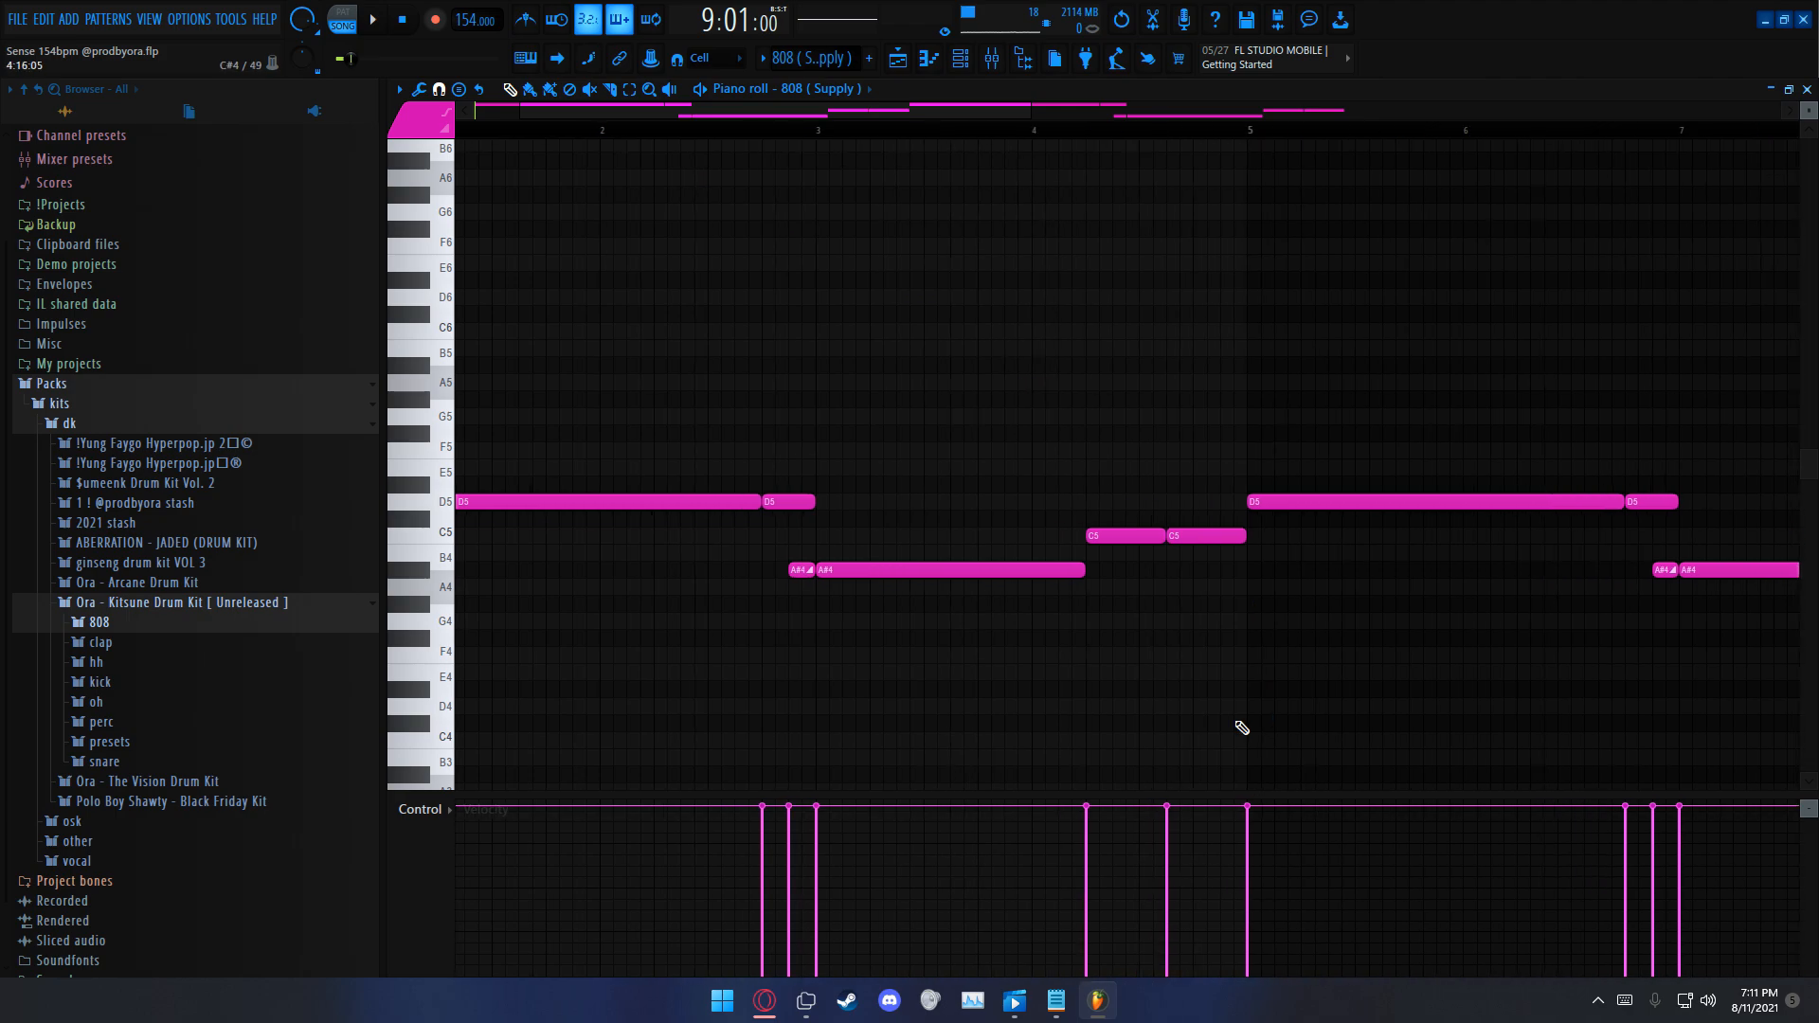
{"action": "left_click_drag", "start_coordinate": [885, 512], "coordinate": [887, 574]}
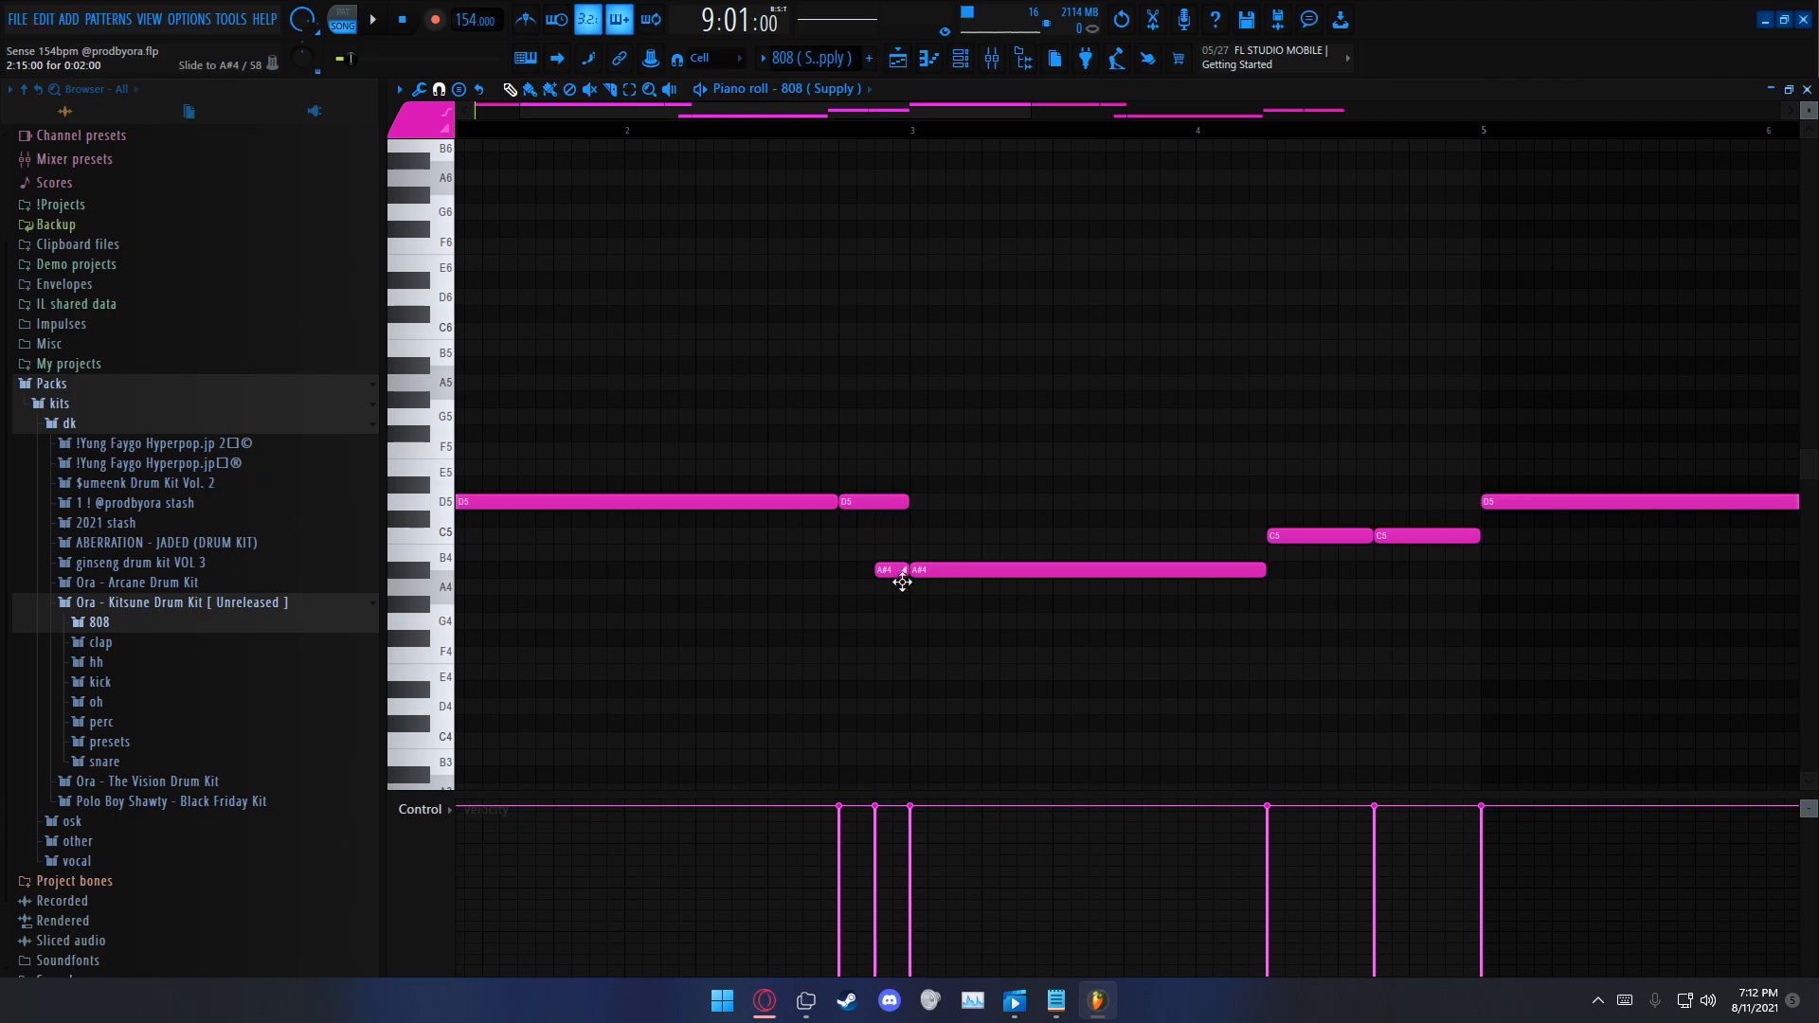
{"action": "key", "text": "Escape"}
Step: Open the soloed Crash (Omegle) pattern in the piano roll, play it and return to the playlist
{"action": "double_click", "coordinate": [958, 538]}
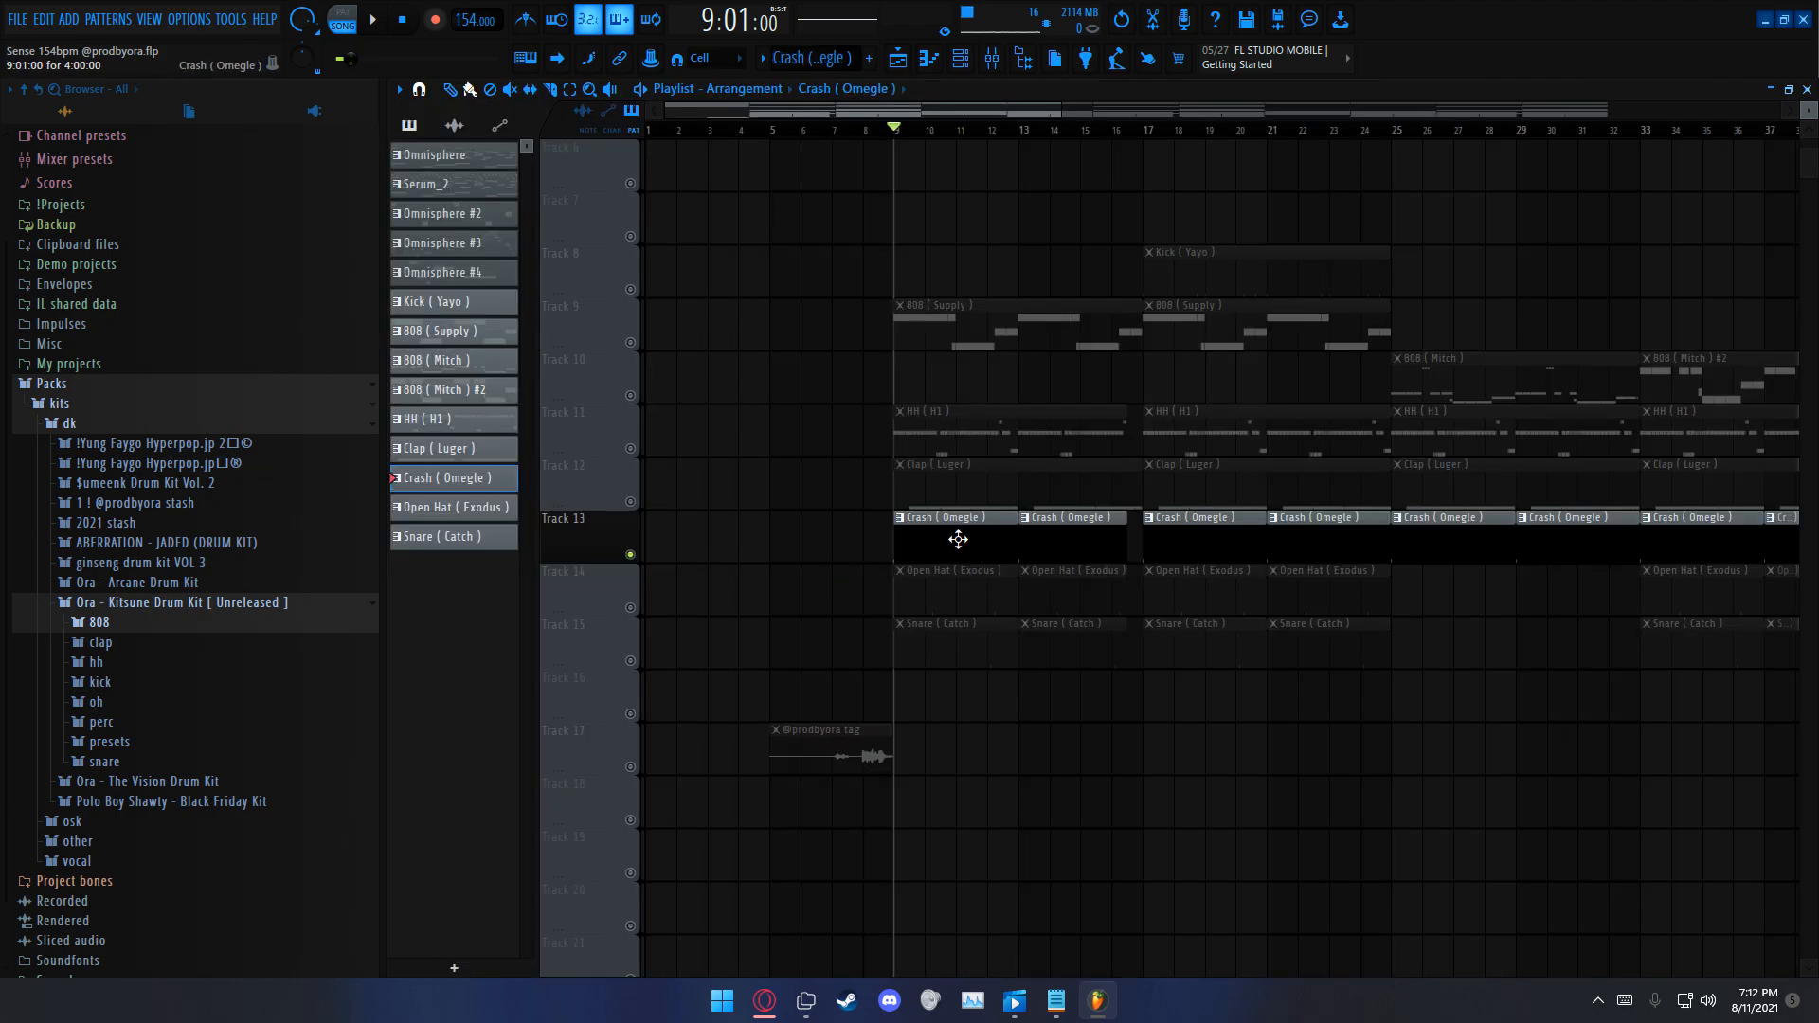
{"action": "scroll", "coordinate": [707, 136], "scroll_direction": "up", "scroll_amount": 3}
{"action": "key", "text": "space"}
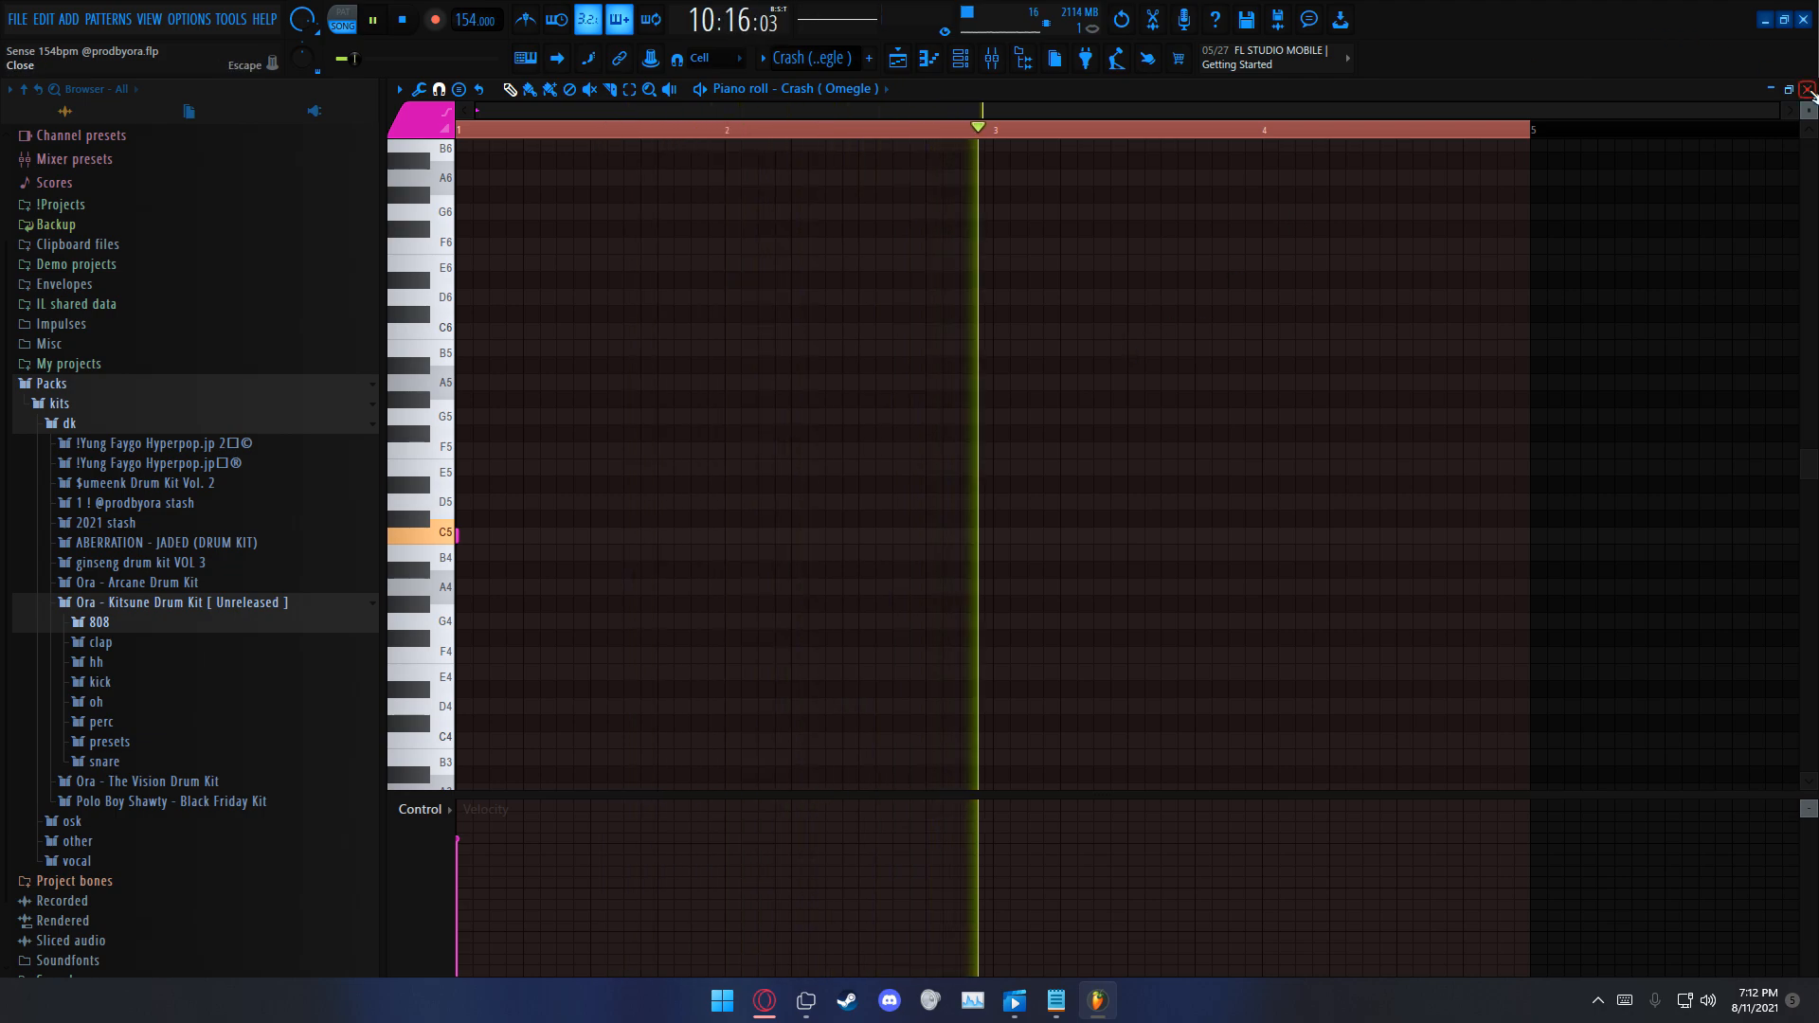
{"action": "key", "text": "space"}
{"action": "key", "text": "Escape"}
Step: Unmute Tracks 12, 11 and 9 alongside the crash on Track 13 and play them together
{"action": "right_click", "coordinate": [630, 555]}
{"action": "left_click", "coordinate": [630, 502]}
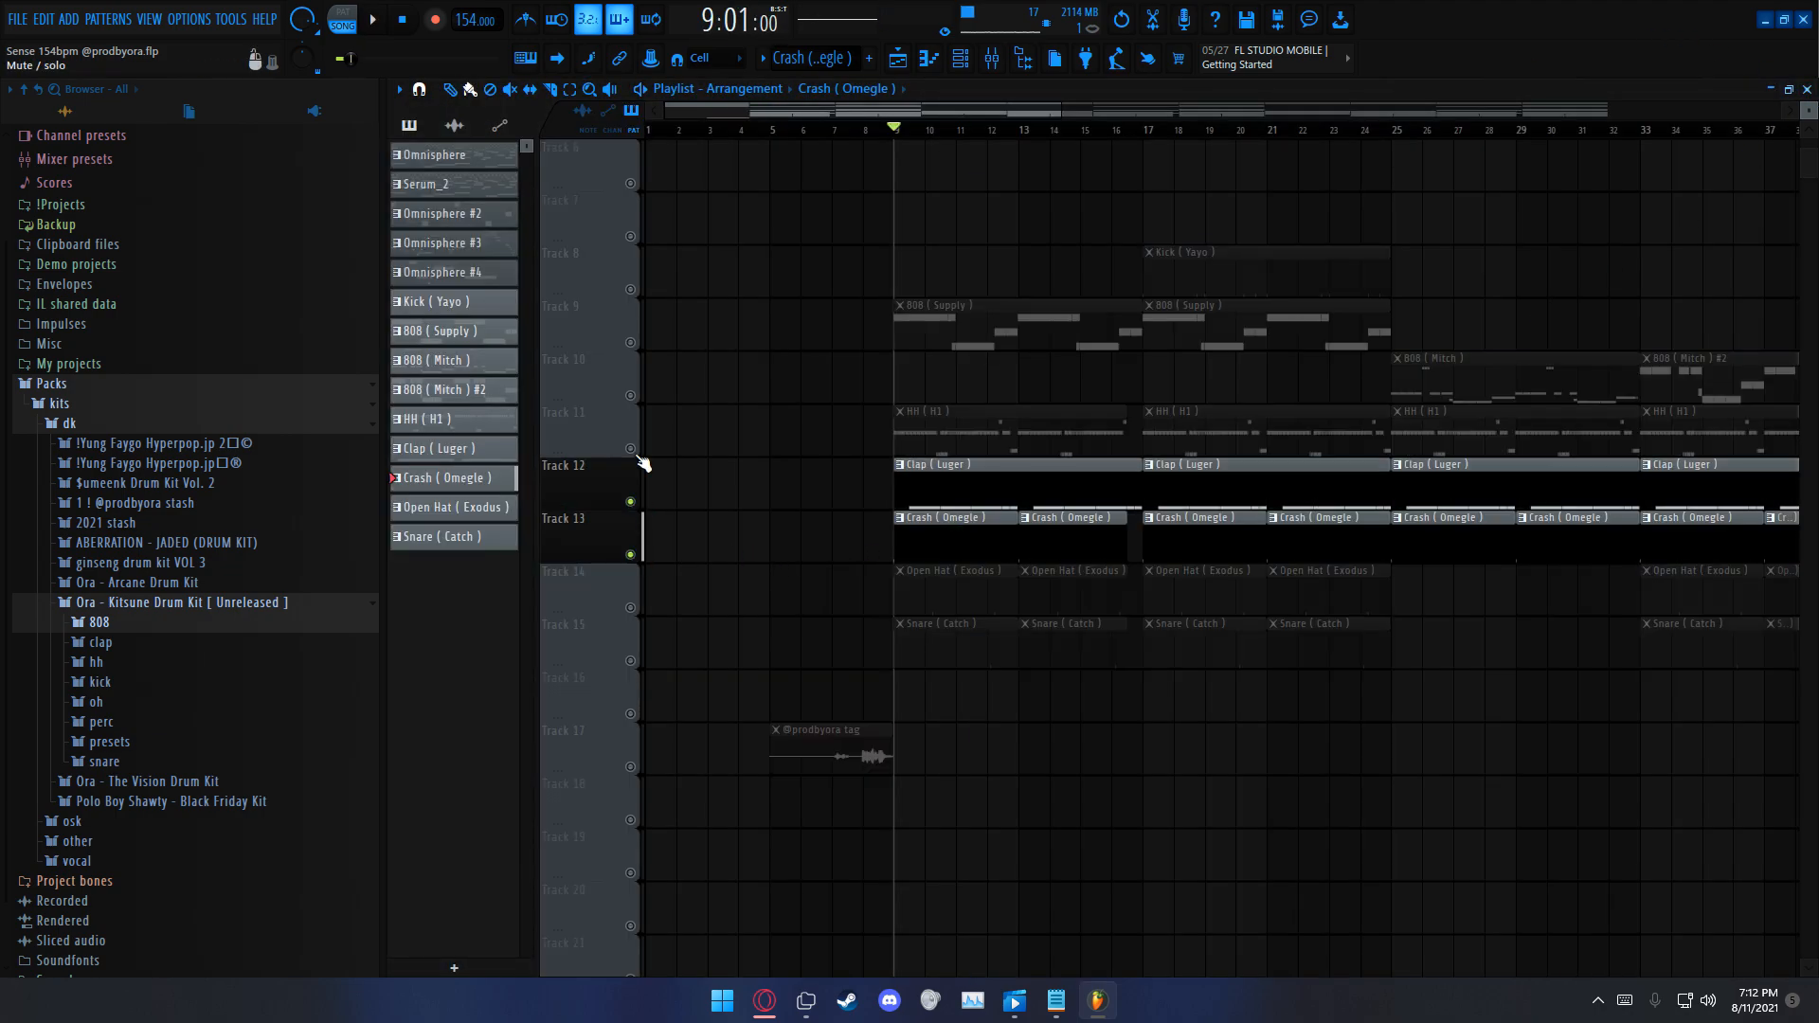
{"action": "left_click", "coordinate": [630, 448]}
{"action": "left_click", "coordinate": [630, 342]}
{"action": "key", "text": "space"}
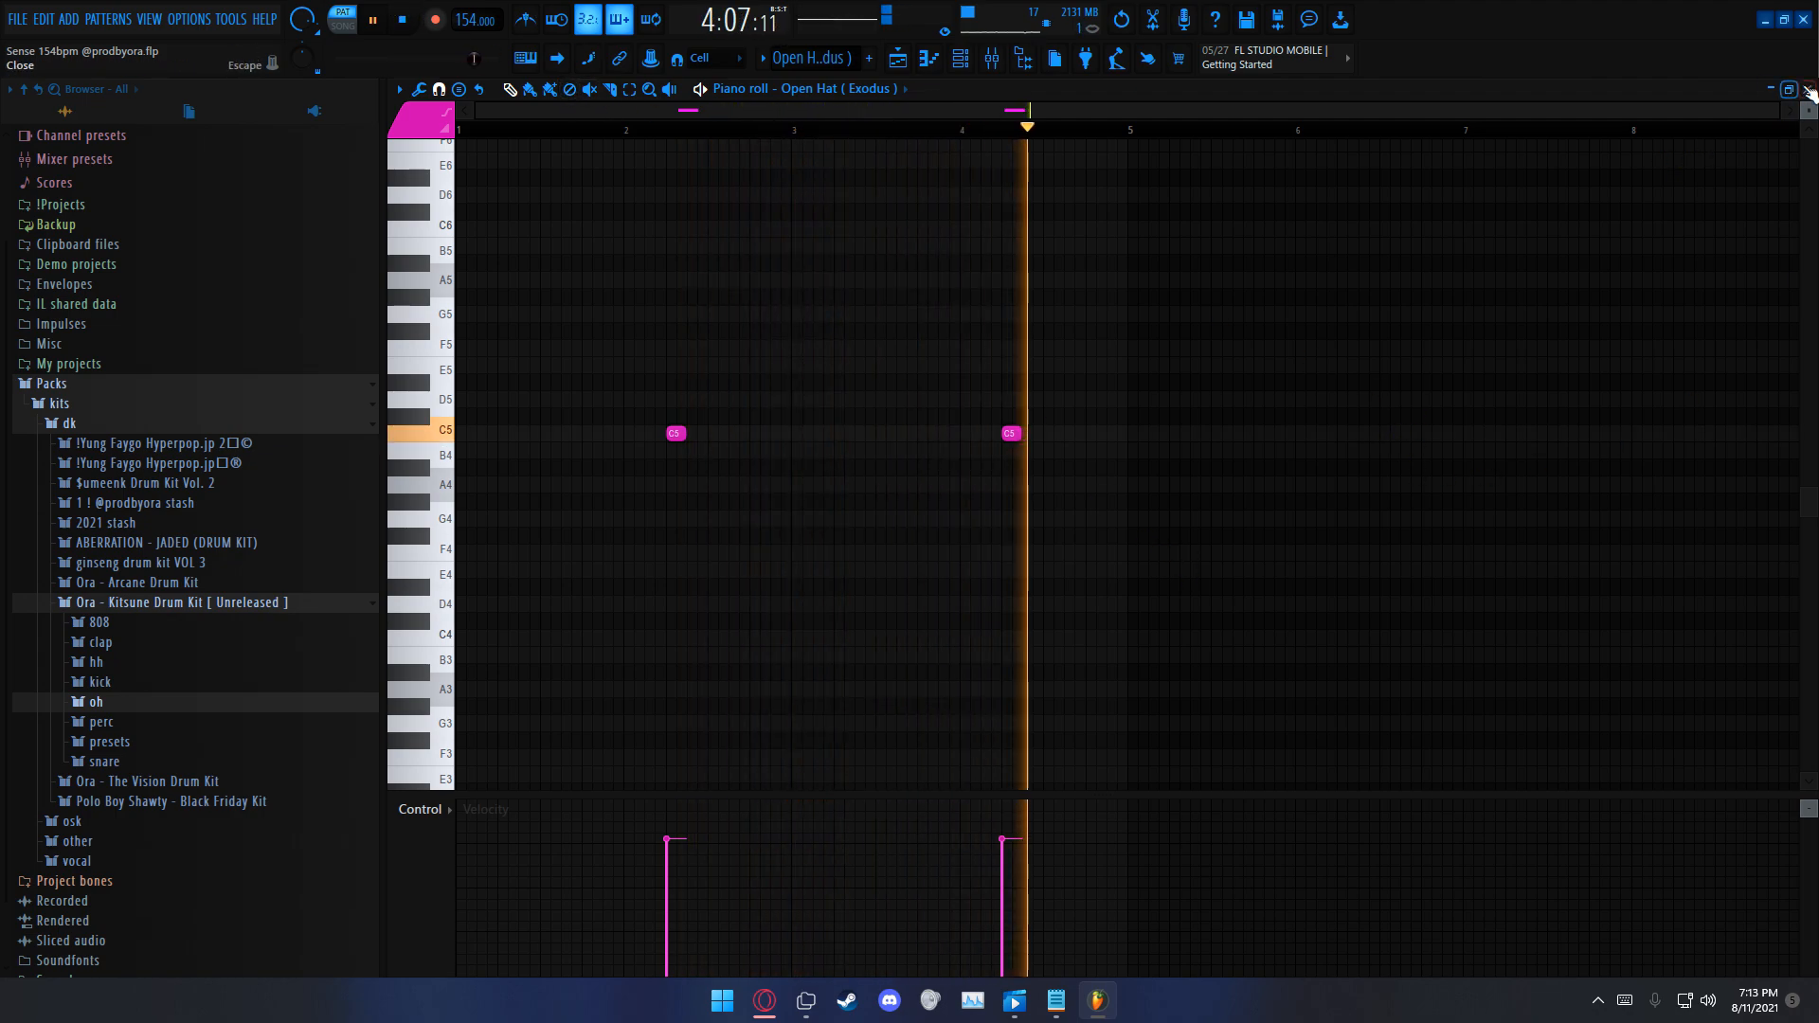
Step: Close the Open Hat (Exodus) piano roll, unmute Tracks 9 and 11 to 13 beside Track 14, and play them together from bar 9
{"action": "left_click", "coordinate": [1806, 89]}
{"action": "key", "text": "space"}
{"action": "left_click_drag", "start_coordinate": [639, 565], "coordinate": [647, 394]}
{"action": "left_click", "coordinate": [644, 394]}
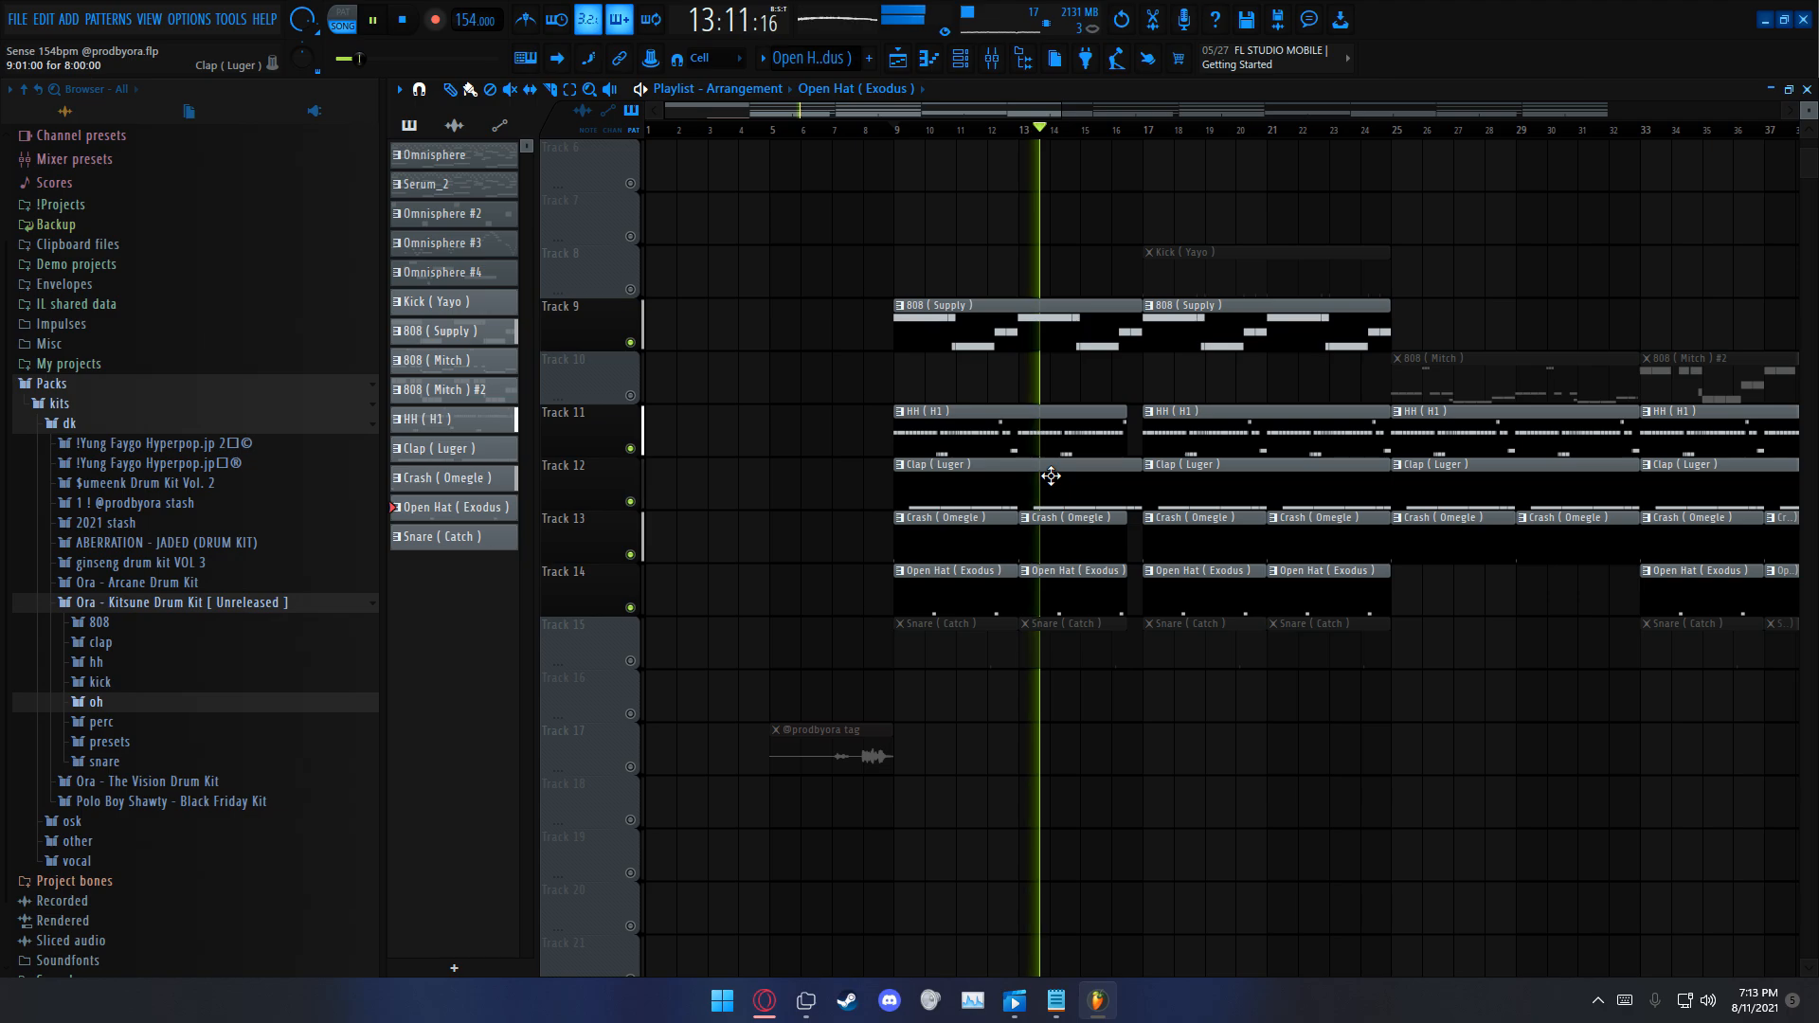
{"action": "scroll", "coordinate": [1084, 533], "scroll_direction": "down", "scroll_amount": 1}
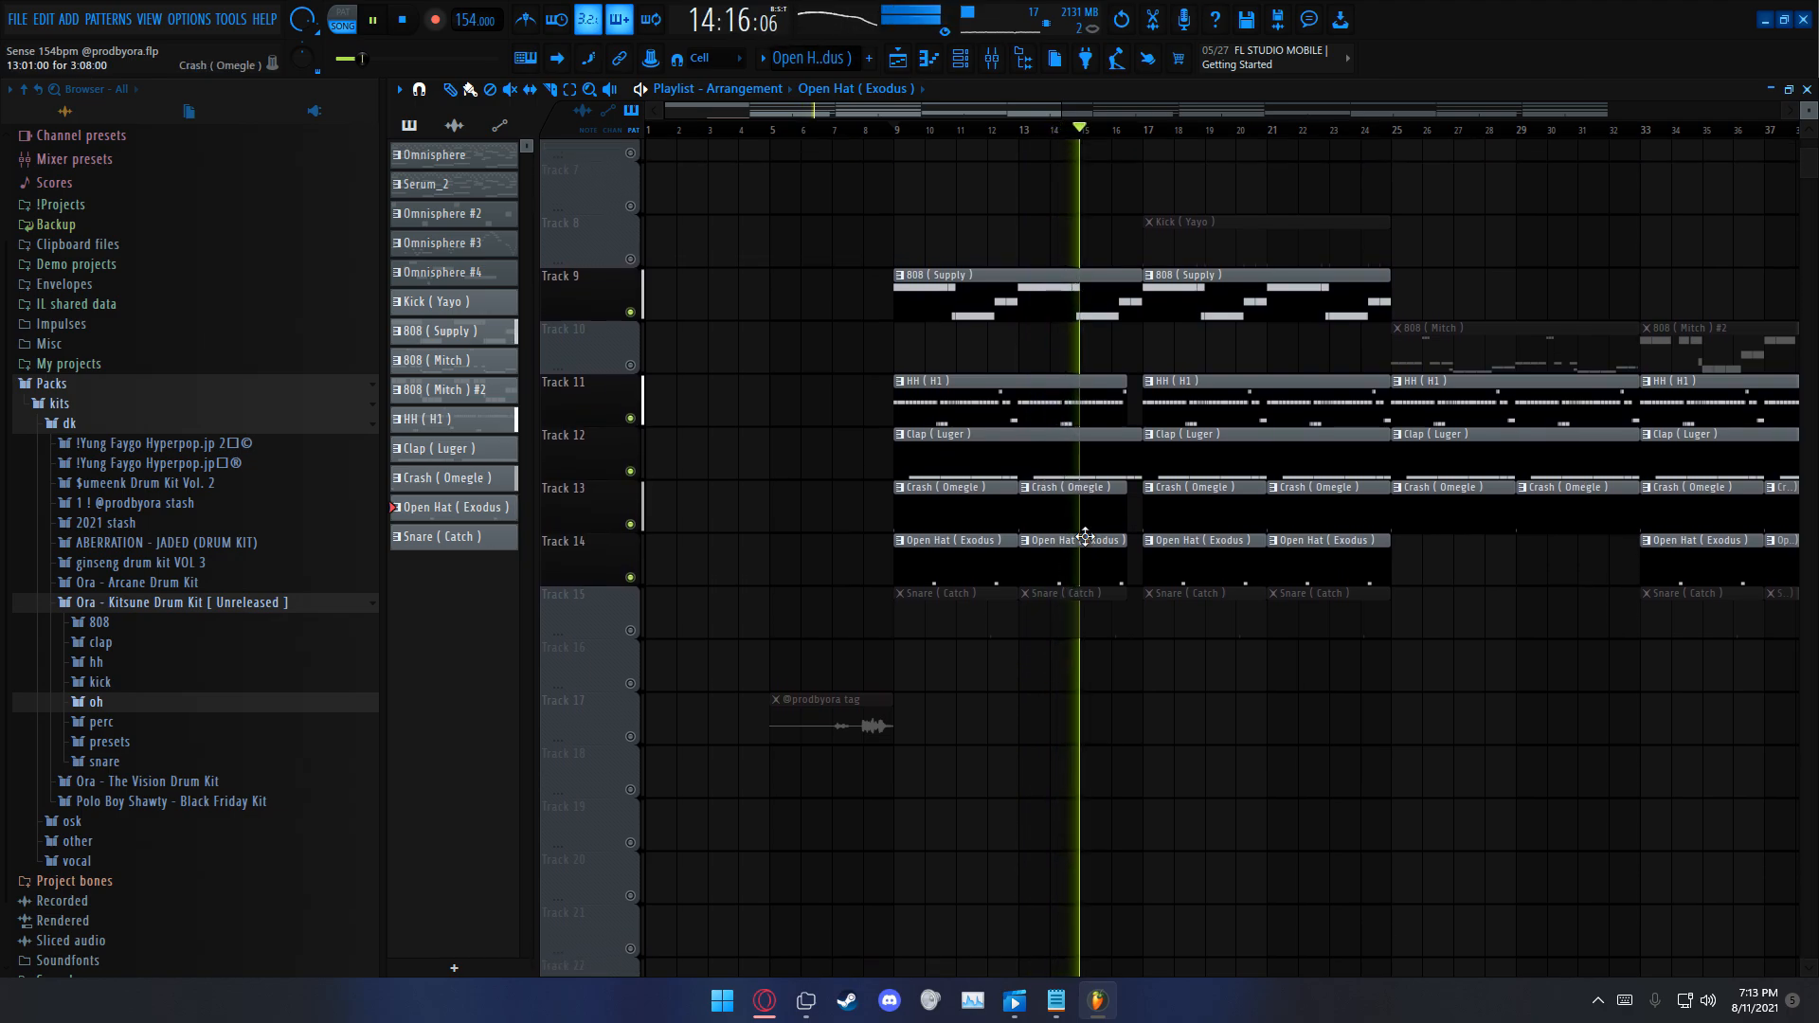
{"action": "scroll", "coordinate": [1084, 535], "scroll_direction": "up", "scroll_amount": 1}
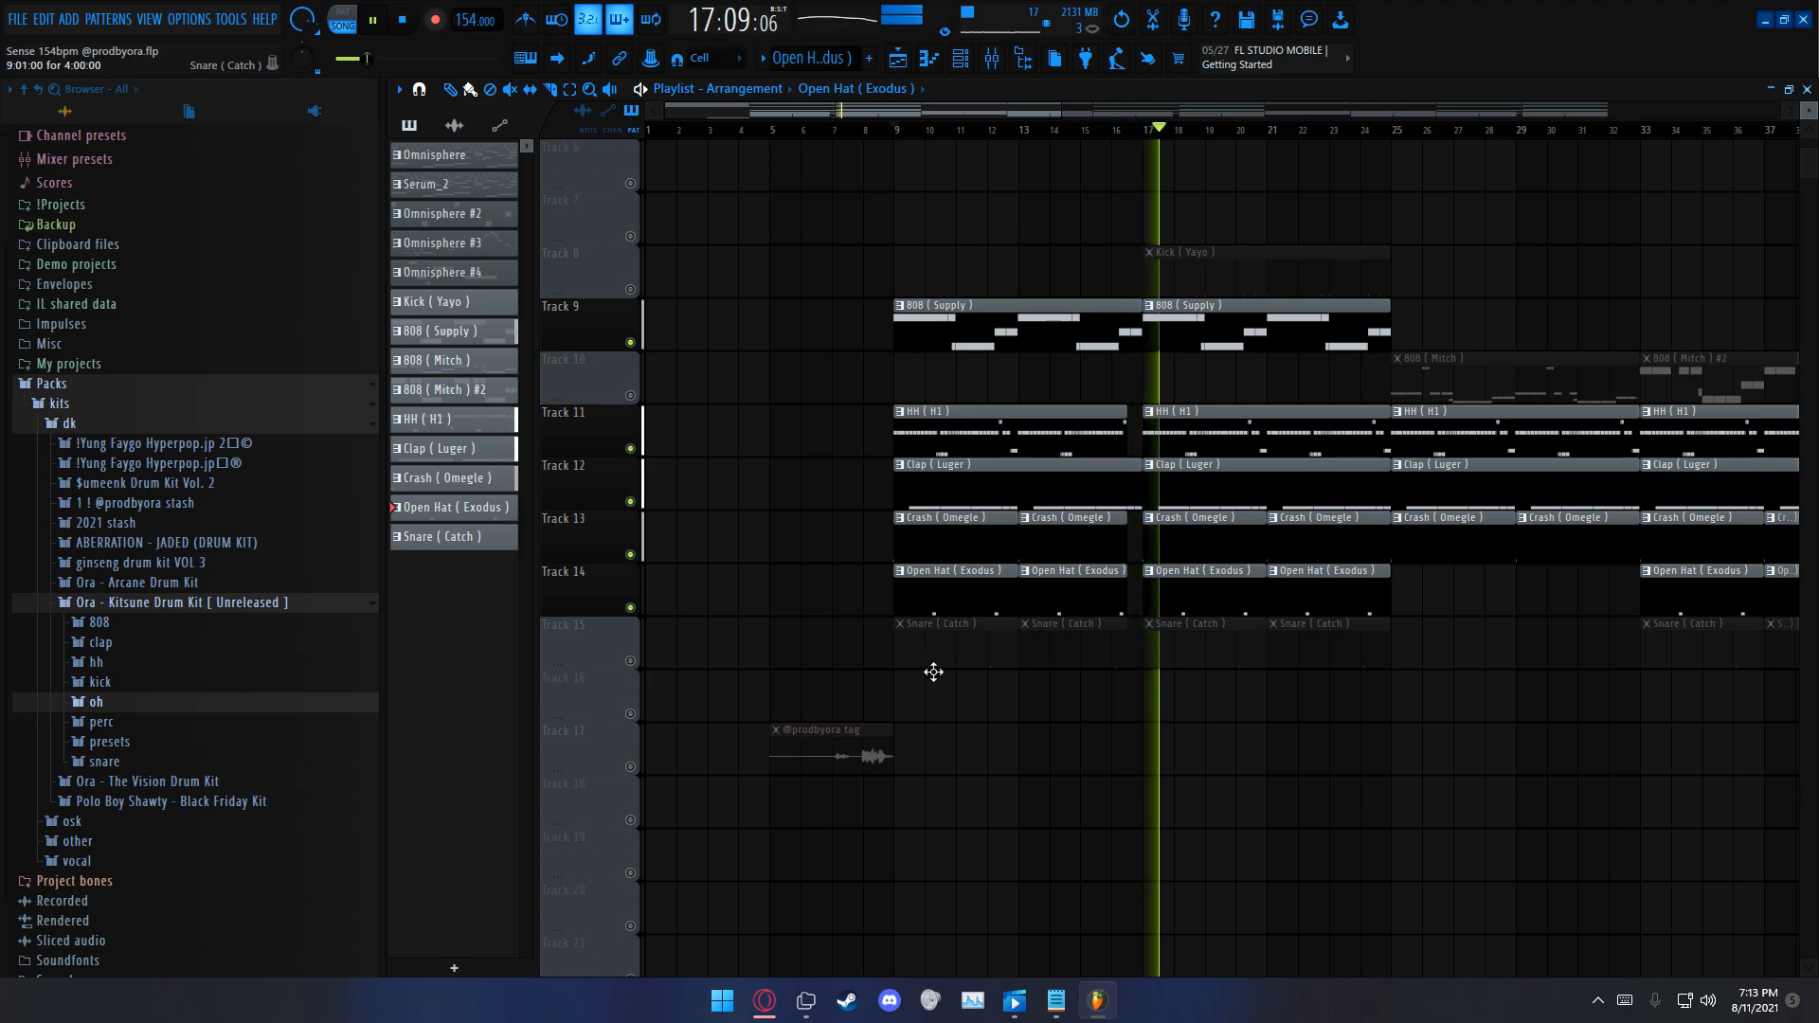
Step: Solo Track 15, open the Snare (Catch) pattern in the piano roll and play it on its own
{"action": "right_click", "coordinate": [632, 662]}
{"action": "double_click", "coordinate": [924, 622]}
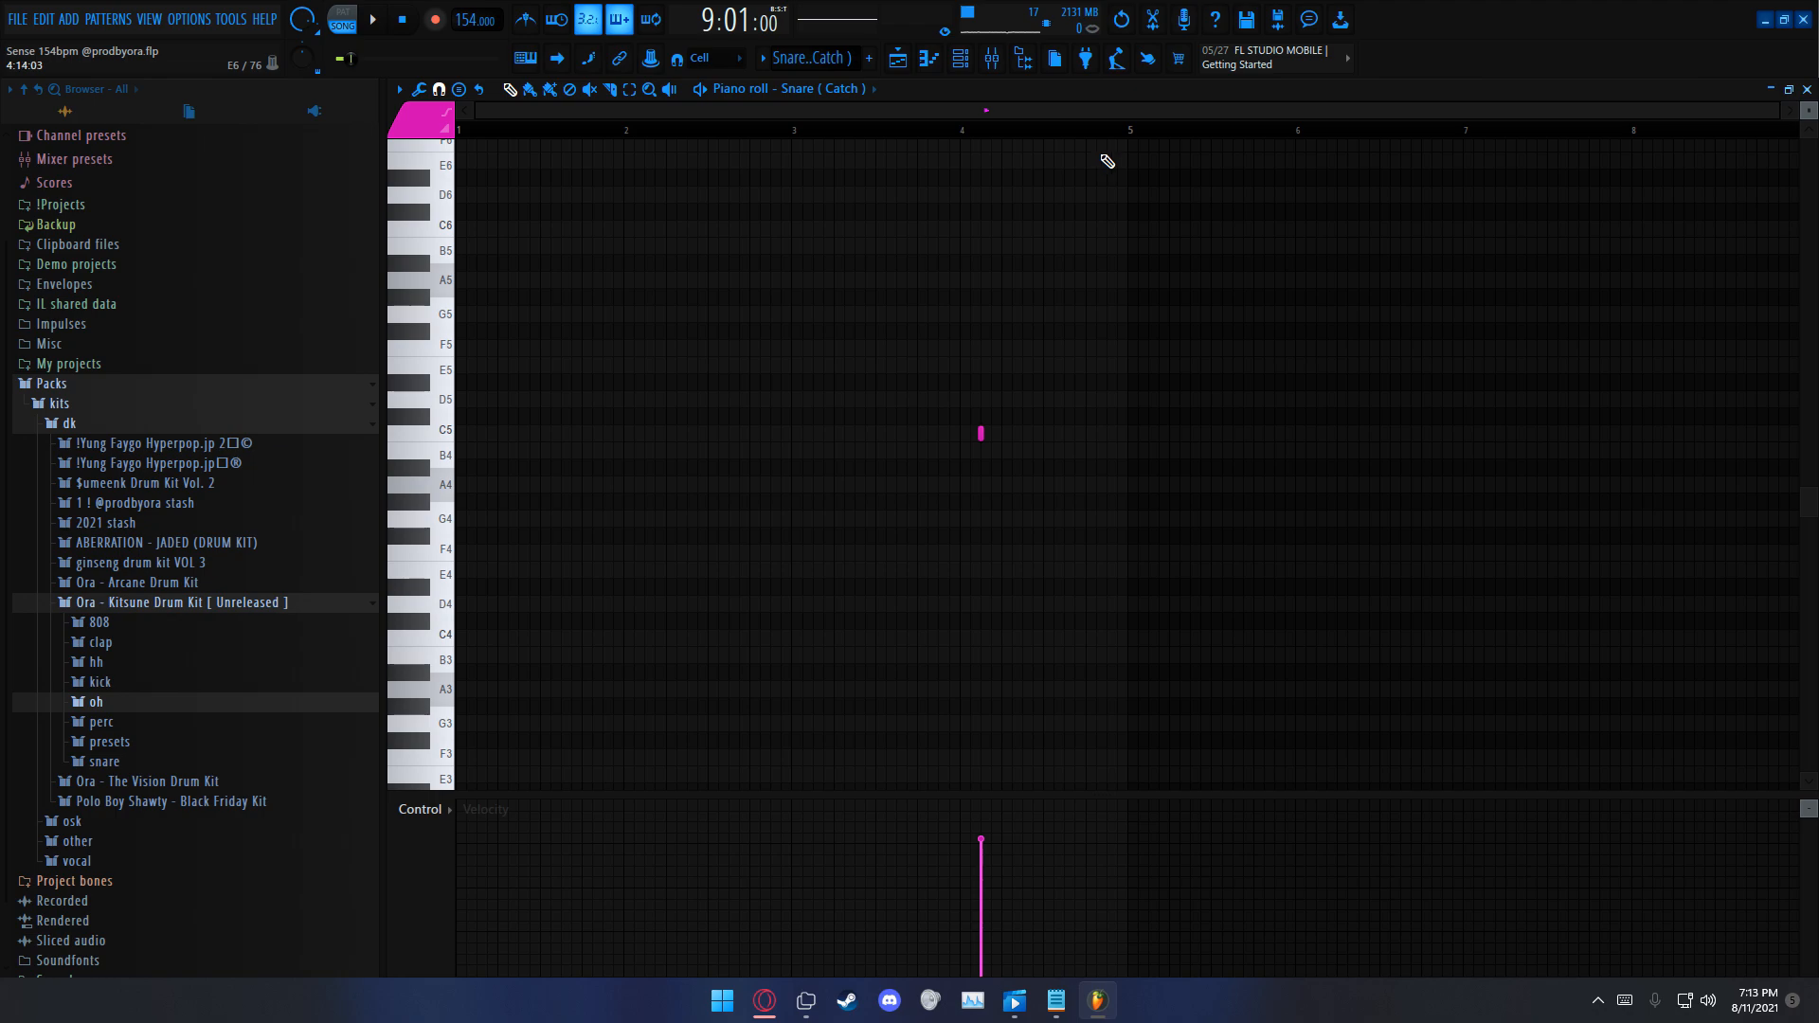
{"action": "key", "text": "space"}
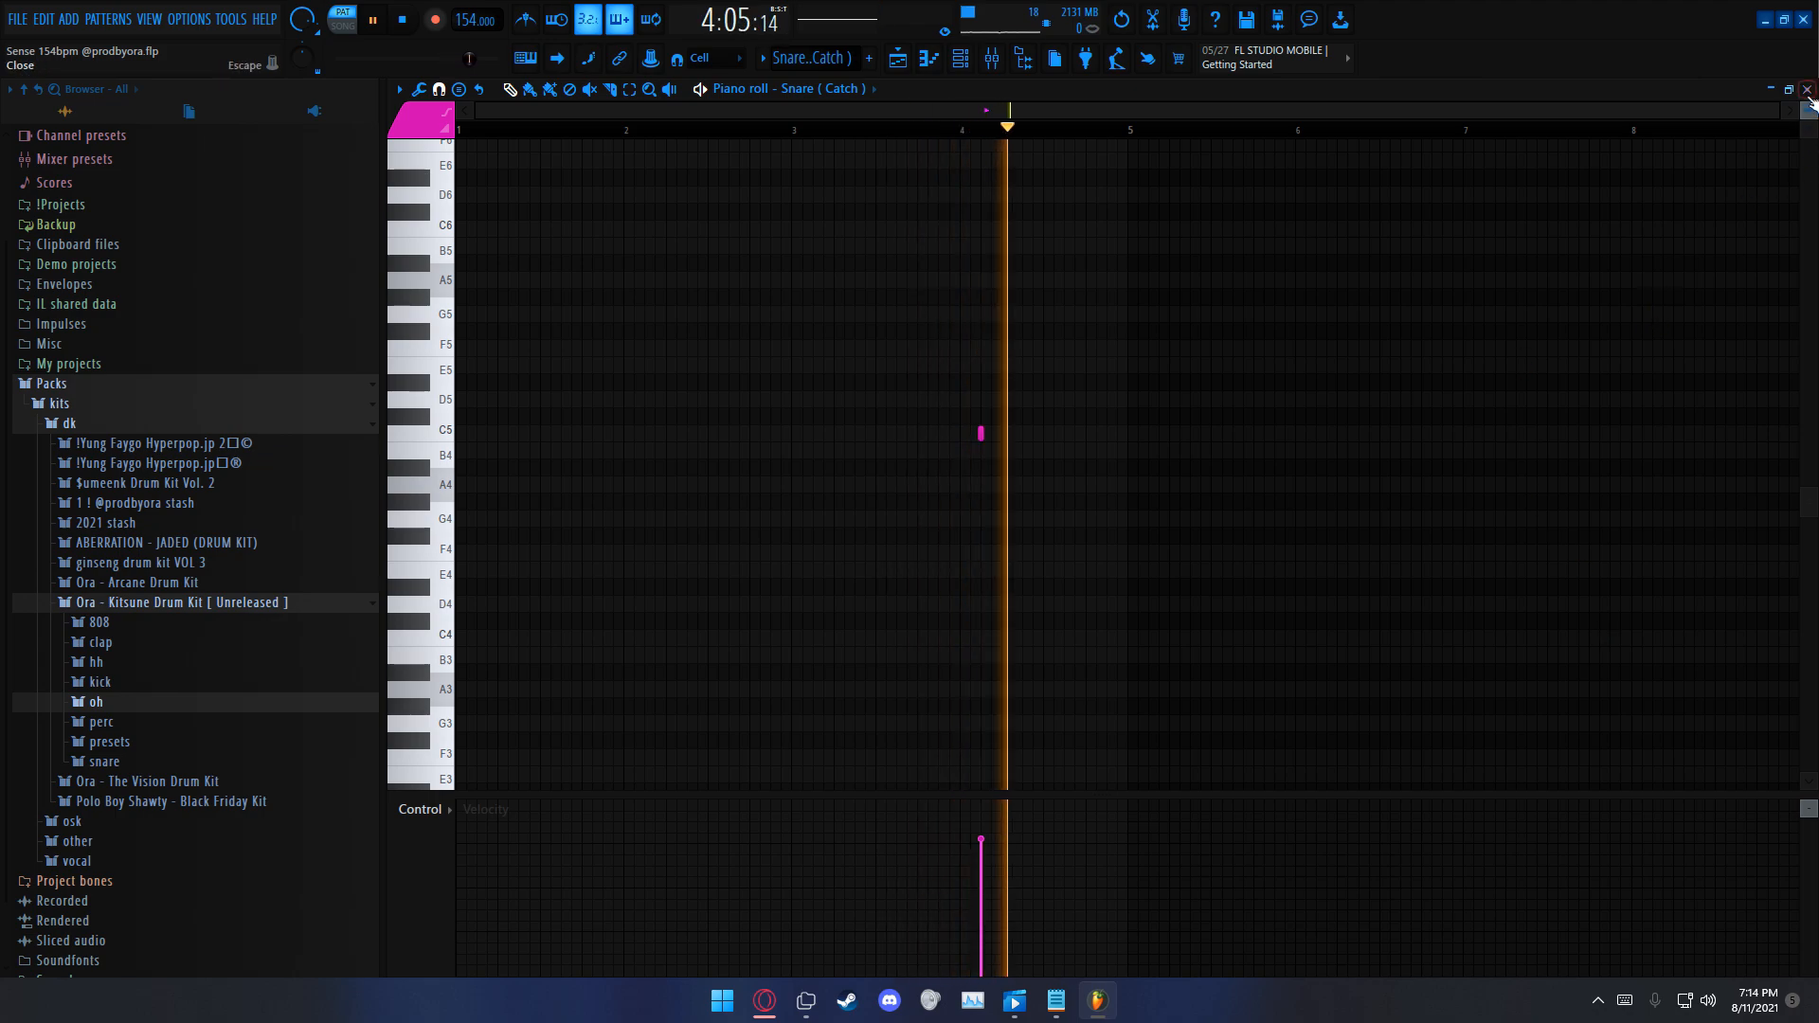
{"action": "key", "text": "F7"}
{"action": "key", "text": "space"}
Step: Unmute Tracks 9 and 11 to 14 alongside the snare and play the drums together from bar 9
{"action": "left_click_drag", "start_coordinate": [630, 608], "coordinate": [641, 427]}
{"action": "left_click", "coordinate": [630, 342]}
{"action": "left_click", "coordinate": [895, 130]}
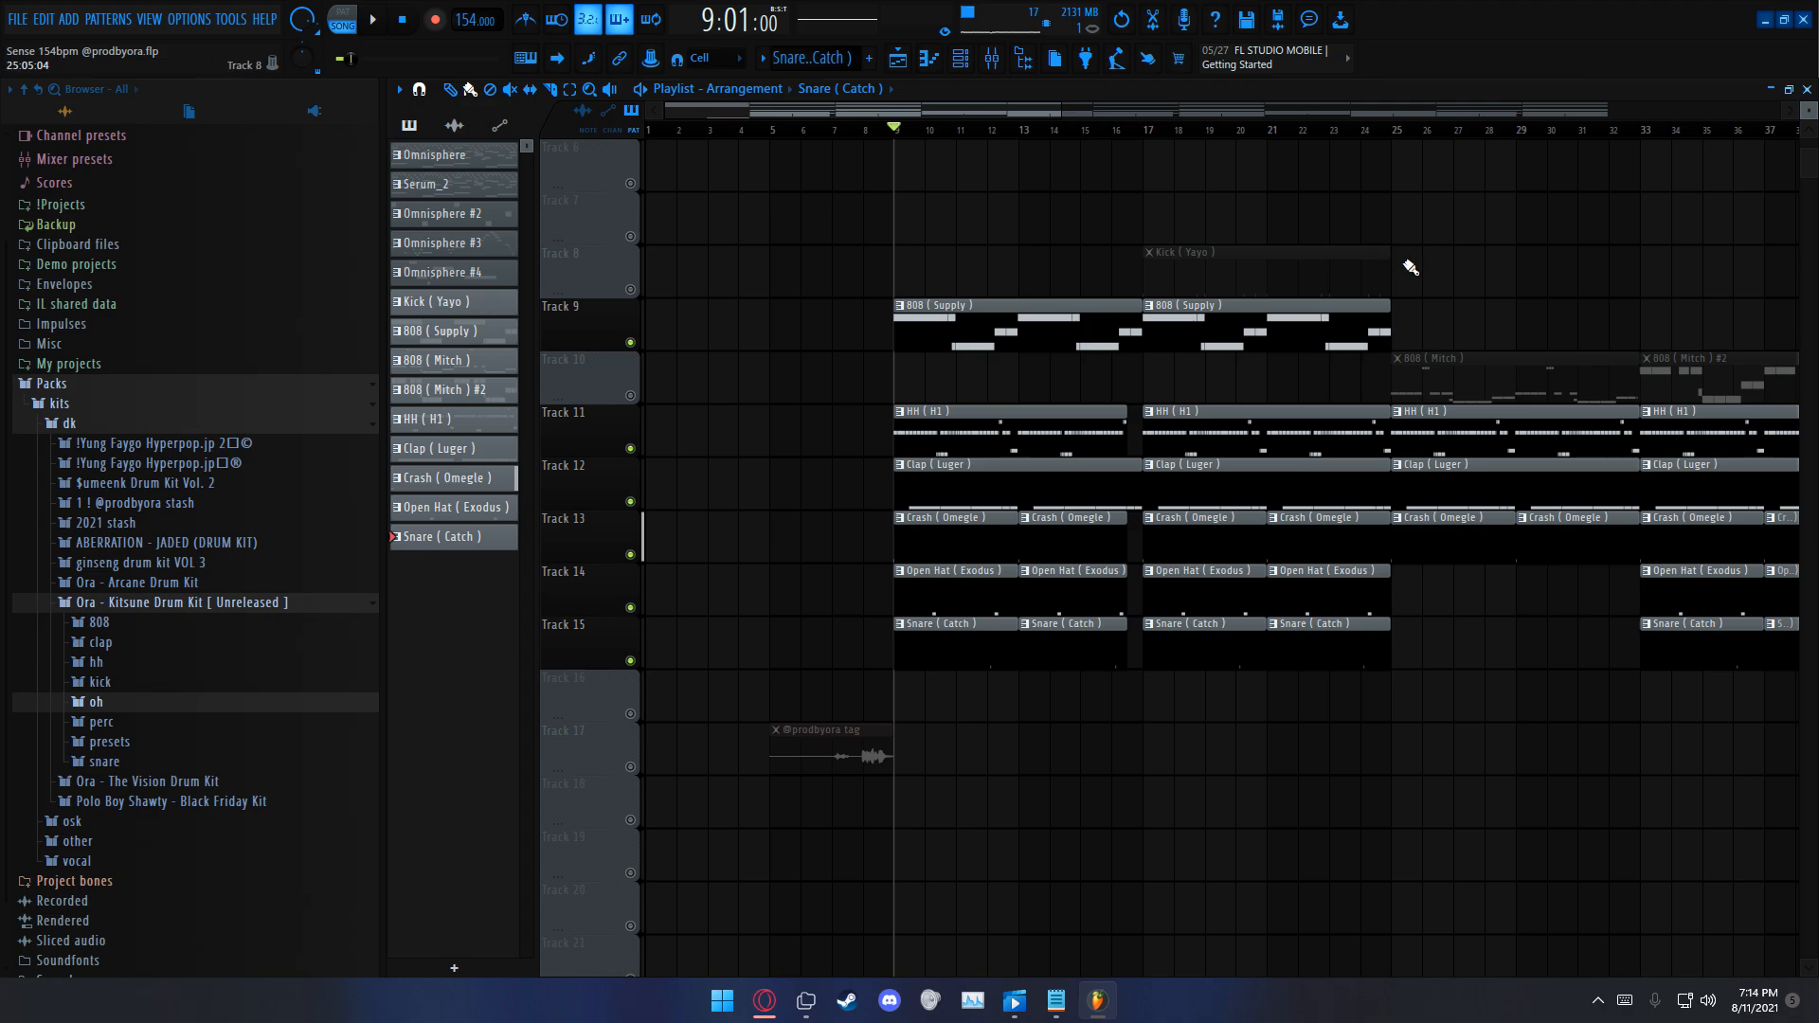
{"action": "key", "text": "space"}
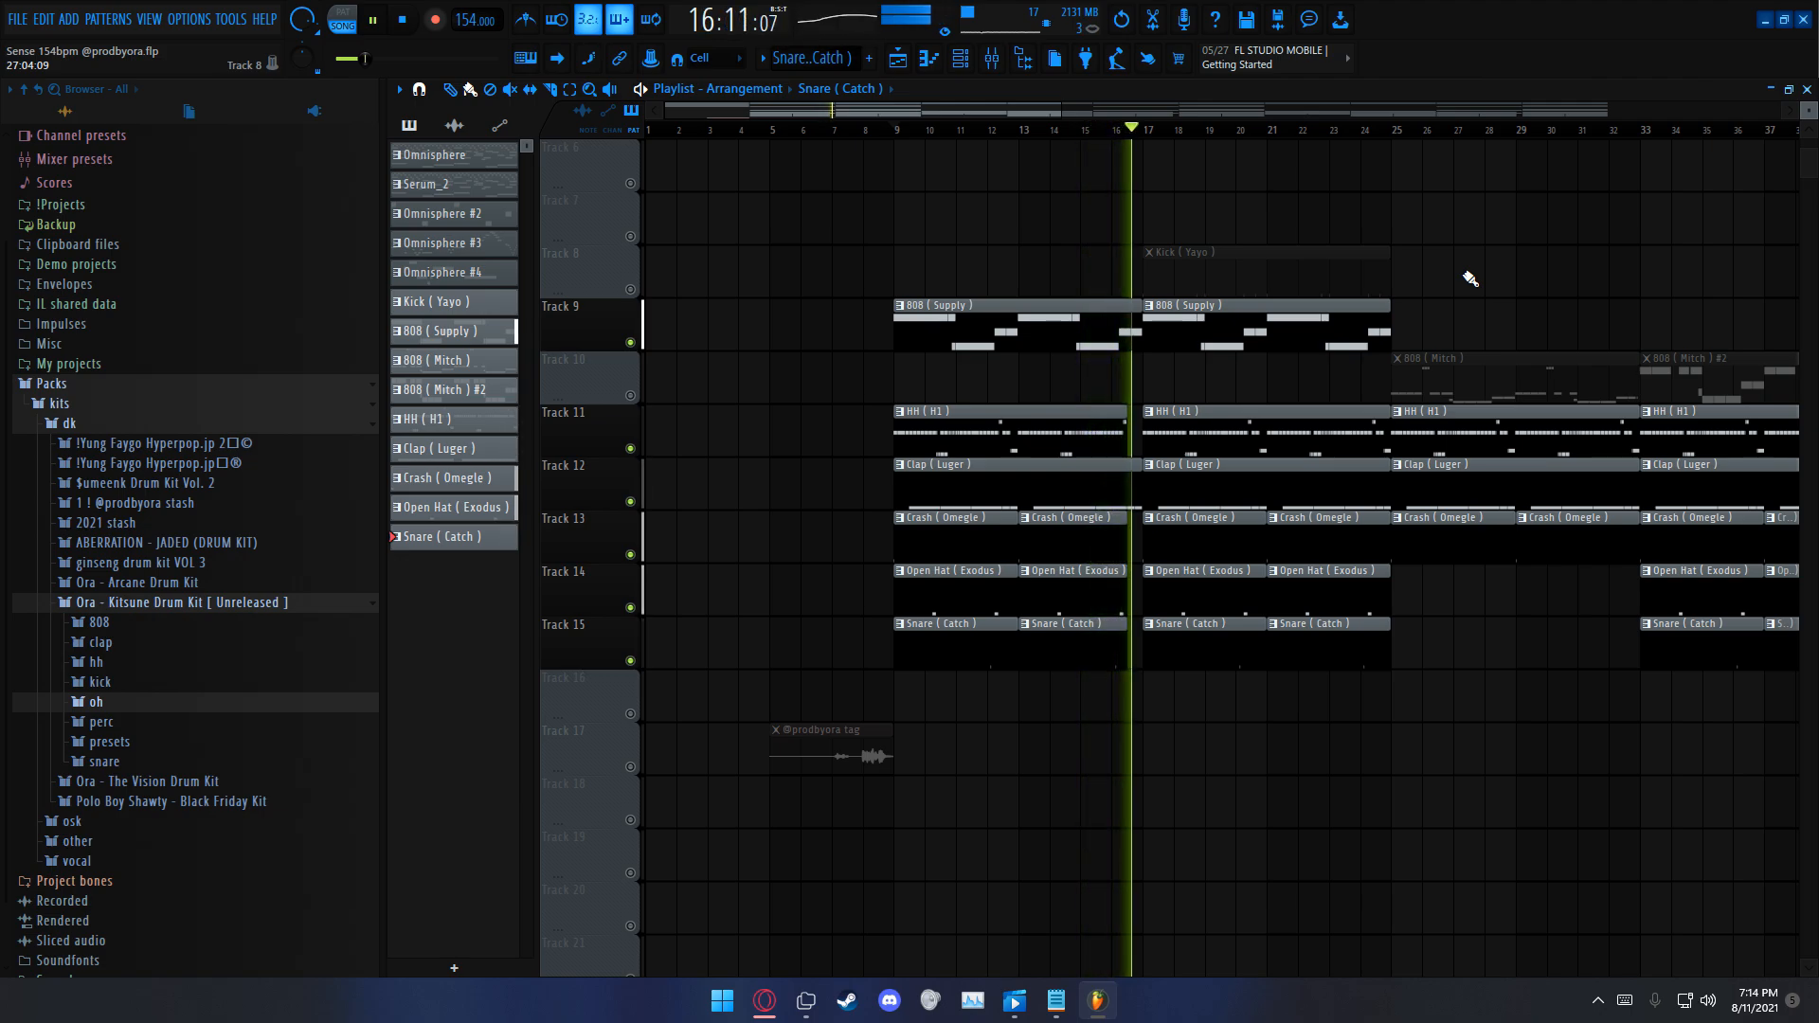
{"action": "key", "text": "space"}
Step: Unmute Track 8 and play the Kick (Yayo) section from bar 17 while viewing its notes in the piano roll
{"action": "left_click", "coordinate": [630, 289]}
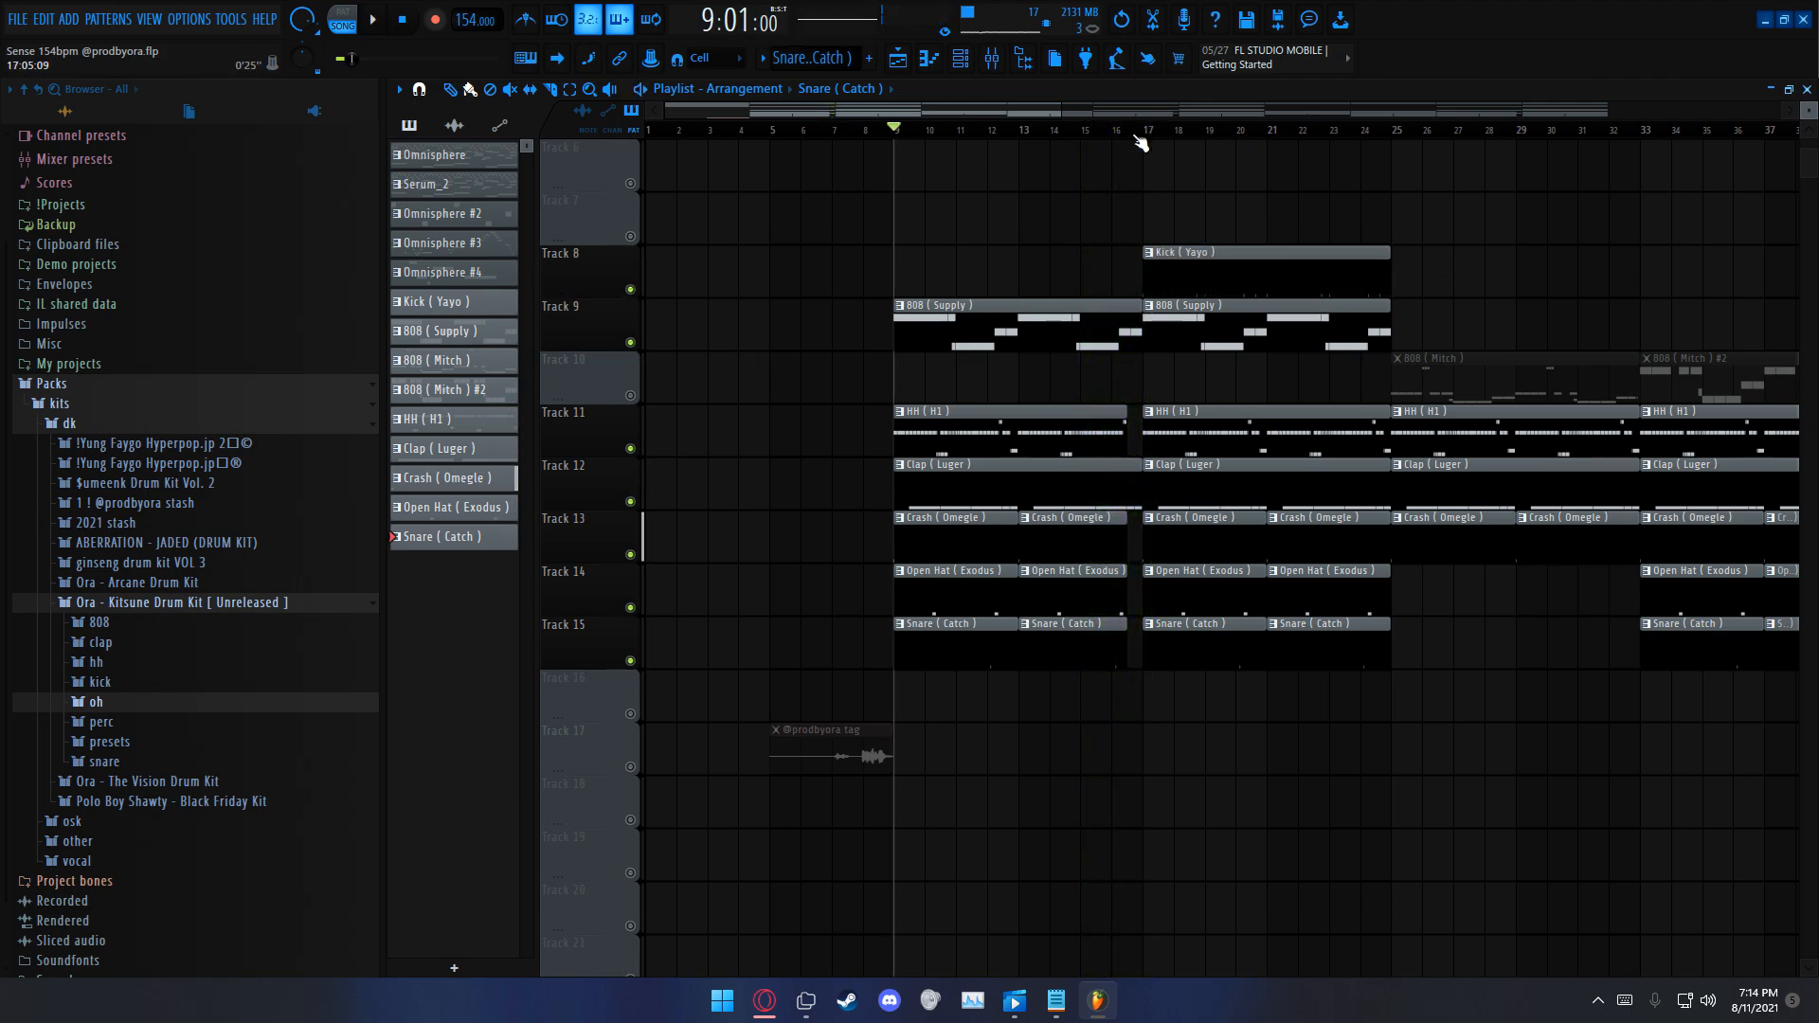
{"action": "double_click", "coordinate": [1281, 276]}
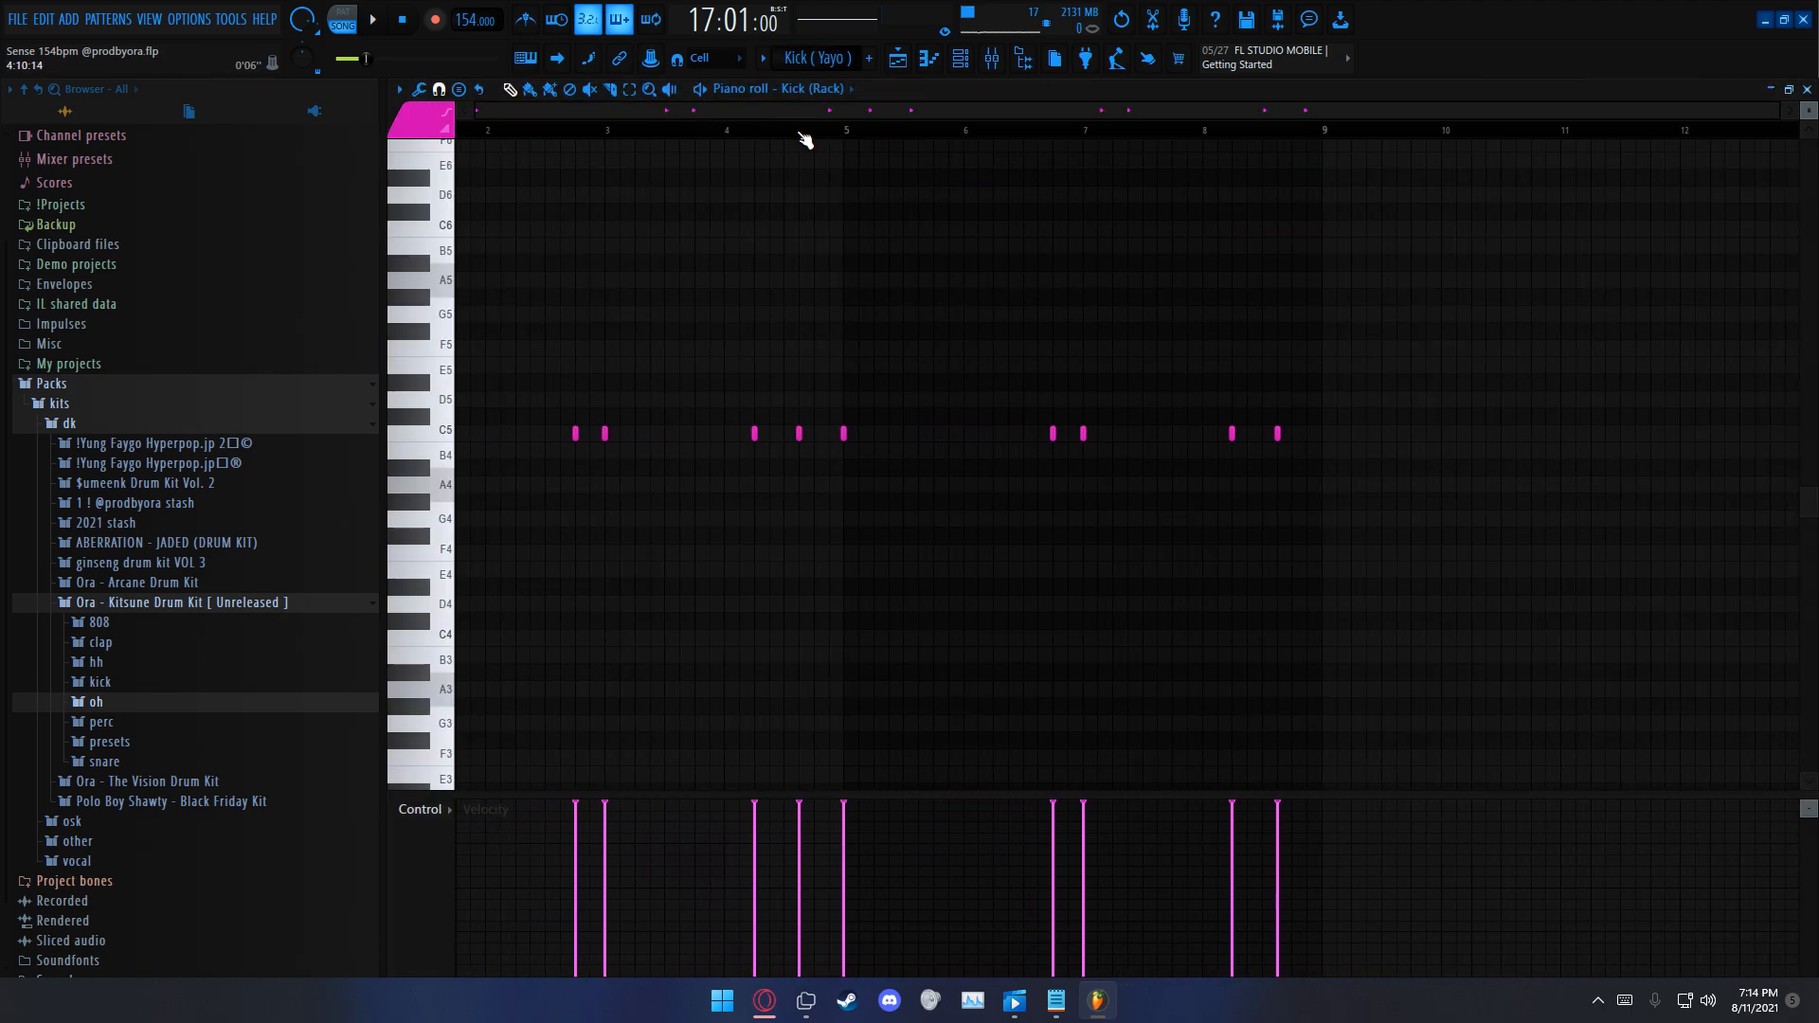
{"action": "key", "text": "space"}
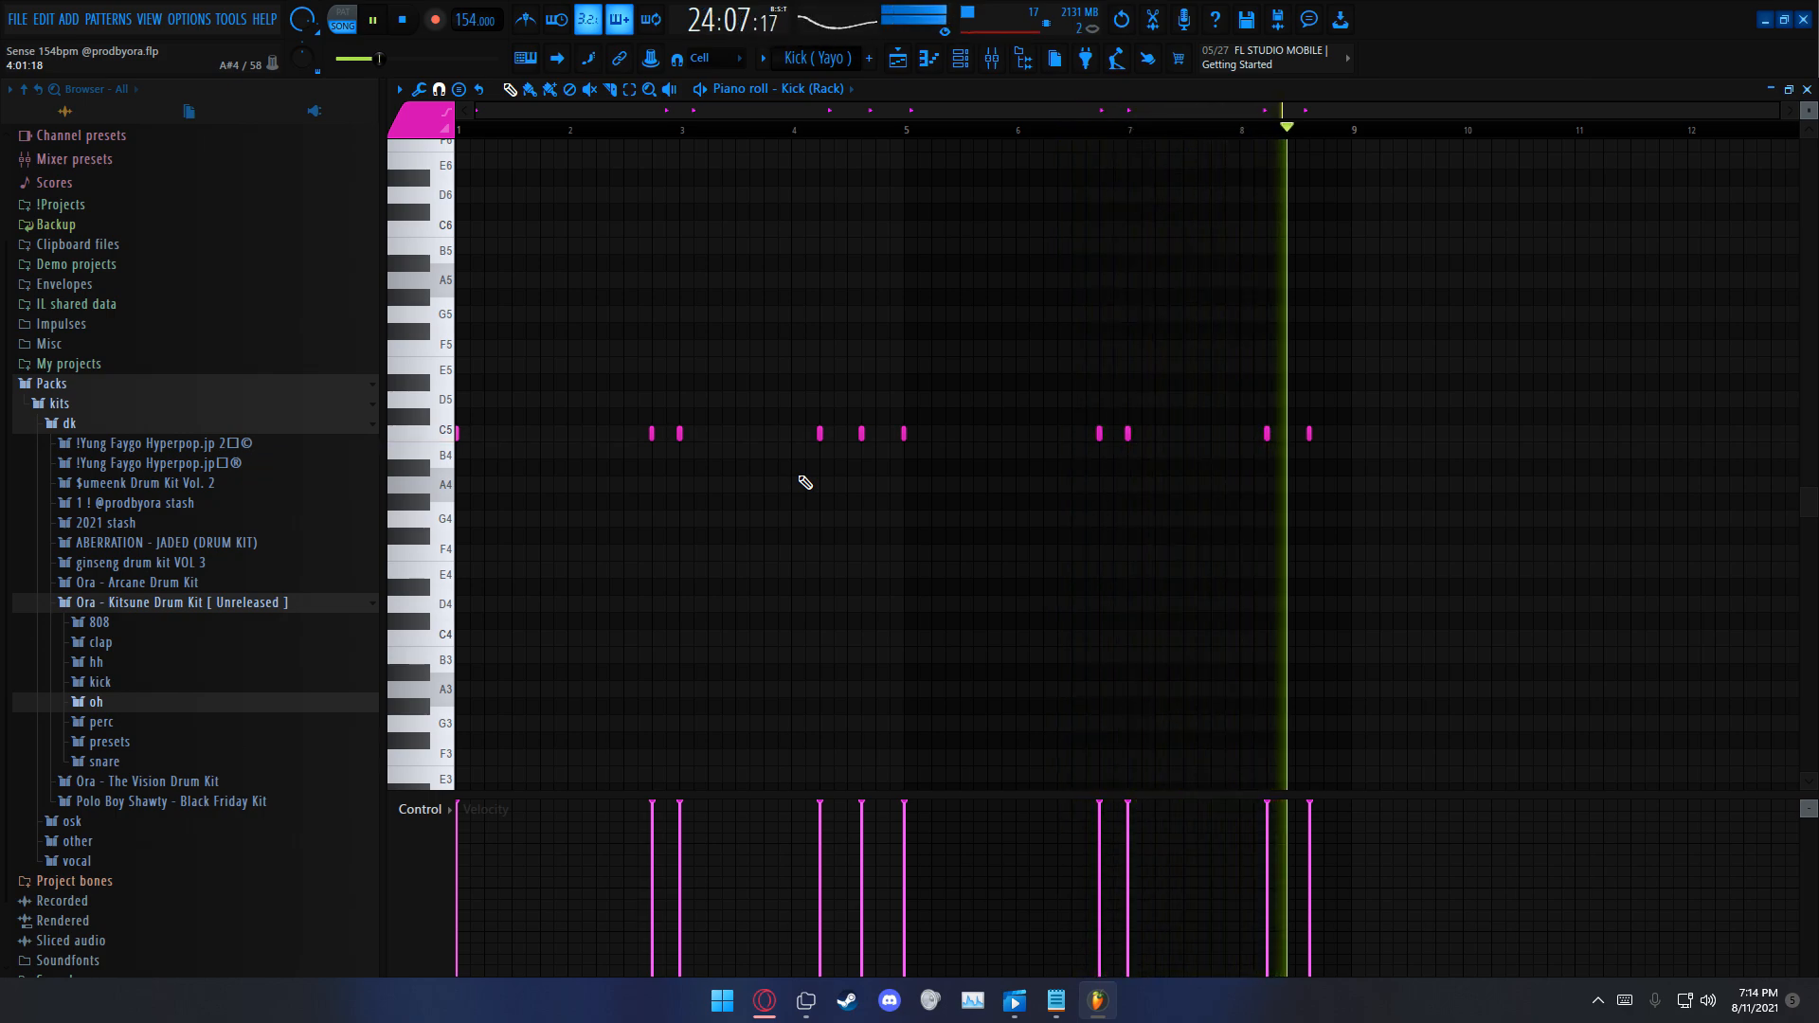
{"action": "left_click", "coordinate": [1807, 90]}
Step: Set the song playhead to bar 25 and solo Track 10 with the 808 (Mitch) patterns
{"action": "left_click_drag", "start_coordinate": [1039, 111], "coordinate": [1075, 125]}
{"action": "left_click", "coordinate": [1033, 129]}
{"action": "right_click", "coordinate": [622, 356]}
{"action": "left_click", "coordinate": [593, 377]}
{"action": "right_click", "coordinate": [630, 396]}
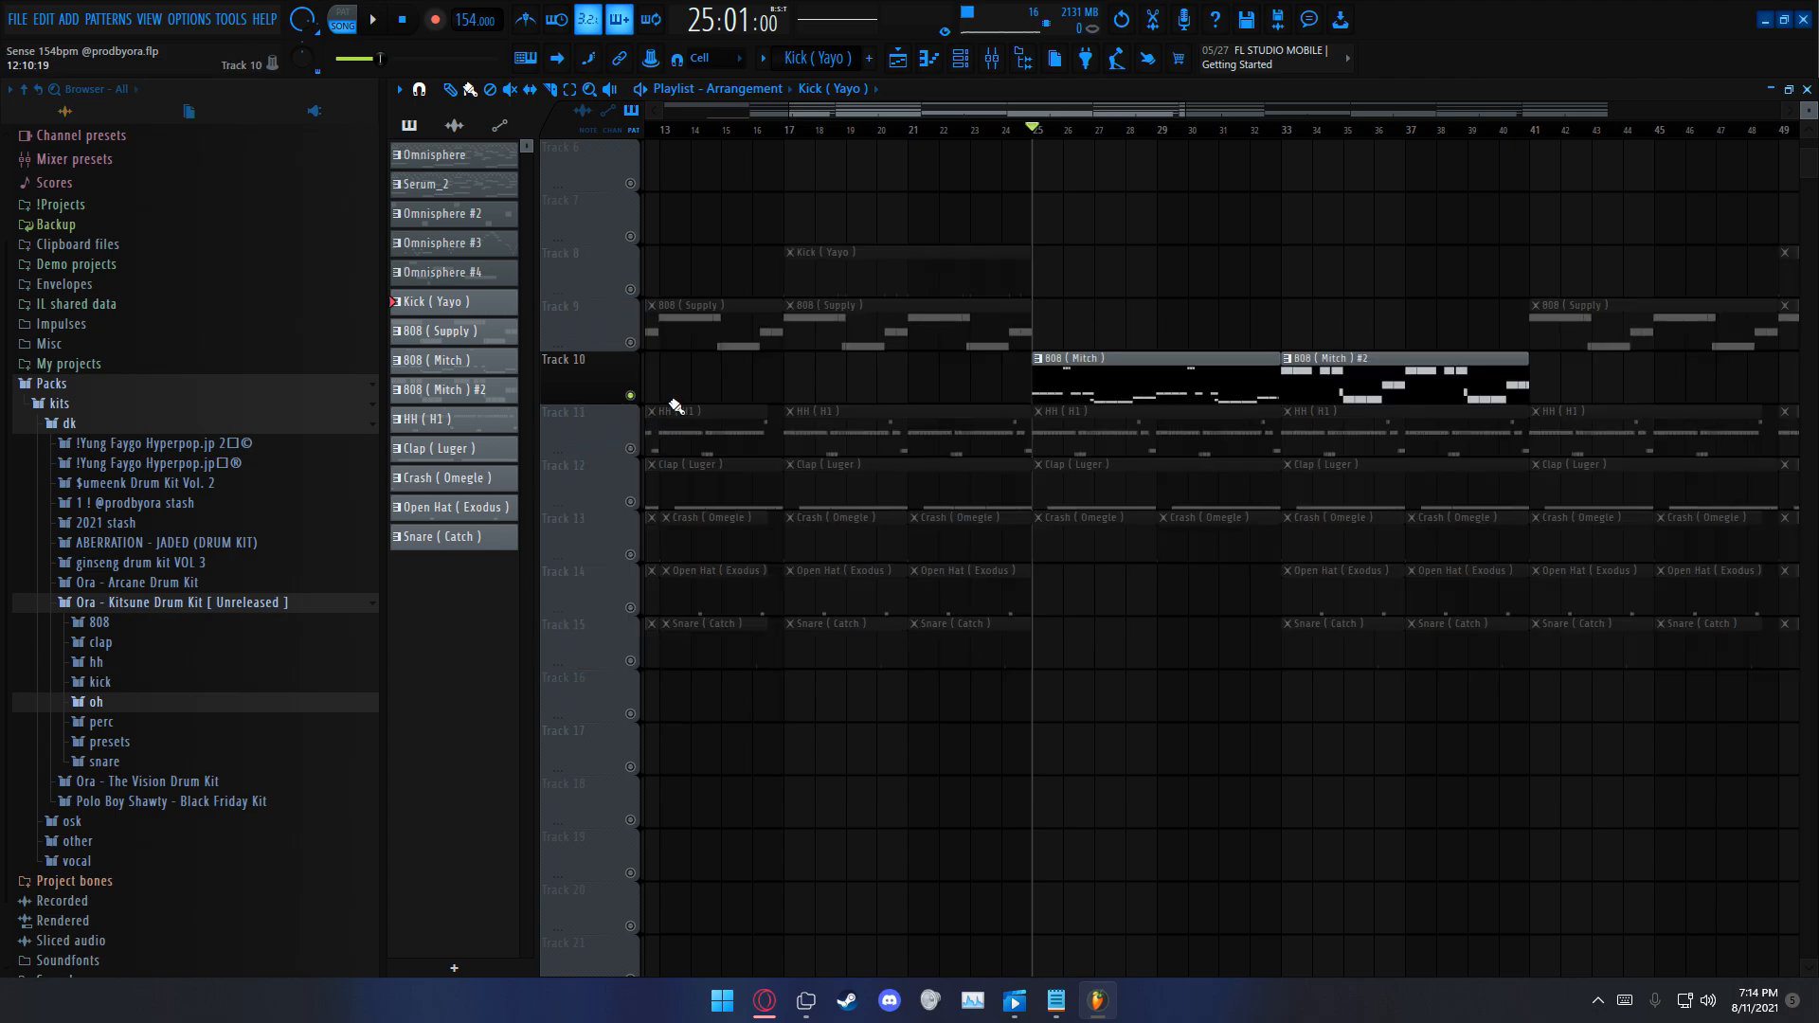
Step: View the 808 (Mitch) notes in the piano roll and the Ora - Kitsune Drum Kit's 808 samples, and return to the playlist
{"action": "double_click", "coordinate": [1144, 388]}
{"action": "scroll", "coordinate": [1143, 384], "scroll_direction": "down", "scroll_amount": 8}
{"action": "left_click_drag", "start_coordinate": [1014, 112], "coordinate": [710, 161]}
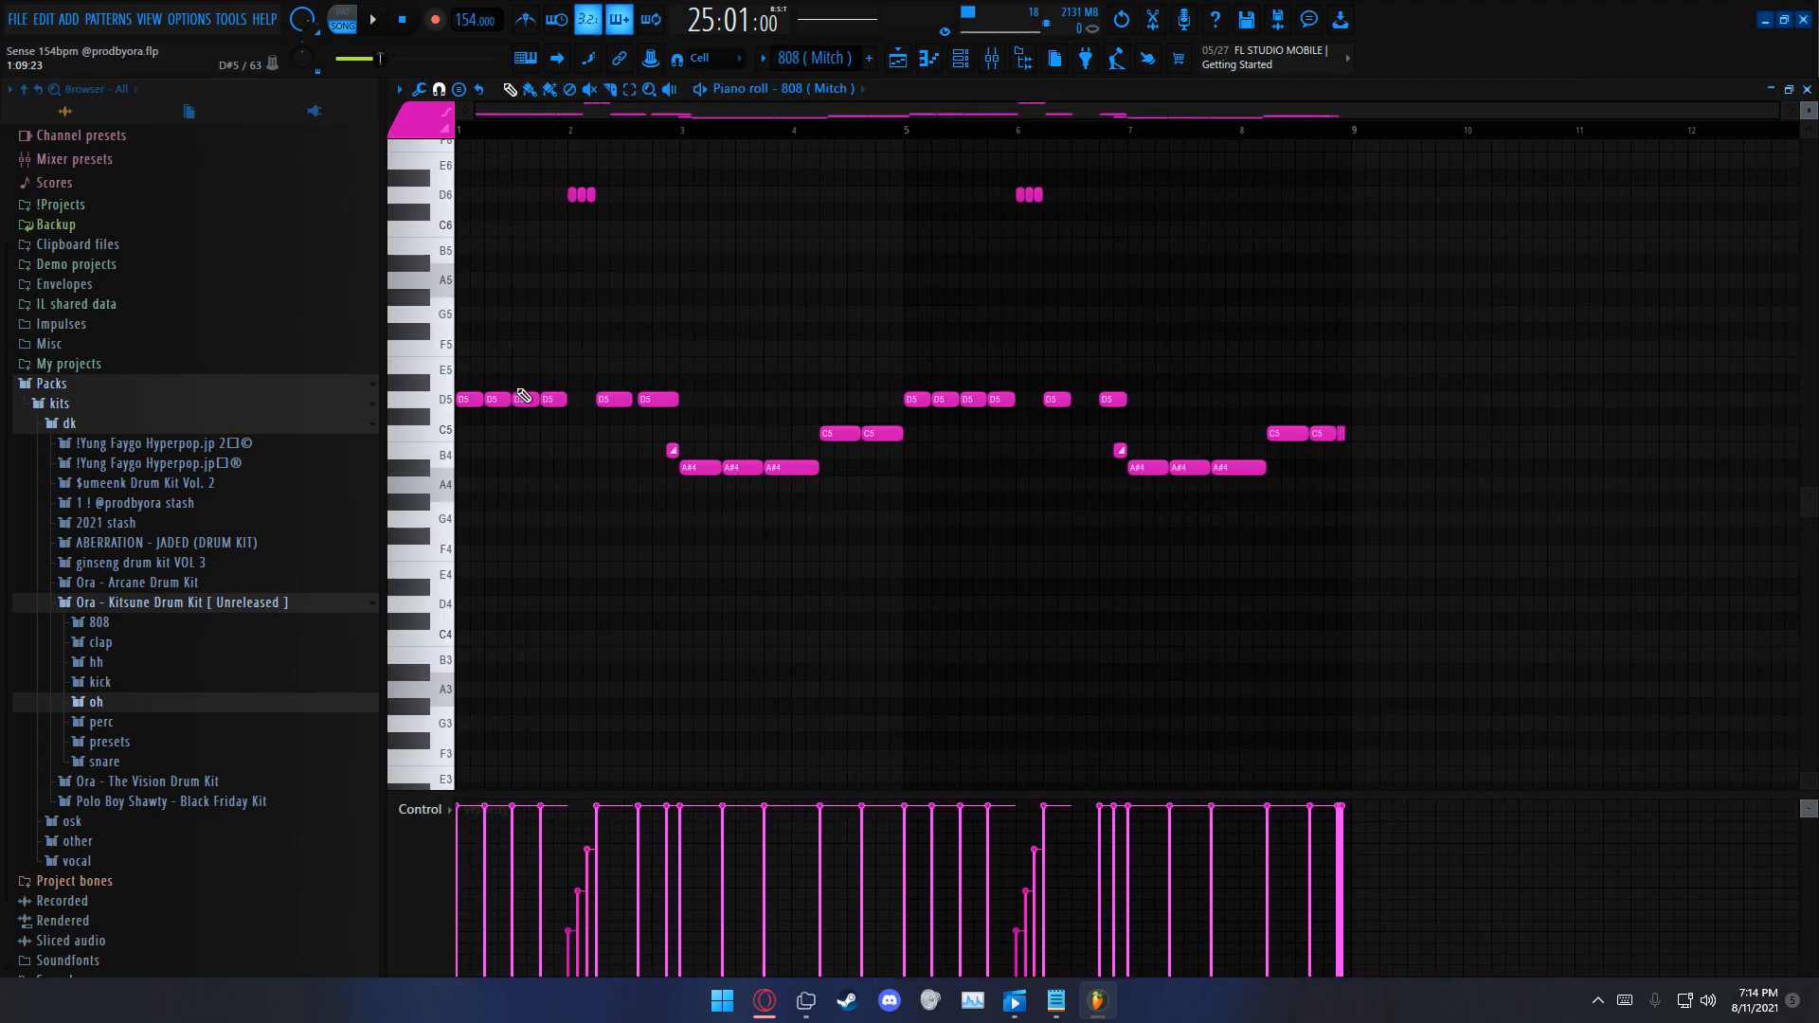
{"action": "left_click", "coordinate": [172, 621]}
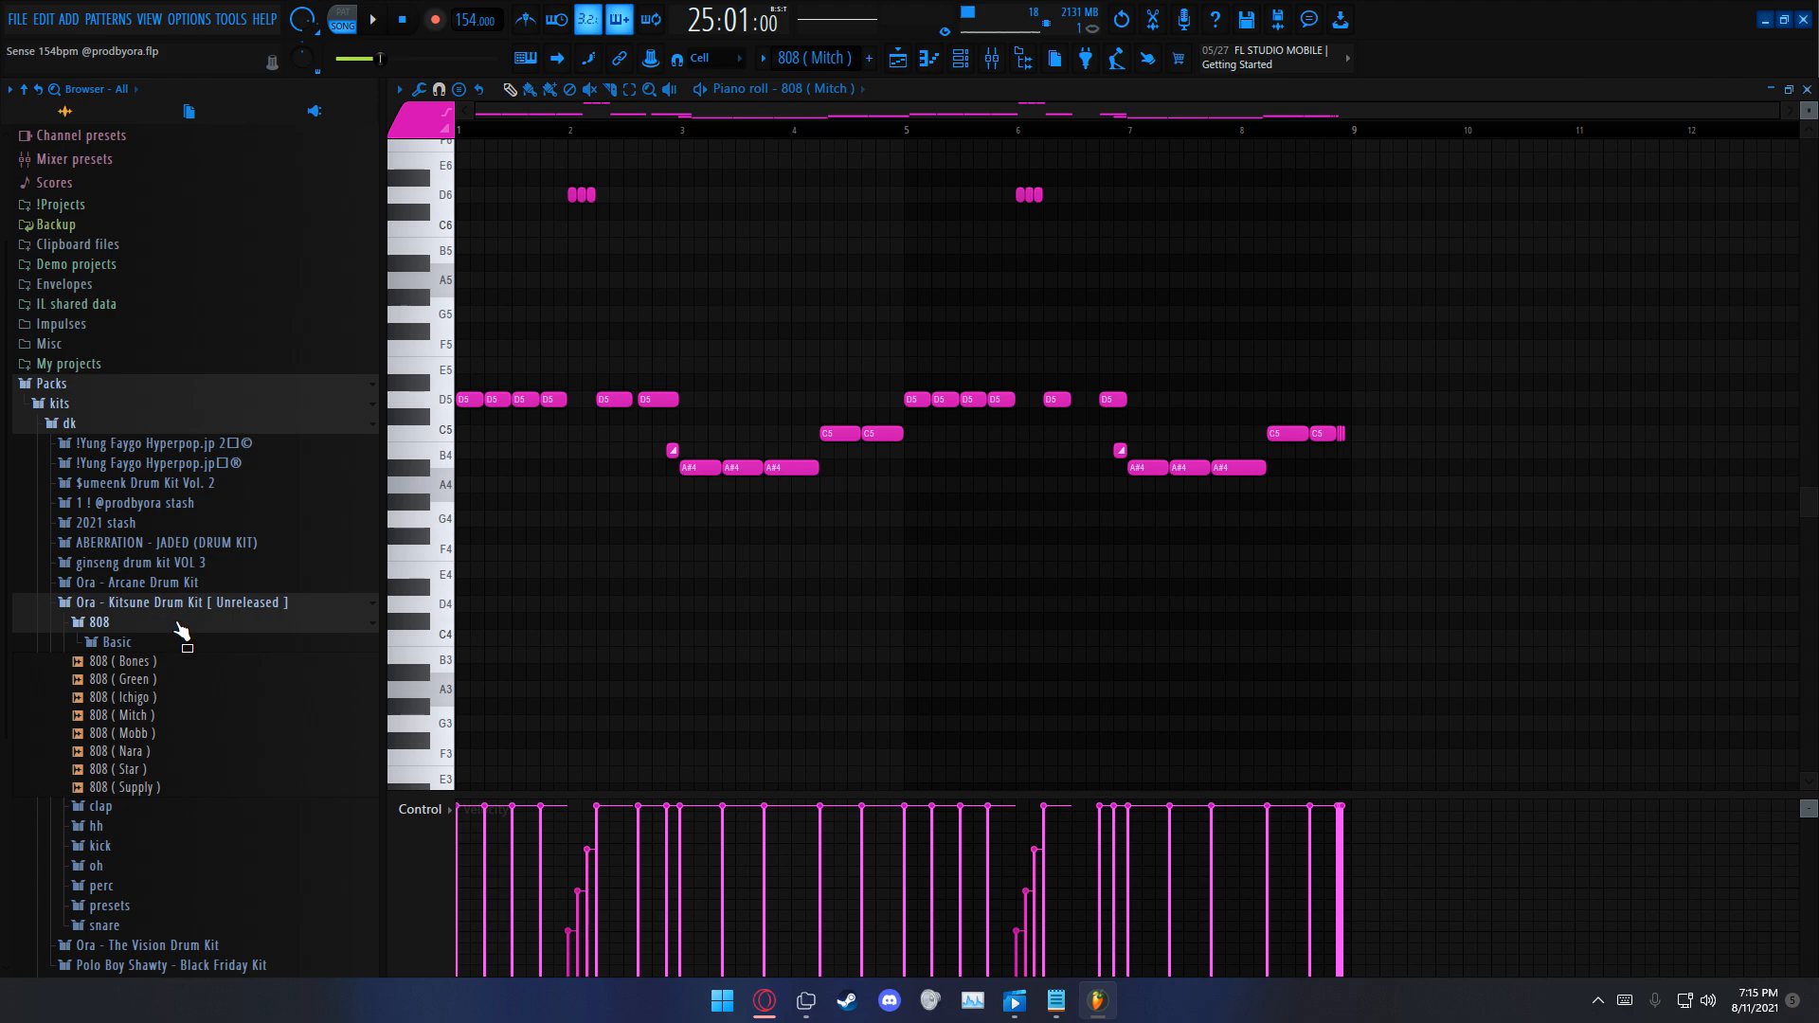
{"action": "left_click", "coordinate": [100, 625]}
{"action": "key", "text": "F5"}
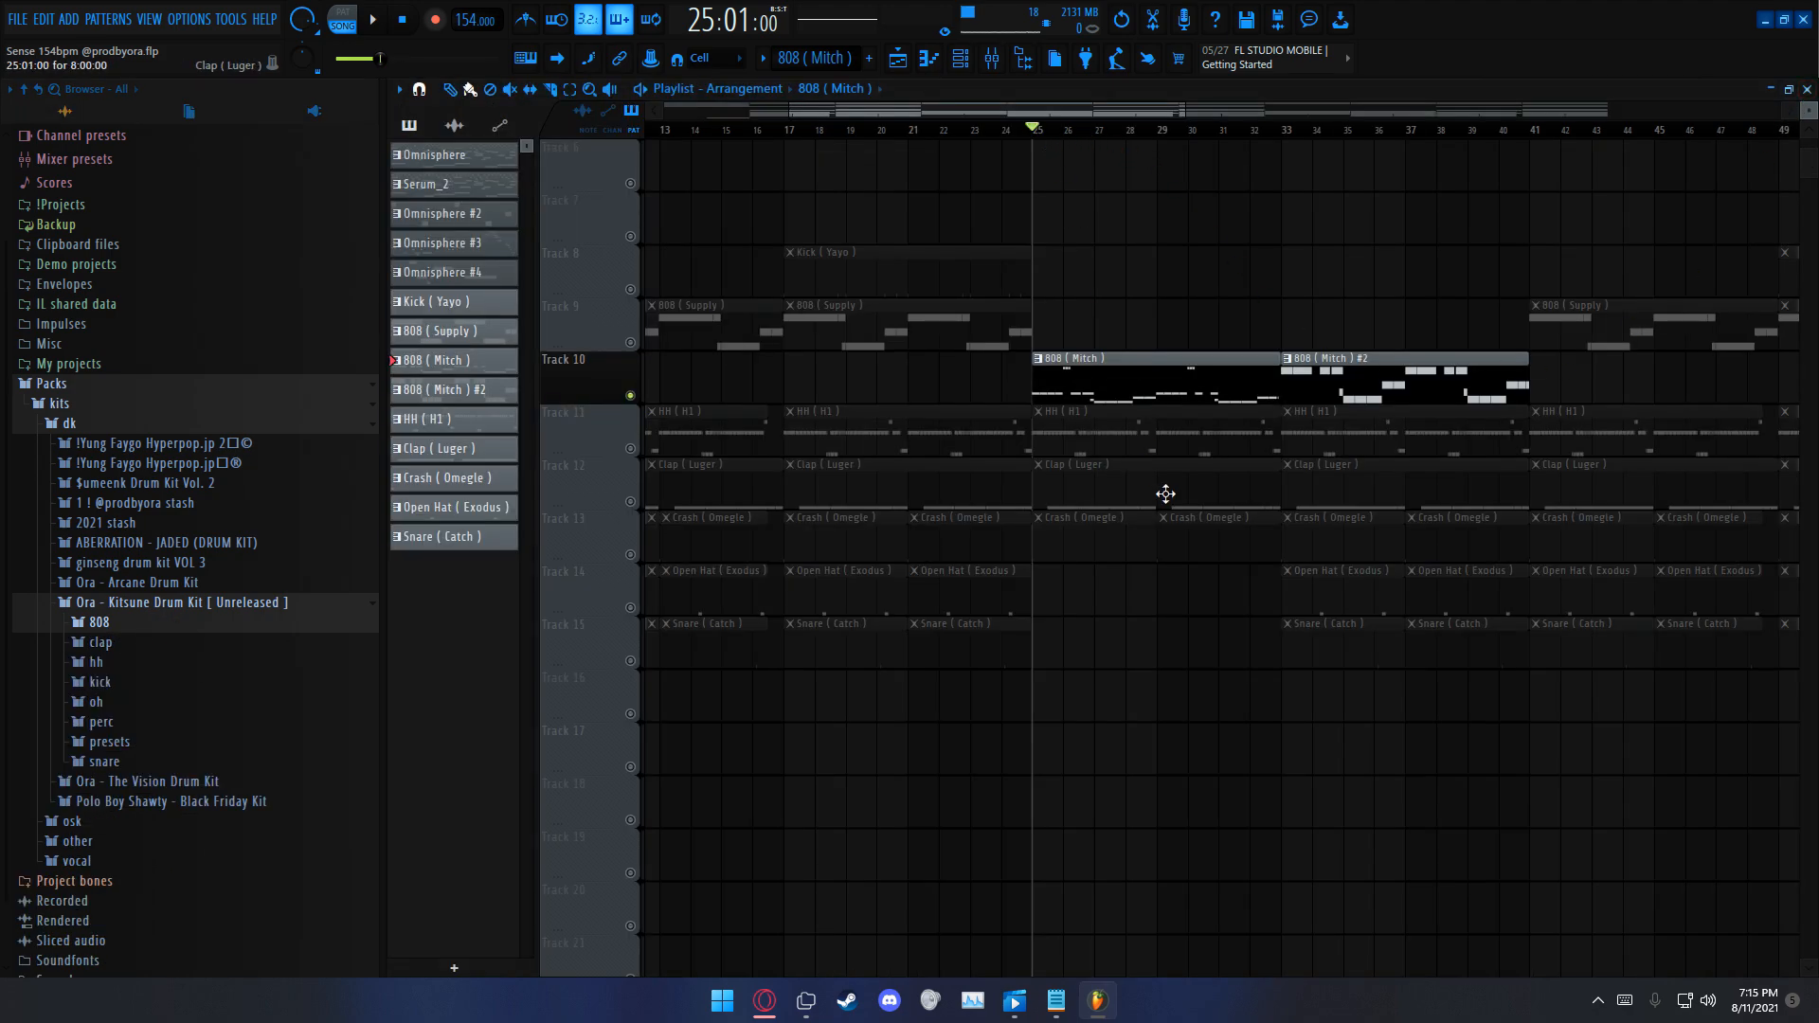
Step: Recheck the 808 (Mitch) notes in the piano roll and select the 808 (Mitch) #2 clip on Track 10
{"action": "double_click", "coordinate": [1177, 384]}
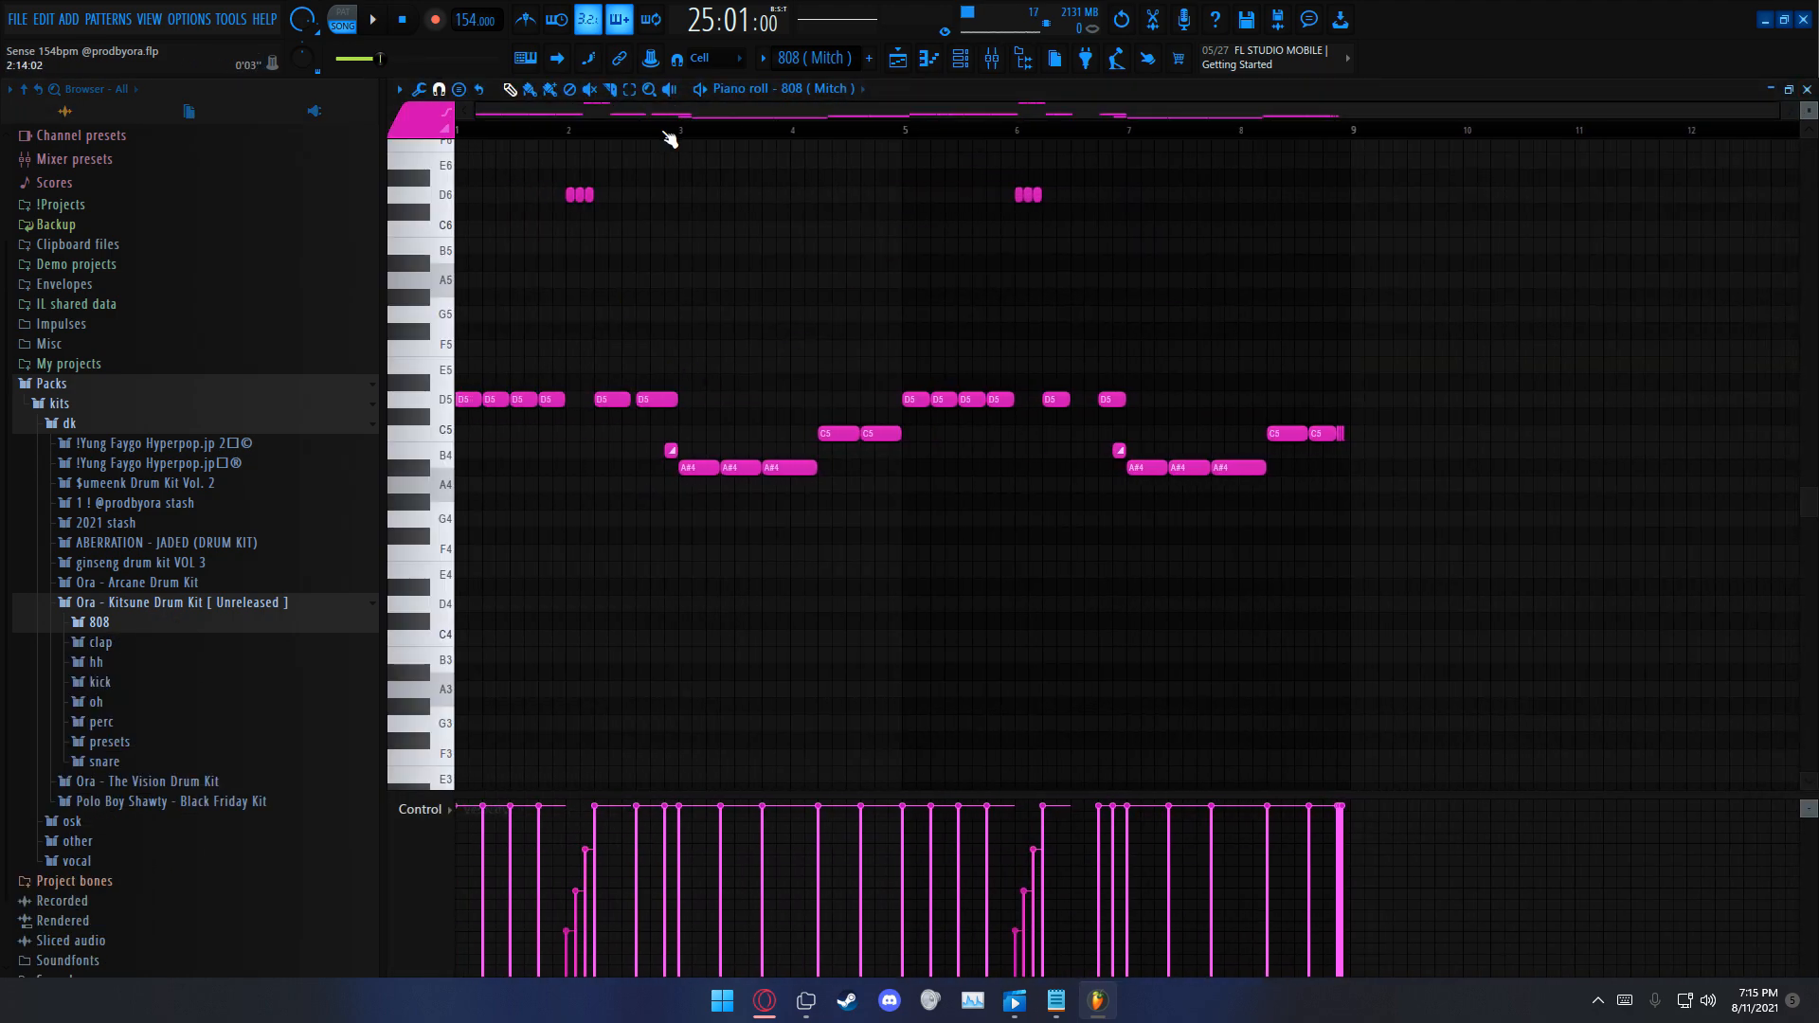
{"action": "left_click", "coordinate": [1806, 88]}
{"action": "left_click_drag", "start_coordinate": [1530, 391], "coordinate": [1530, 392]}
{"action": "left_click", "coordinate": [1508, 404], "text": "ctrl"}
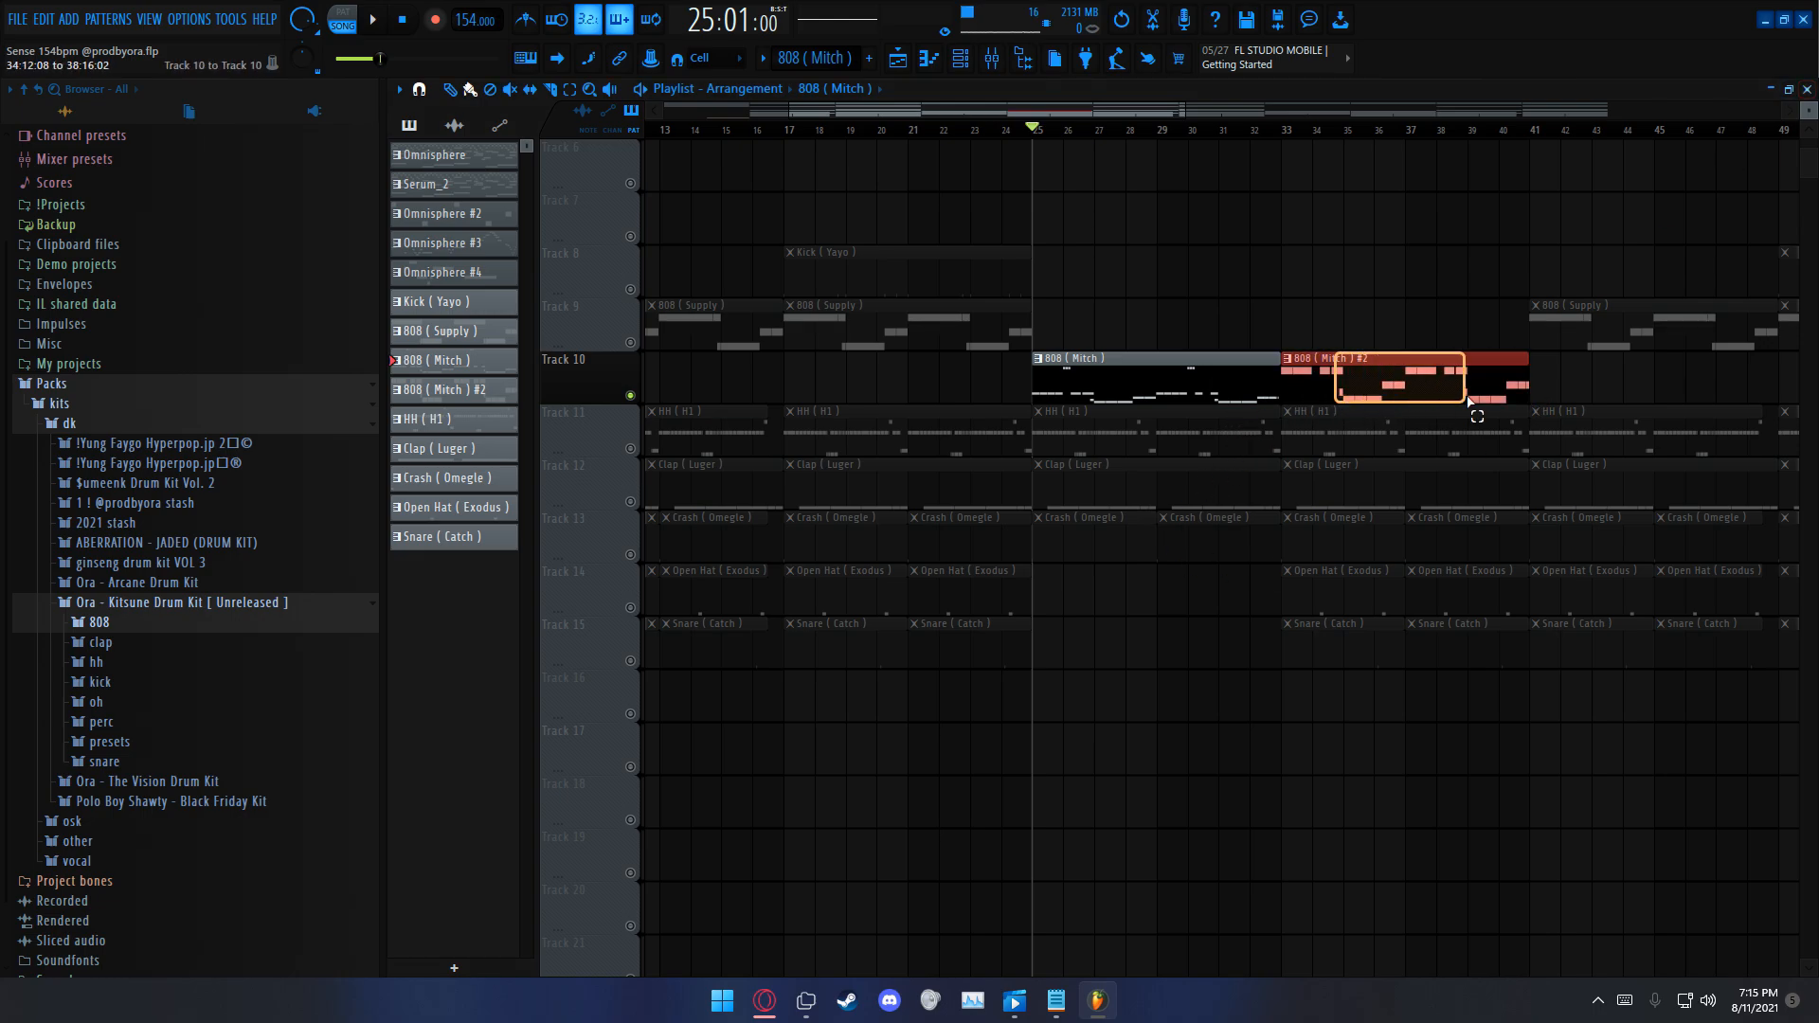
Step: Open the 808 (Mitch) pattern in the piano roll, play it in pattern mode, and return to the playlist
{"action": "double_click", "coordinate": [1147, 394]}
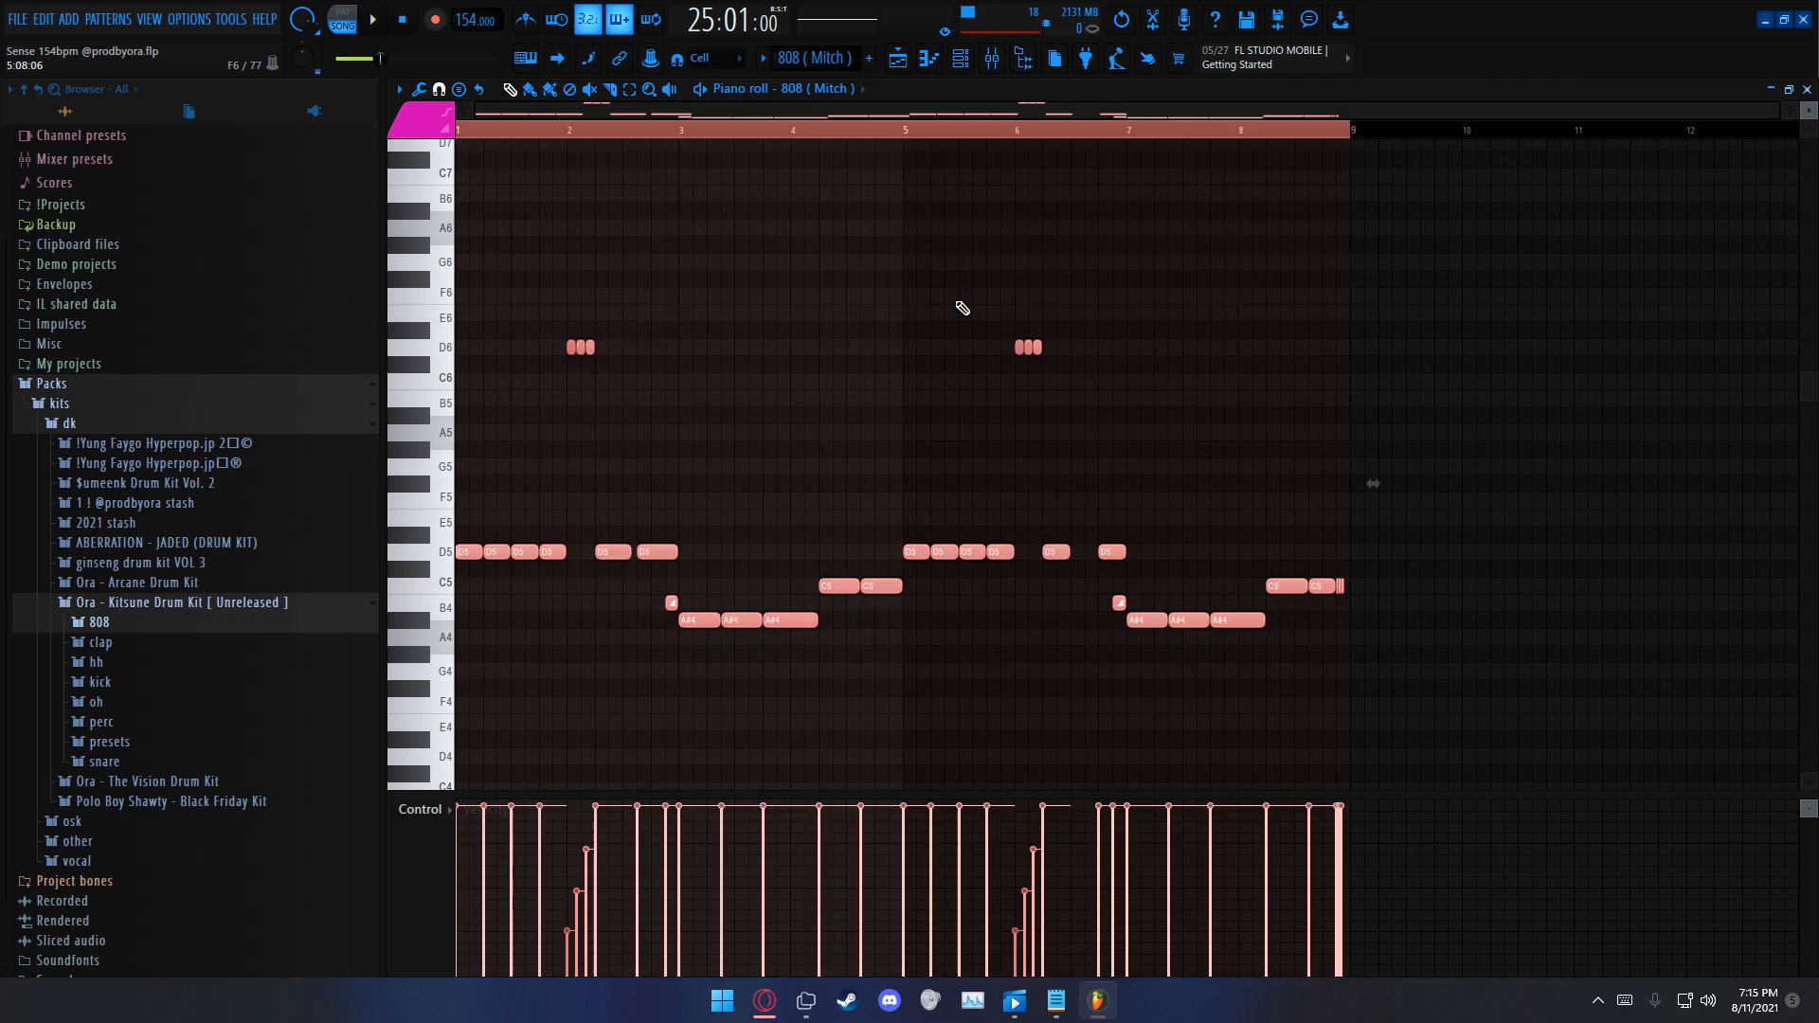
{"action": "scroll", "coordinate": [960, 327], "scroll_direction": "down", "scroll_amount": 3}
{"action": "left_click", "coordinate": [957, 336], "text": "ctrl"}
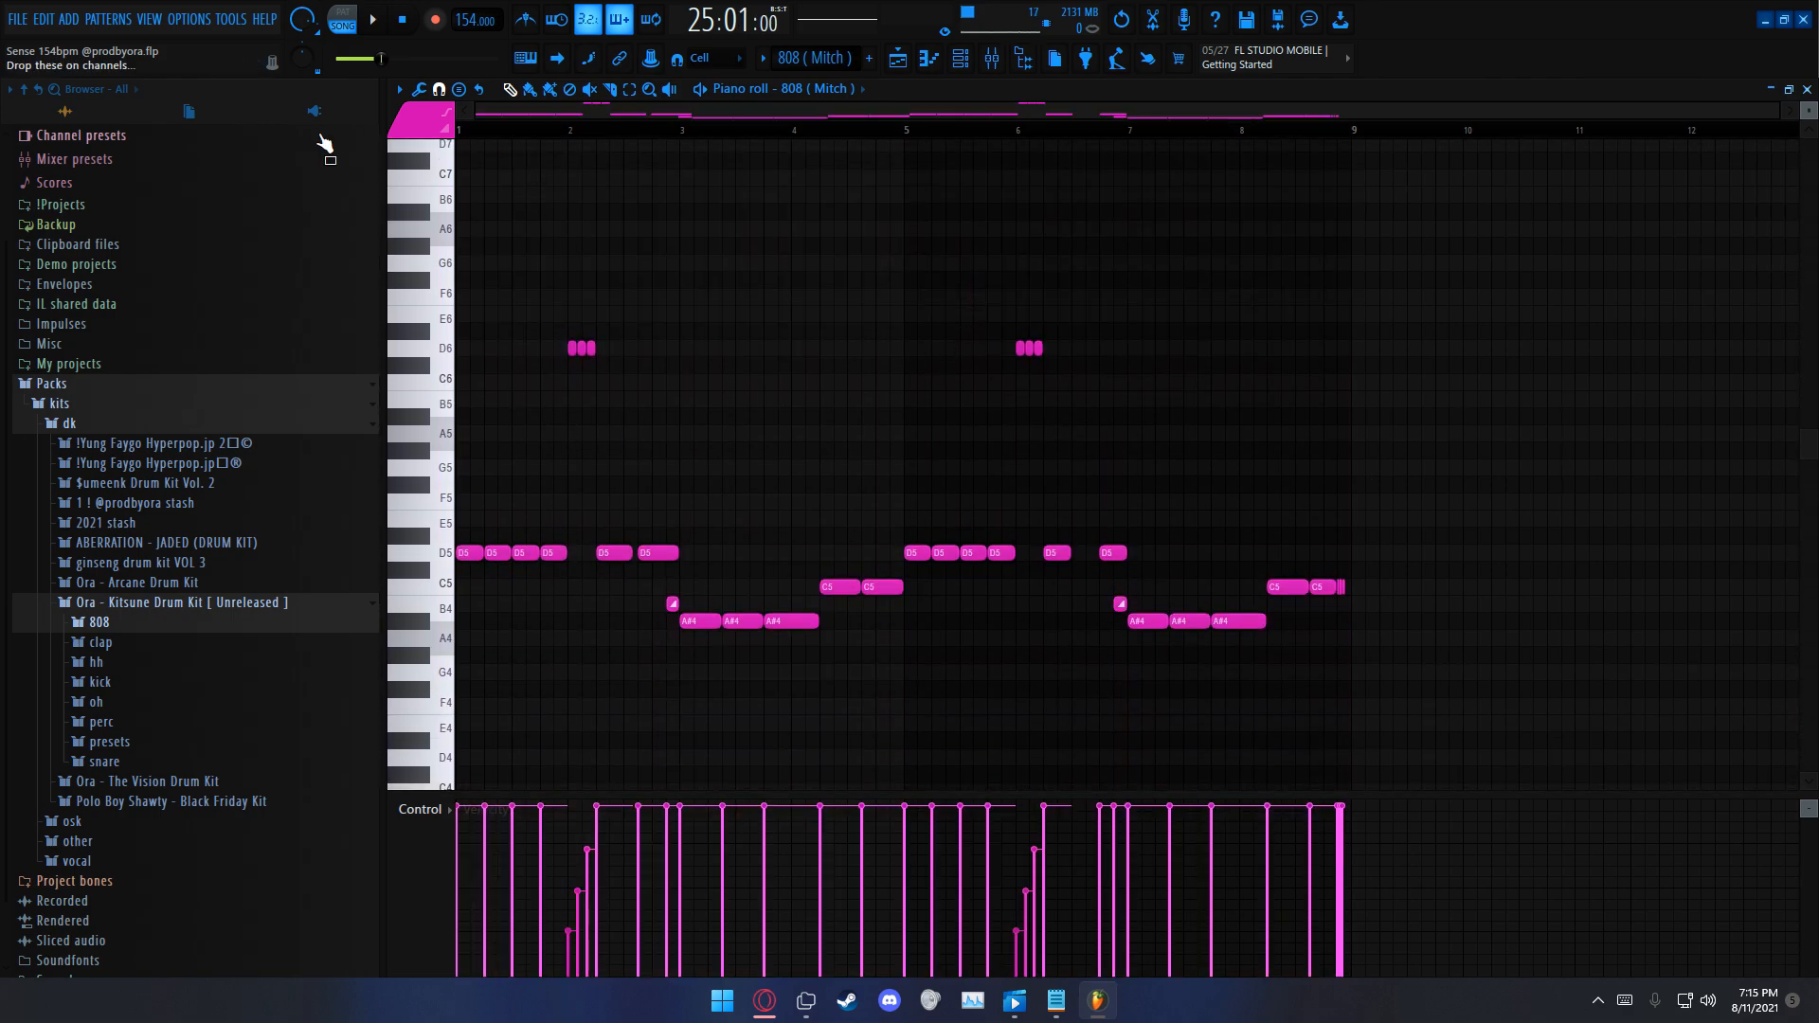
{"action": "scroll", "coordinate": [581, 288], "scroll_direction": "down", "scroll_amount": 2}
{"action": "left_click", "coordinate": [358, 31]}
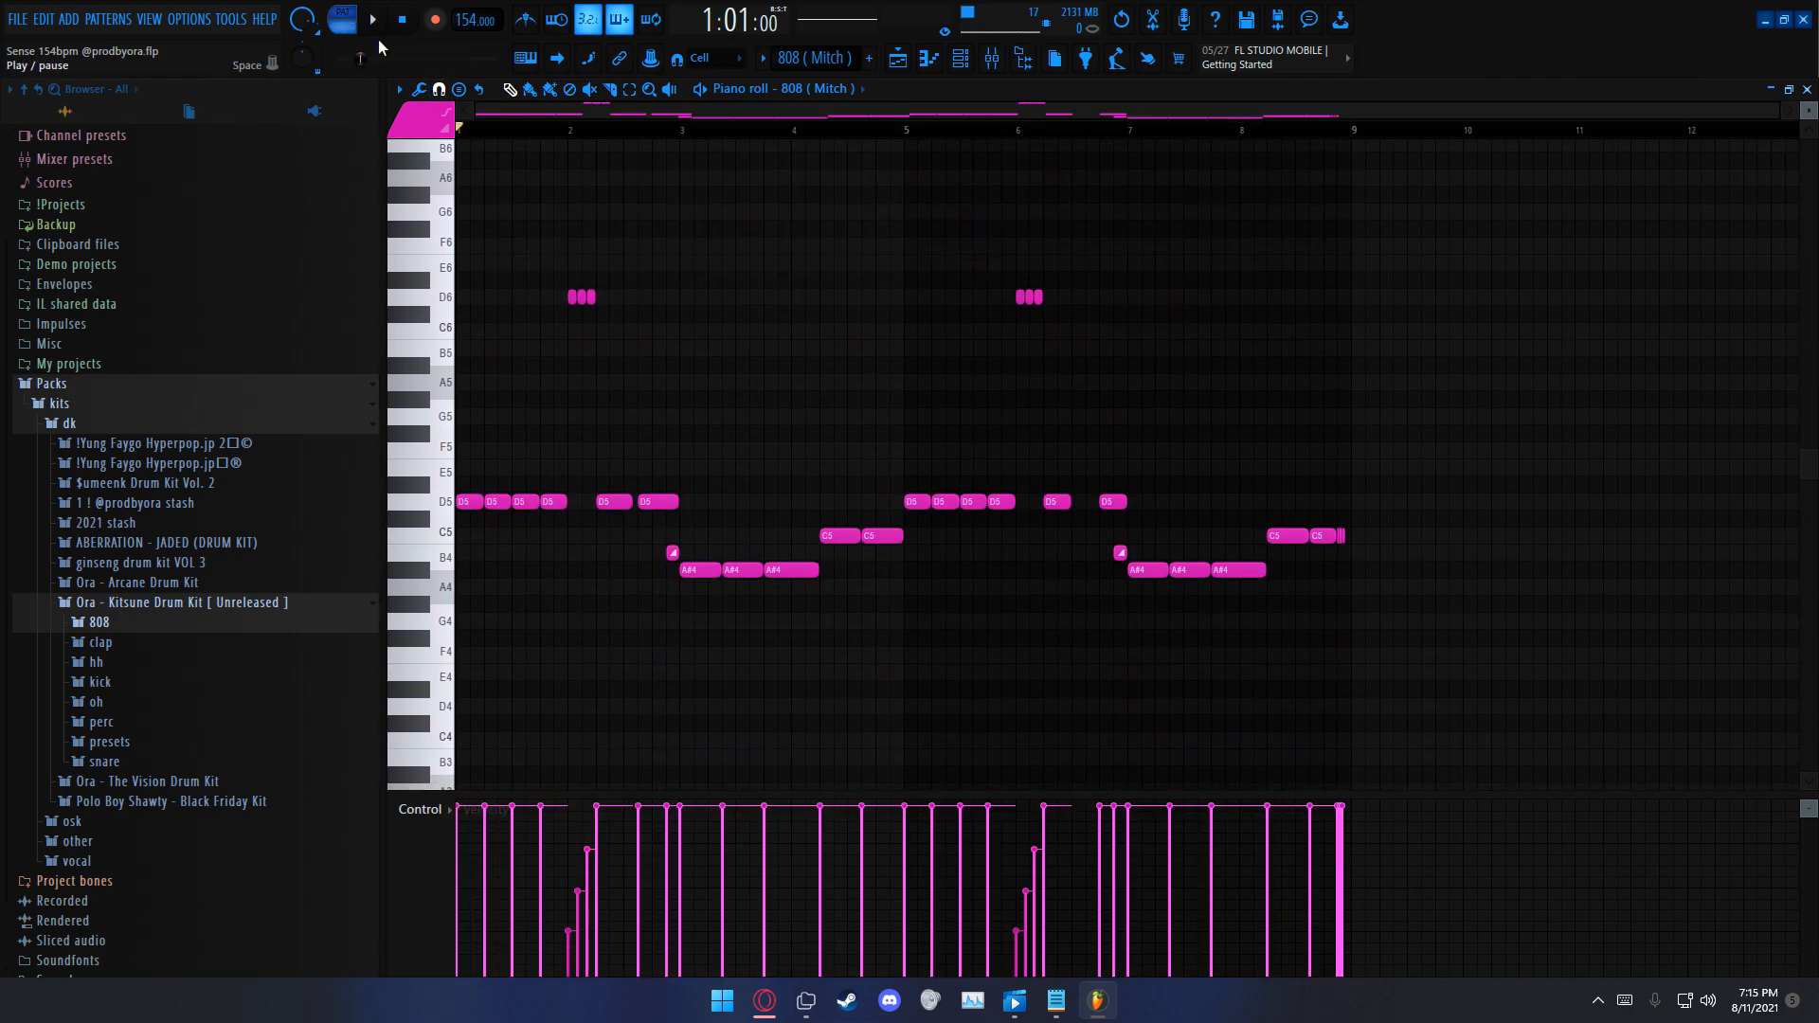
{"action": "key", "text": "space"}
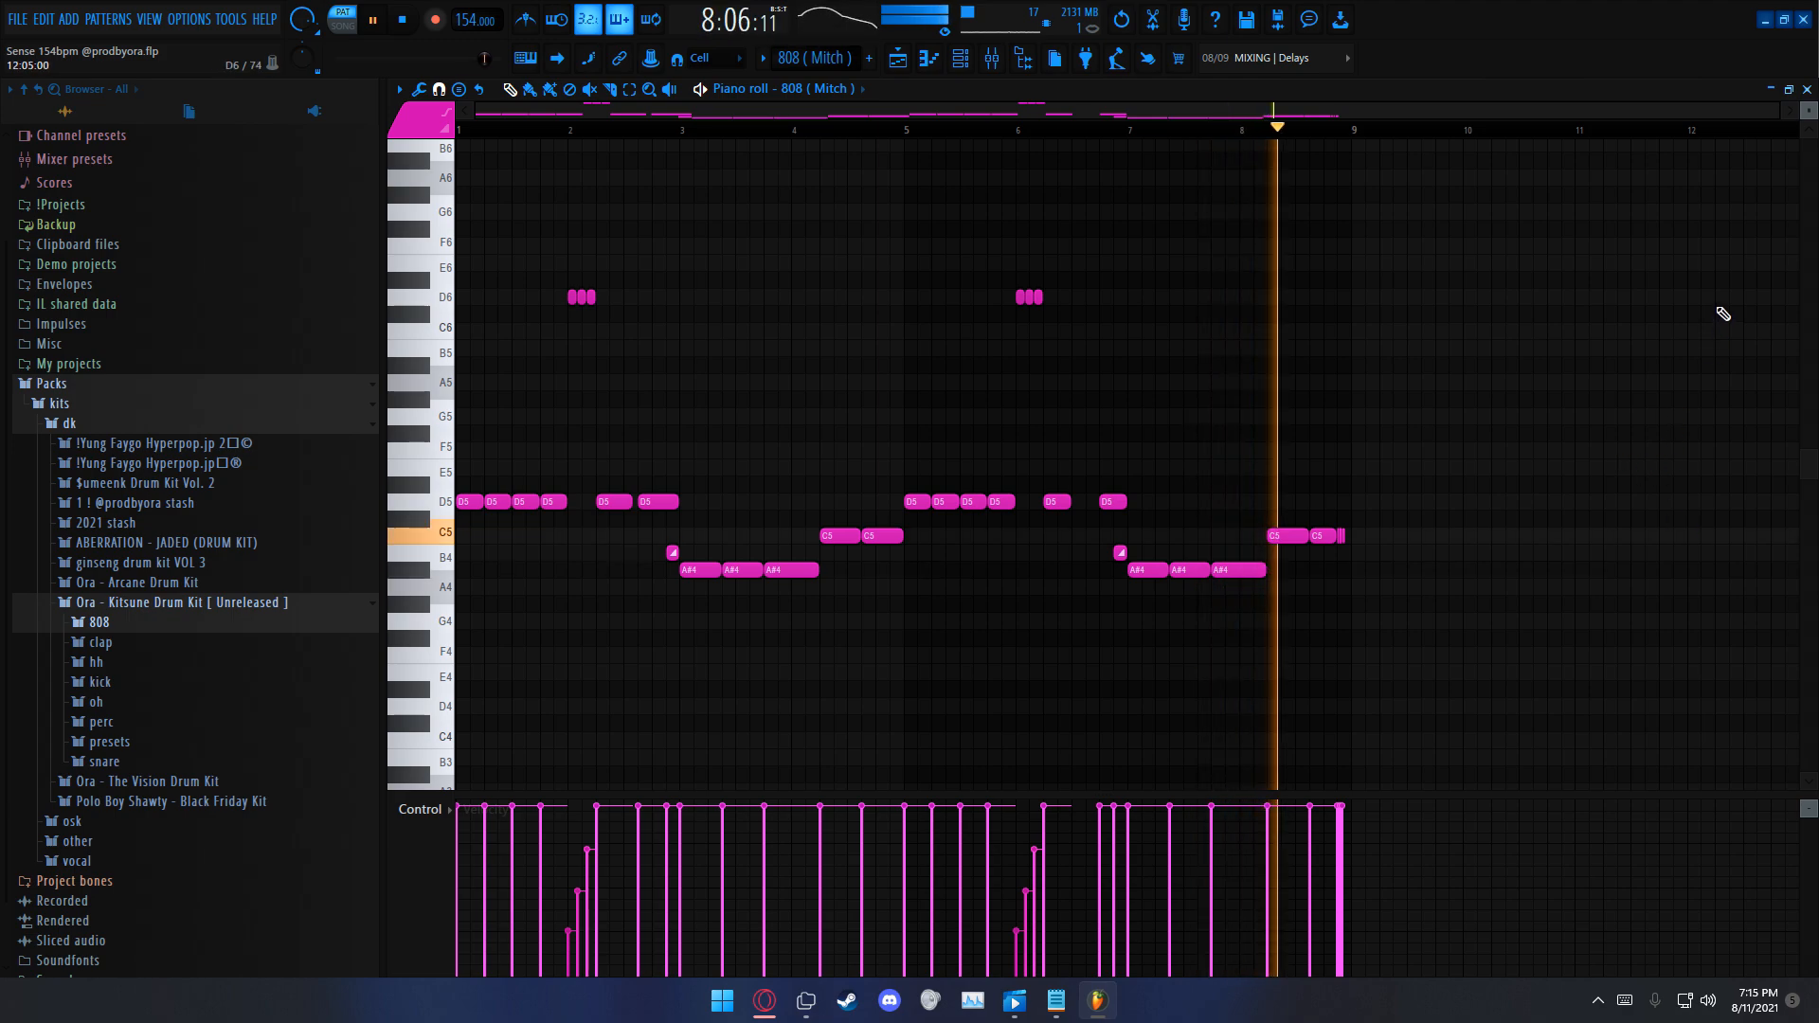
{"action": "key", "text": "F5"}
{"action": "key", "text": "space"}
Step: Unmute Tracks 11 to 13 with the HH, Clap and Crash clips and play them together with the 808 (Mitch) section
{"action": "left_click_drag", "start_coordinate": [629, 460], "coordinate": [638, 556]}
{"action": "scroll", "coordinate": [1312, 650], "scroll_direction": "up", "scroll_amount": 4}
{"action": "key", "text": "space"}
{"action": "scroll", "coordinate": [1312, 641], "scroll_direction": "down", "scroll_amount": 1}
{"action": "scroll", "coordinate": [1313, 635], "scroll_direction": "up", "scroll_amount": 1}
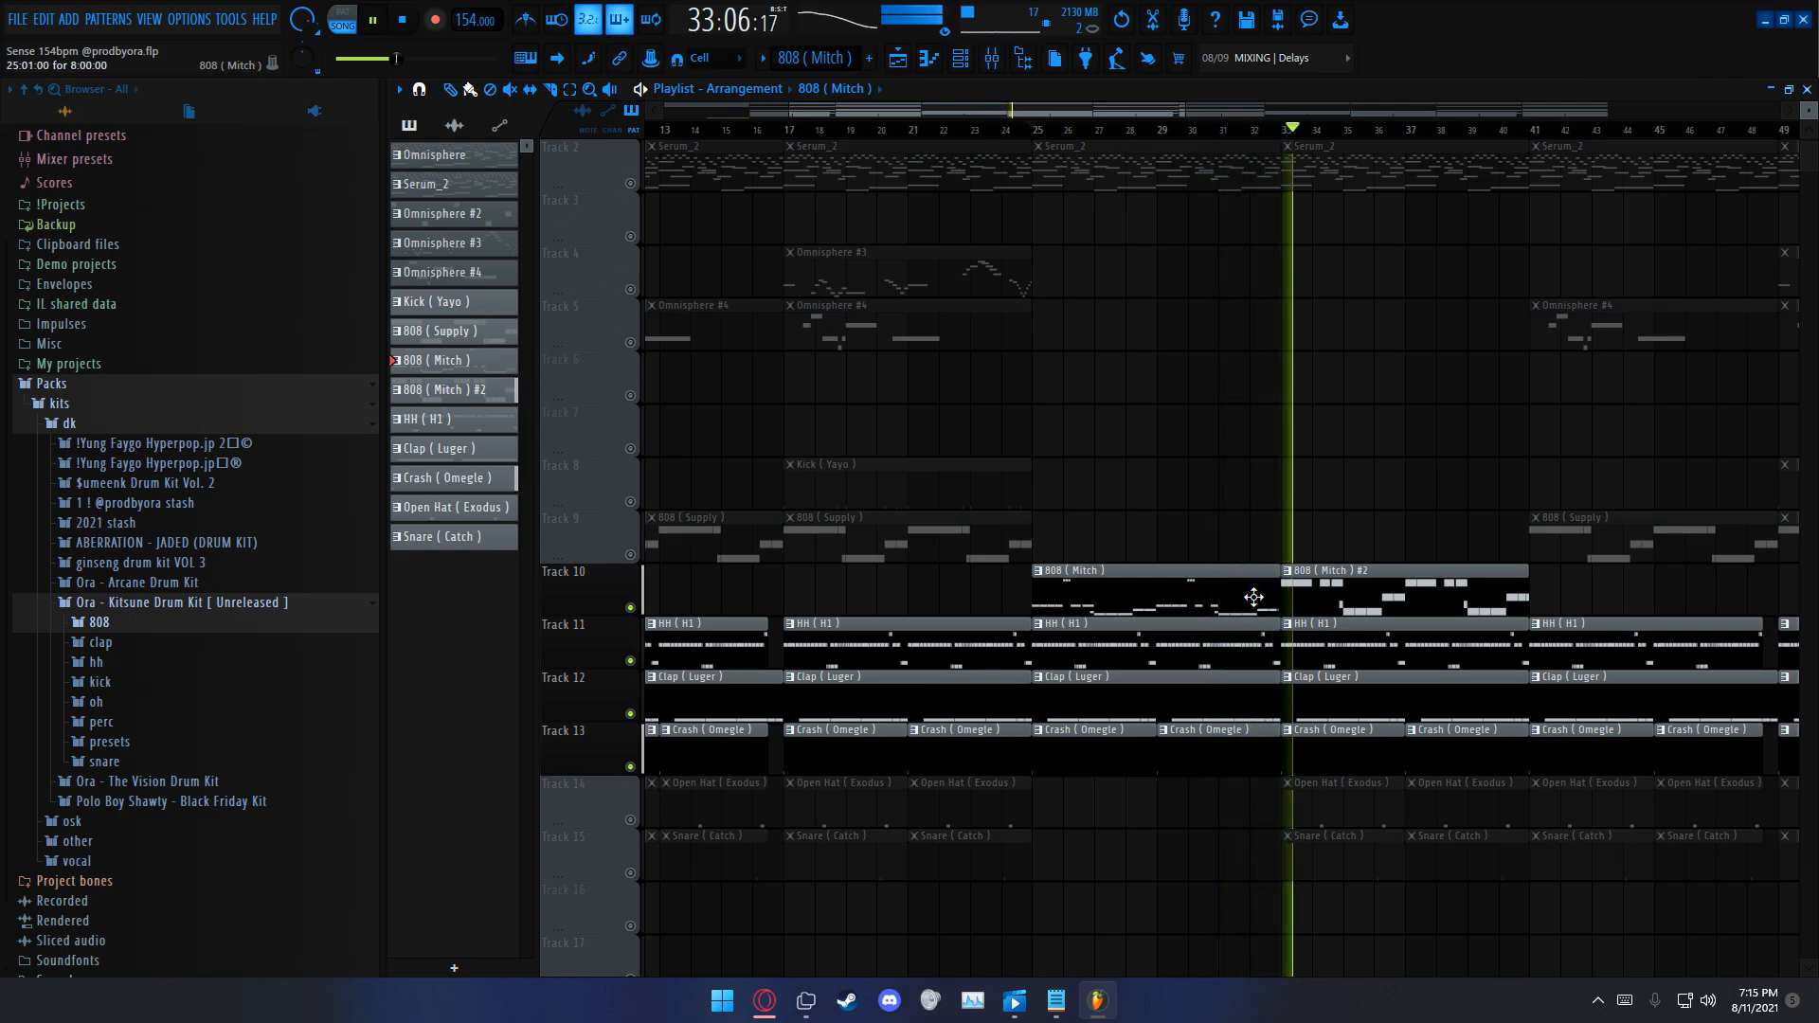
{"action": "key", "text": "space"}
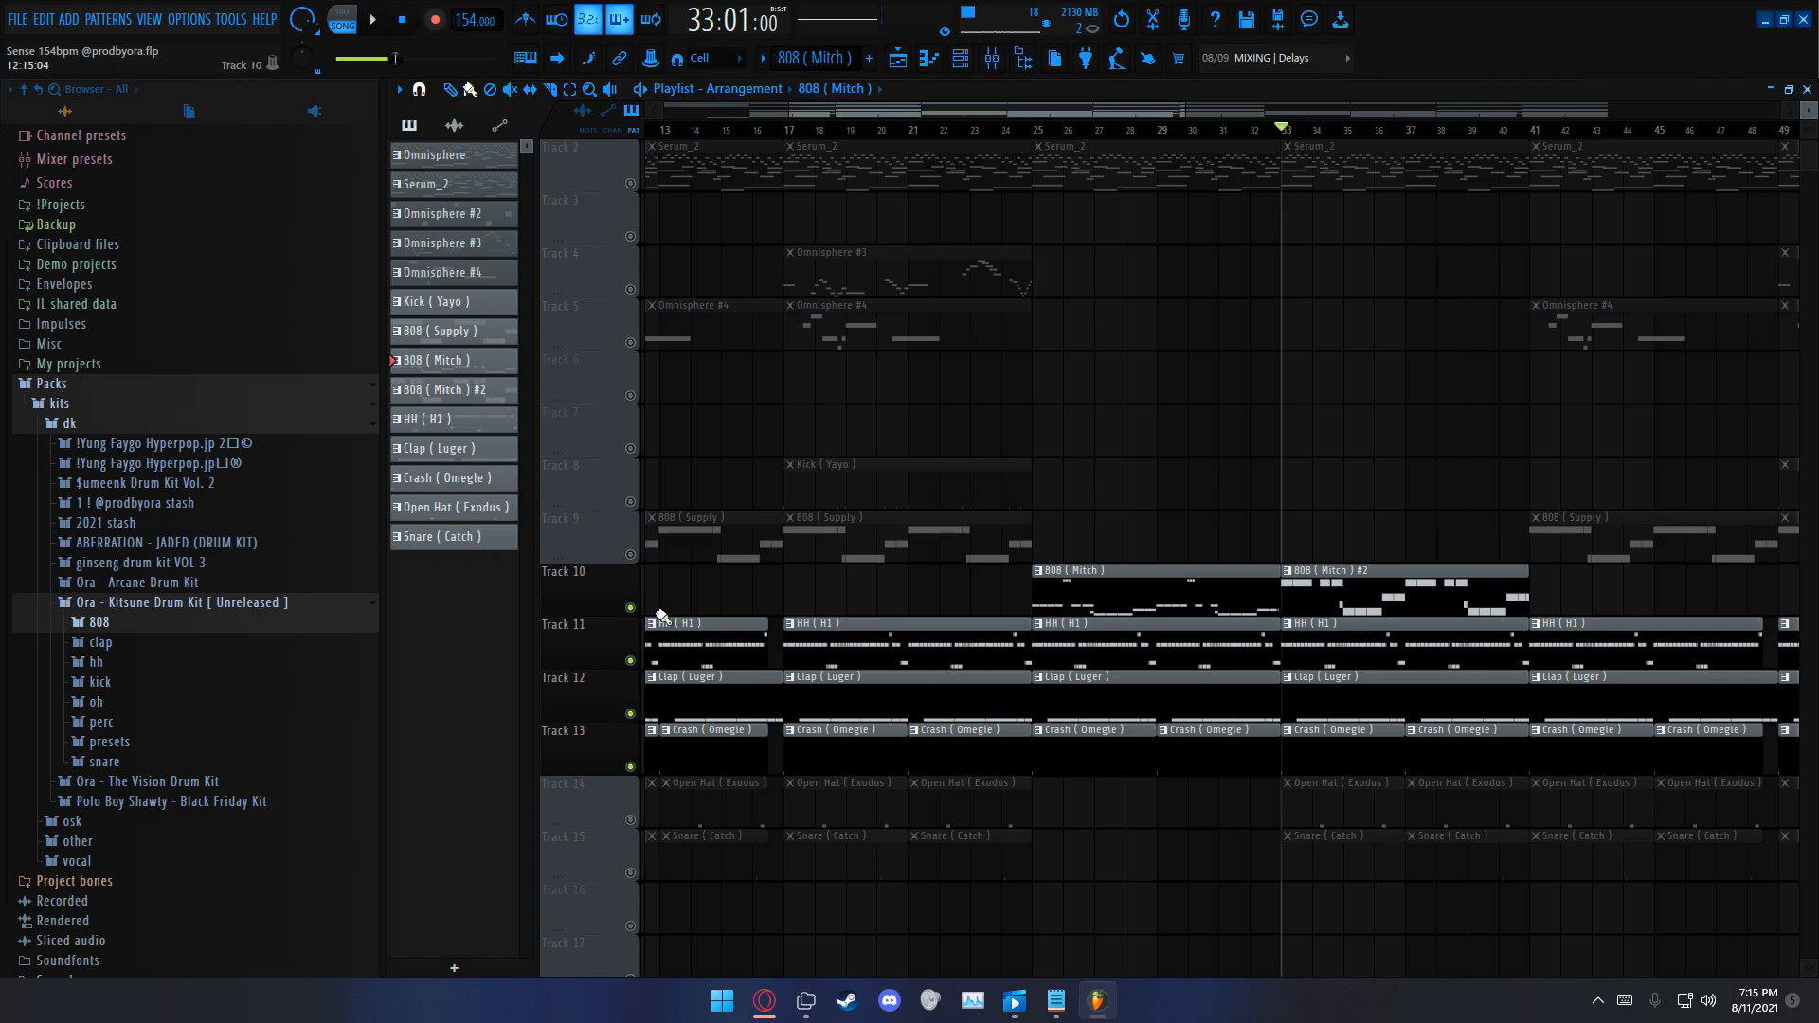
Step: Open the 808 (Mitch) #2 pattern in the piano roll, play it in pattern mode, and return to the playlist
{"action": "double_click", "coordinate": [1433, 599]}
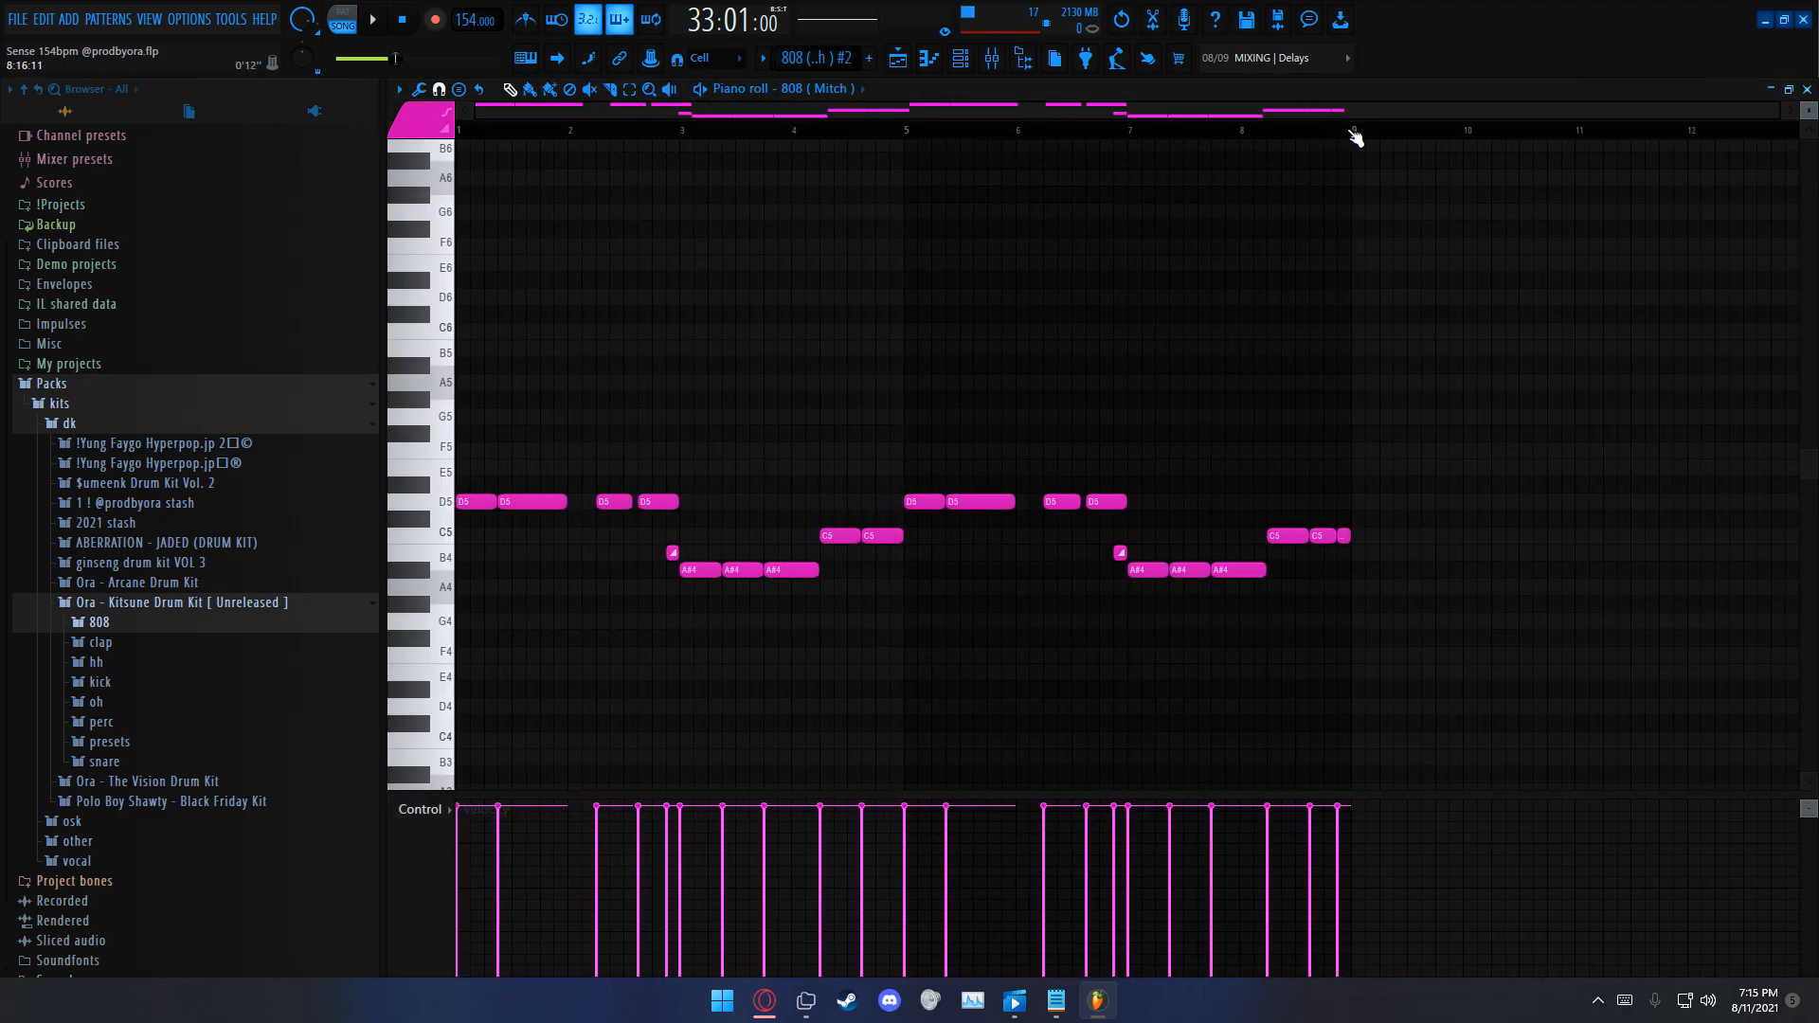
{"action": "left_click_drag", "start_coordinate": [1355, 135], "coordinate": [446, 143]}
{"action": "key", "text": "ctrl+d"}
{"action": "left_click", "coordinate": [343, 19]}
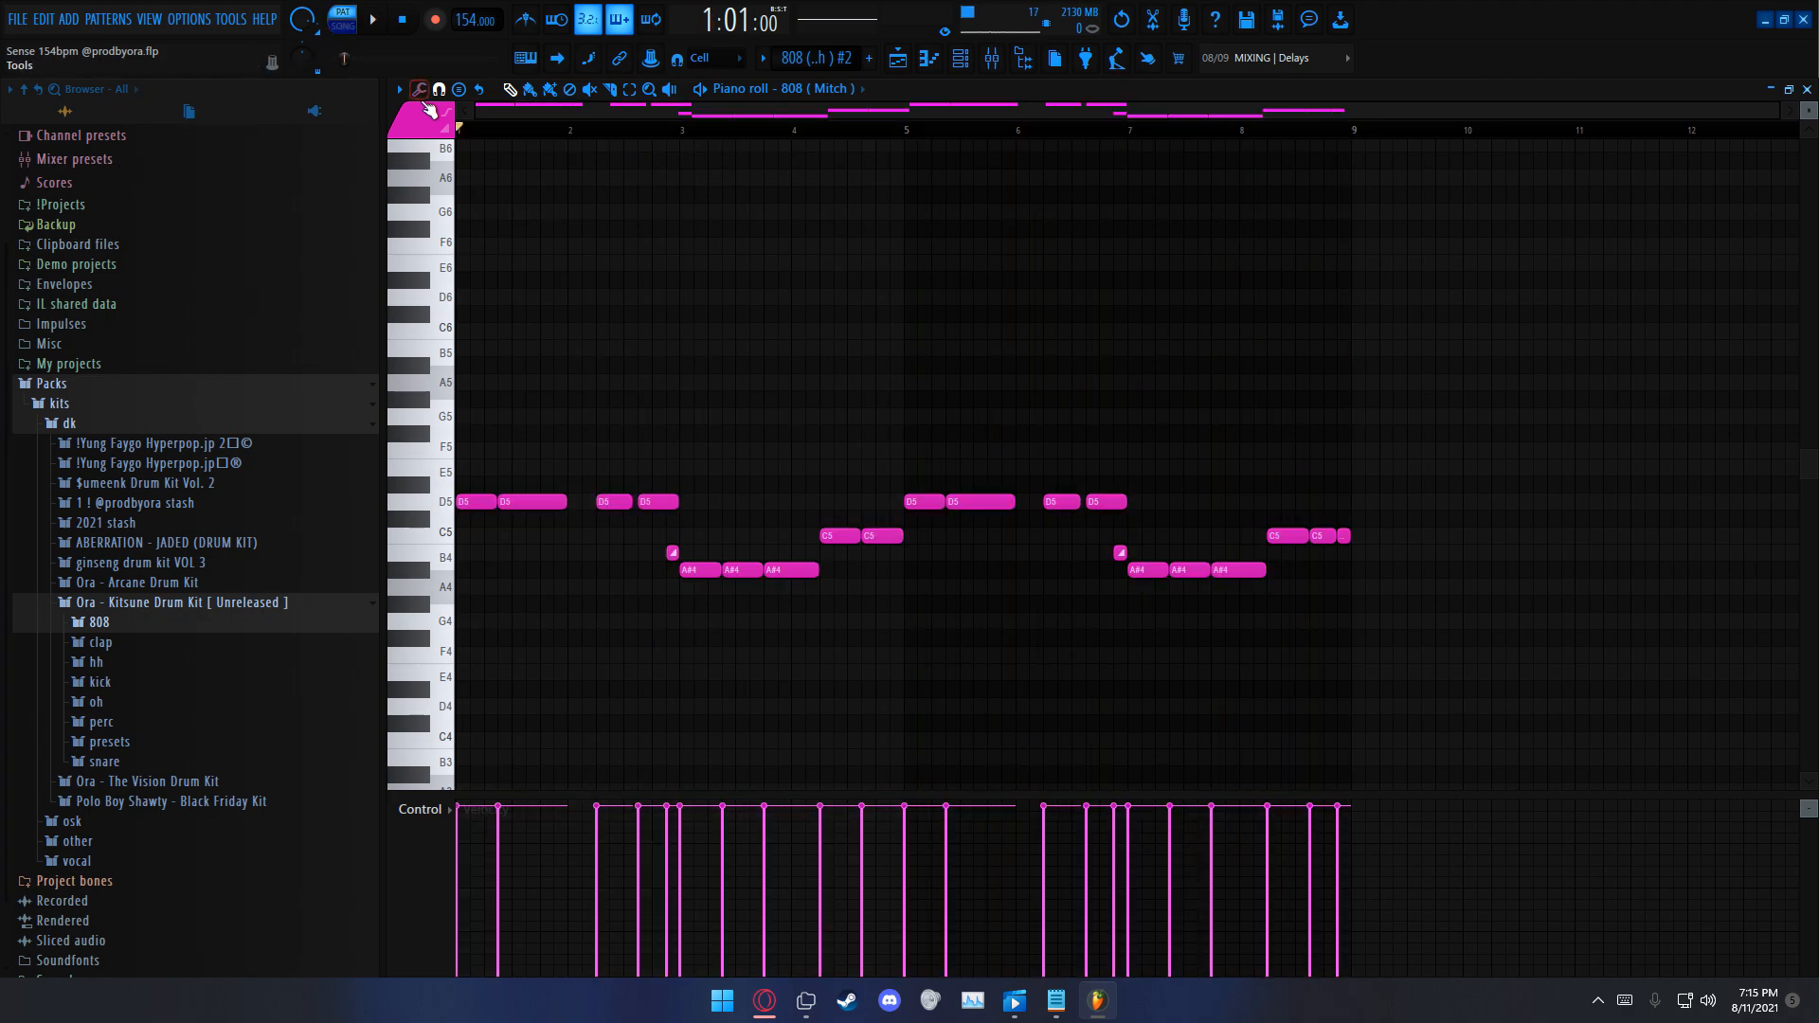
{"action": "key", "text": "space"}
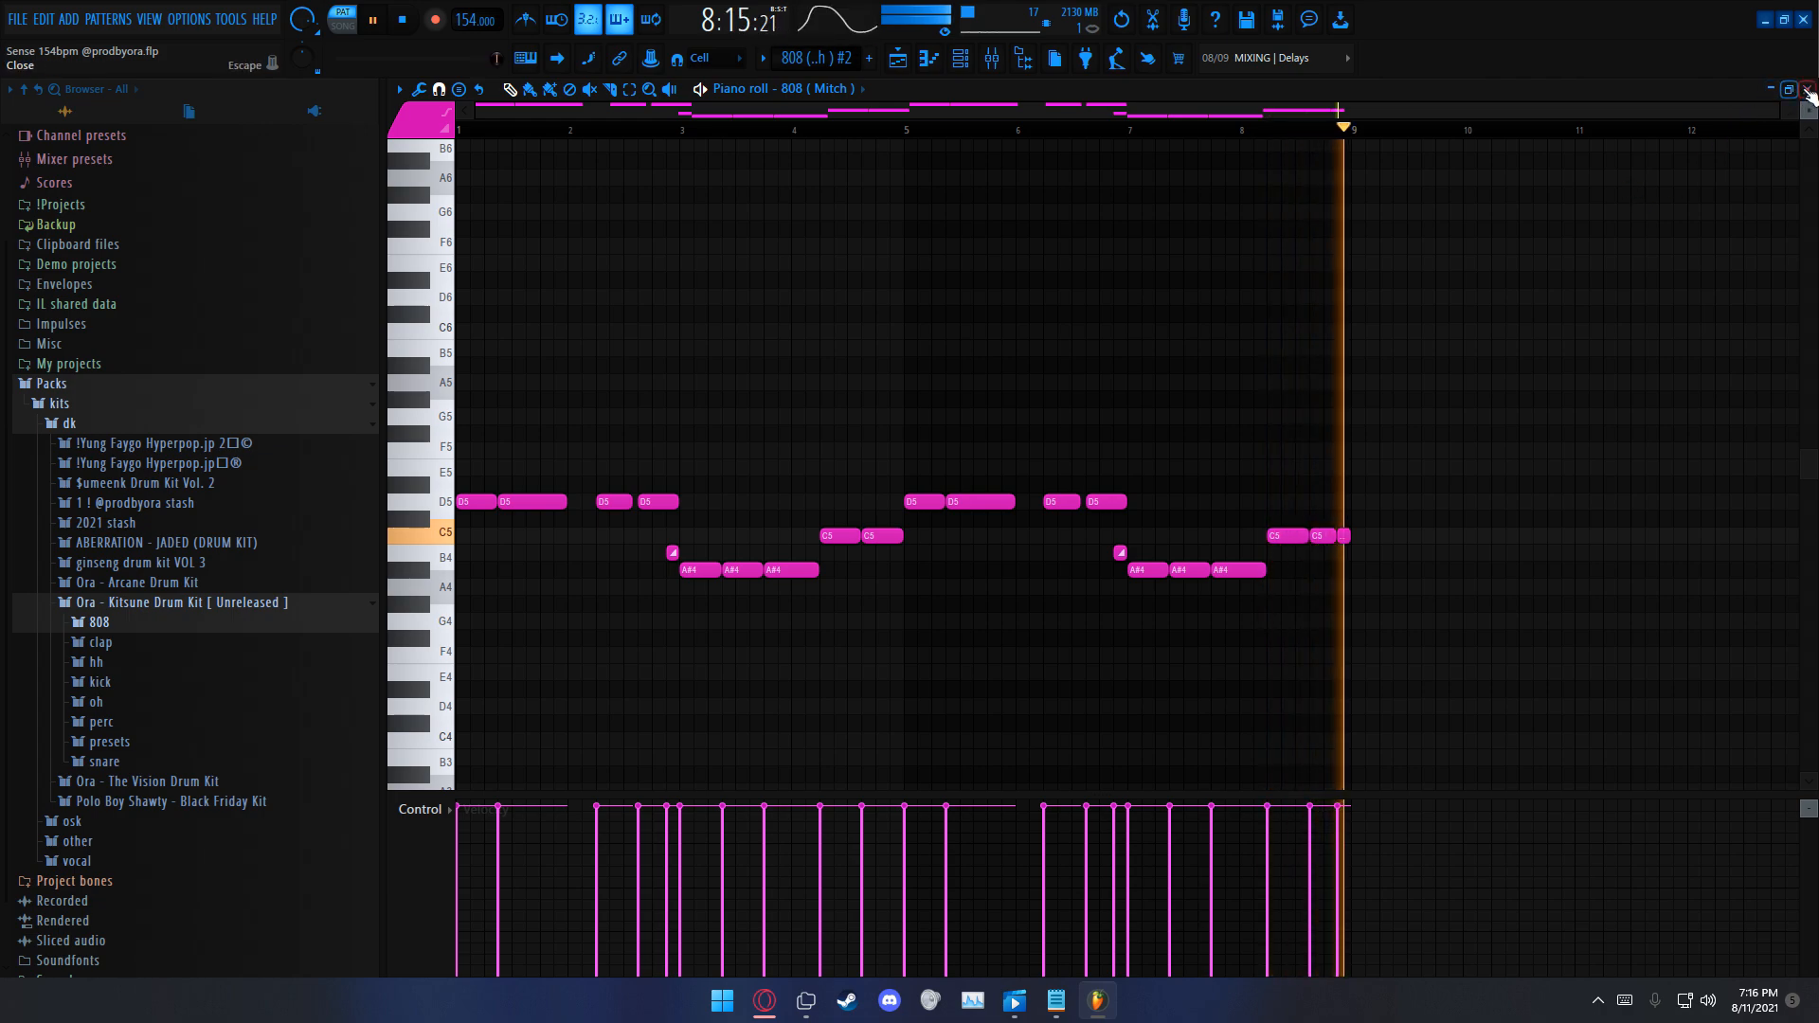
{"action": "key", "text": "F5"}
{"action": "key", "text": "space"}
Step: Unmute the Serum_2 and Omnisphere melodies on Tracks 2 and 1 and play the arrangement from bar 25 in song mode
{"action": "scroll", "coordinate": [889, 114], "scroll_direction": "down", "scroll_amount": 3}
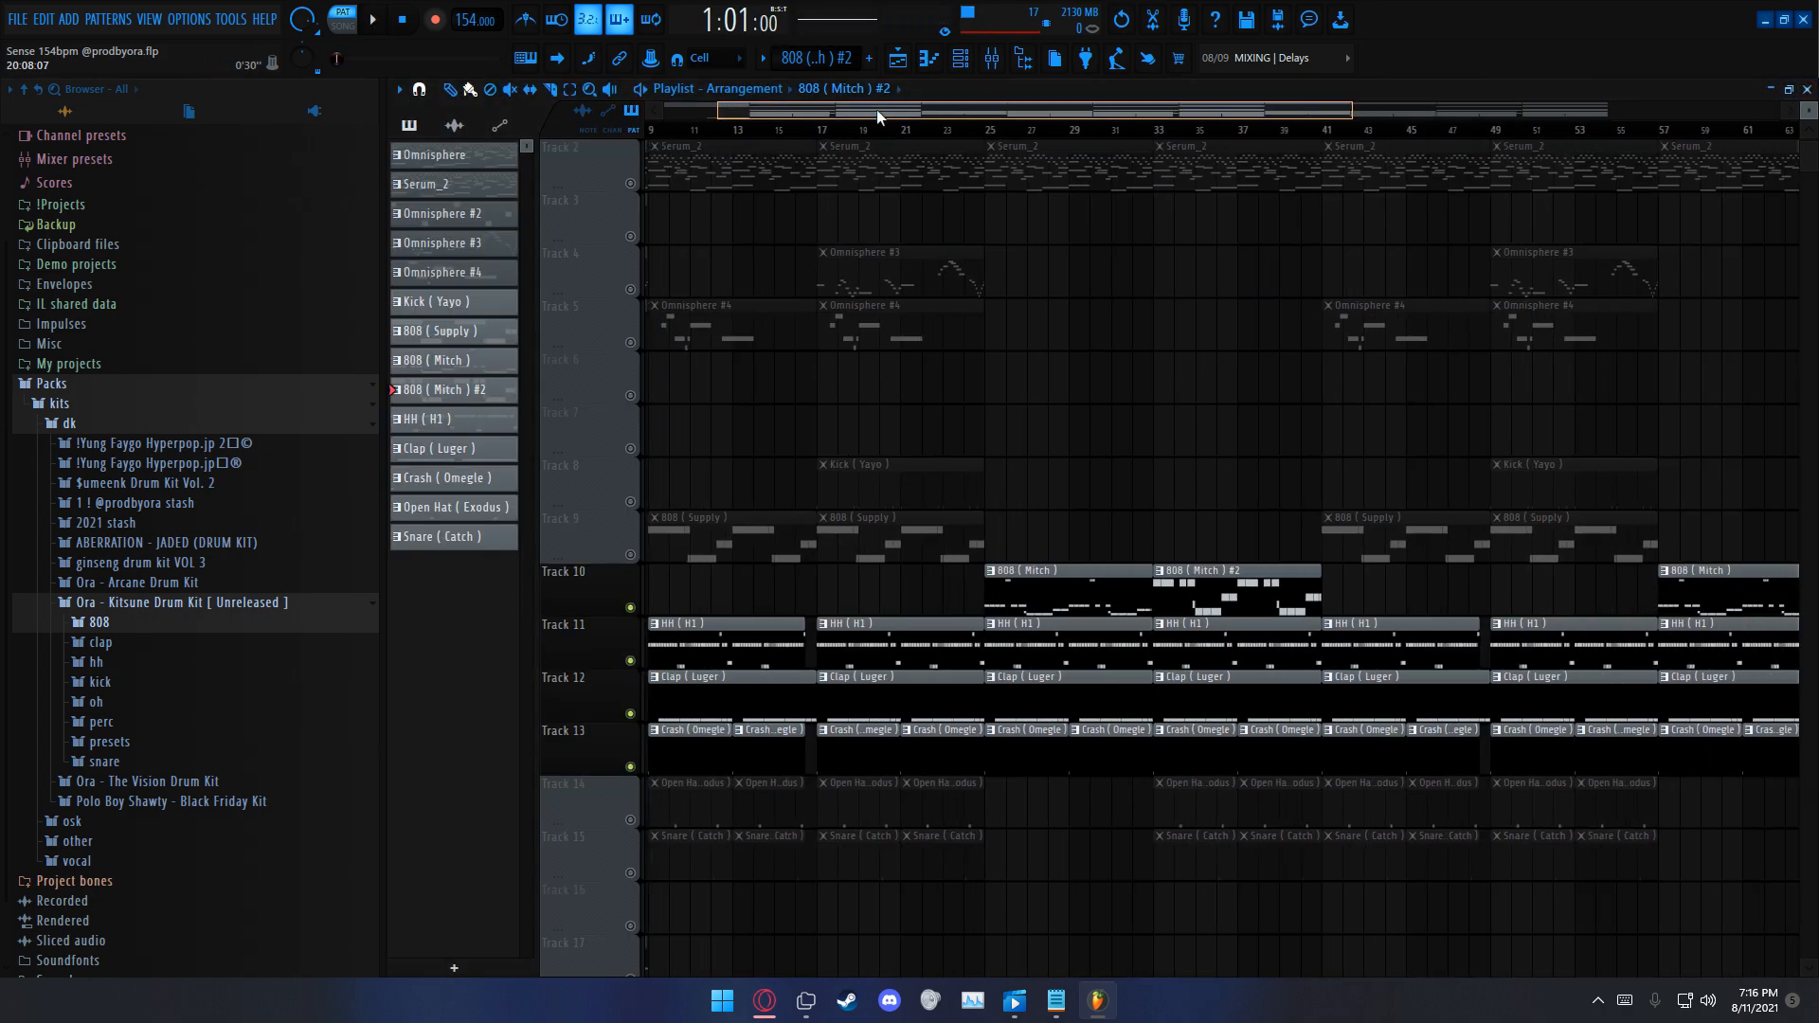
{"action": "left_click_drag", "start_coordinate": [891, 112], "coordinate": [833, 115]}
{"action": "scroll", "coordinate": [1128, 212], "scroll_direction": "up", "scroll_amount": 1}
{"action": "scroll", "coordinate": [1132, 214], "scroll_direction": "up", "scroll_amount": 1}
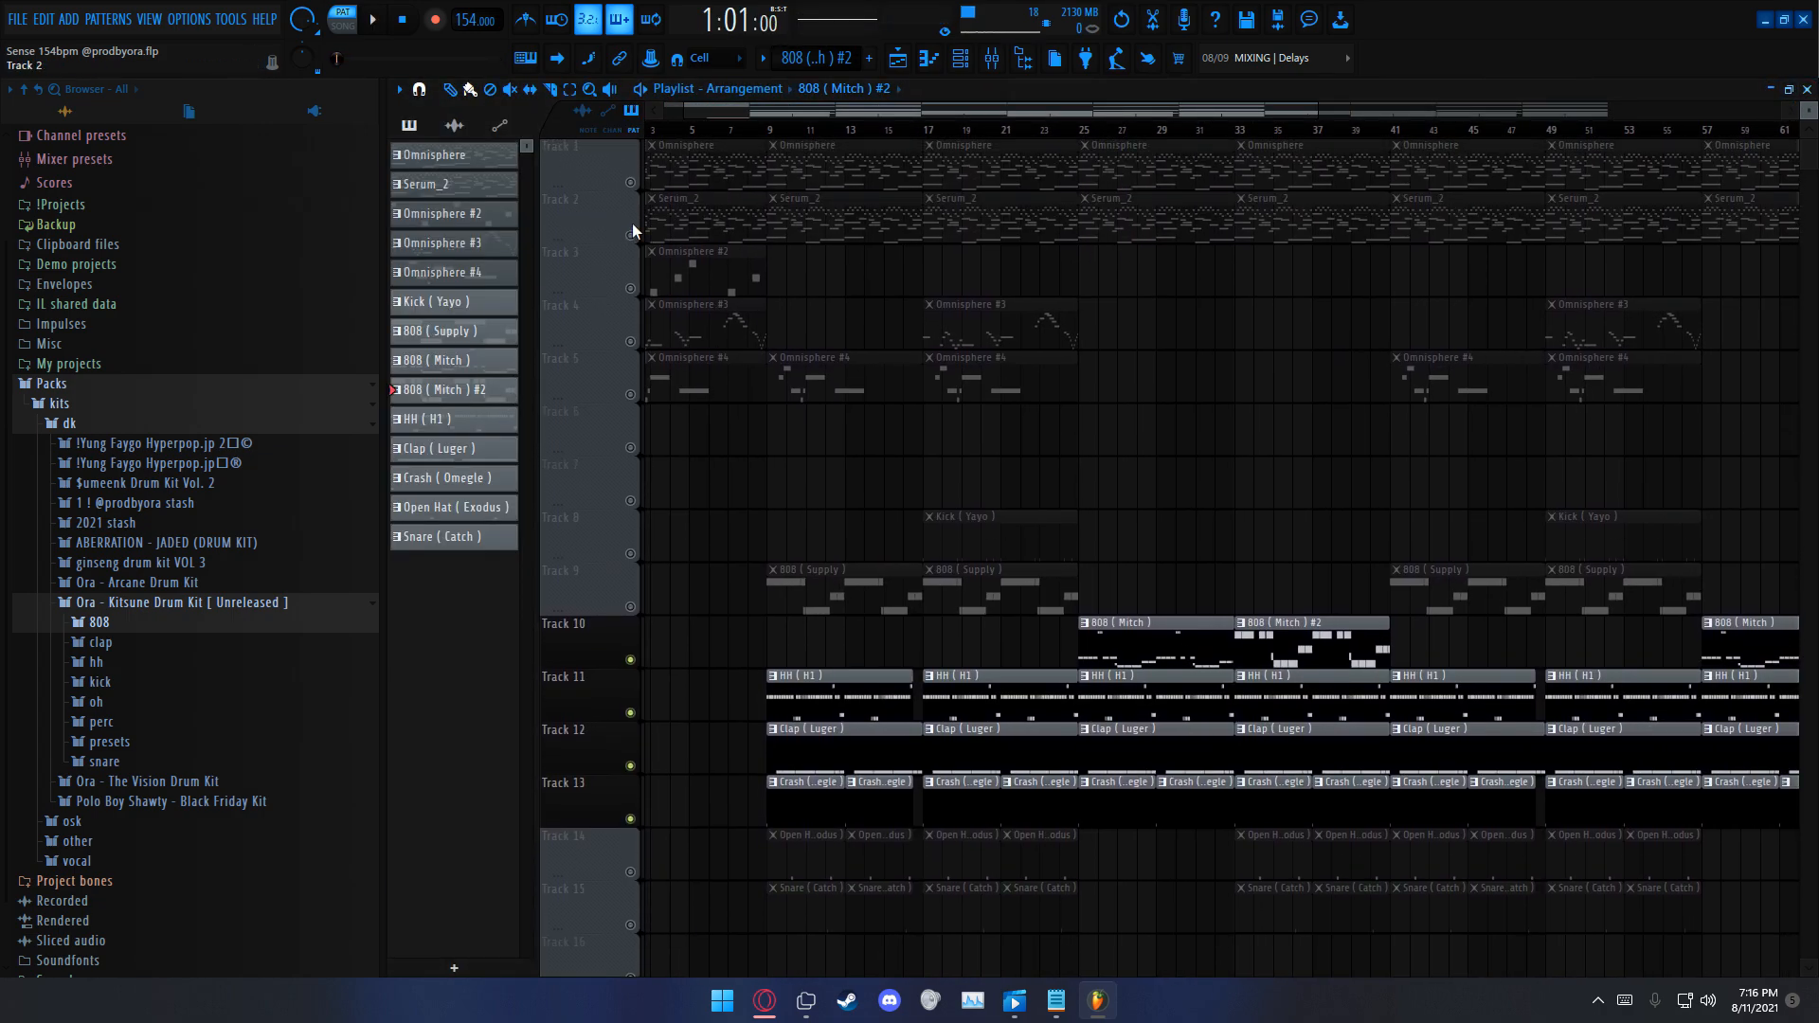
{"action": "left_click", "coordinate": [629, 234]}
{"action": "left_click", "coordinate": [630, 183]}
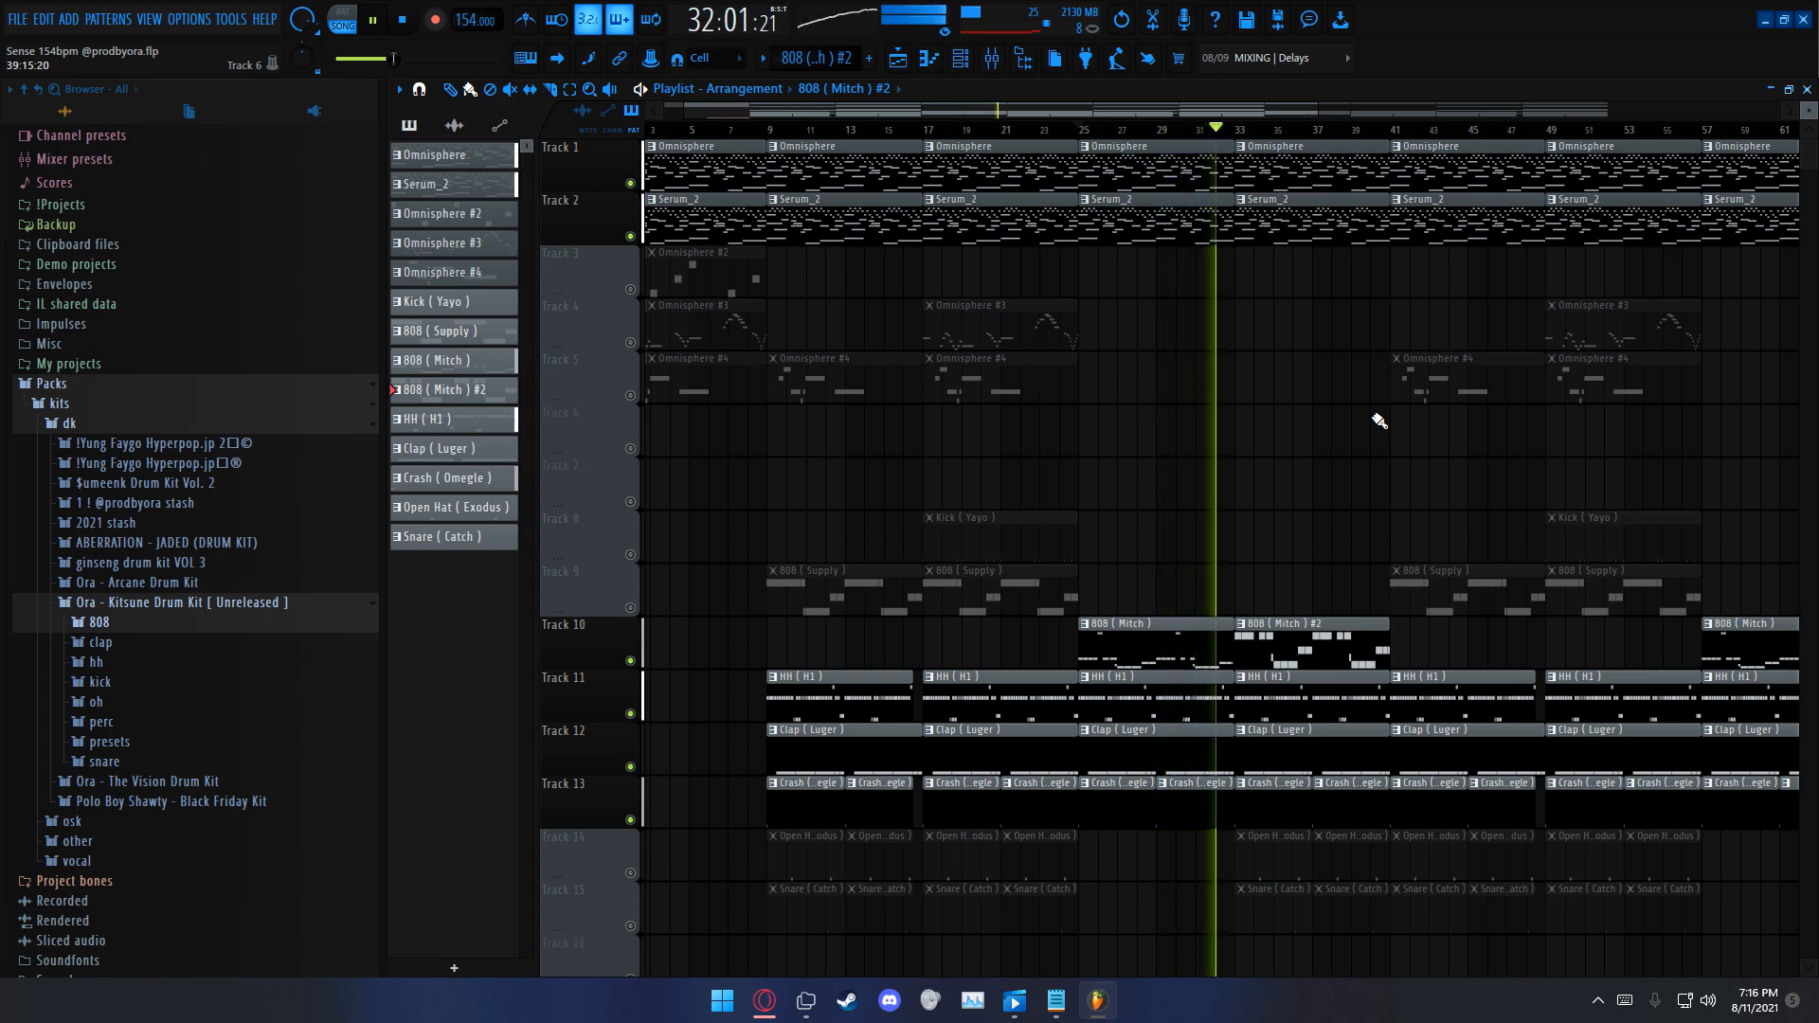
Step: Unmute Tracks 14 and 15 with the Open Hat (Exodus) and Snare (Catch) clips during playback, and stop playback
{"action": "scroll", "coordinate": [1043, 304], "scroll_direction": "down", "scroll_amount": 3}
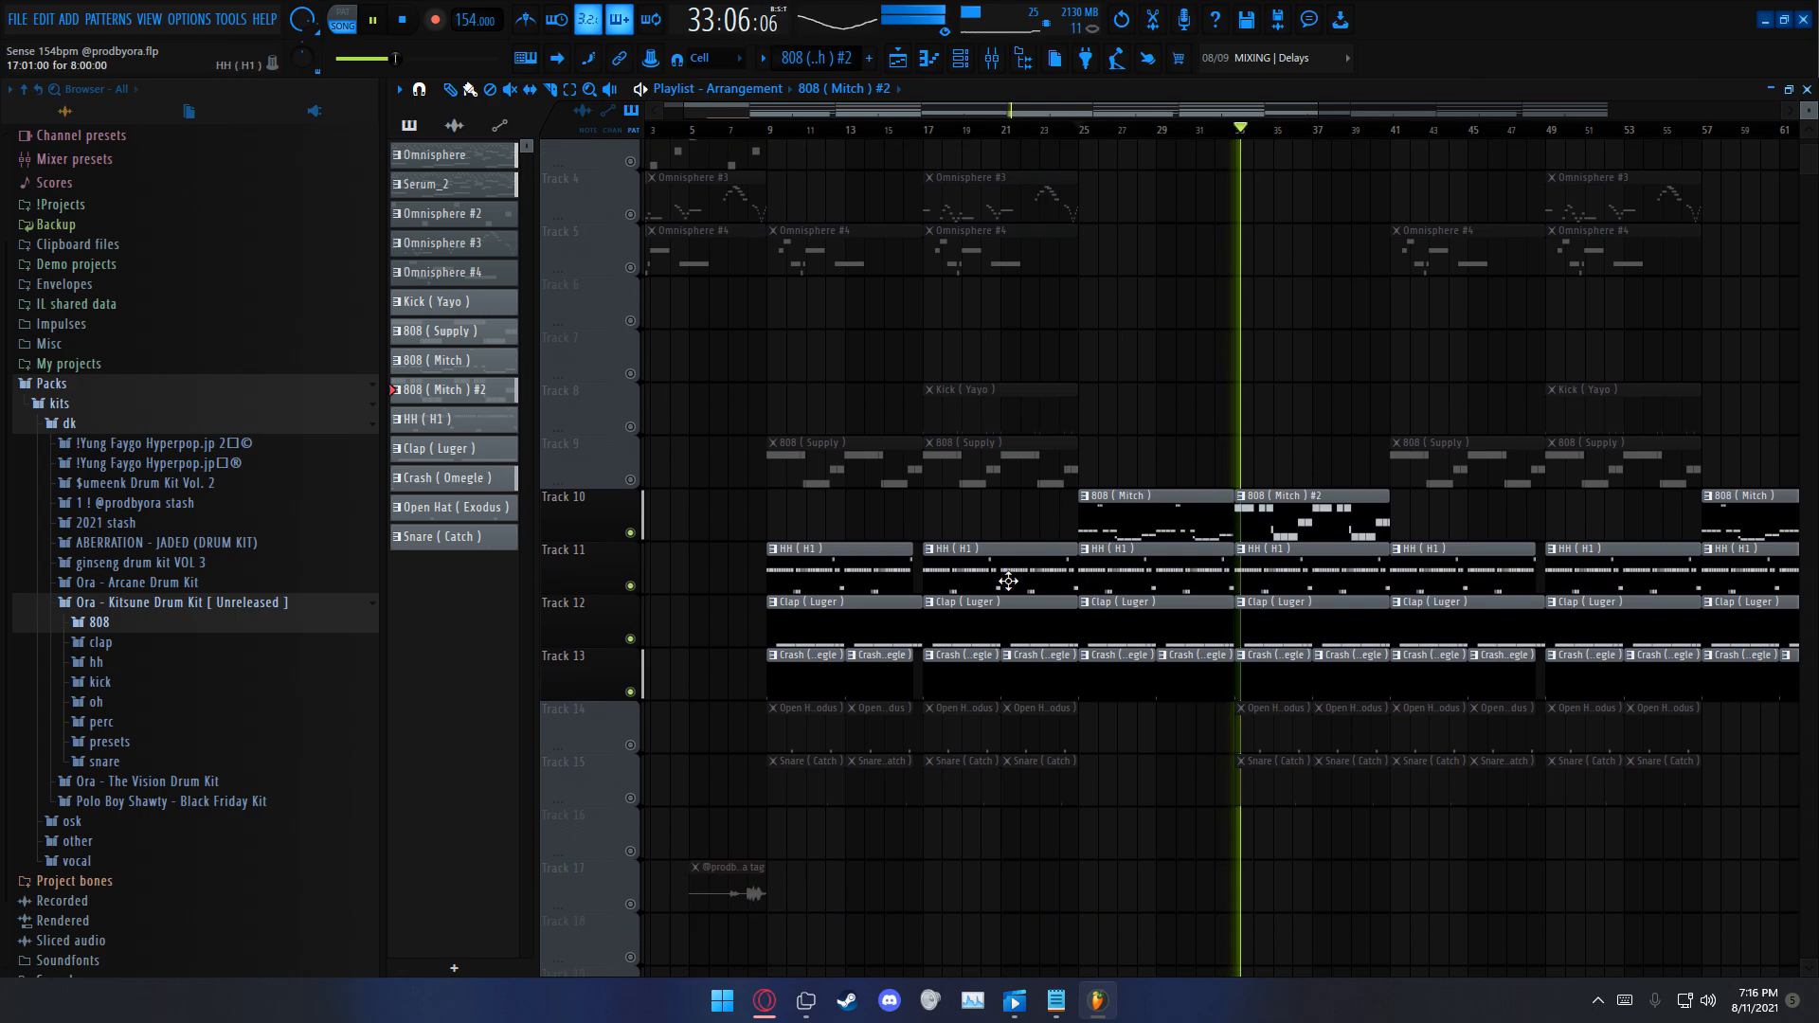
{"action": "left_click", "coordinate": [630, 715]}
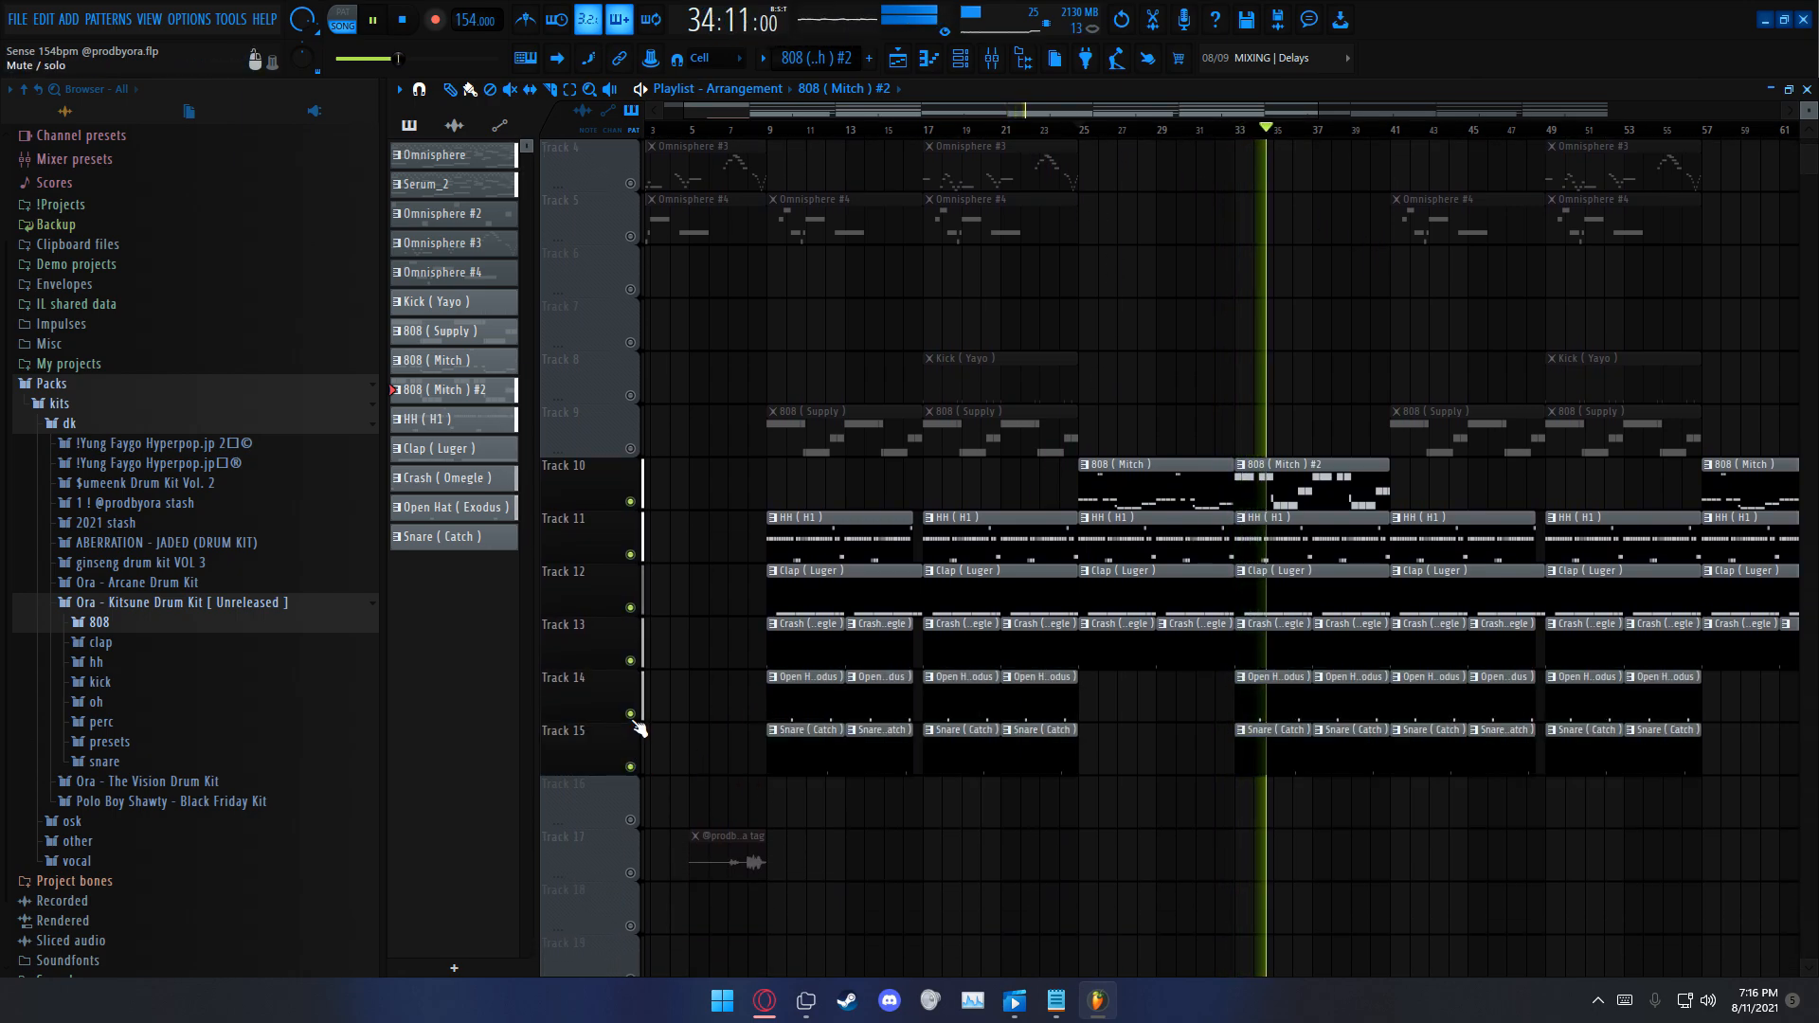
{"action": "scroll", "coordinate": [1497, 739], "scroll_direction": "up", "scroll_amount": 2}
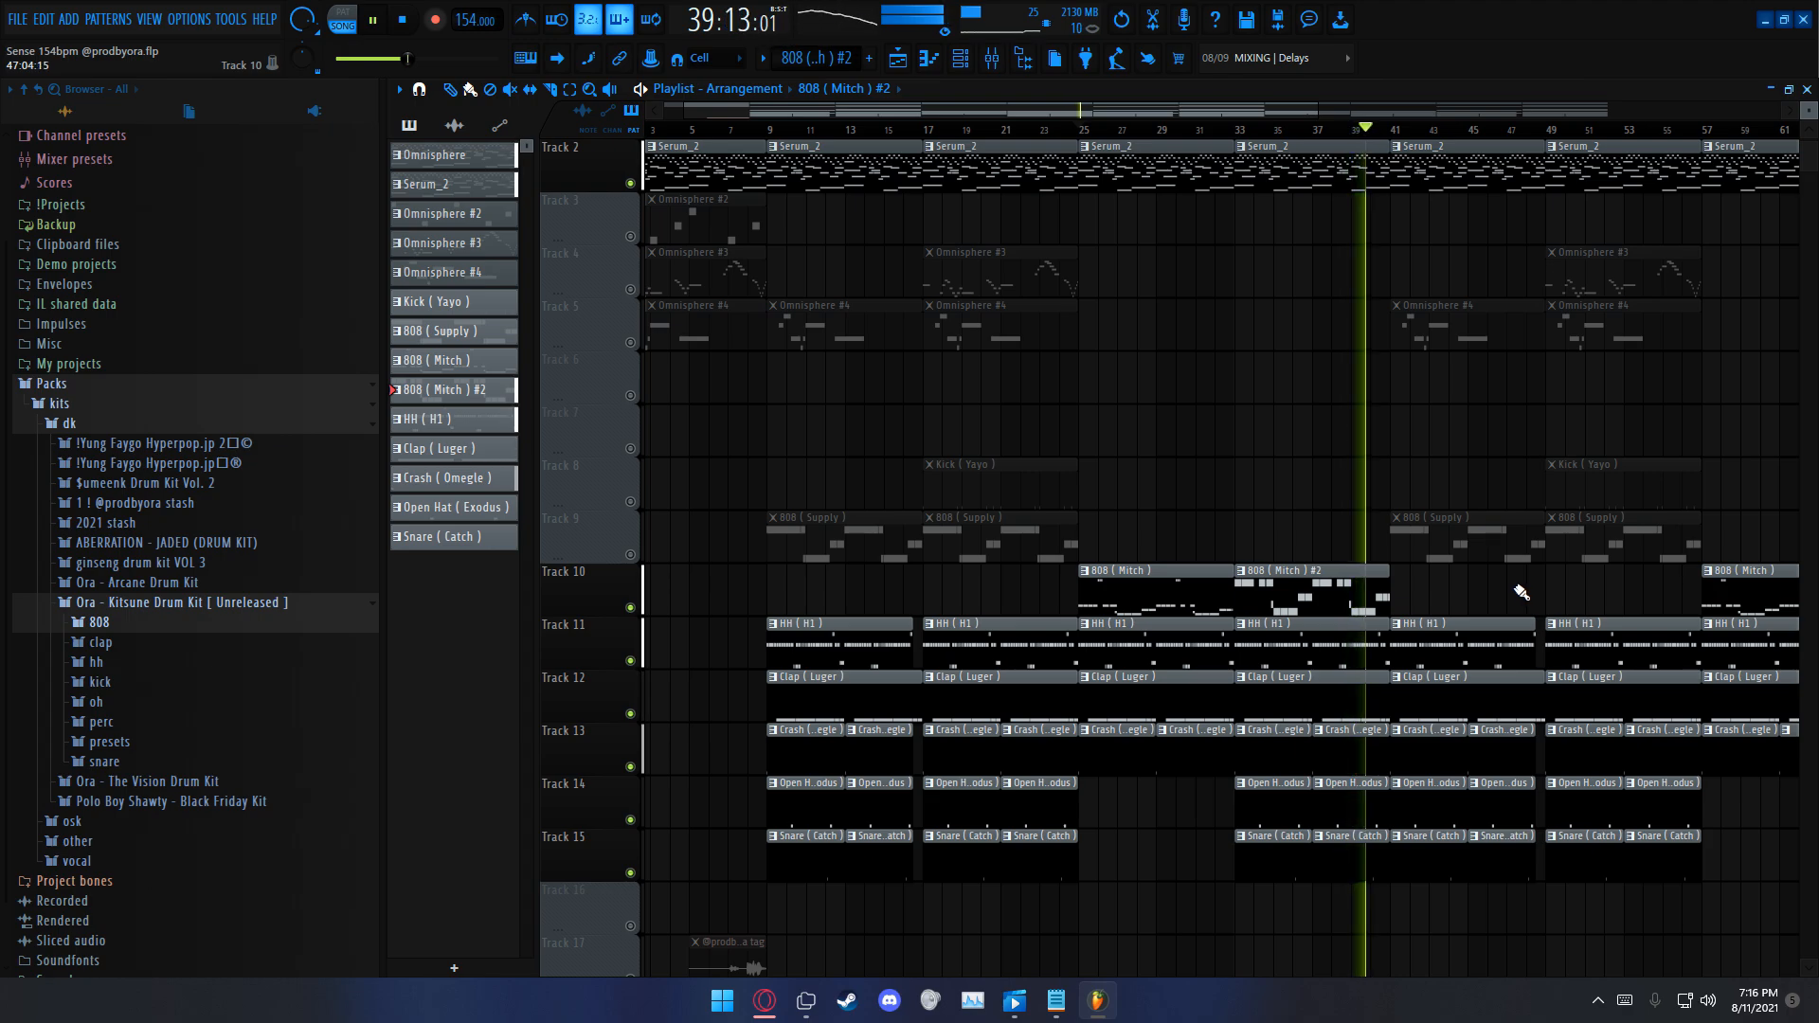
{"action": "scroll", "coordinate": [1514, 593], "scroll_direction": "up", "scroll_amount": 1}
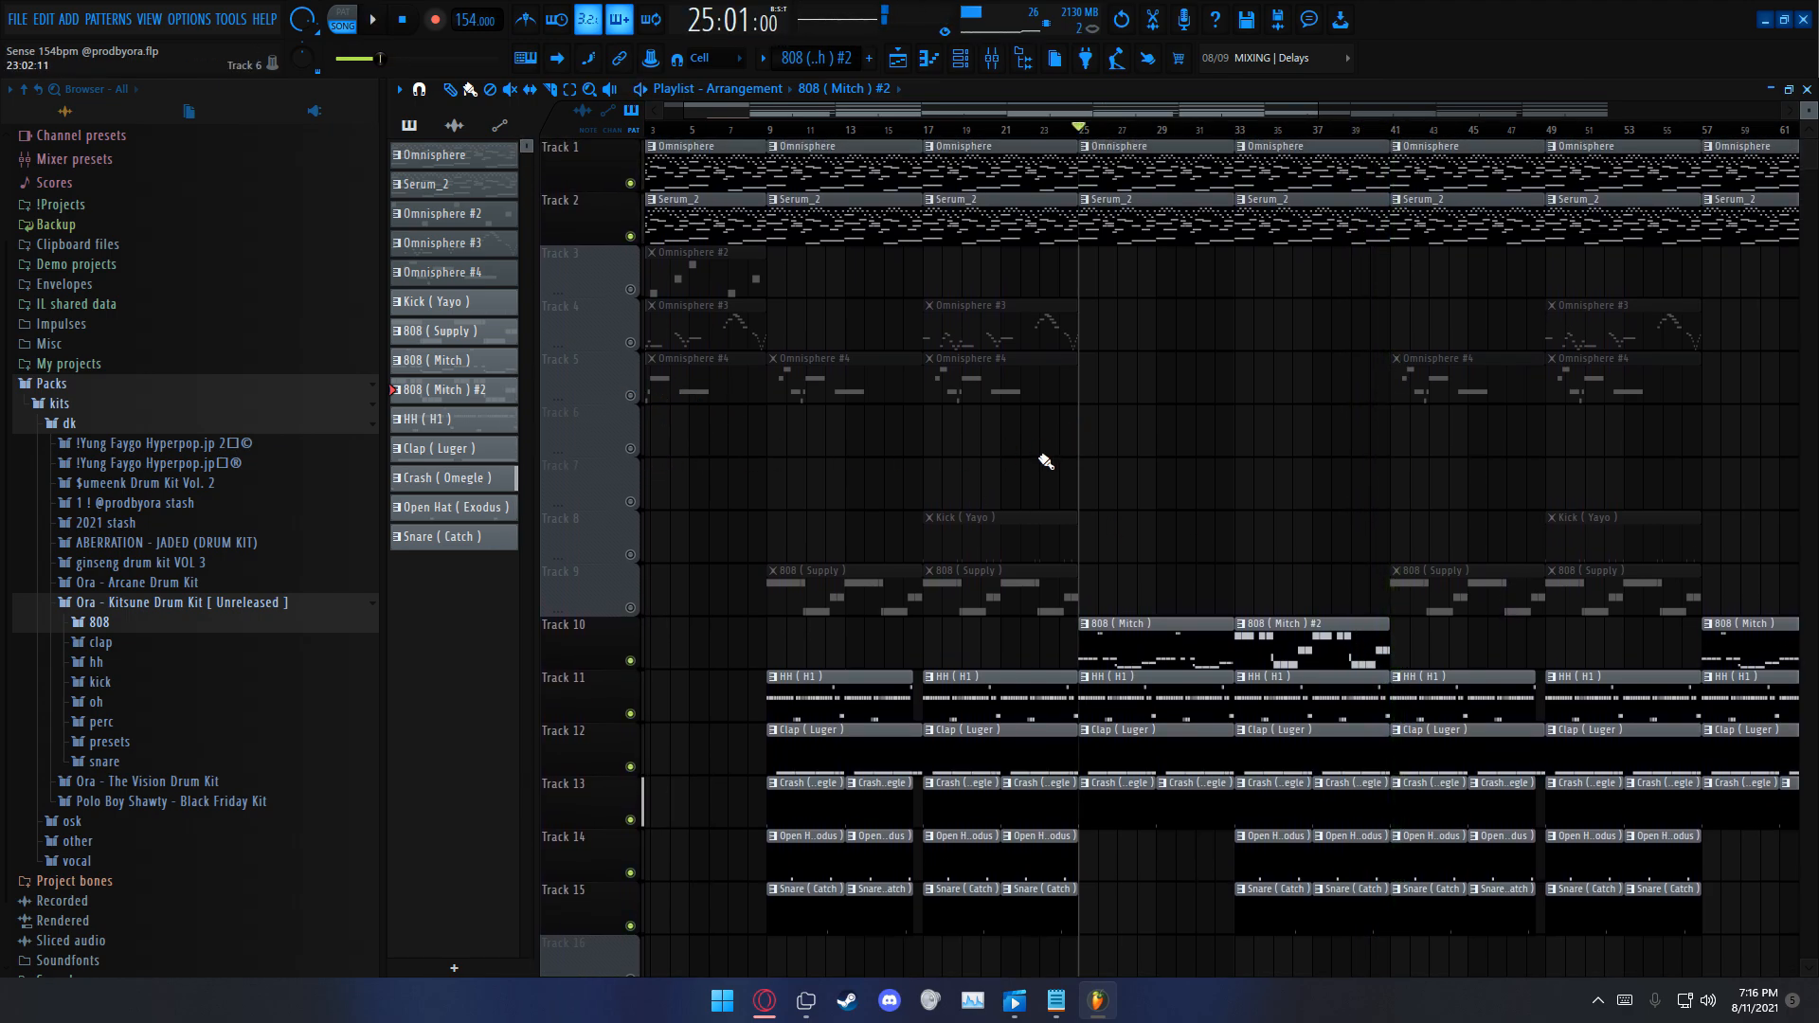
Step: Set the song playhead to bar 9, where the first drum clips begin
{"action": "scroll", "coordinate": [1124, 147], "scroll_direction": "down", "scroll_amount": 6}
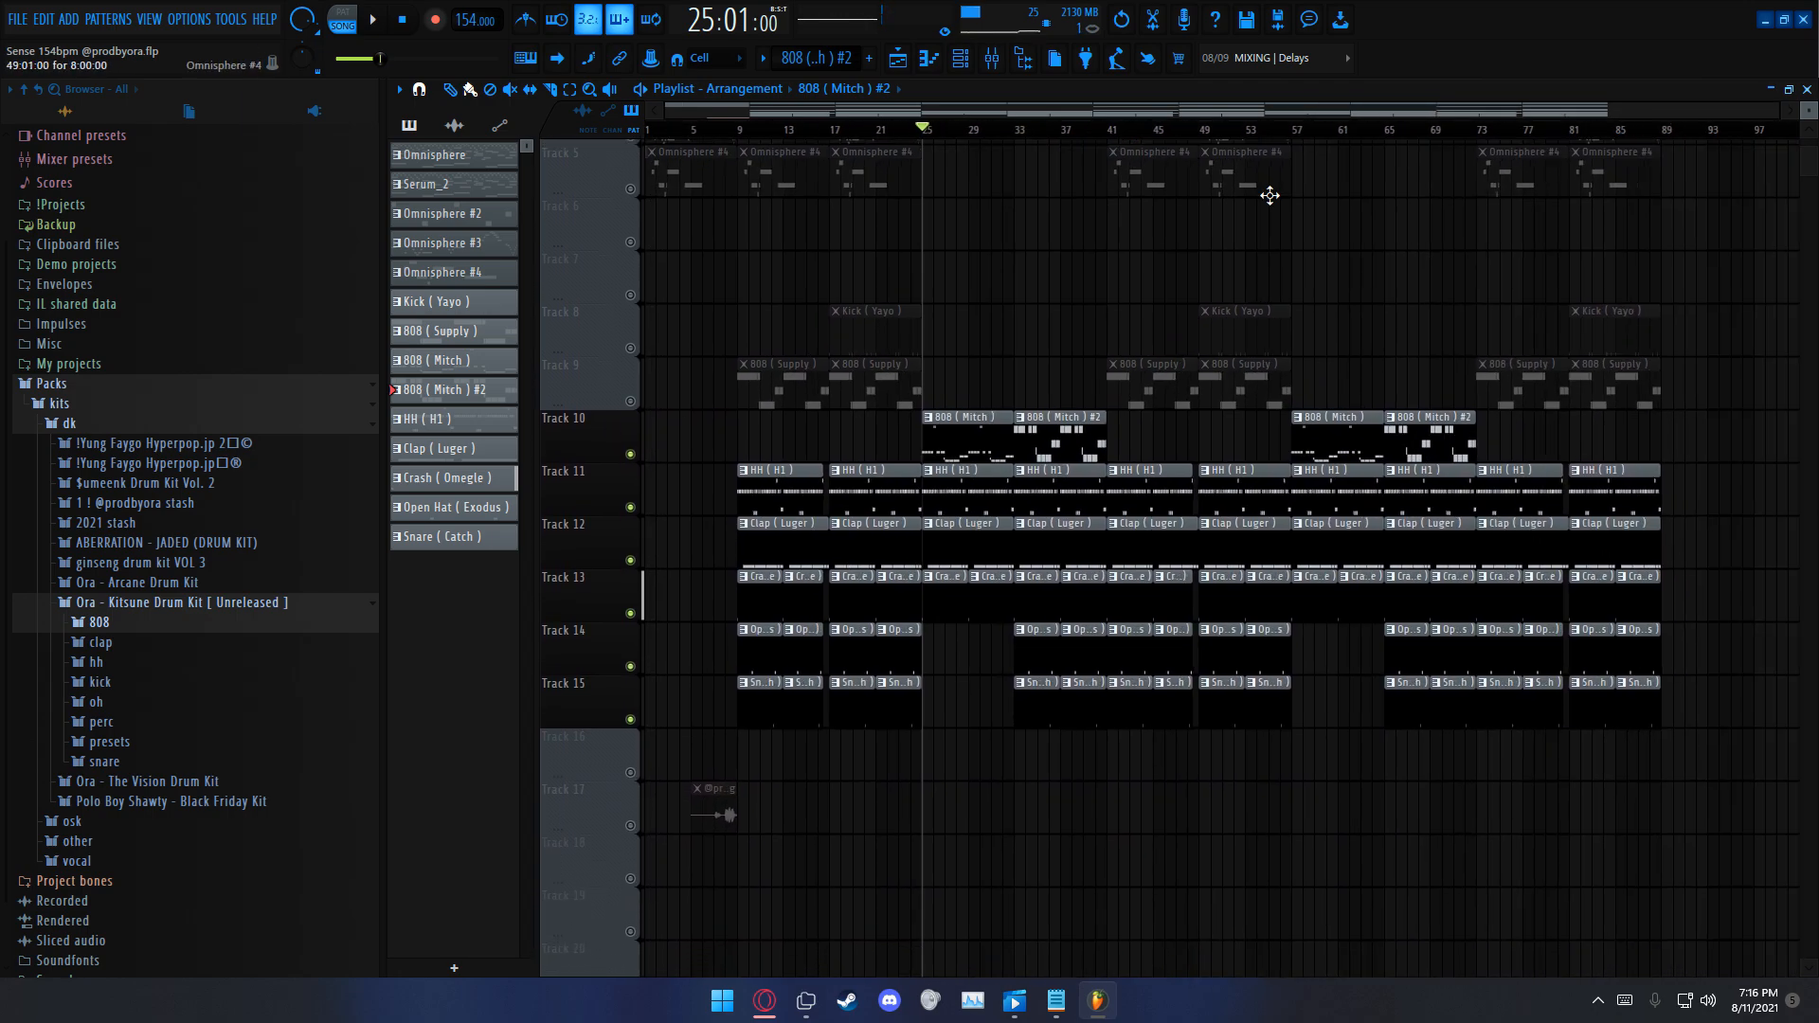
{"action": "scroll", "coordinate": [1265, 266], "scroll_direction": "up", "scroll_amount": 4}
{"action": "scroll", "coordinate": [1287, 345], "scroll_direction": "down", "scroll_amount": 1}
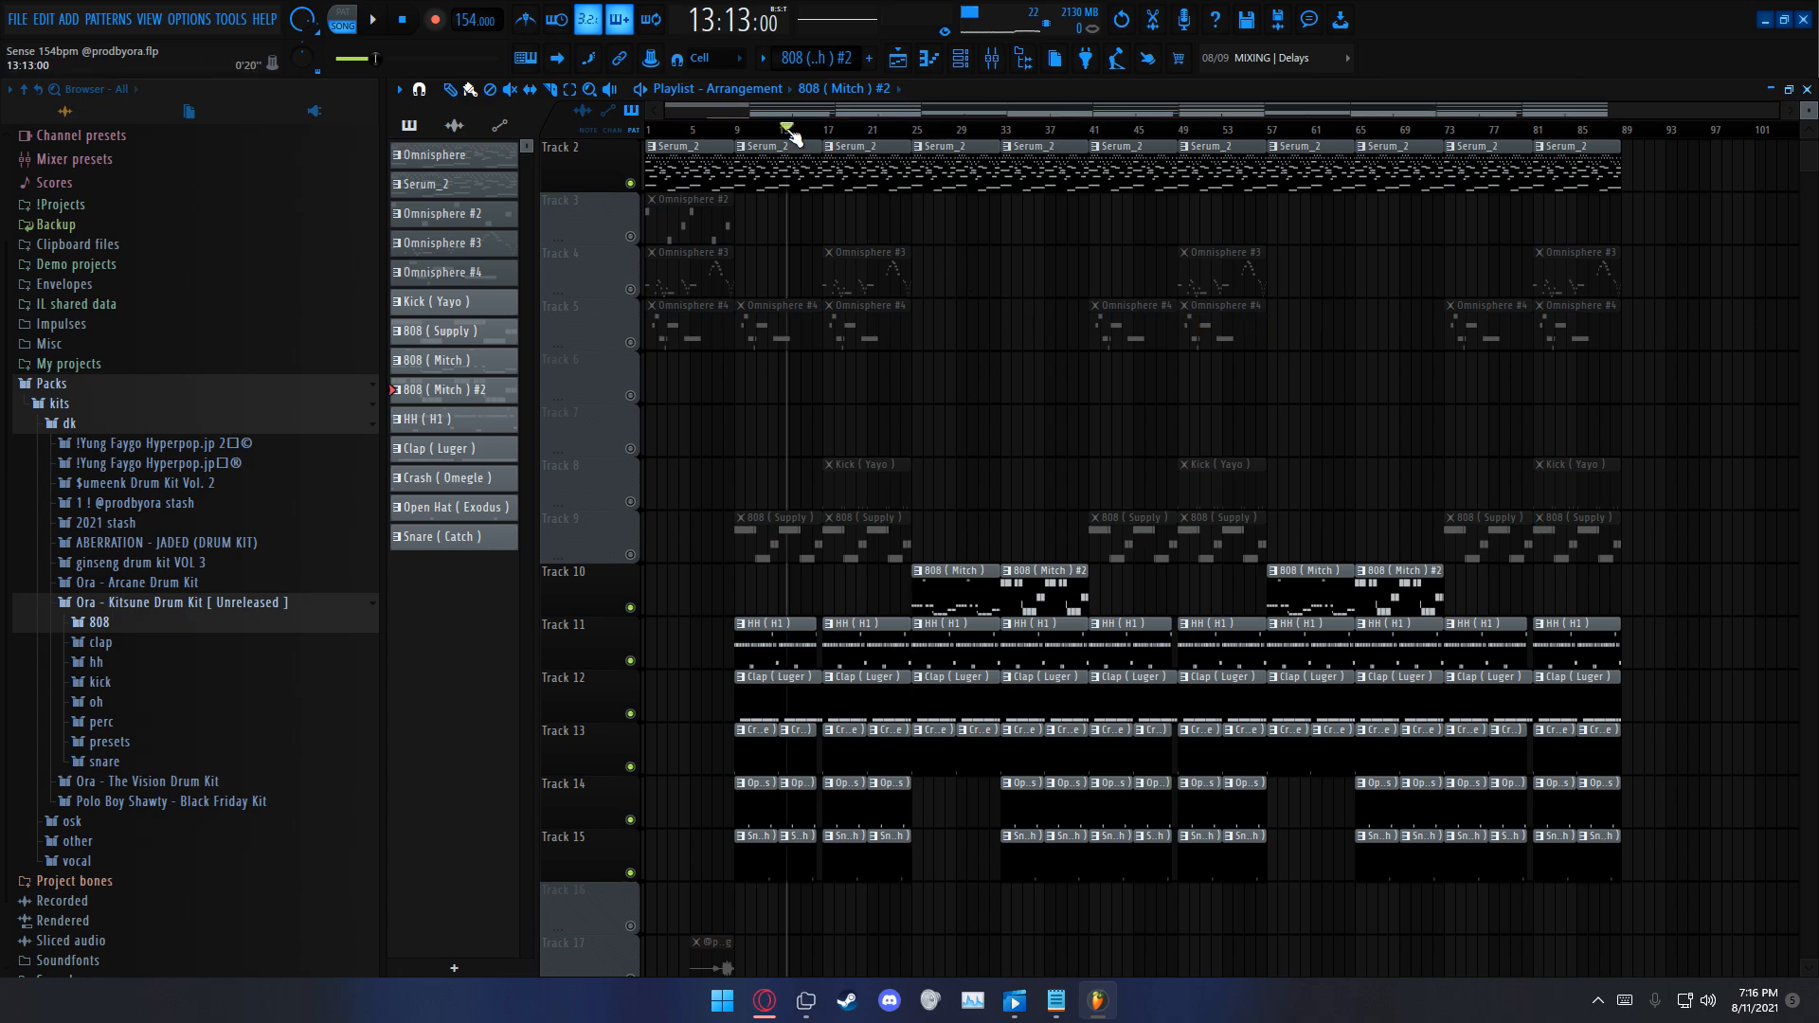
{"action": "scroll", "coordinate": [742, 140], "scroll_direction": "up", "scroll_amount": 2}
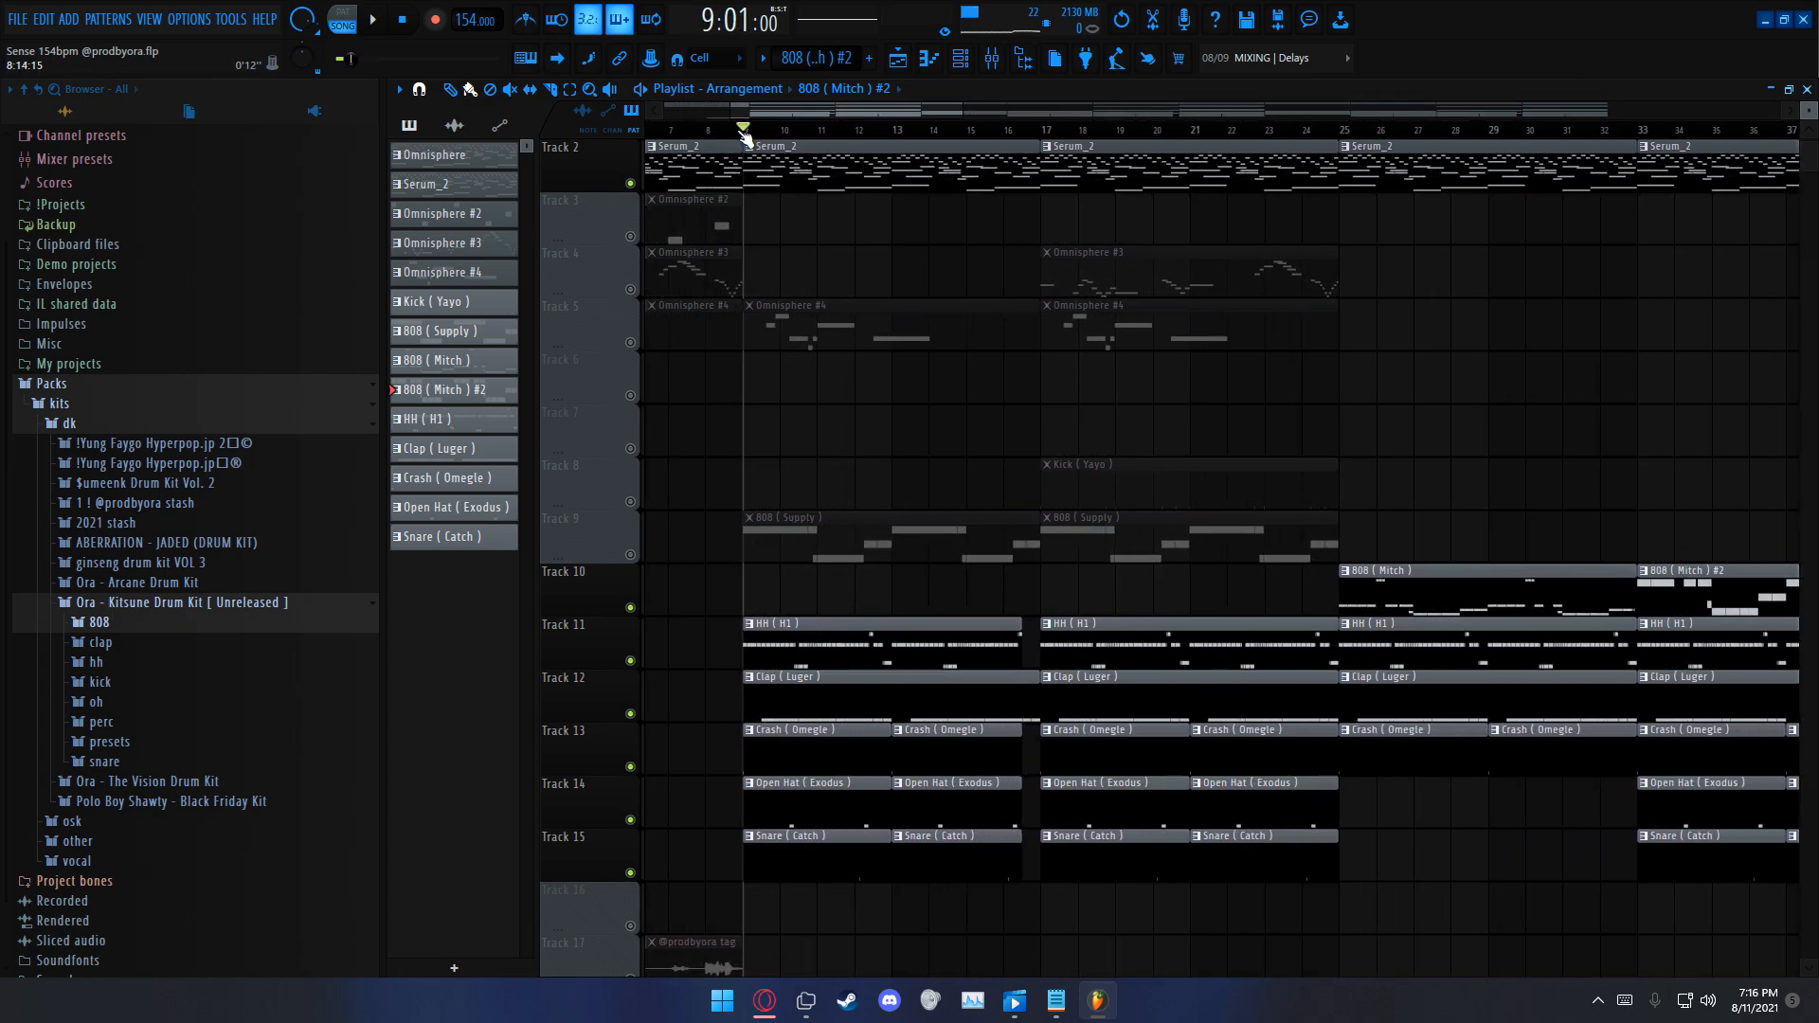